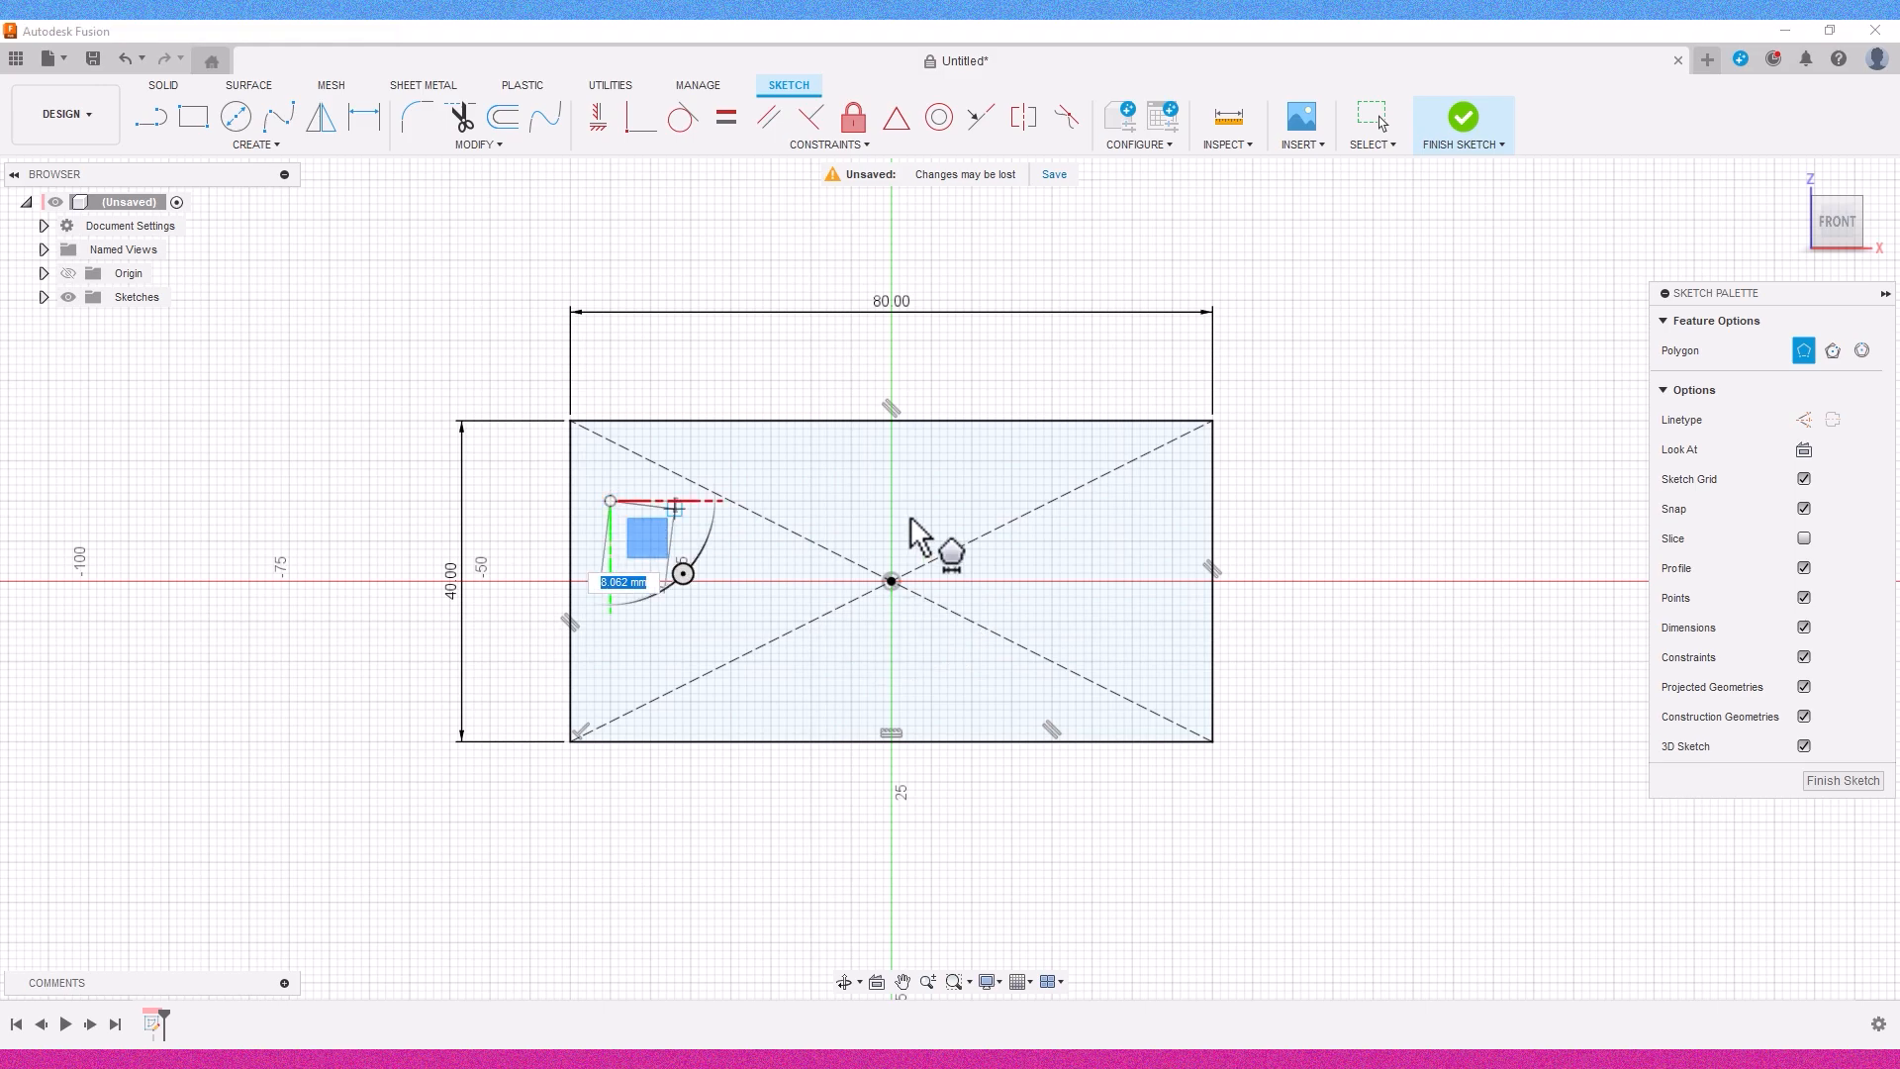
Draw an edge polygon with its horizontal base across the upper part of the 80 by 40 mm rectangle, opening upward.
left_click(1173, 501)
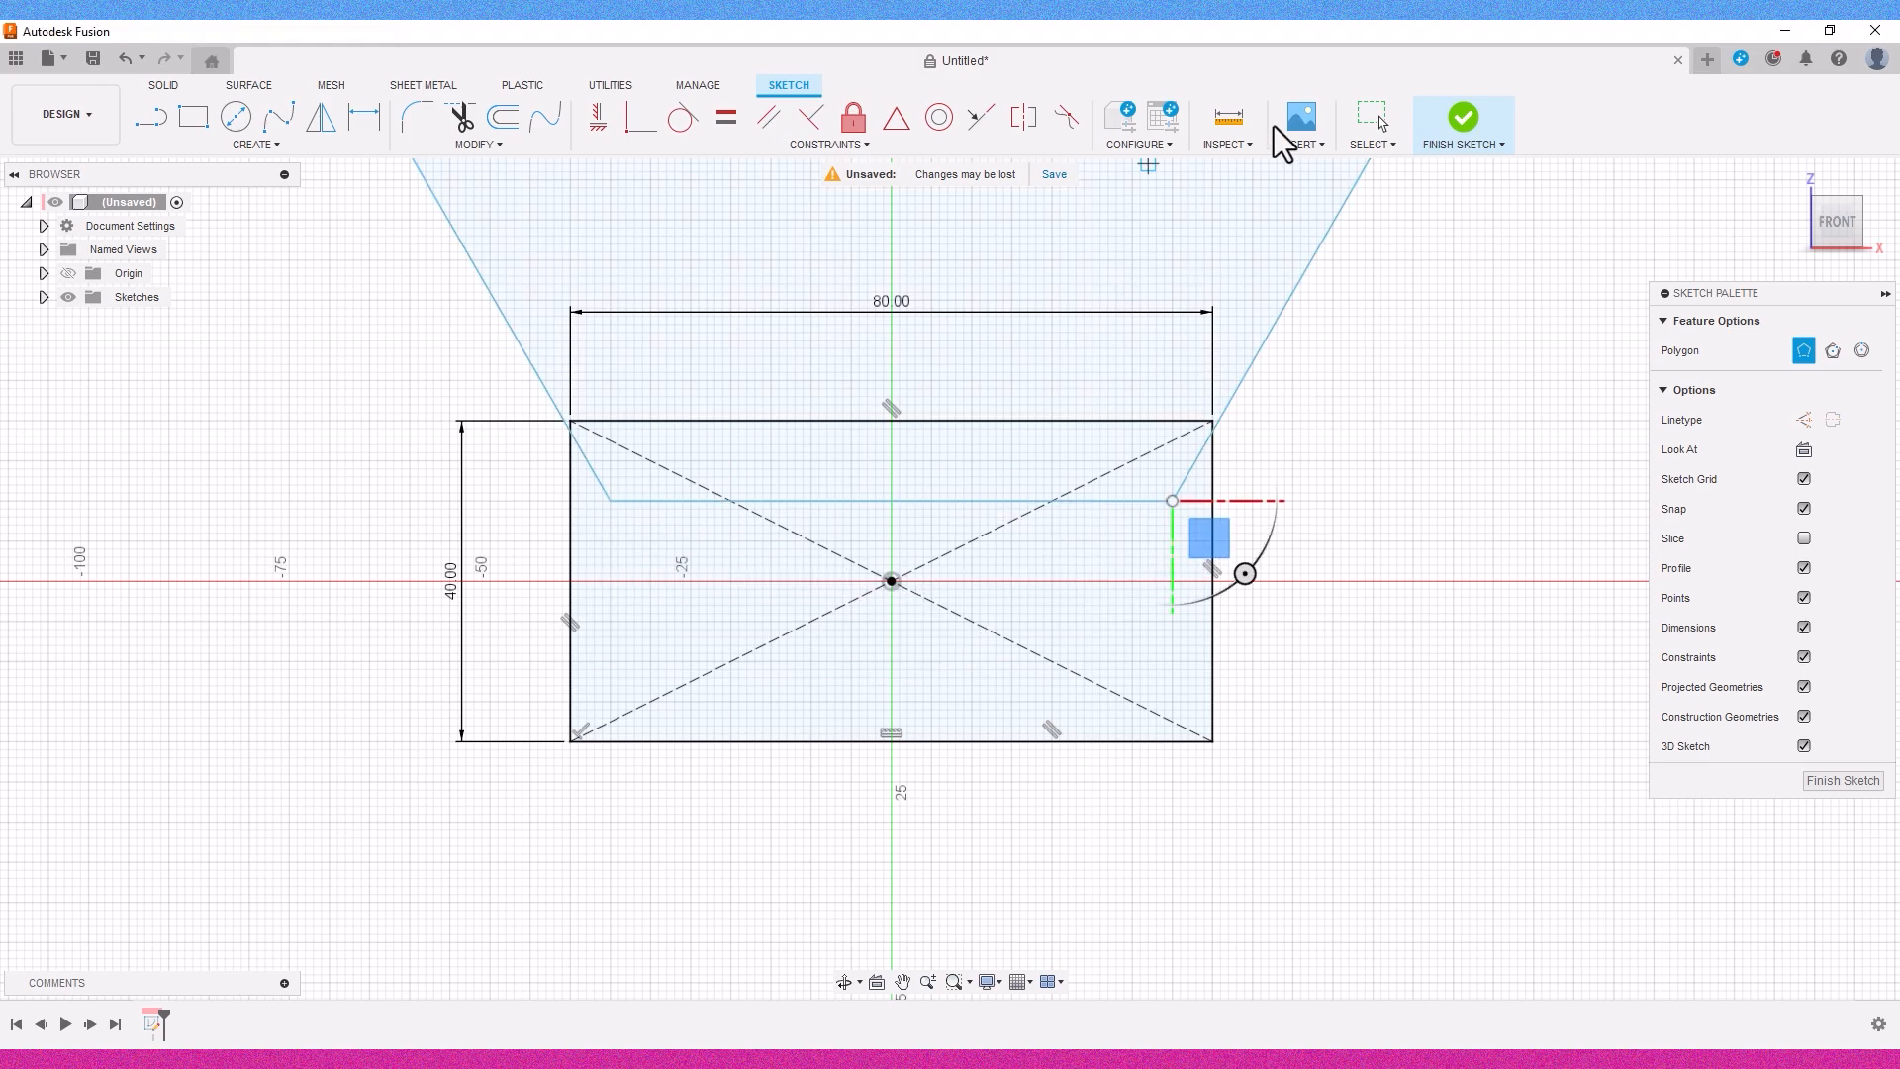
left_click(1240, 132)
left_click(1005, 495)
left_click(1340, 551)
Offset the polygon outward by 2 mm to create a clearance gap inside the rectangle.
left_click(503, 117)
left_click(666, 500)
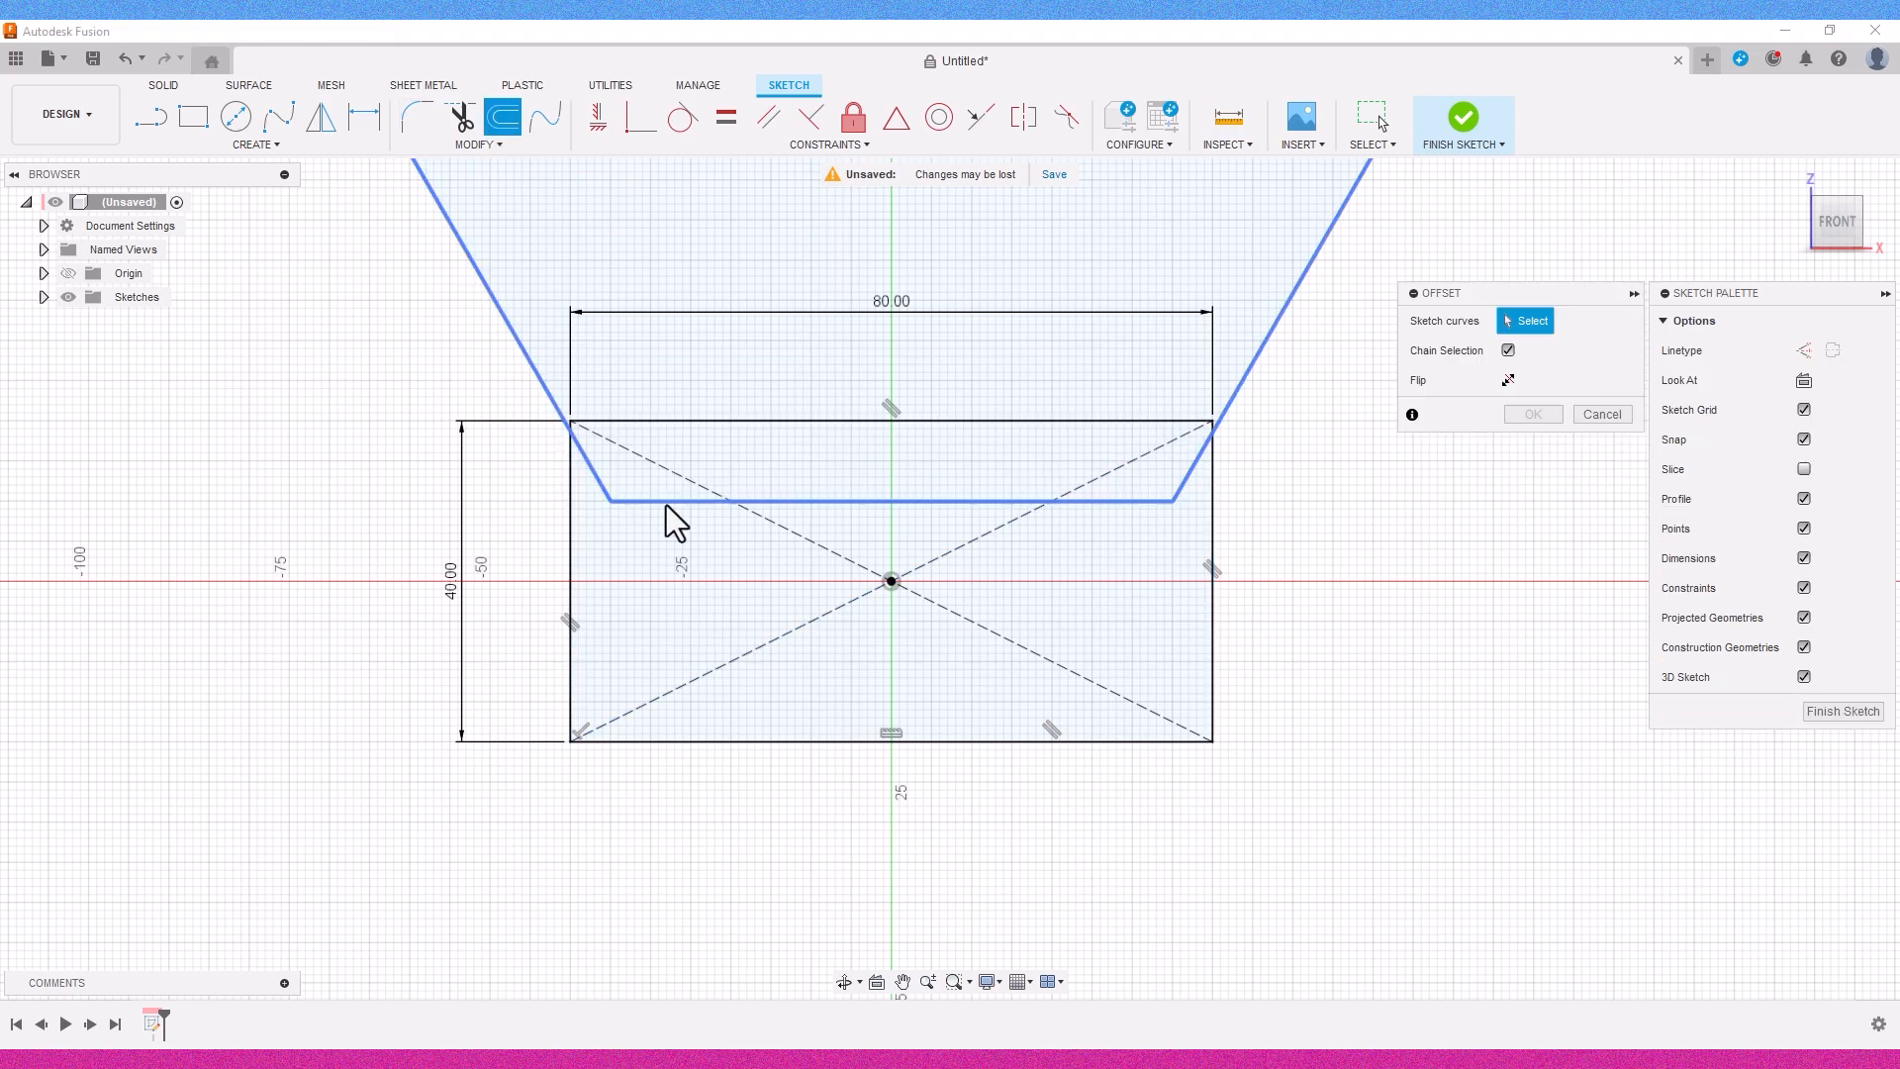
left_click_drag(666, 515, 666, 540)
key("Return")
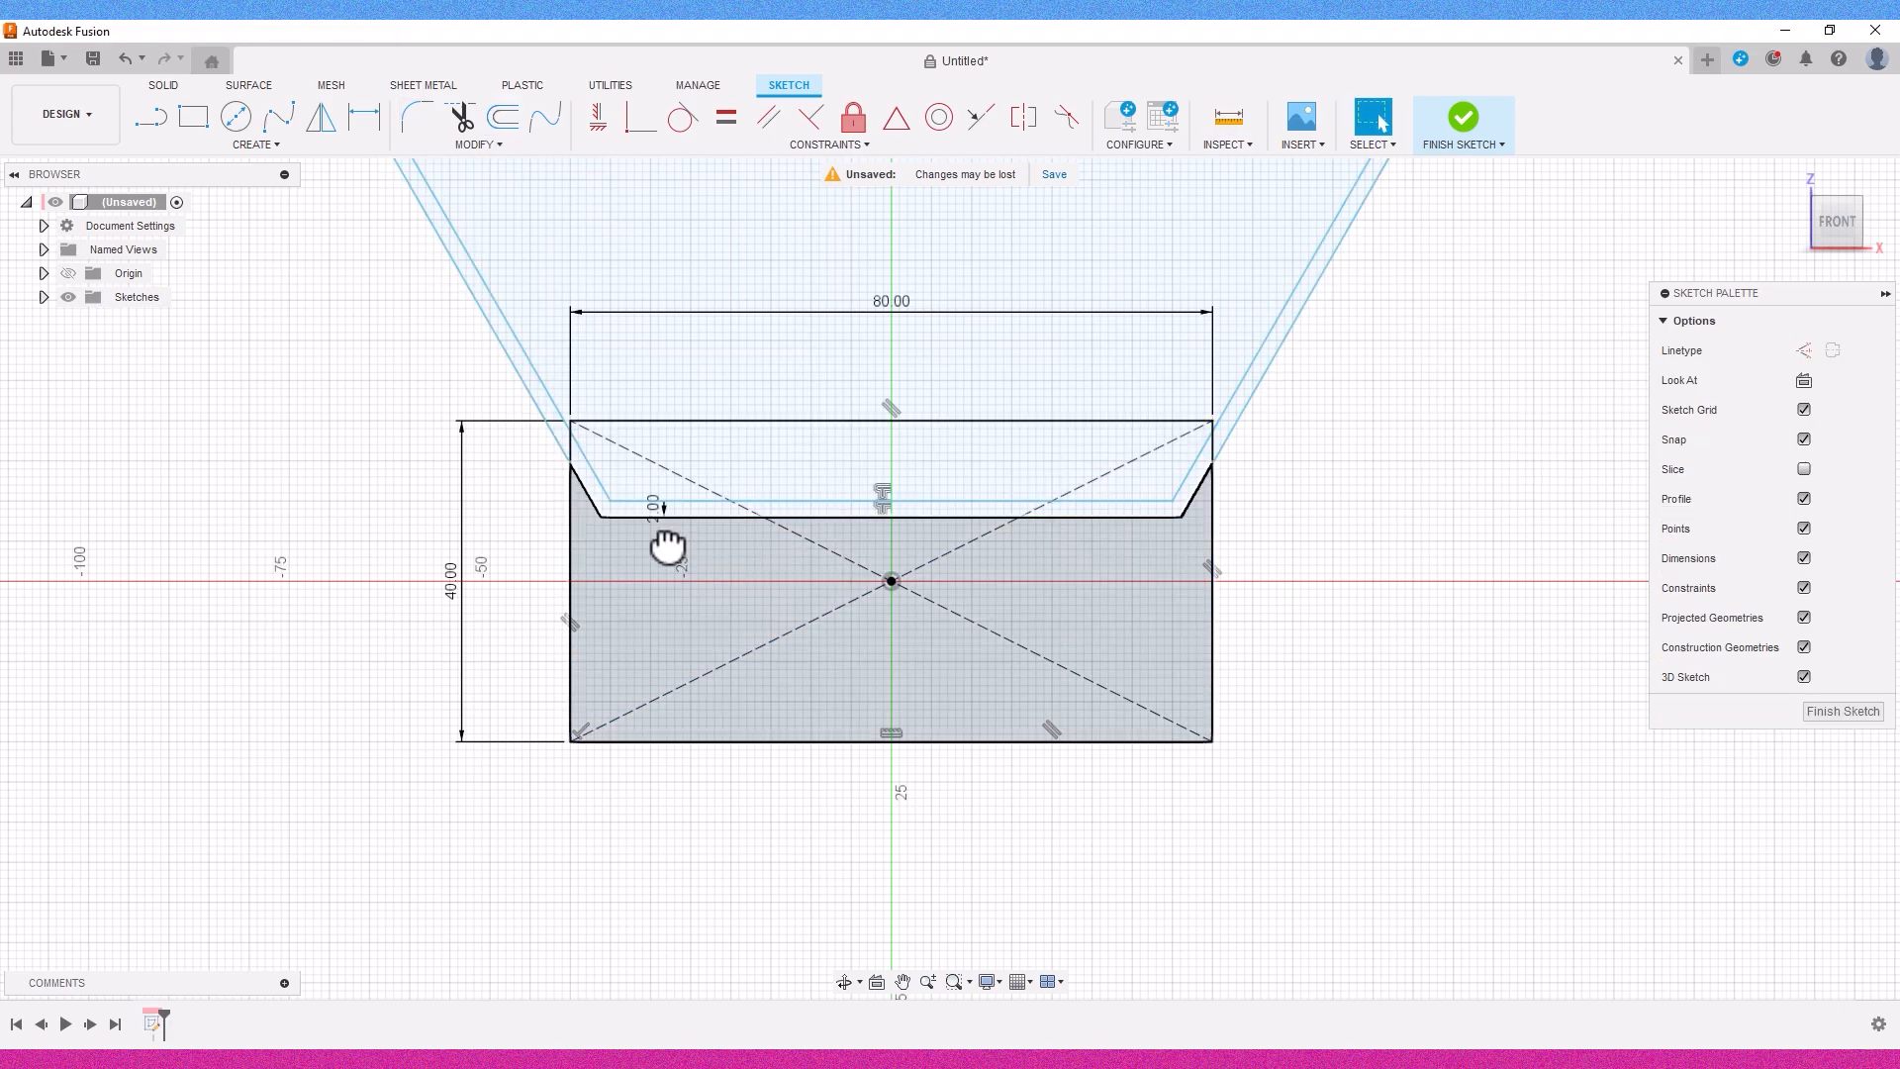
Finish the sketch and extrude the upper lid profile and the lower box profile 80 mm as new bodies.
left_click(1463, 117)
middle_click_drag(1299, 579, 1360, 568, "shift")
key("e")
left_click(989, 485)
left_click(960, 619)
left_click_drag(917, 619, 871, 614)
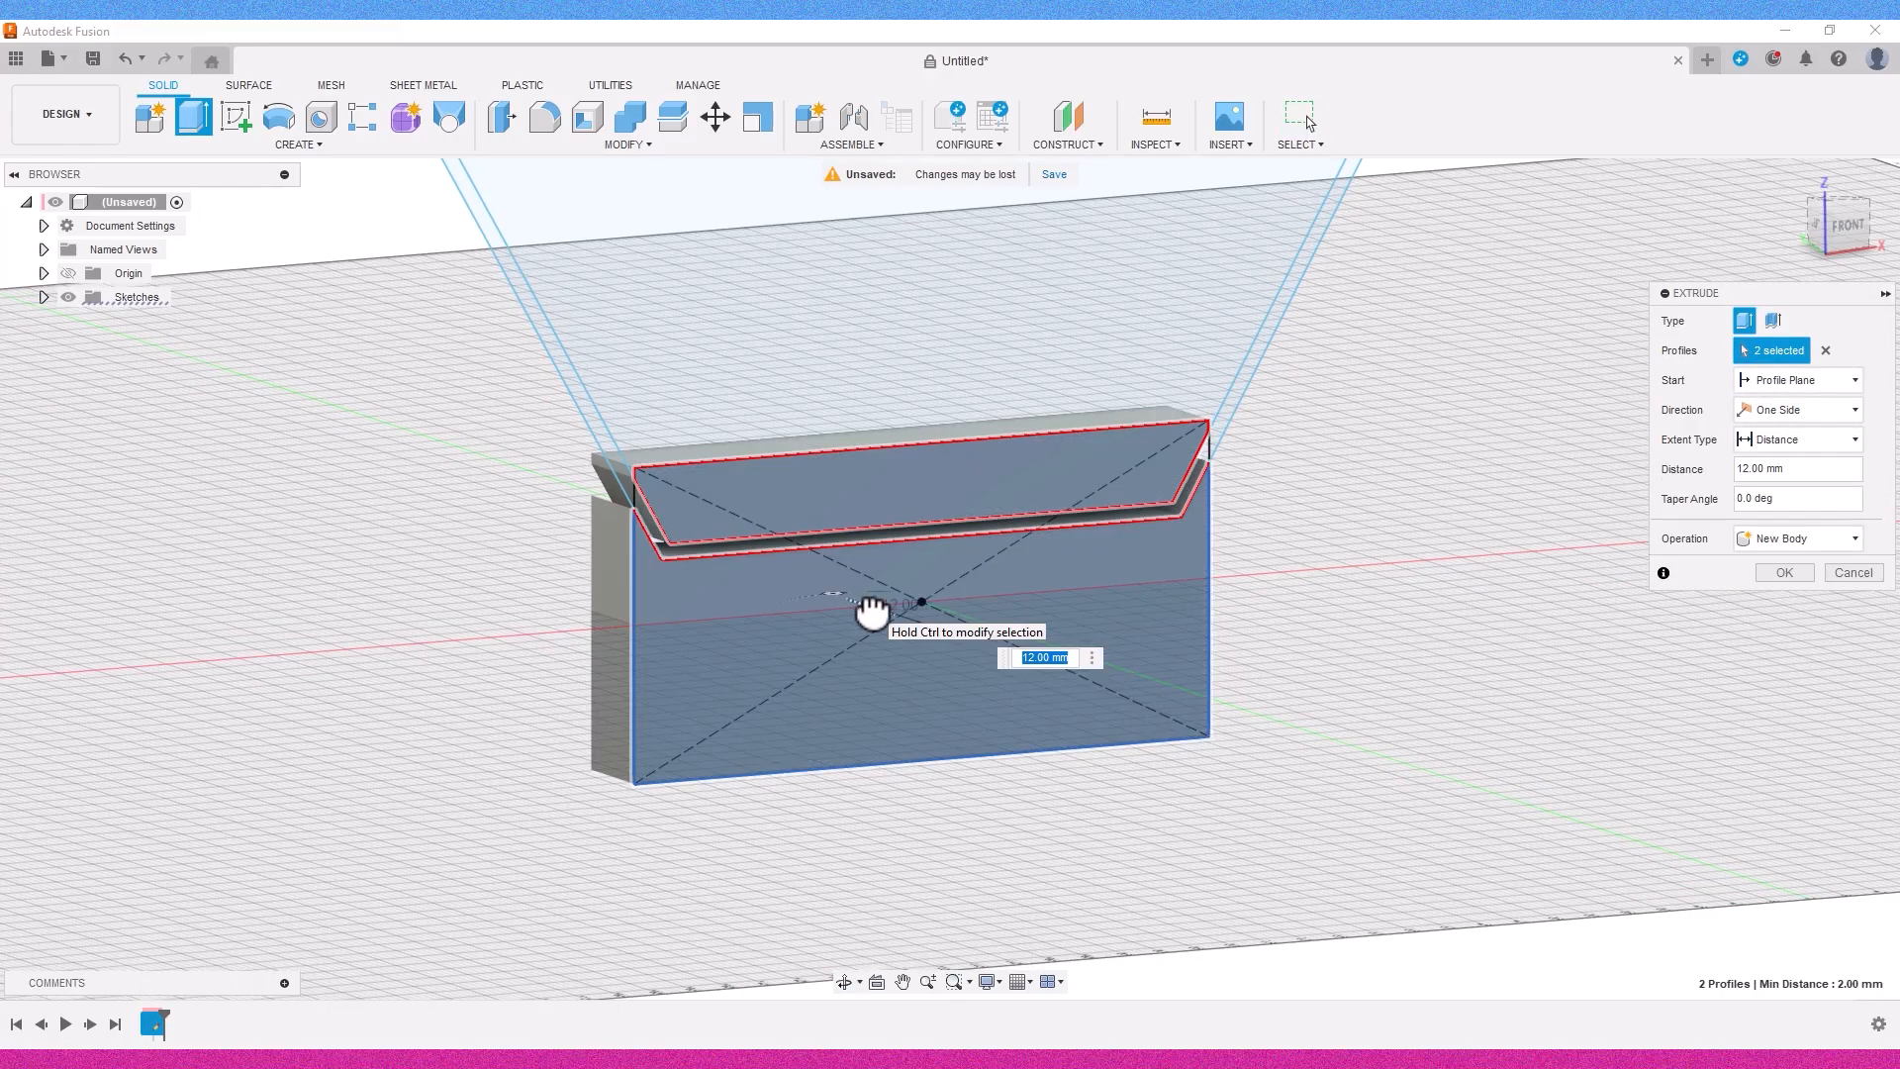
type("80")
key("Return")
Hide the lid body and shell the box through its top face with a 6 mm inside thickness.
left_click(44, 297)
left_click(768, 504)
left_click(86, 321)
left_click(587, 117)
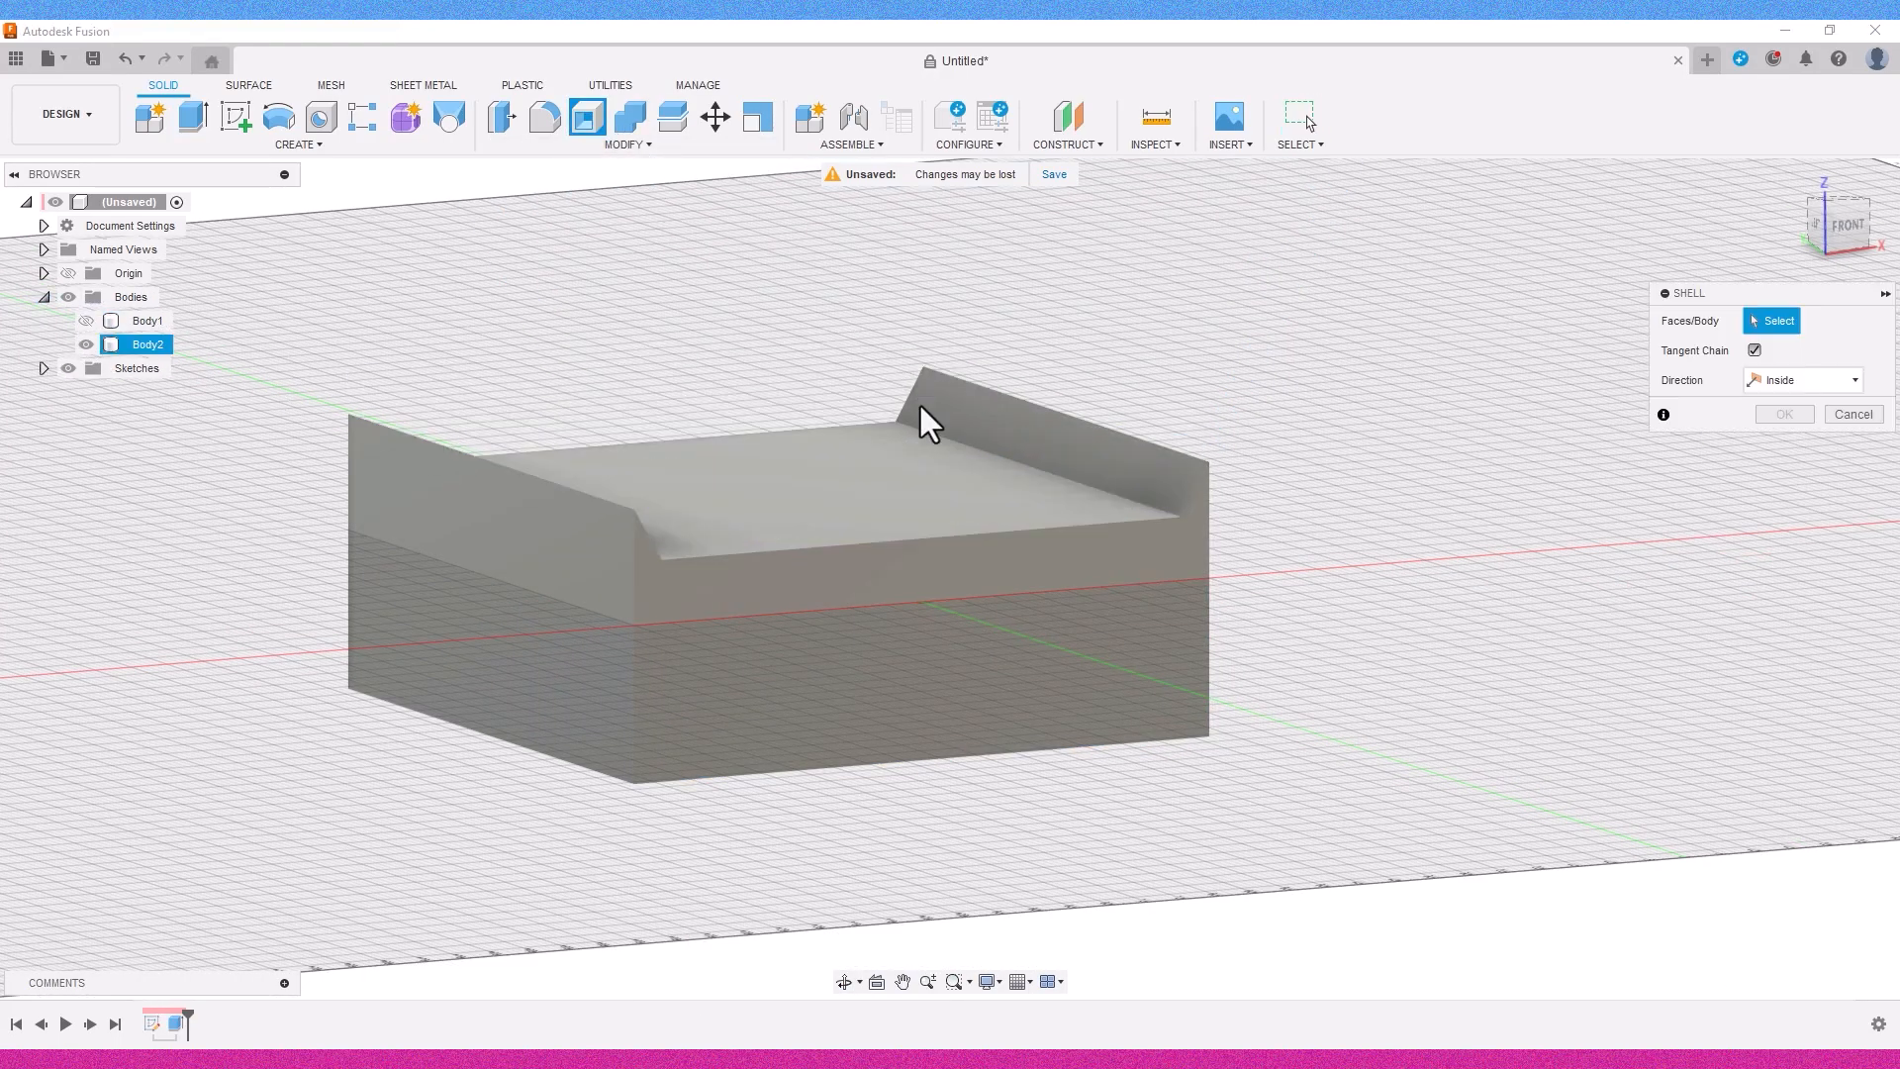
left_click(879, 424)
middle_click_drag(879, 424, 1157, 723, "shift")
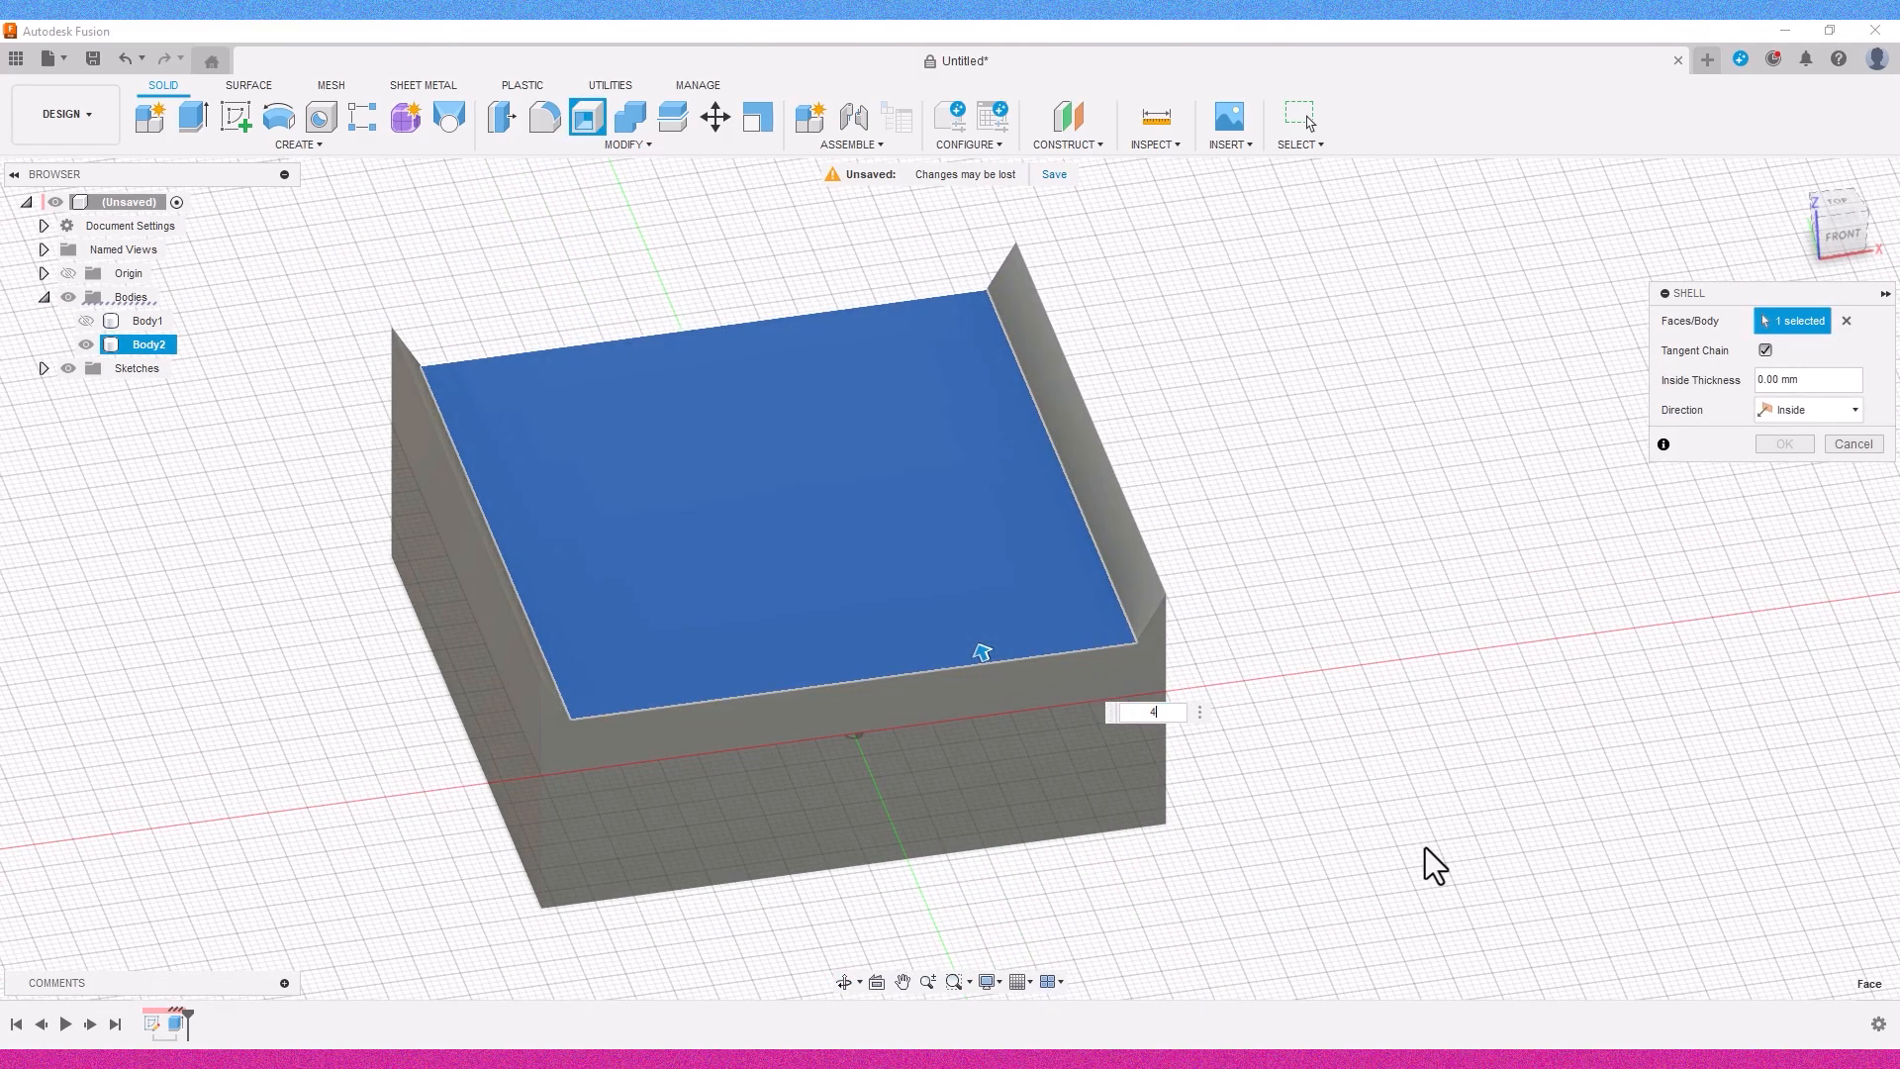
type("4")
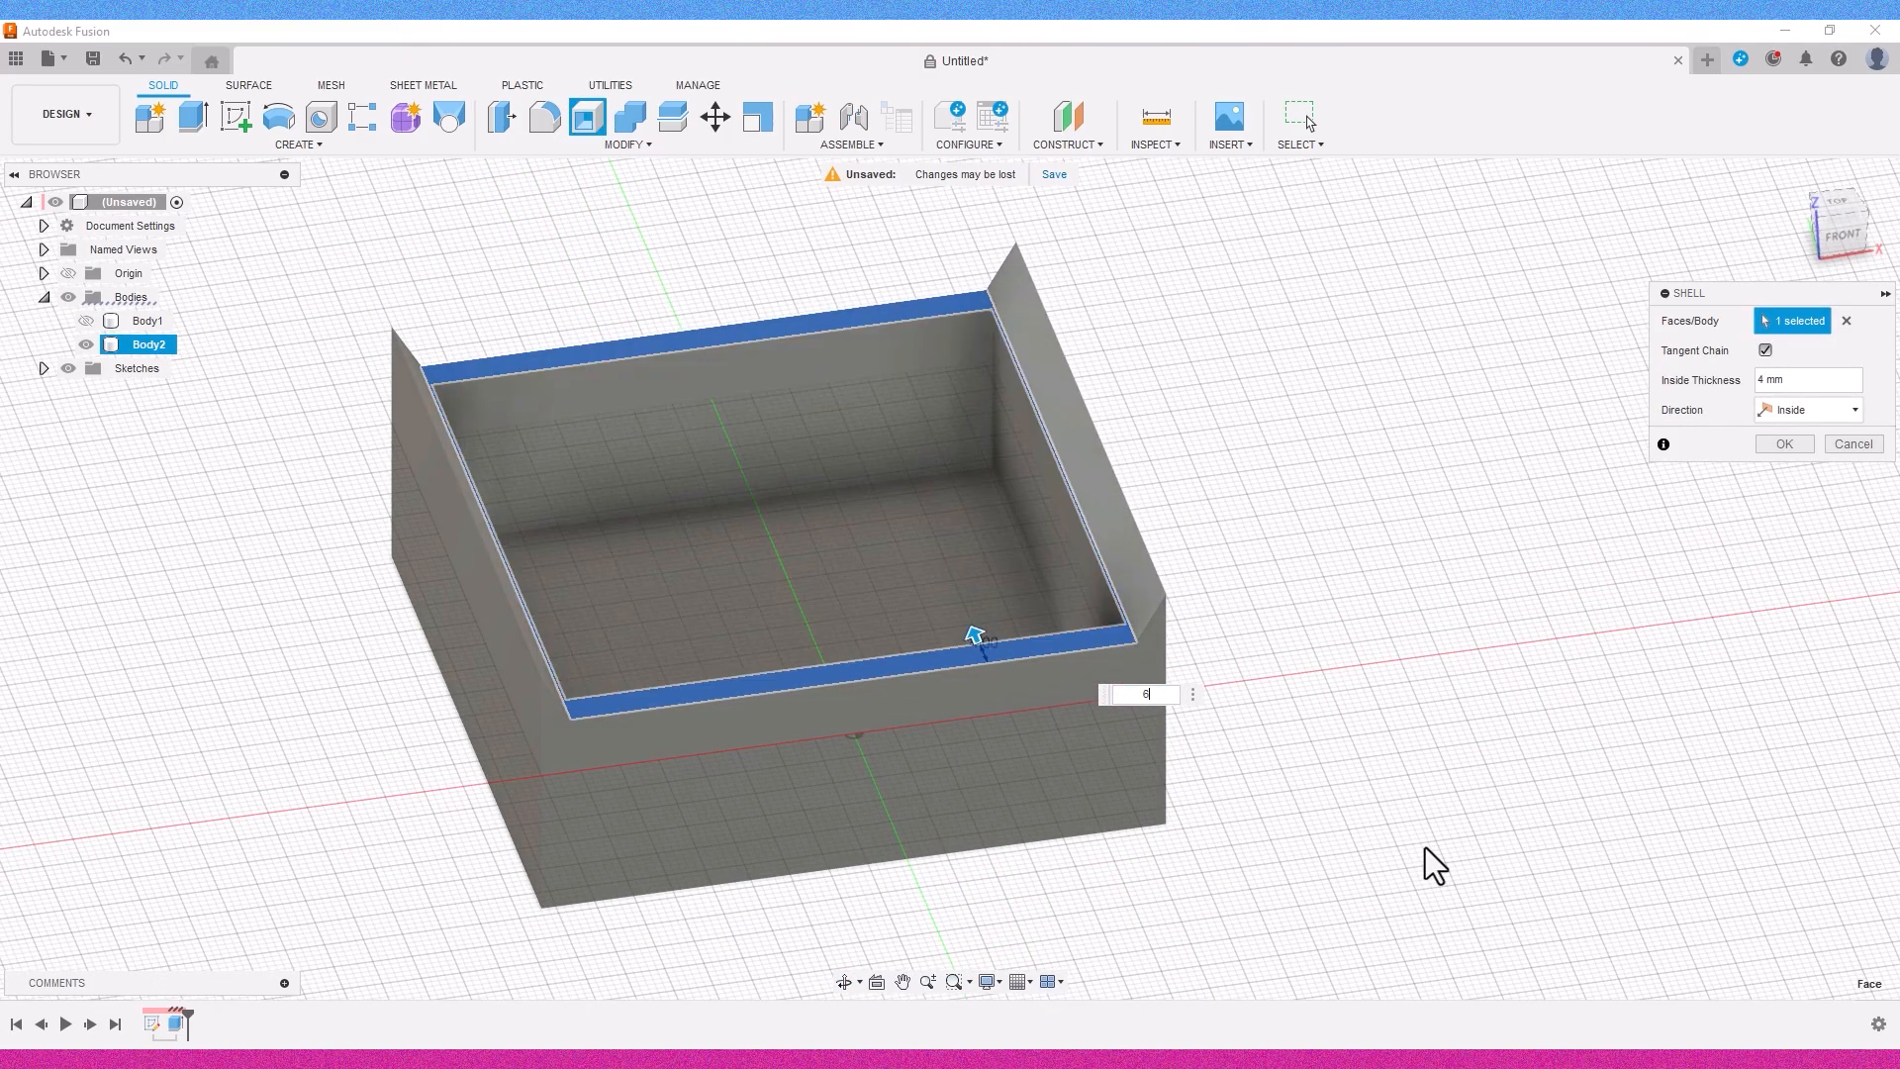
key("Return")
Fillet the sharp top edges and the inner base edges of the raised rims on both sides of the box.
middle_click_drag(1681, 841, 1572, 630, "shift")
left_click(543, 119)
scroll(1218, 389, "up", 3)
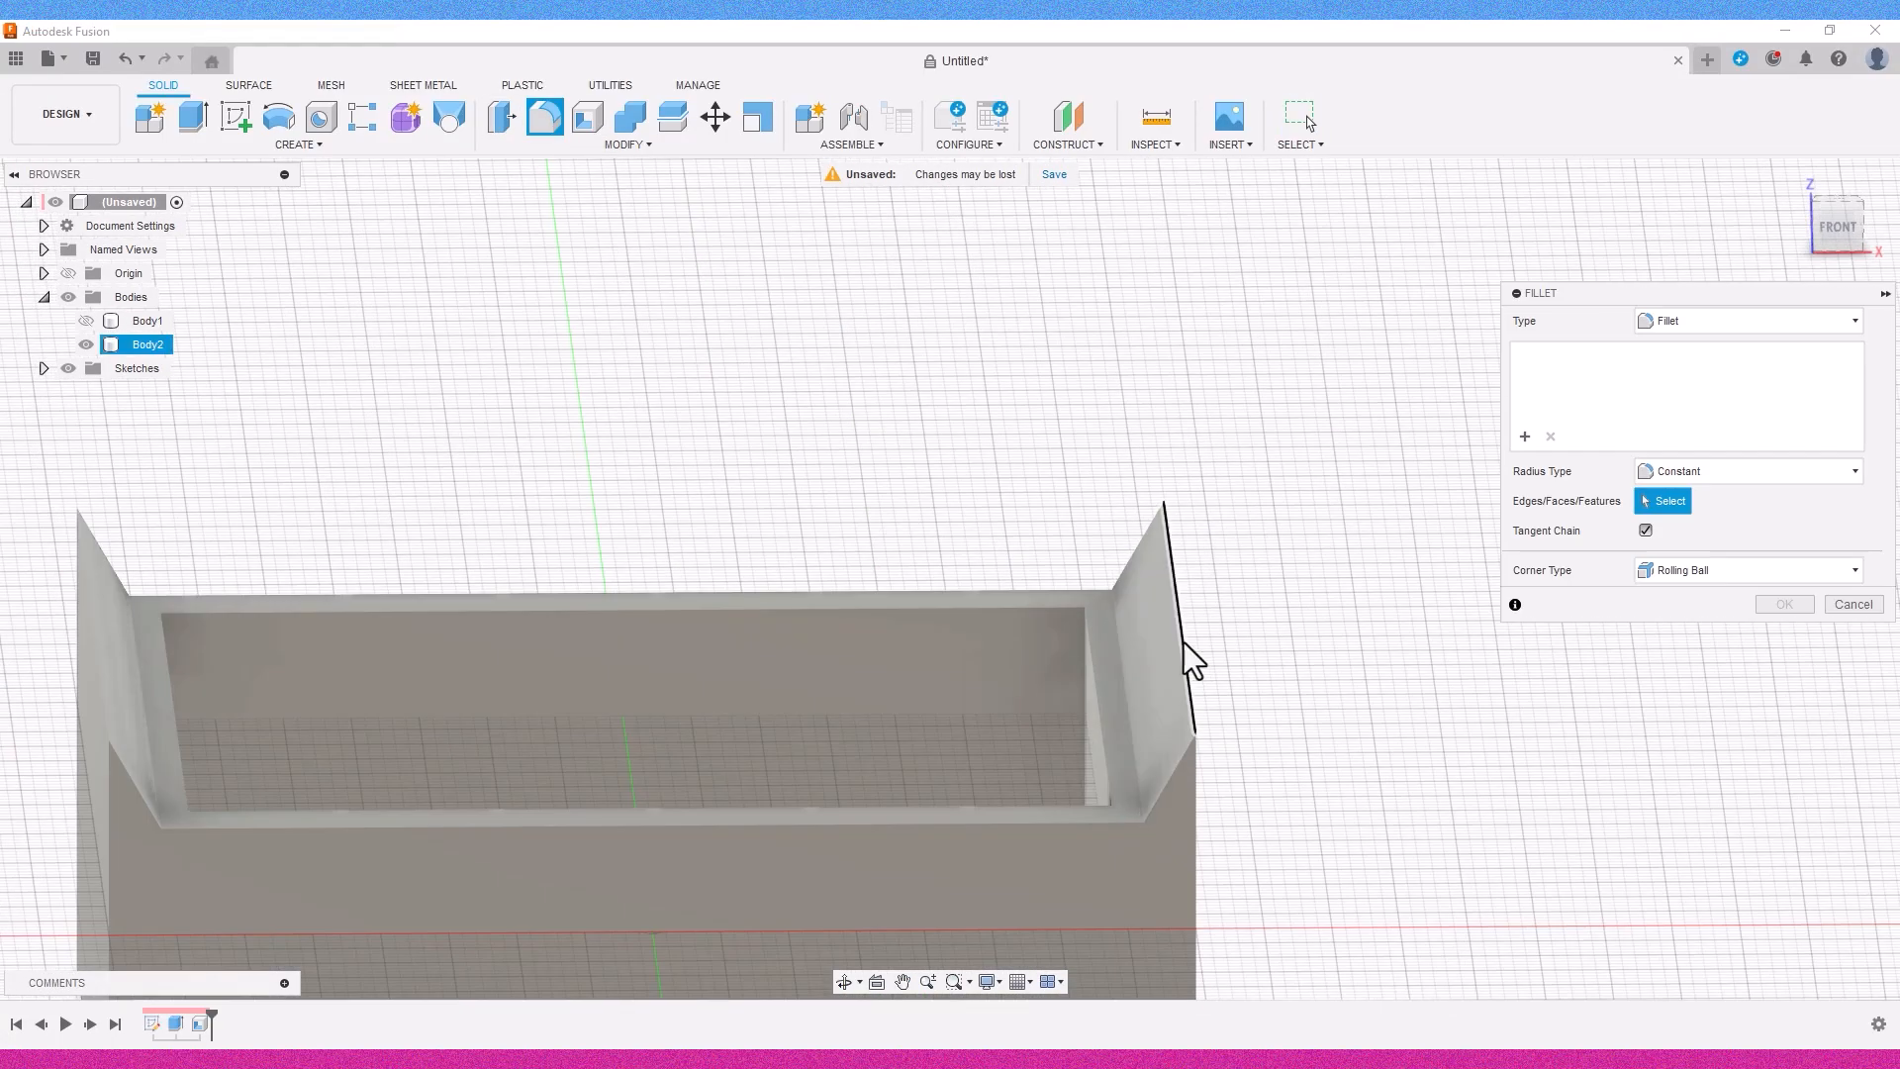
left_click(1183, 644)
left_click(1129, 704)
left_click(141, 696)
left_click(79, 635)
scroll(298, 497, "down", 3)
mouse_move(136, 573)
left_mouse_down()
mouse_move(150, 584)
mouse_move(127, 577)
left_mouse_up()
middle_click_drag(411, 558, 470, 515, "shift")
left_click(109, 563)
left_click(108, 563)
middle_click_drag(108, 563, 356, 515, "shift")
left_click(1808, 633)
Create a sketch on the front face of the box and start the Project command.
left_click(1850, 236)
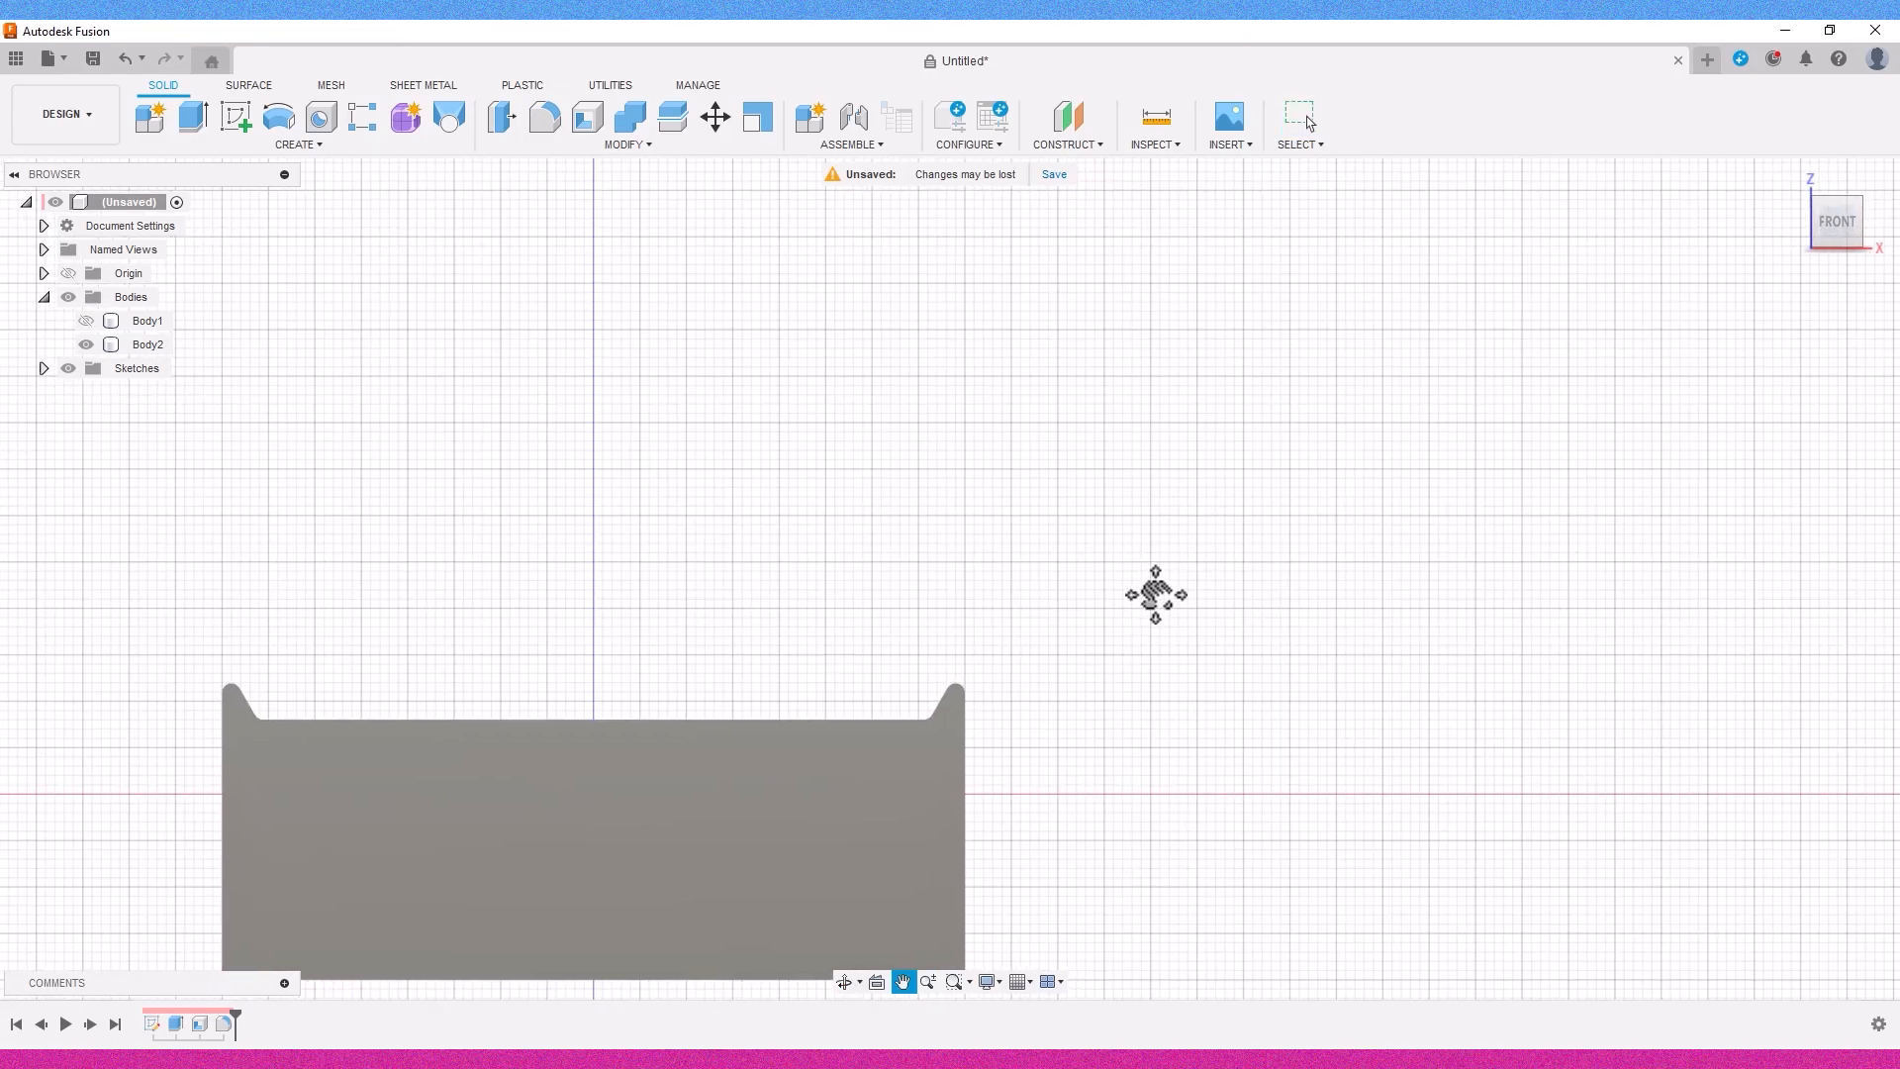
scroll(639, 638, "up", 2)
middle_click_drag(639, 638, 616, 536, "shift")
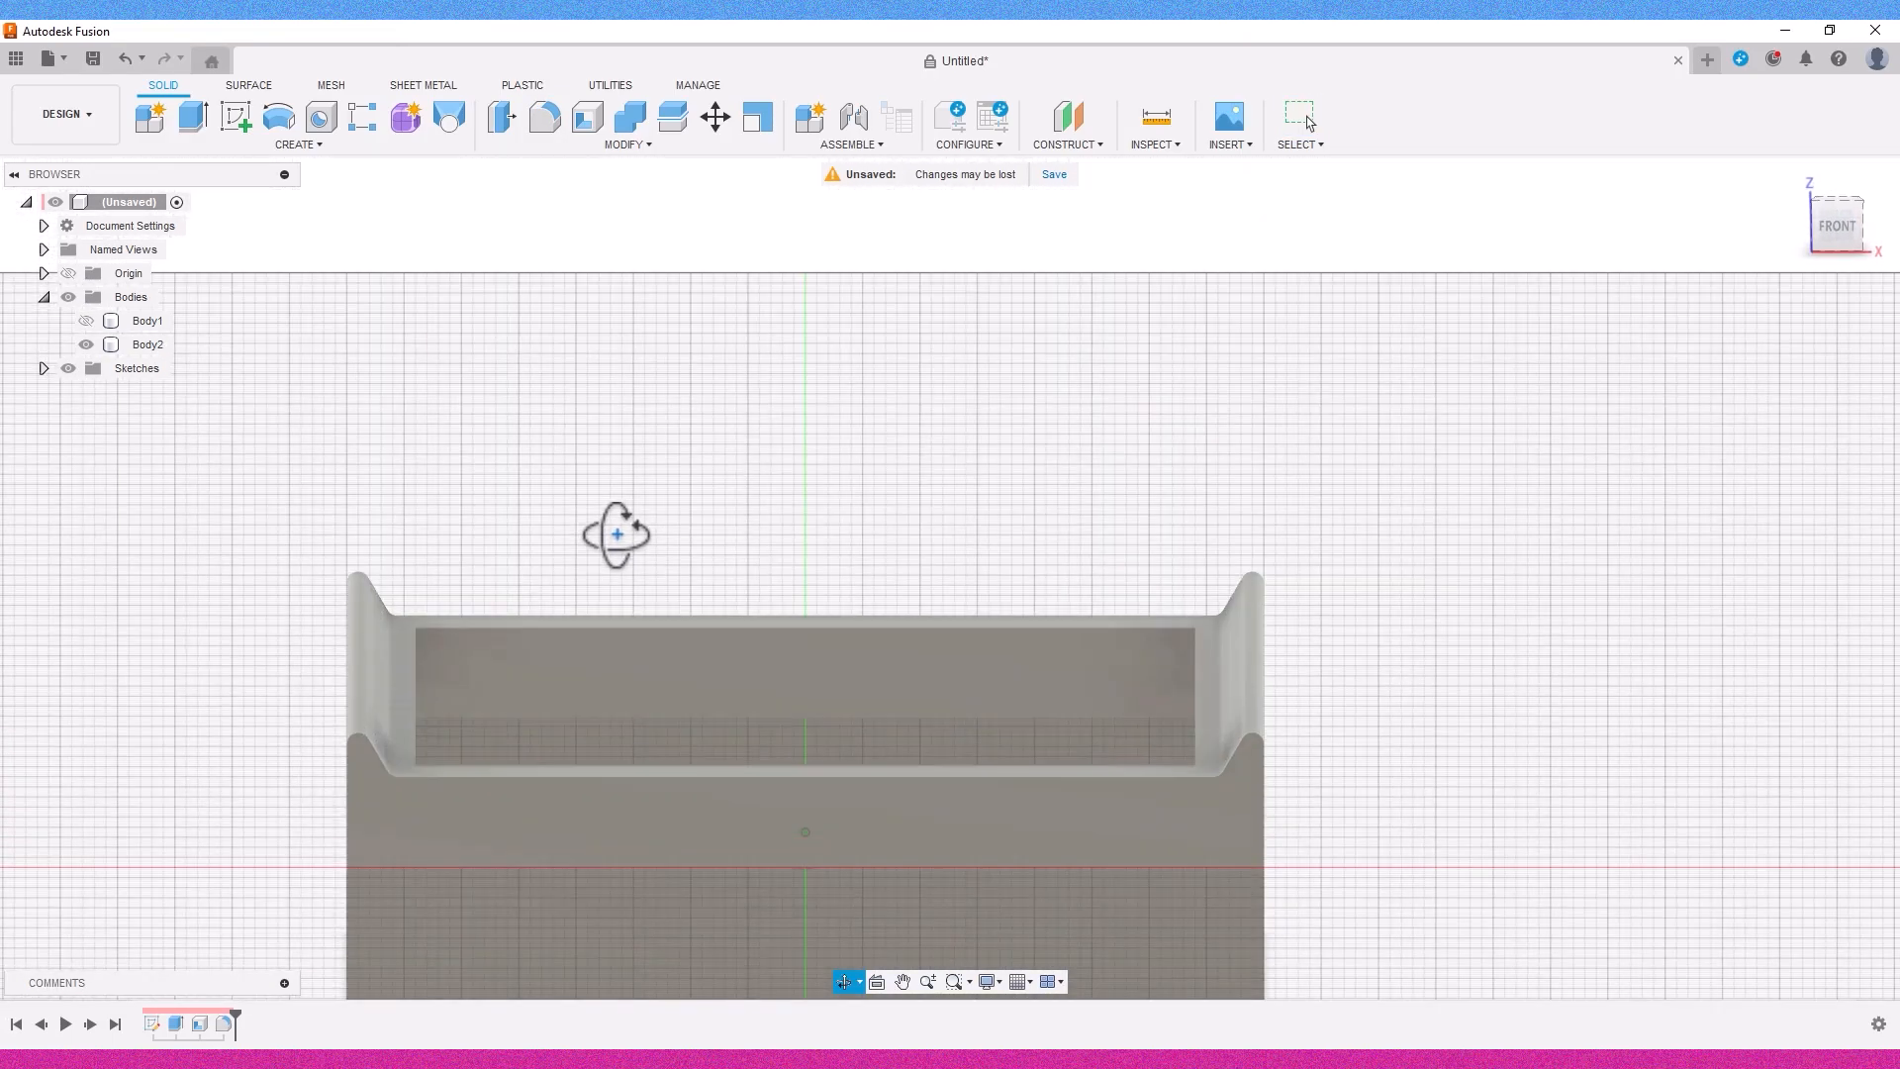
left_click(235, 119)
left_click(627, 885)
left_click(186, 143)
mouse_move(238, 444)
left_click(305, 448)
left_click(572, 489)
scroll(536, 487, "up", 3)
scroll(537, 487, "up", 2)
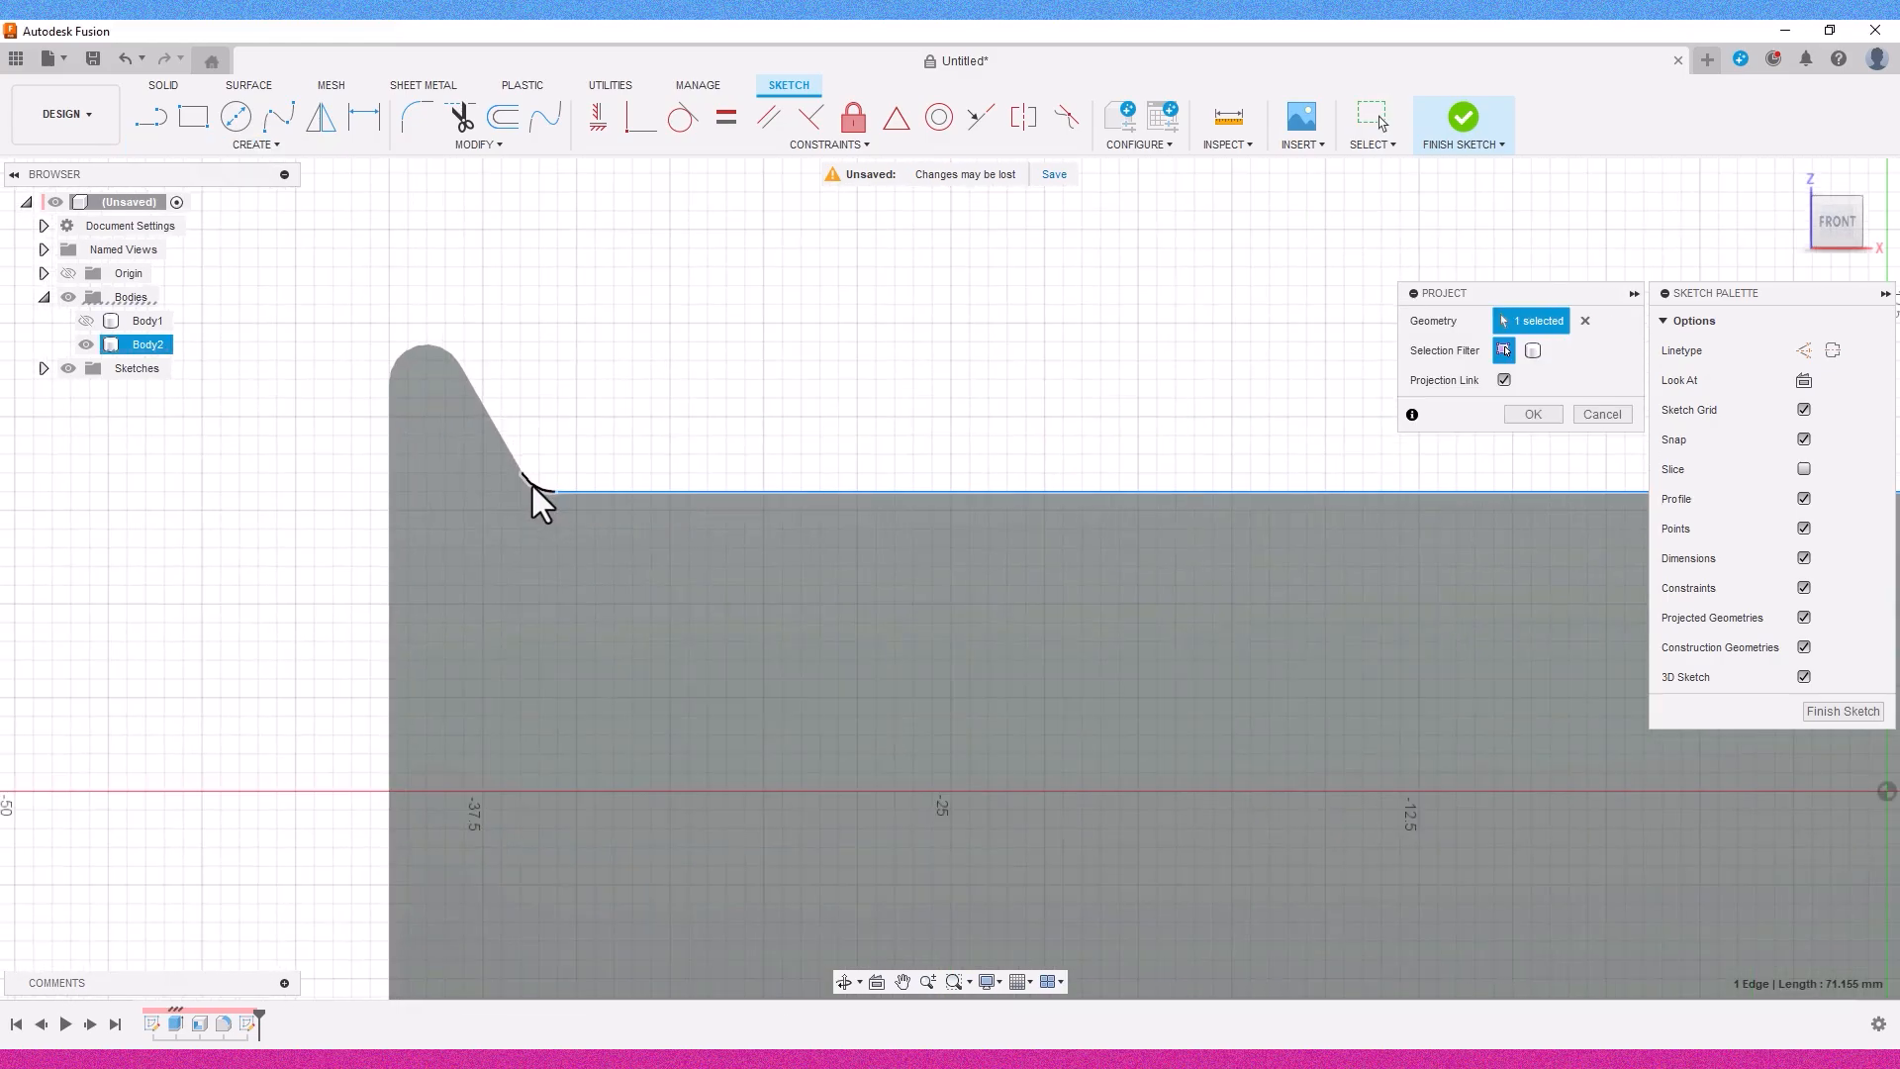
left_click(530, 483)
left_click(507, 441)
left_click(503, 437)
scroll(405, 509, "down", 5)
middle_click_drag(704, 502, 762, 562)
middle_click_drag(1158, 351, 1187, 390, "shift")
Project the box's whole front face into the sketch with Projection Link turned off.
left_click(1505, 380)
left_click(1586, 322)
left_click(1200, 683)
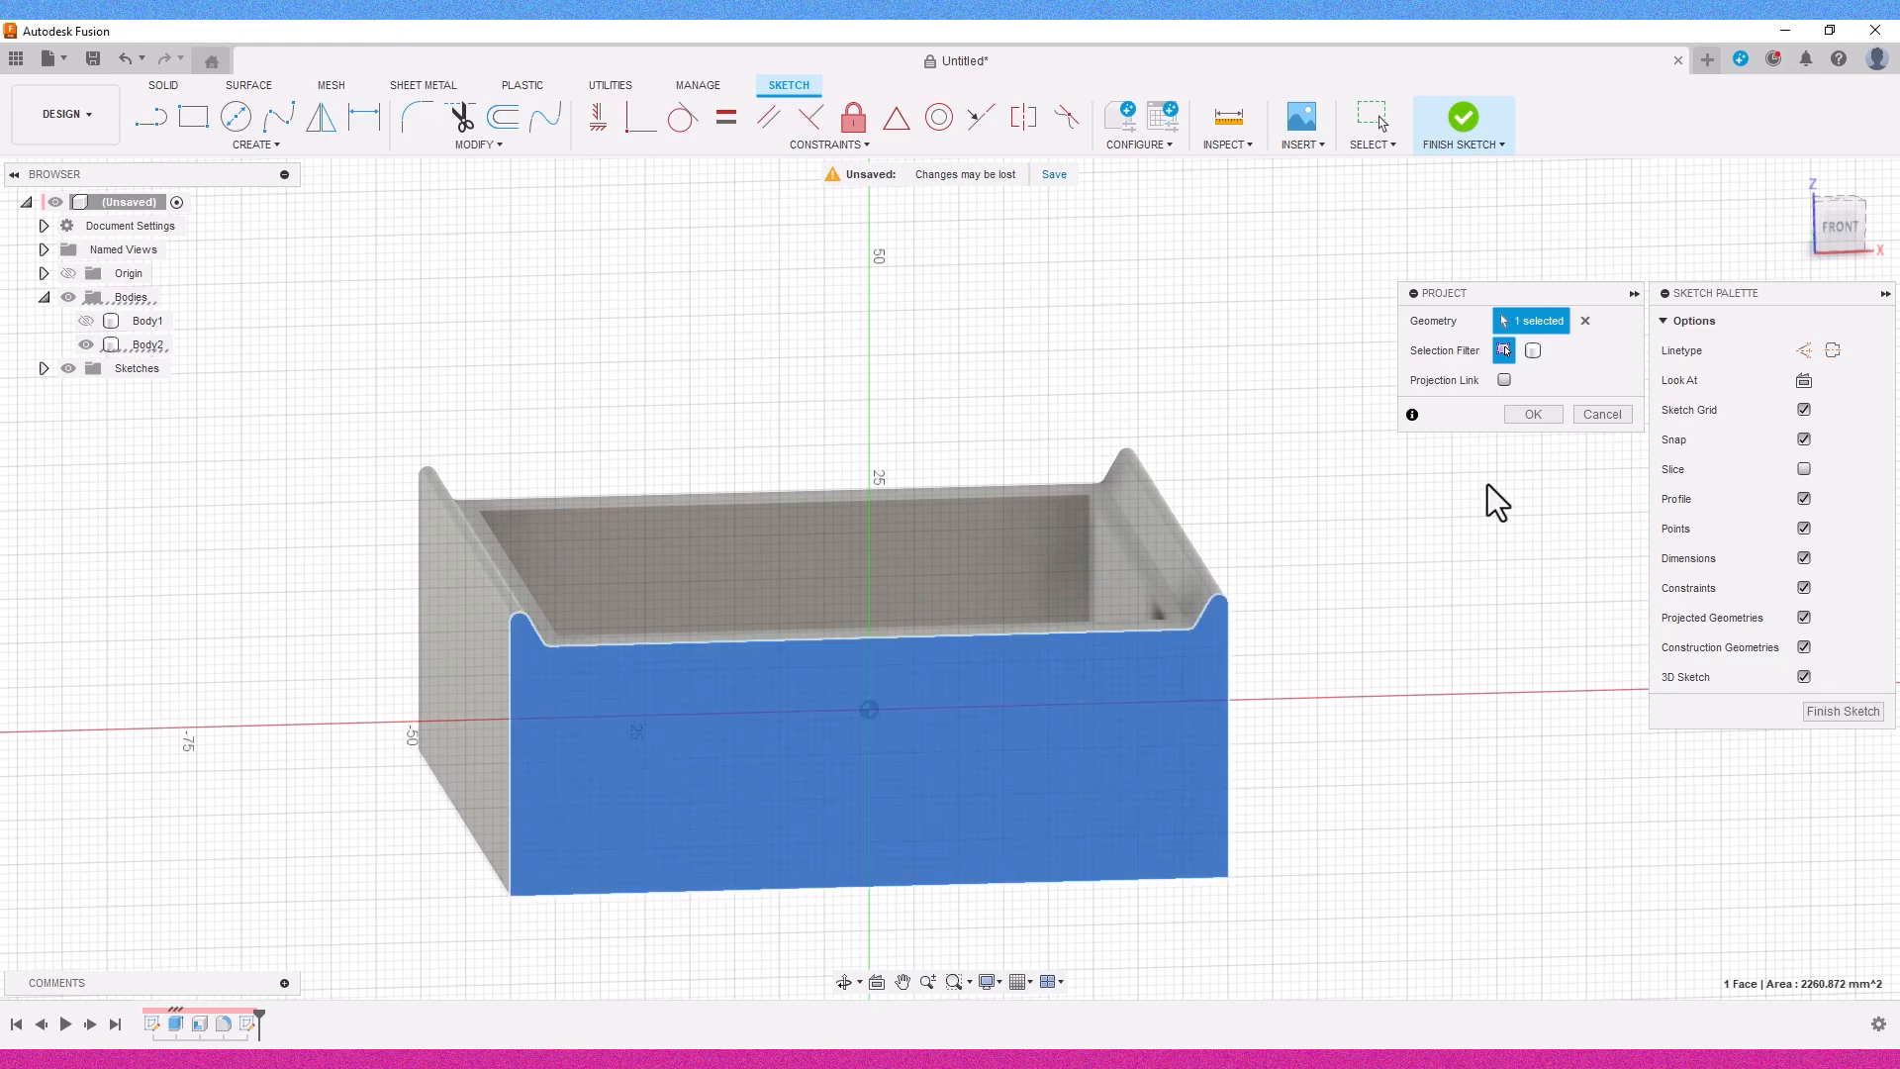
left_click(1533, 415)
Hide the box body, show the lid body, and finish the sketch.
left_click(87, 344)
left_click(89, 321)
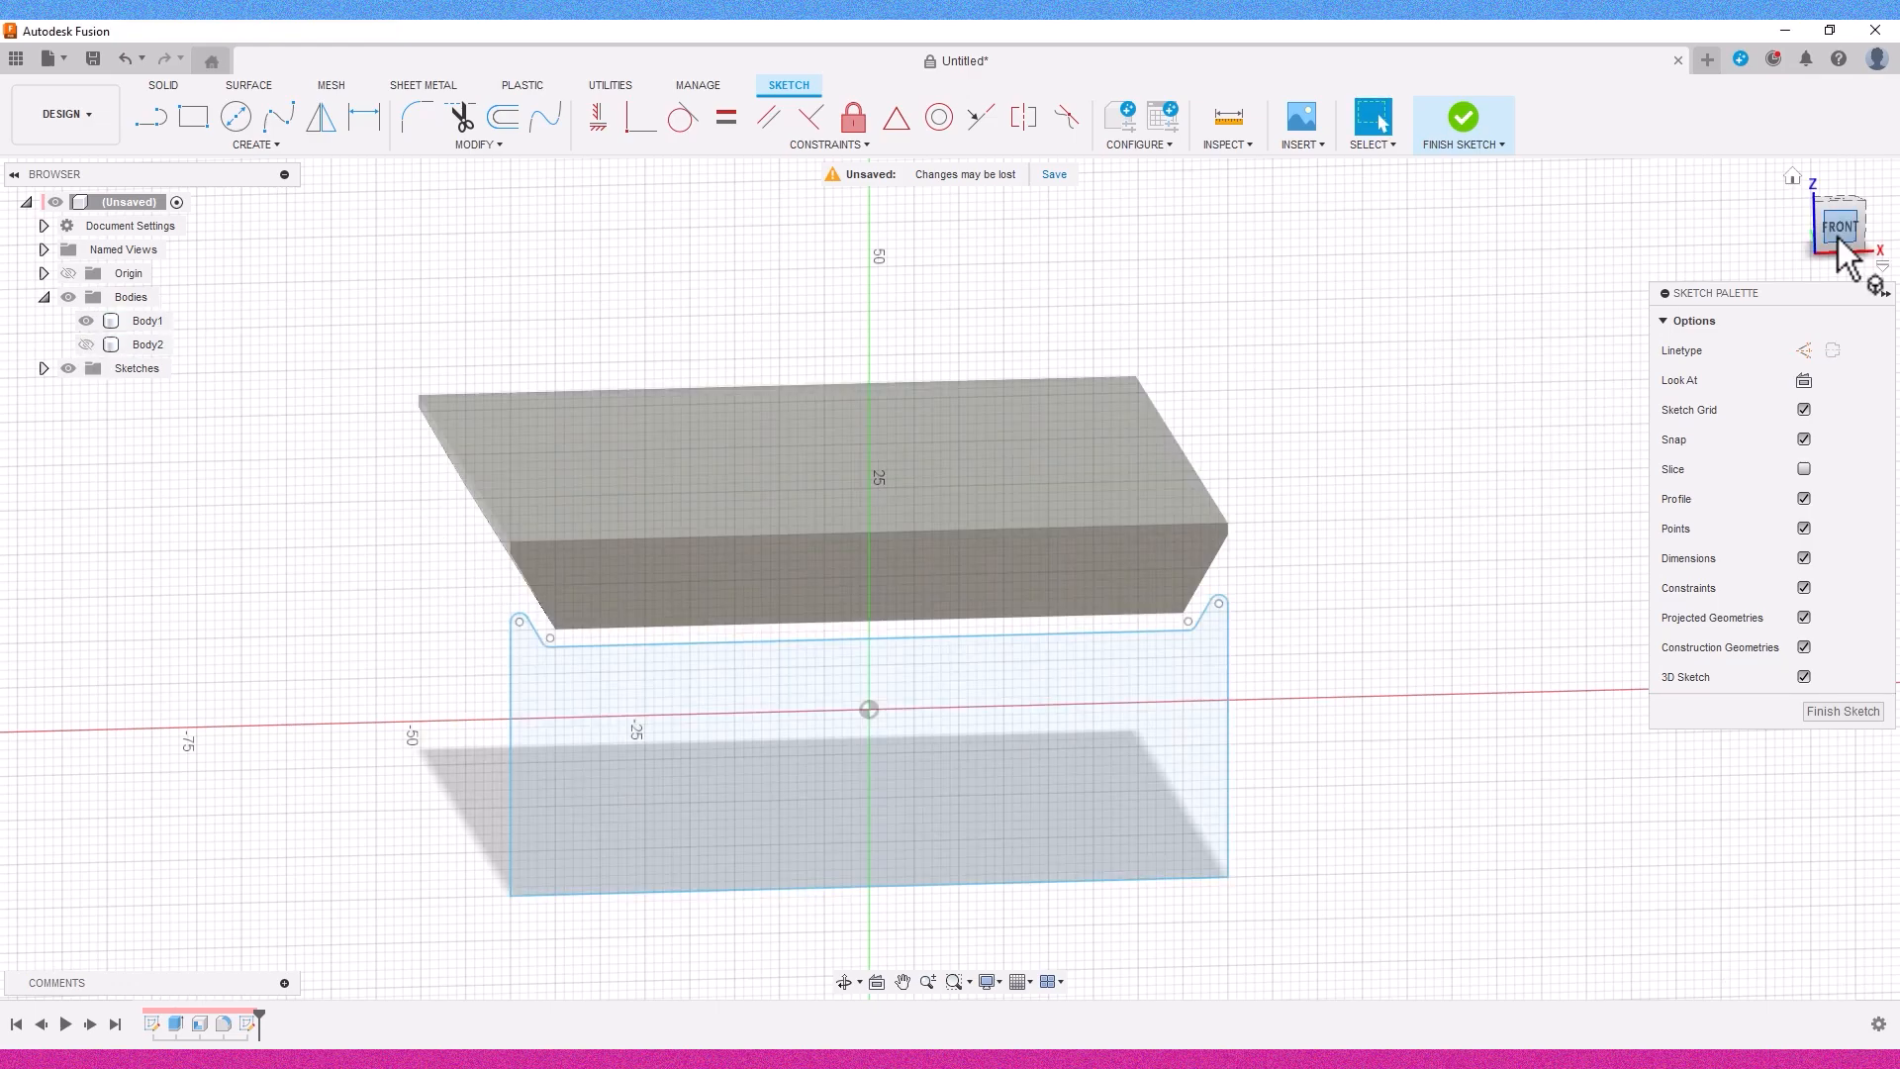
left_click(1838, 240)
left_click(1465, 123)
Move the lid body down 4 mm so that it overlaps the projected outline.
middle_click_drag(976, 515, 1016, 421)
left_click(715, 130)
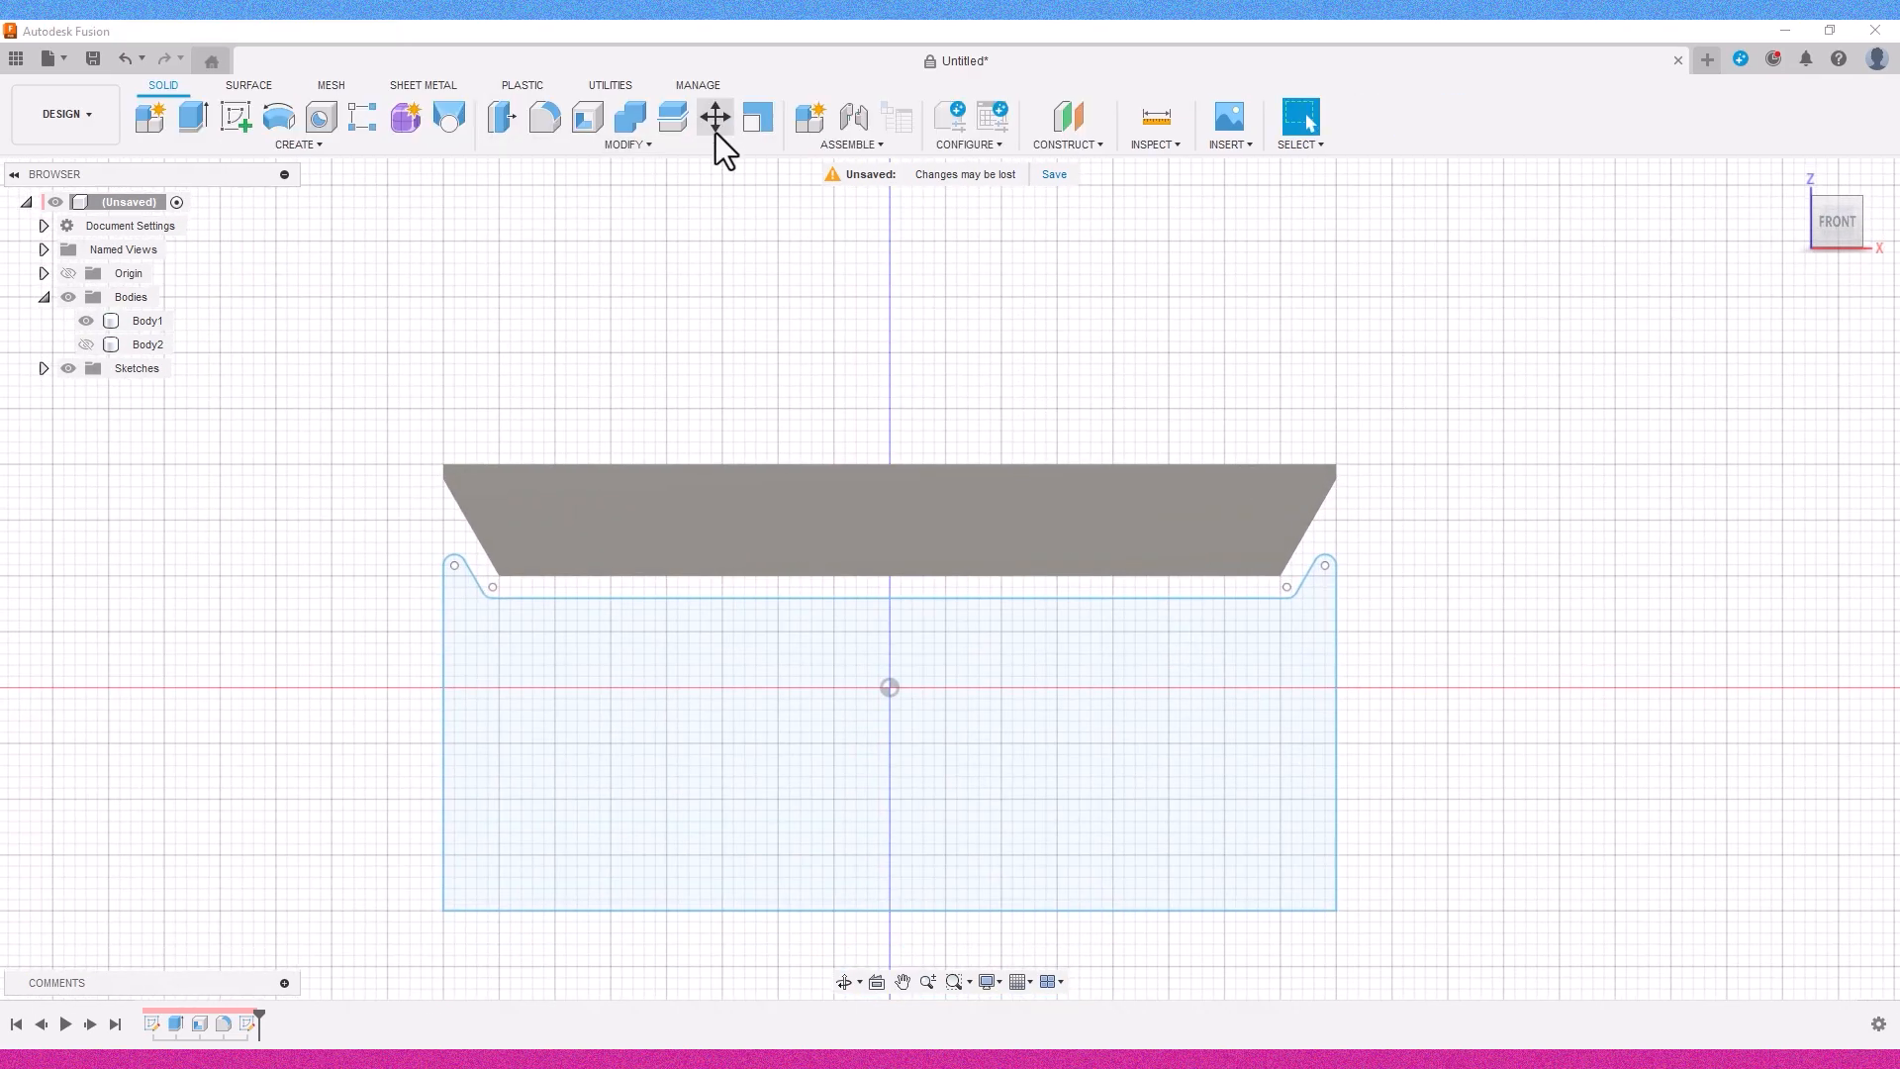
left_click(899, 487)
left_click_drag(889, 470, 894, 513)
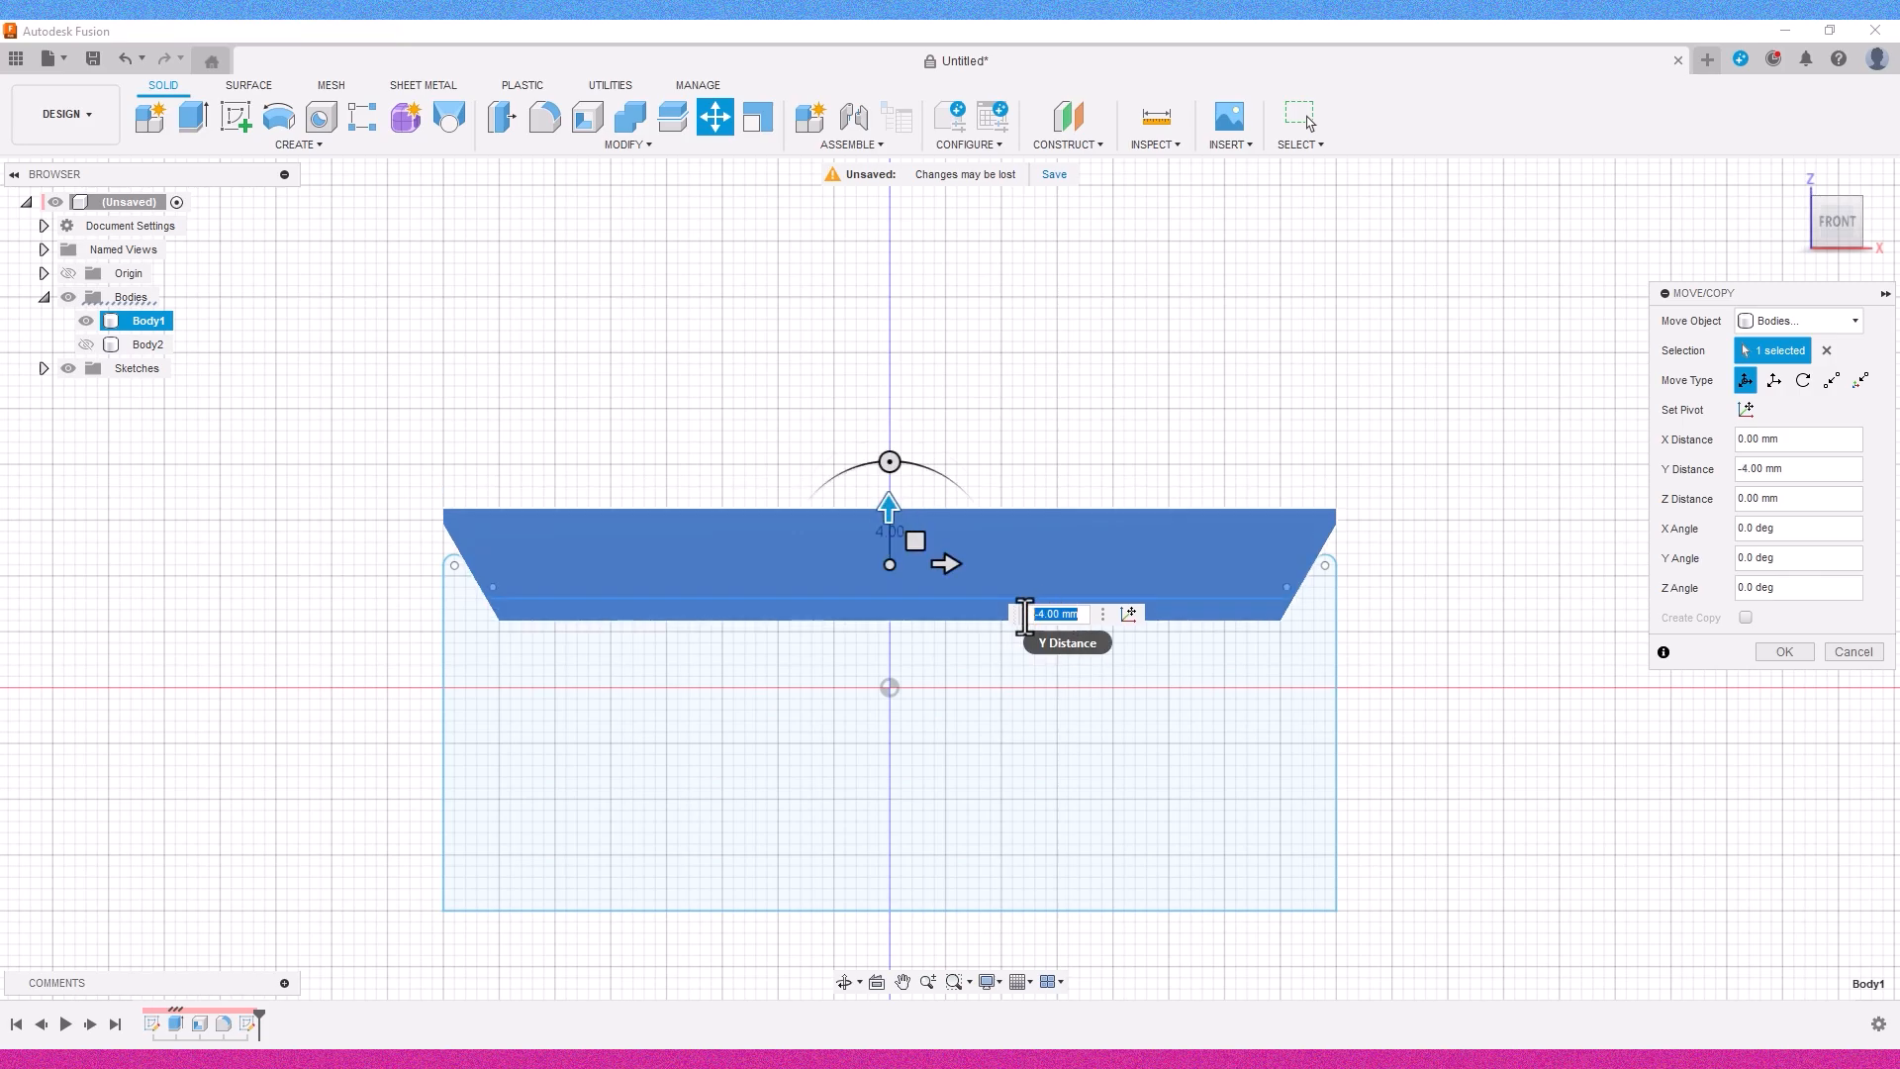
left_click(1785, 651)
Split the lid body using the projected box outline as the splitting tool, with the tool extended.
left_click(1089, 569)
left_click(627, 145)
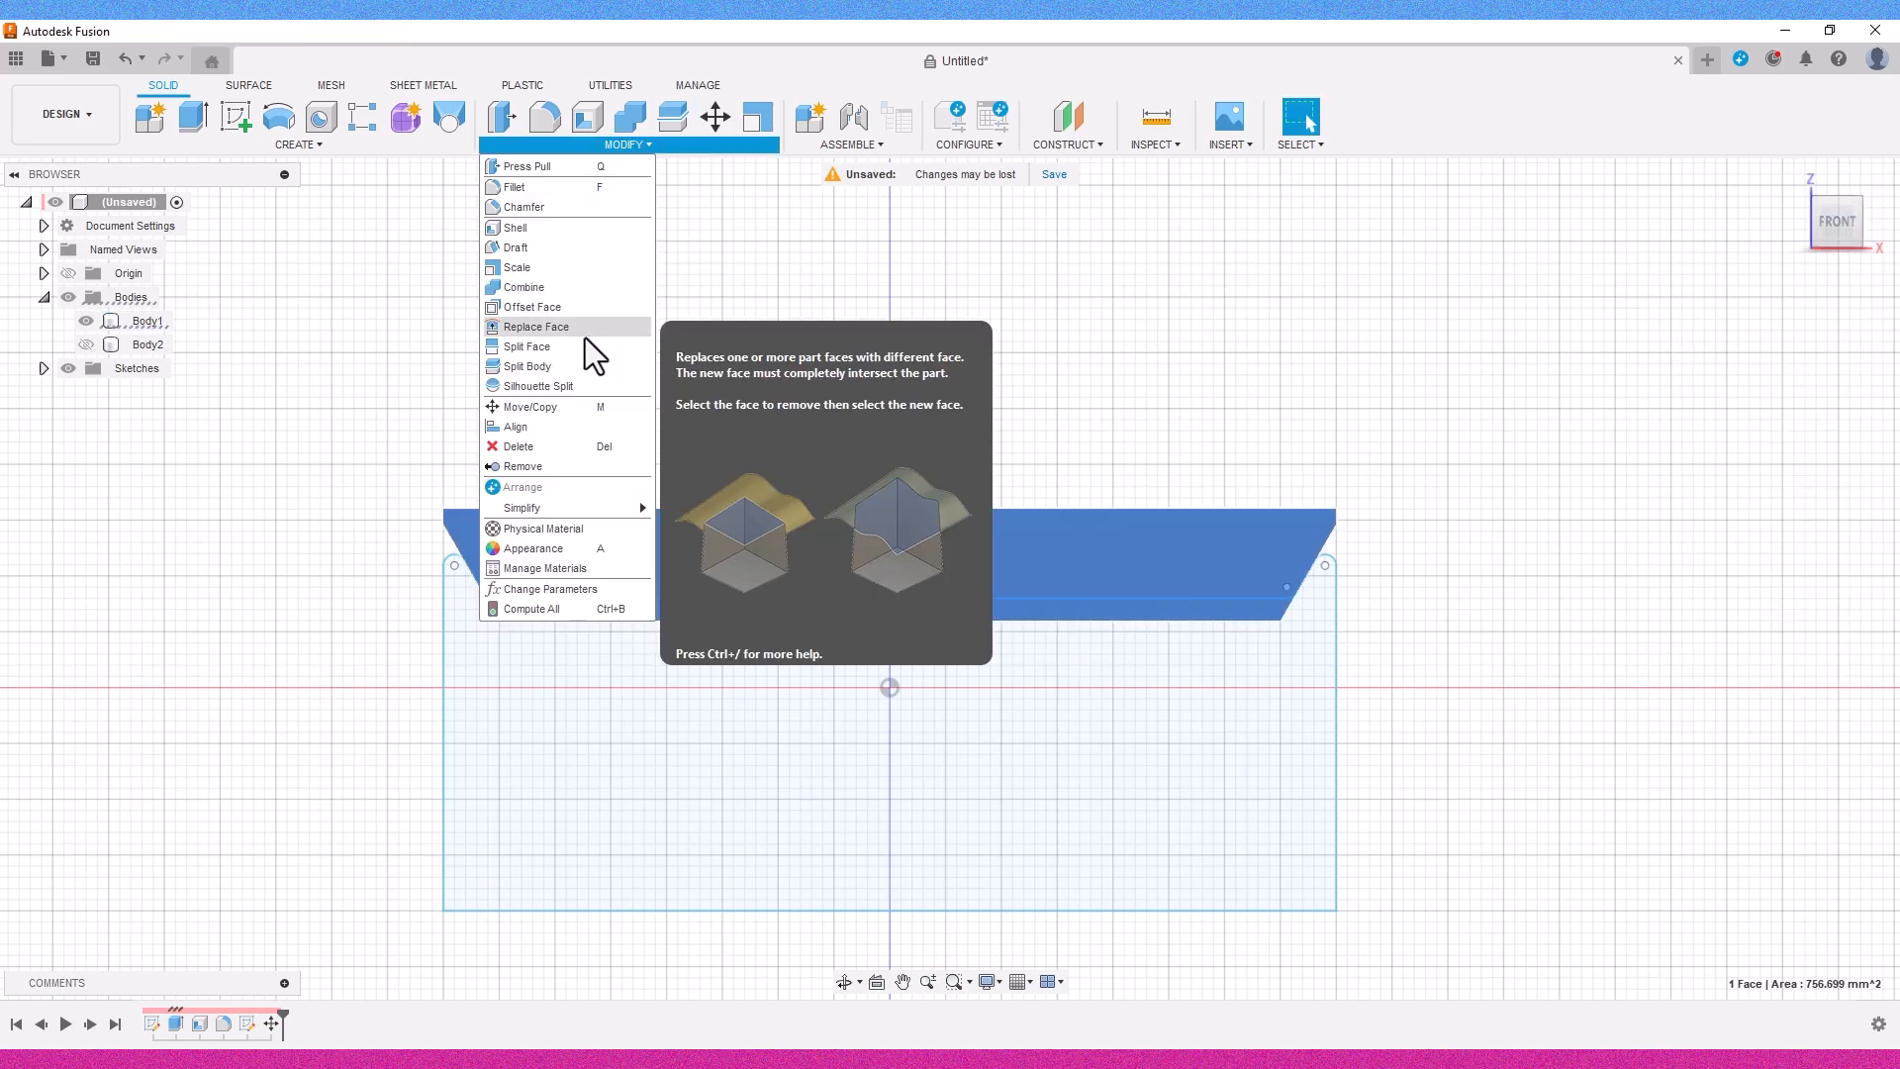
left_click(566, 367)
left_click(1849, 347)
left_click(1812, 345)
left_click(1340, 679)
left_click_drag(1855, 220, 1877, 239)
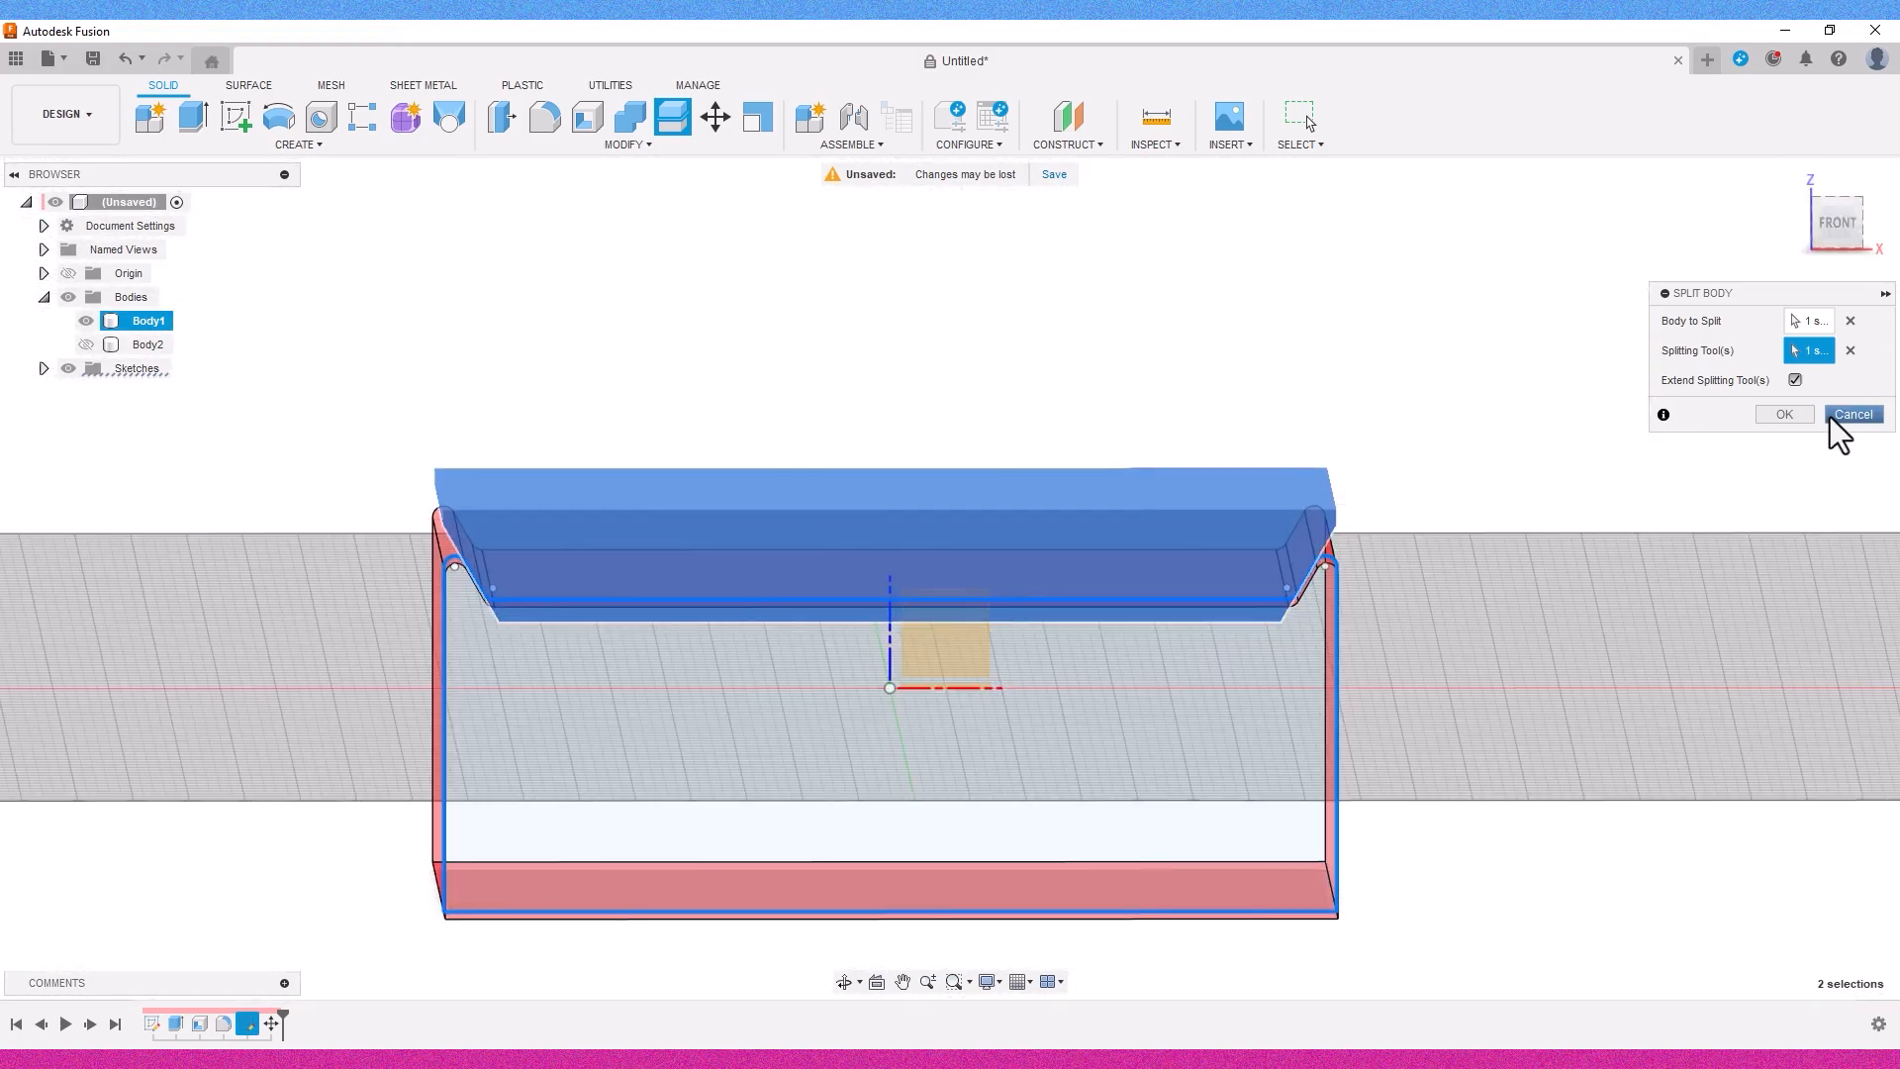
left_click(1796, 415)
Hide the cut-off piece (Body1) and show the box body beneath the trimmed lid.
left_click(769, 614)
left_click(86, 321)
left_click(203, 554)
scroll(1307, 624, "up", 5)
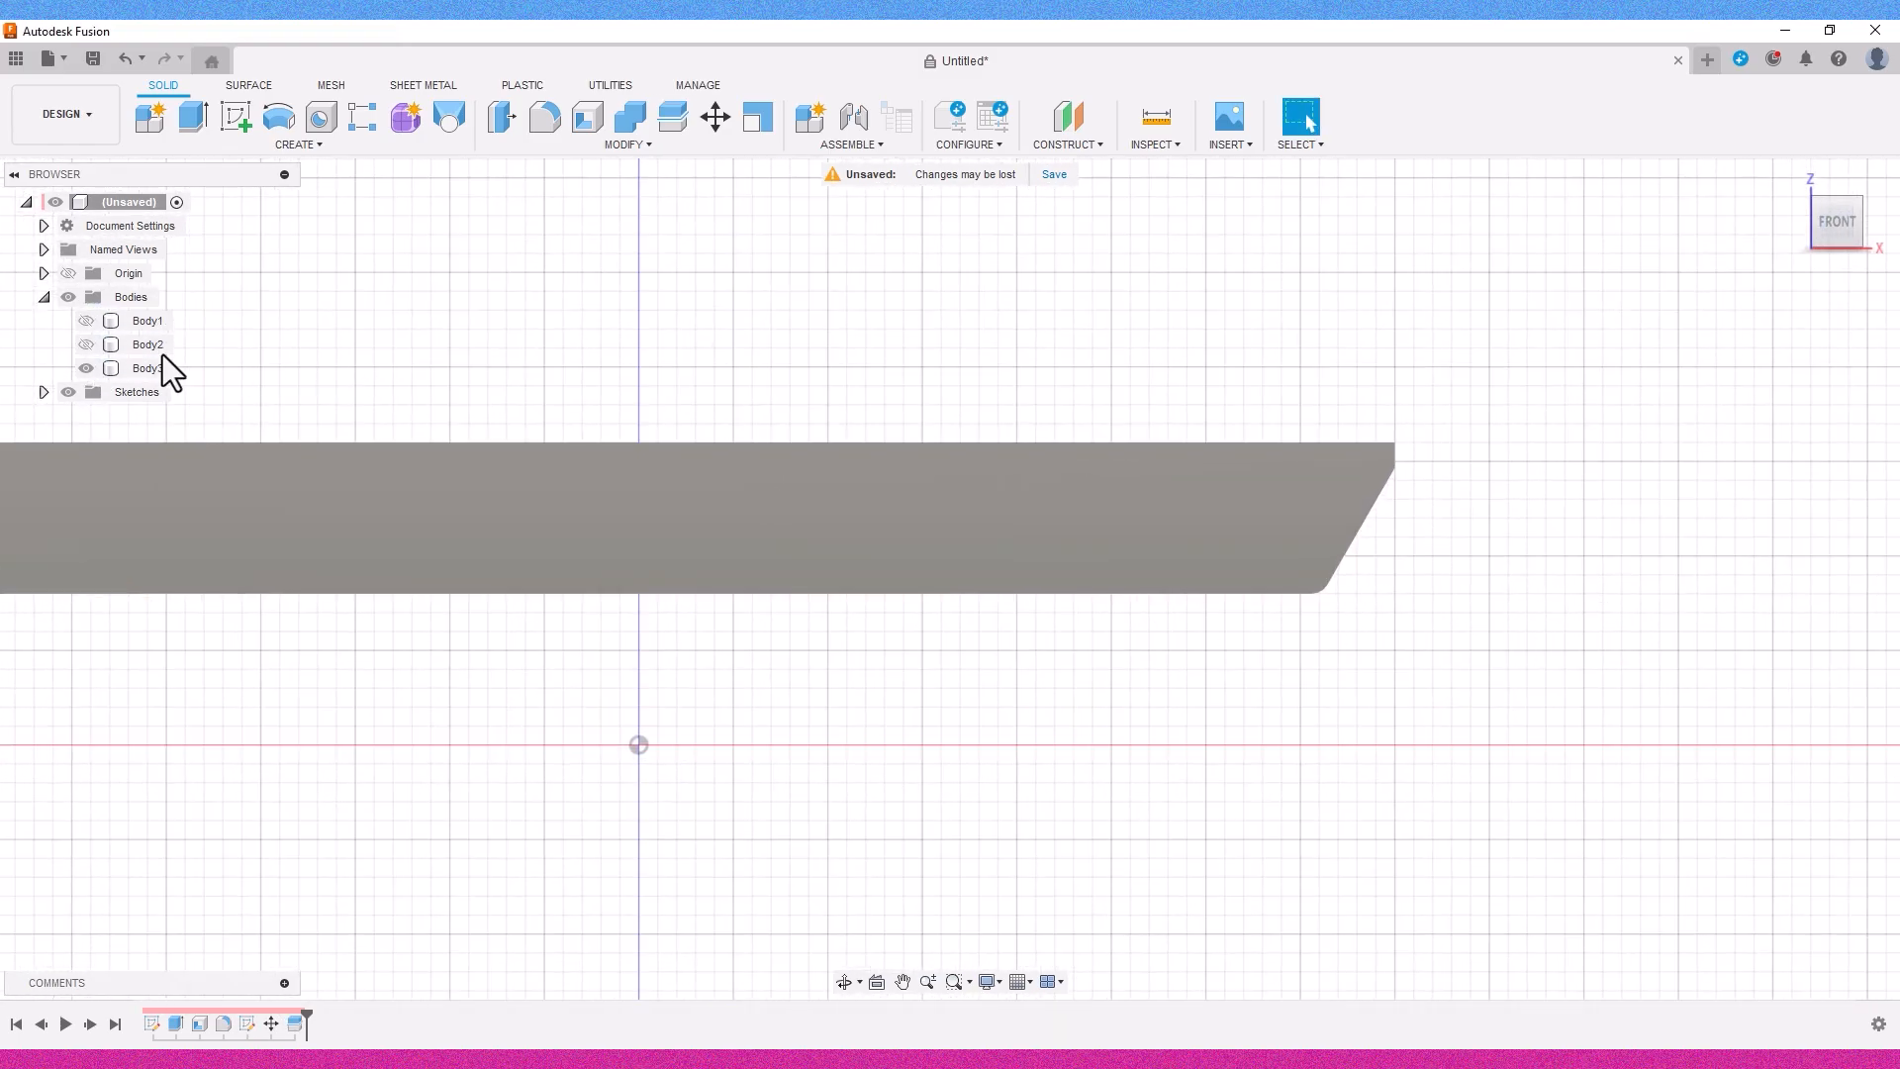
left_click(90, 349)
scroll(940, 593, "down", 5)
Move the trimmed lid body (Body3) vertically upward, clear of the box.
left_click(837, 566)
key("m")
left_click(1801, 320)
left_click(1777, 344)
left_click_drag(820, 459, 820, 469)
left_click(1773, 652)
Hide the lid body and create a sketch on the inside floor of the box.
left_click_drag(1837, 224, 1854, 293)
left_click(82, 372)
left_click(1838, 205)
scroll(1096, 376, "down", 2)
middle_click_drag(1096, 376, 1084, 610)
middle_click_drag(1052, 504, 999, 642)
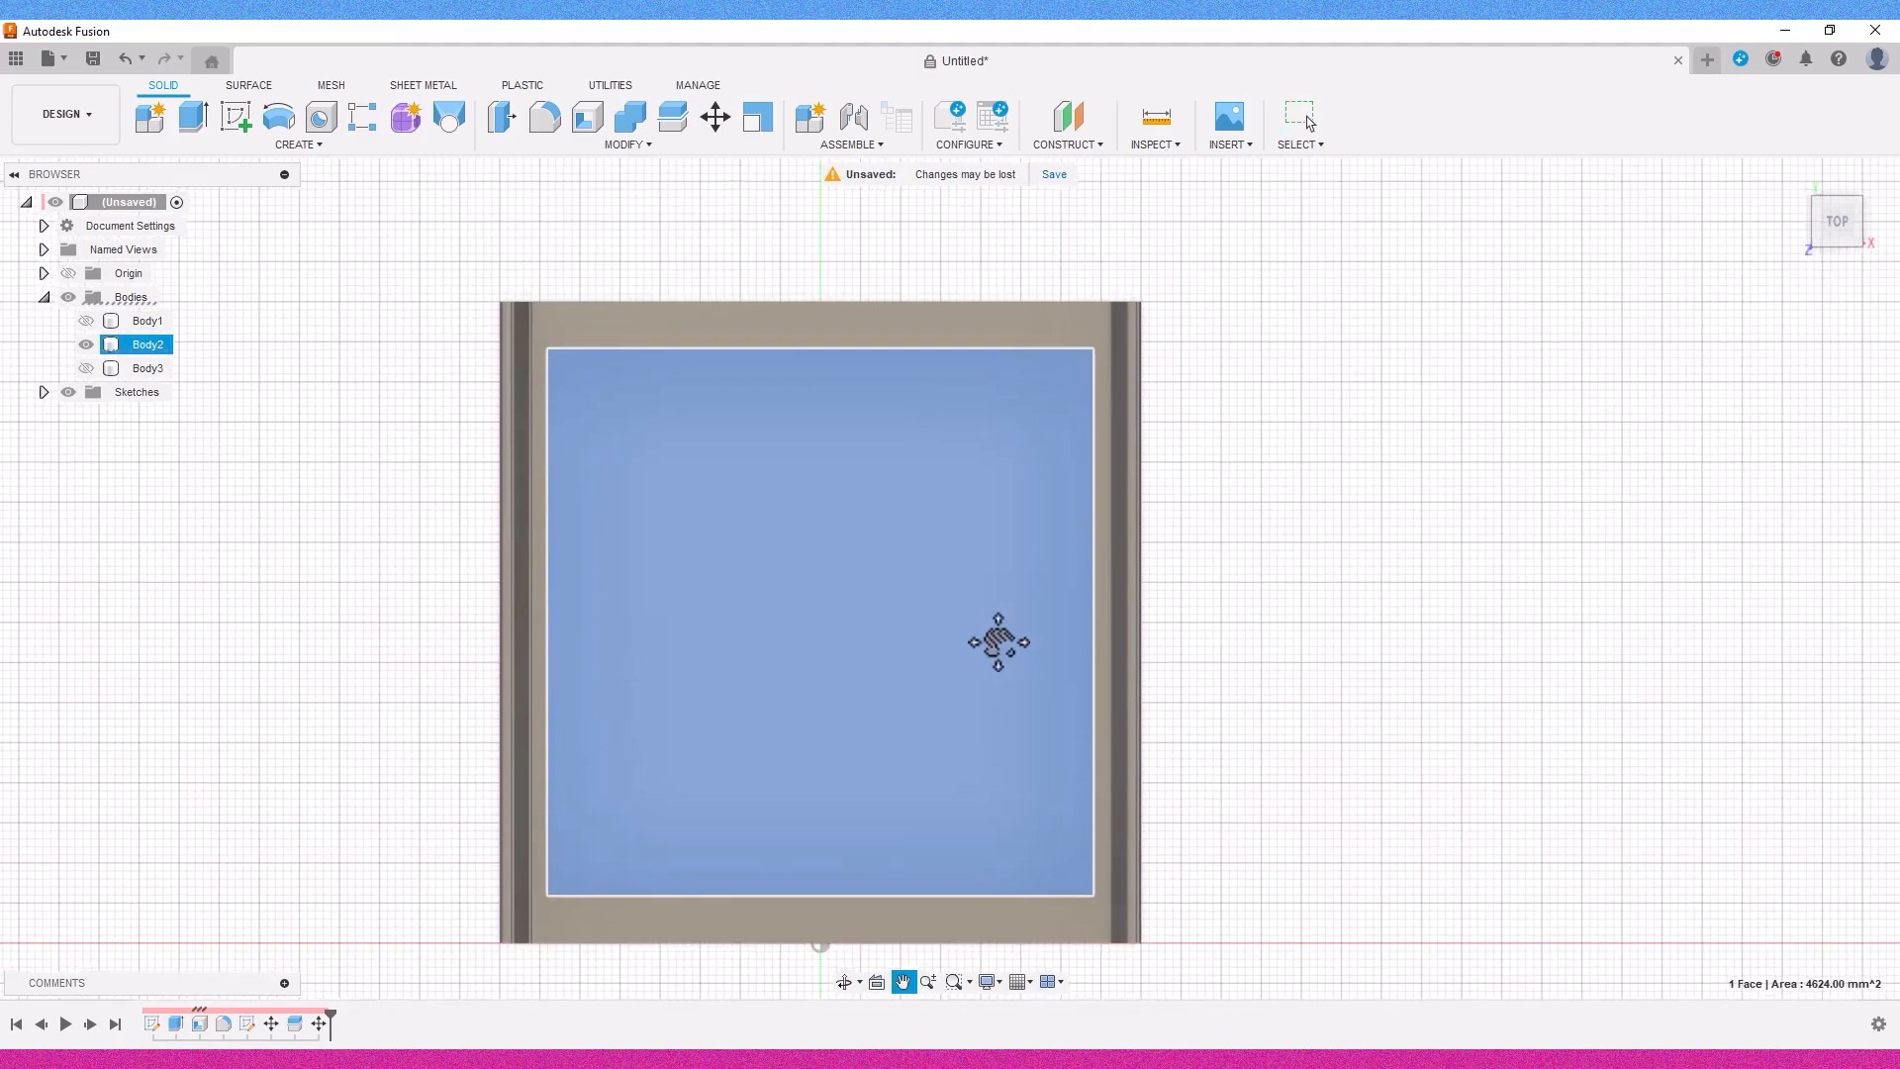
left_click(247, 115)
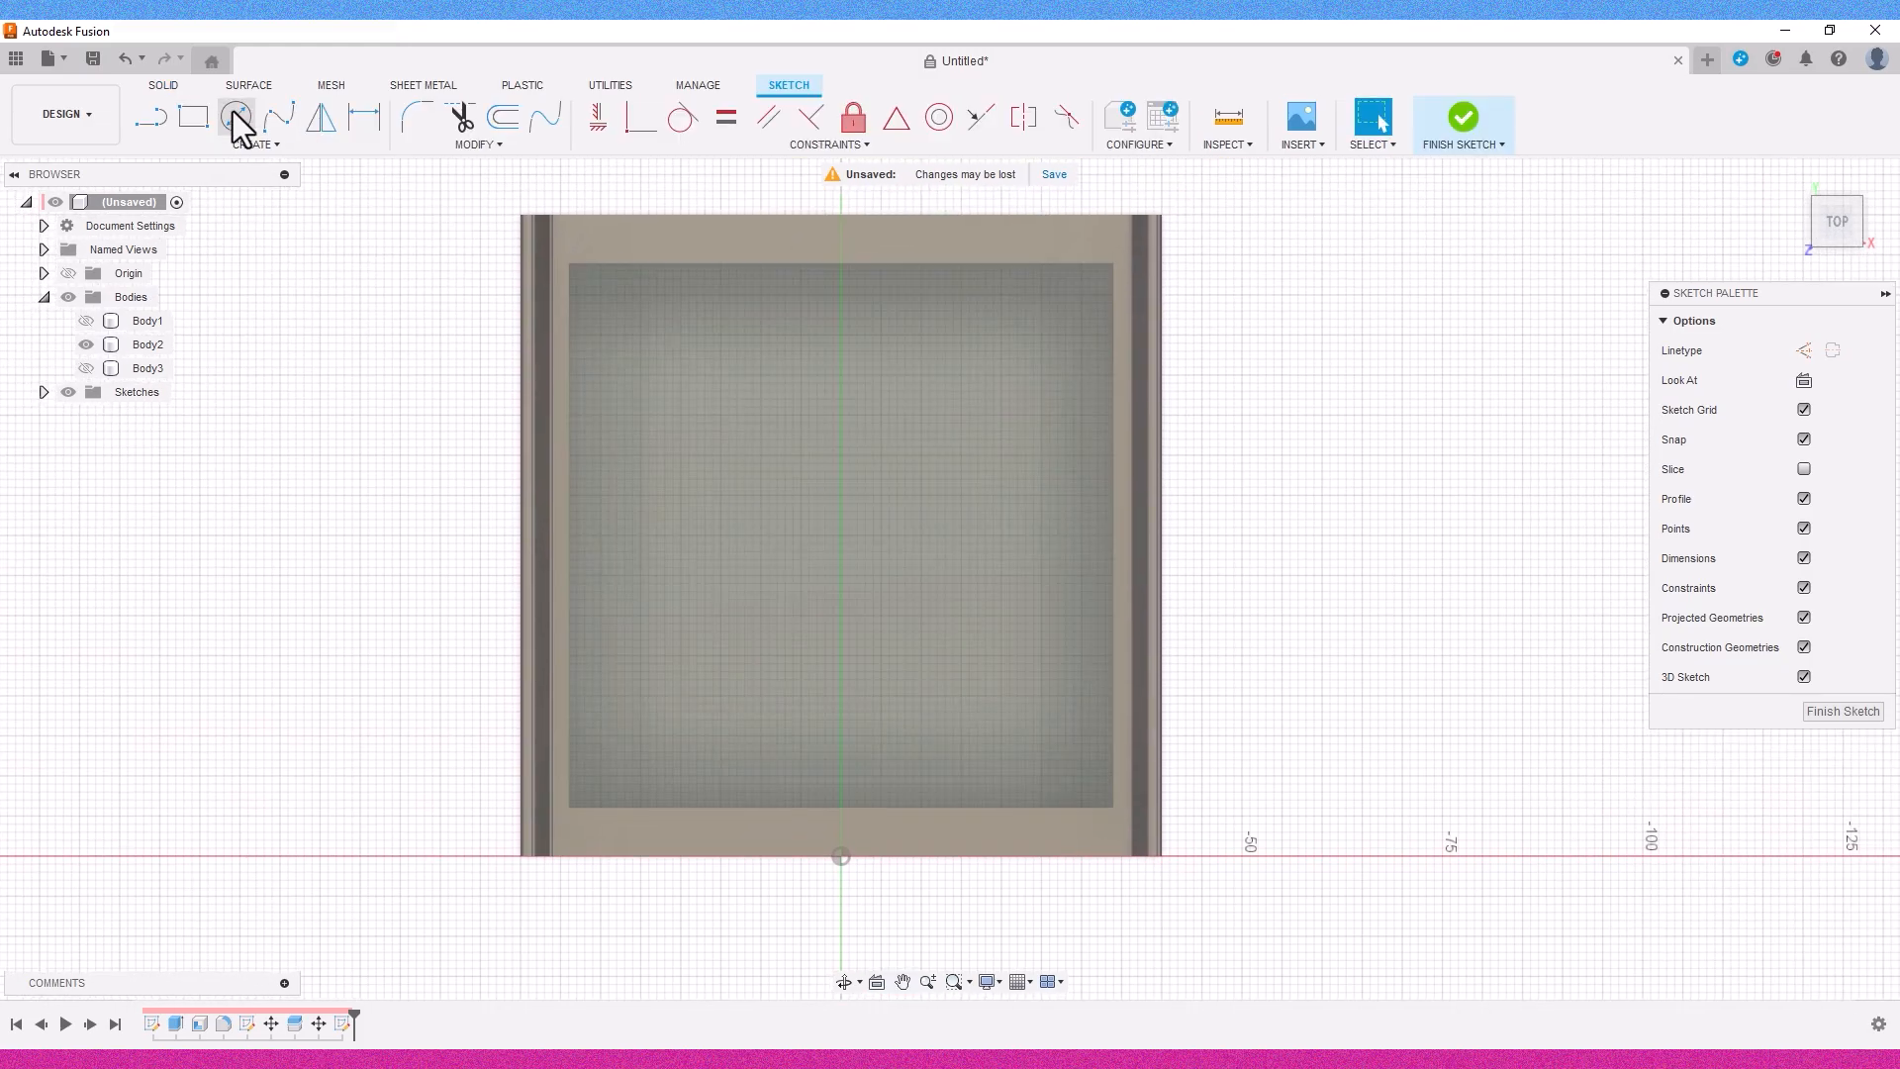
Sketch a construction circle spanning the inside floor and a 25 mm diameter circle at its centre.
left_click(237, 116)
left_click(840, 263)
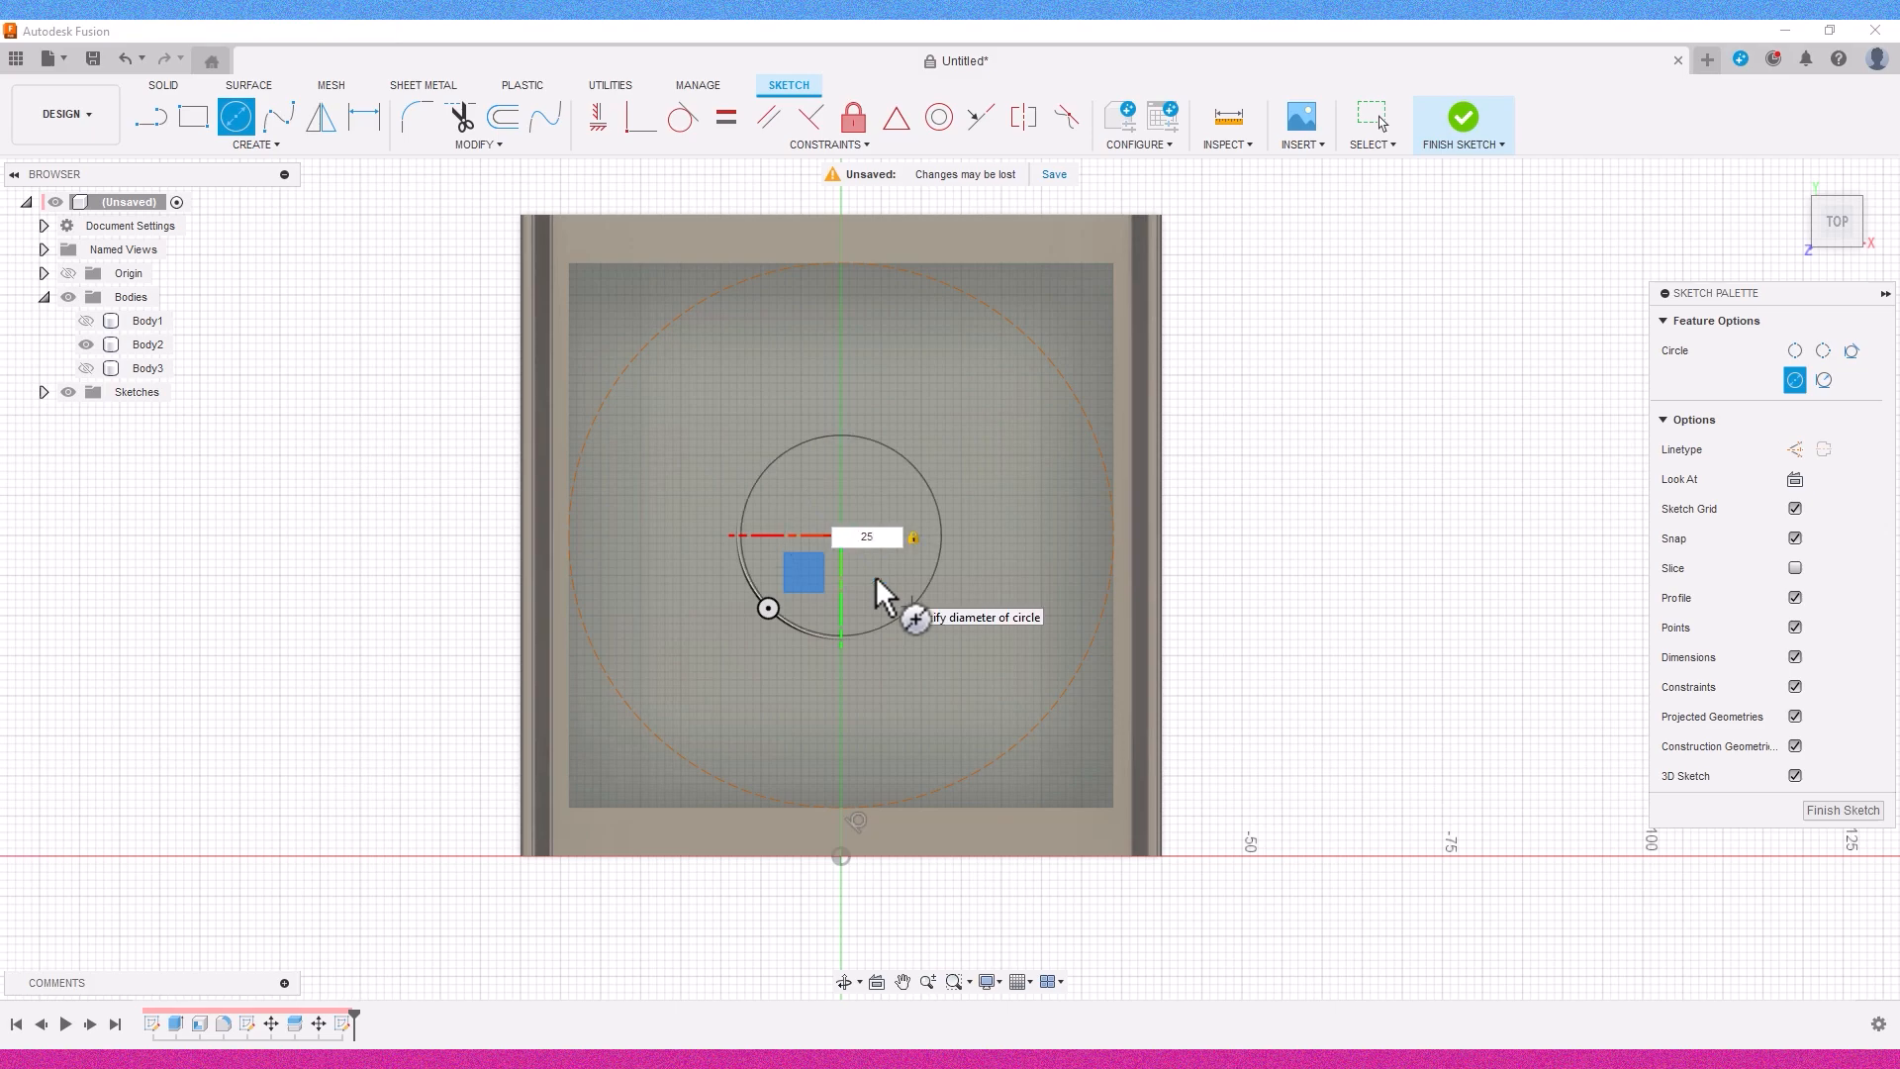
key("Return")
Extrude the 25 mm circle upward 22 mm and join it to the box as a central post.
left_click_drag(1841, 232, 1843, 166)
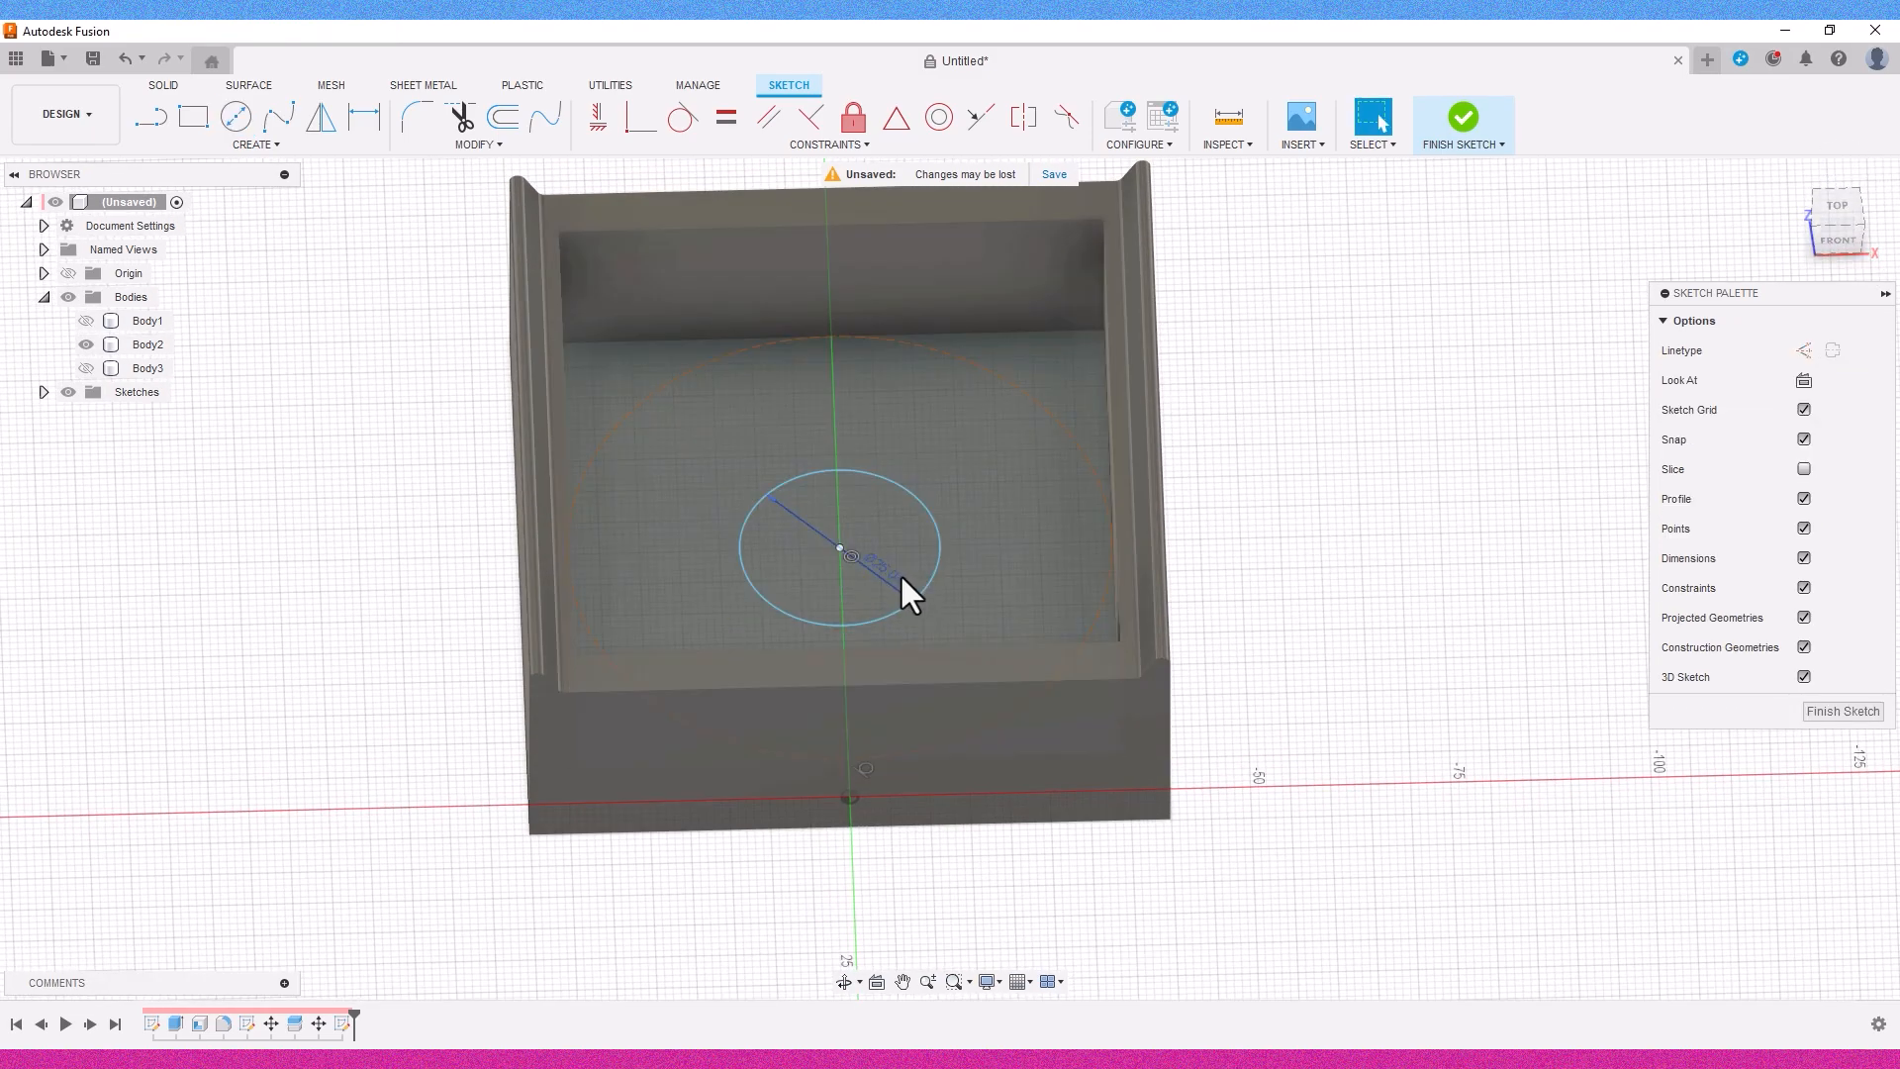
left_click(895, 568)
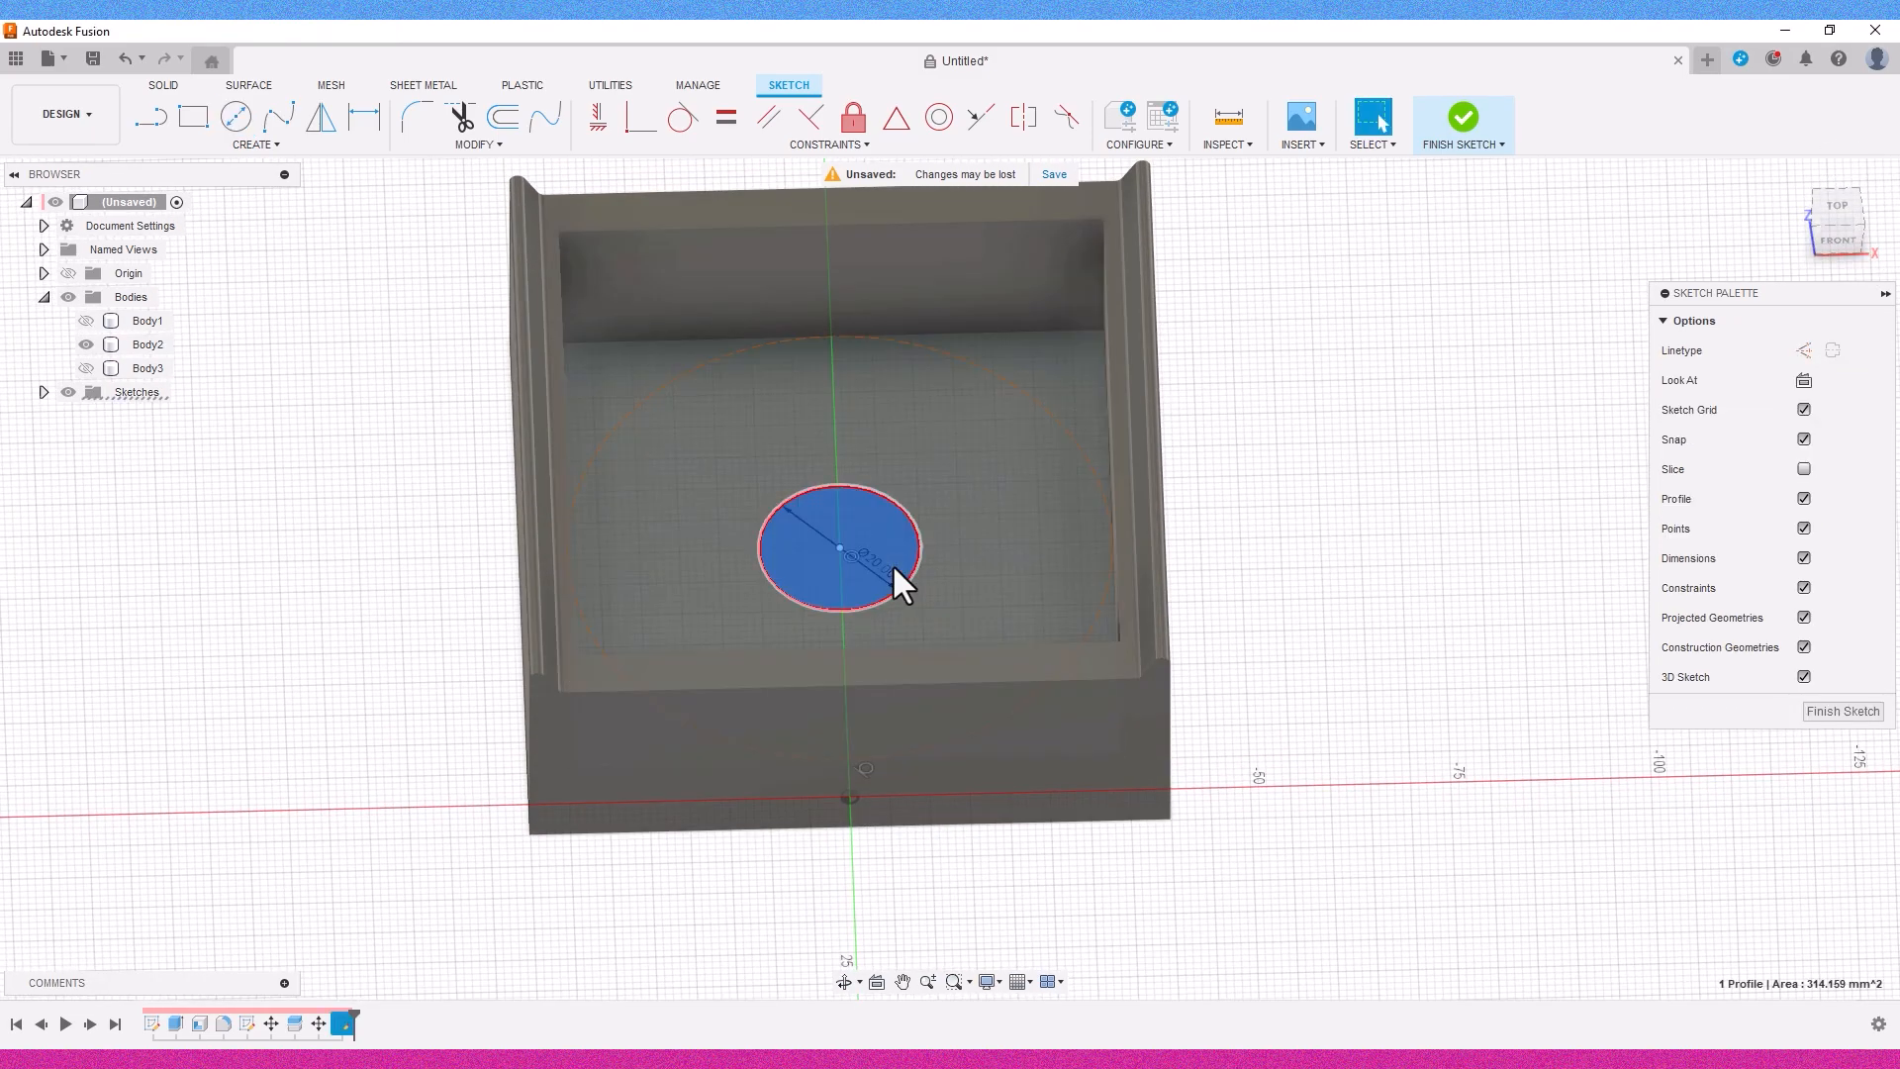
key("e")
left_click(836, 535)
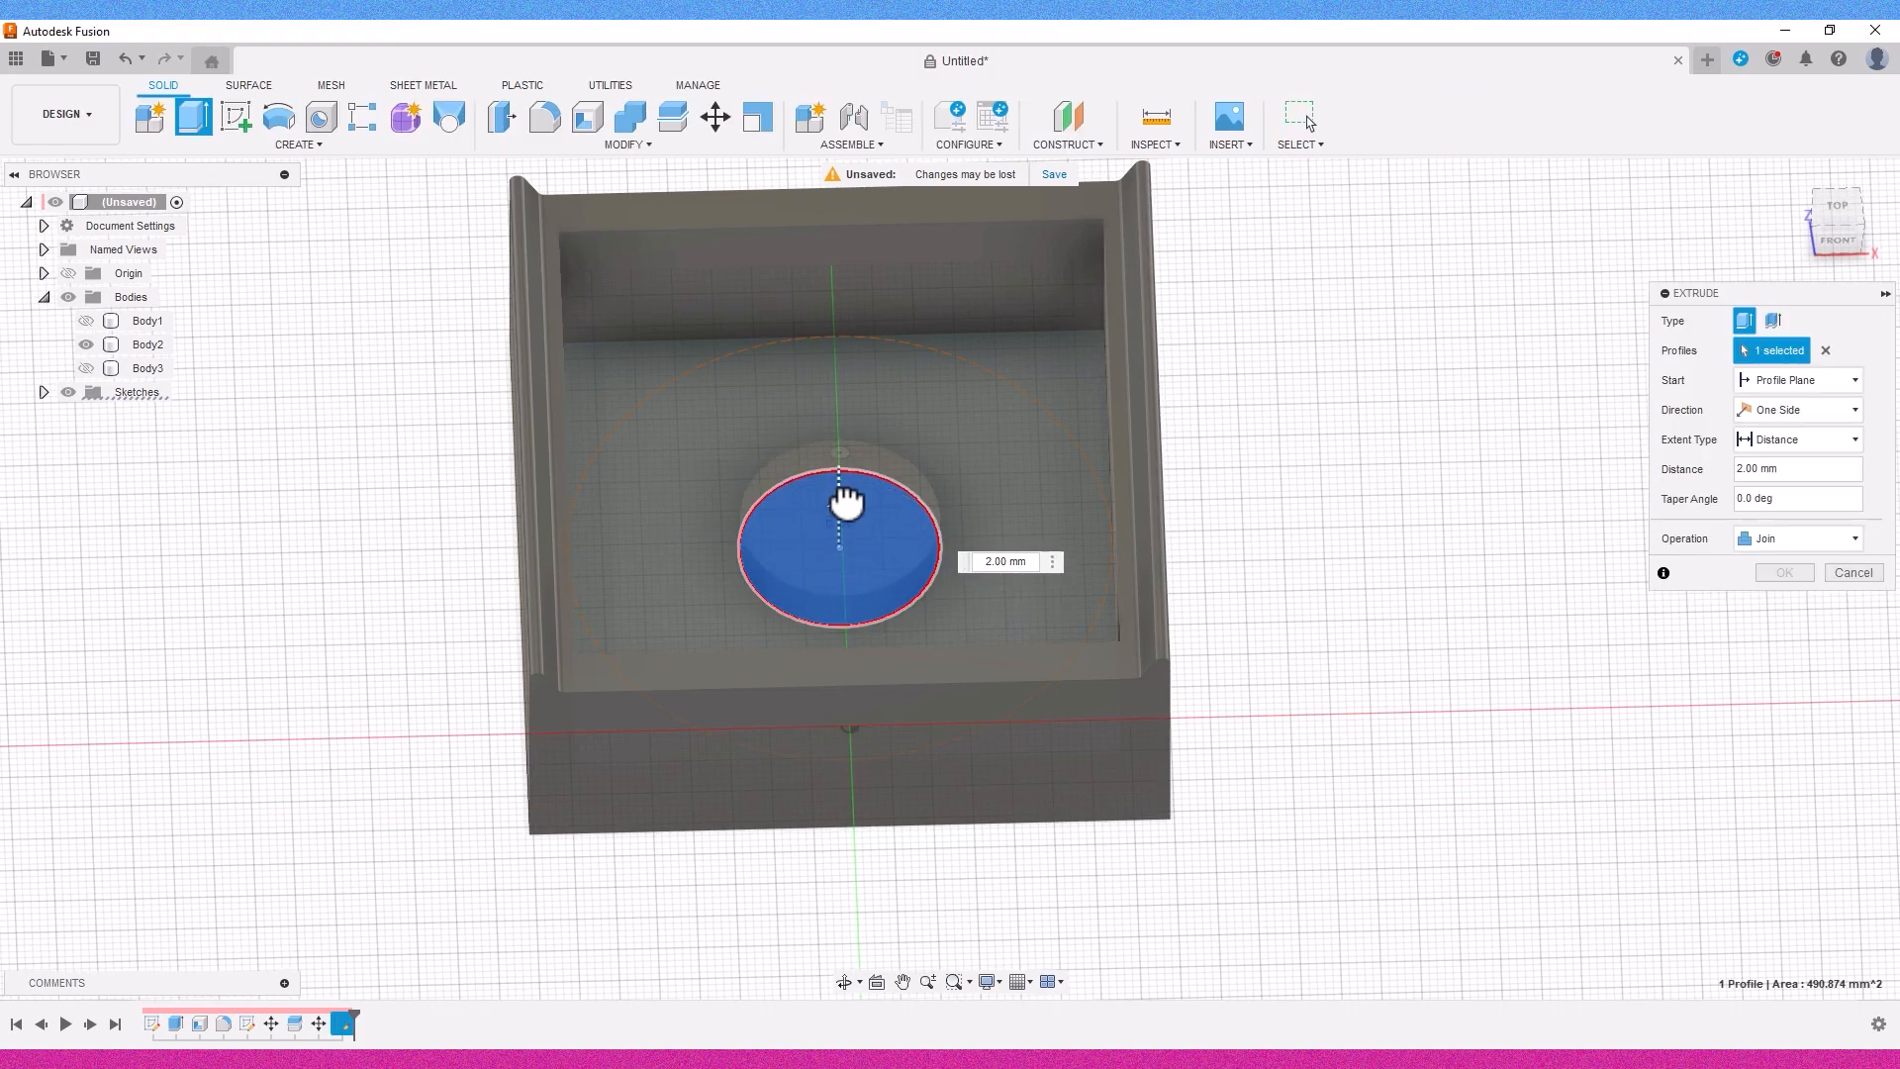
middle_click_drag(857, 232, 941, 297, "shift")
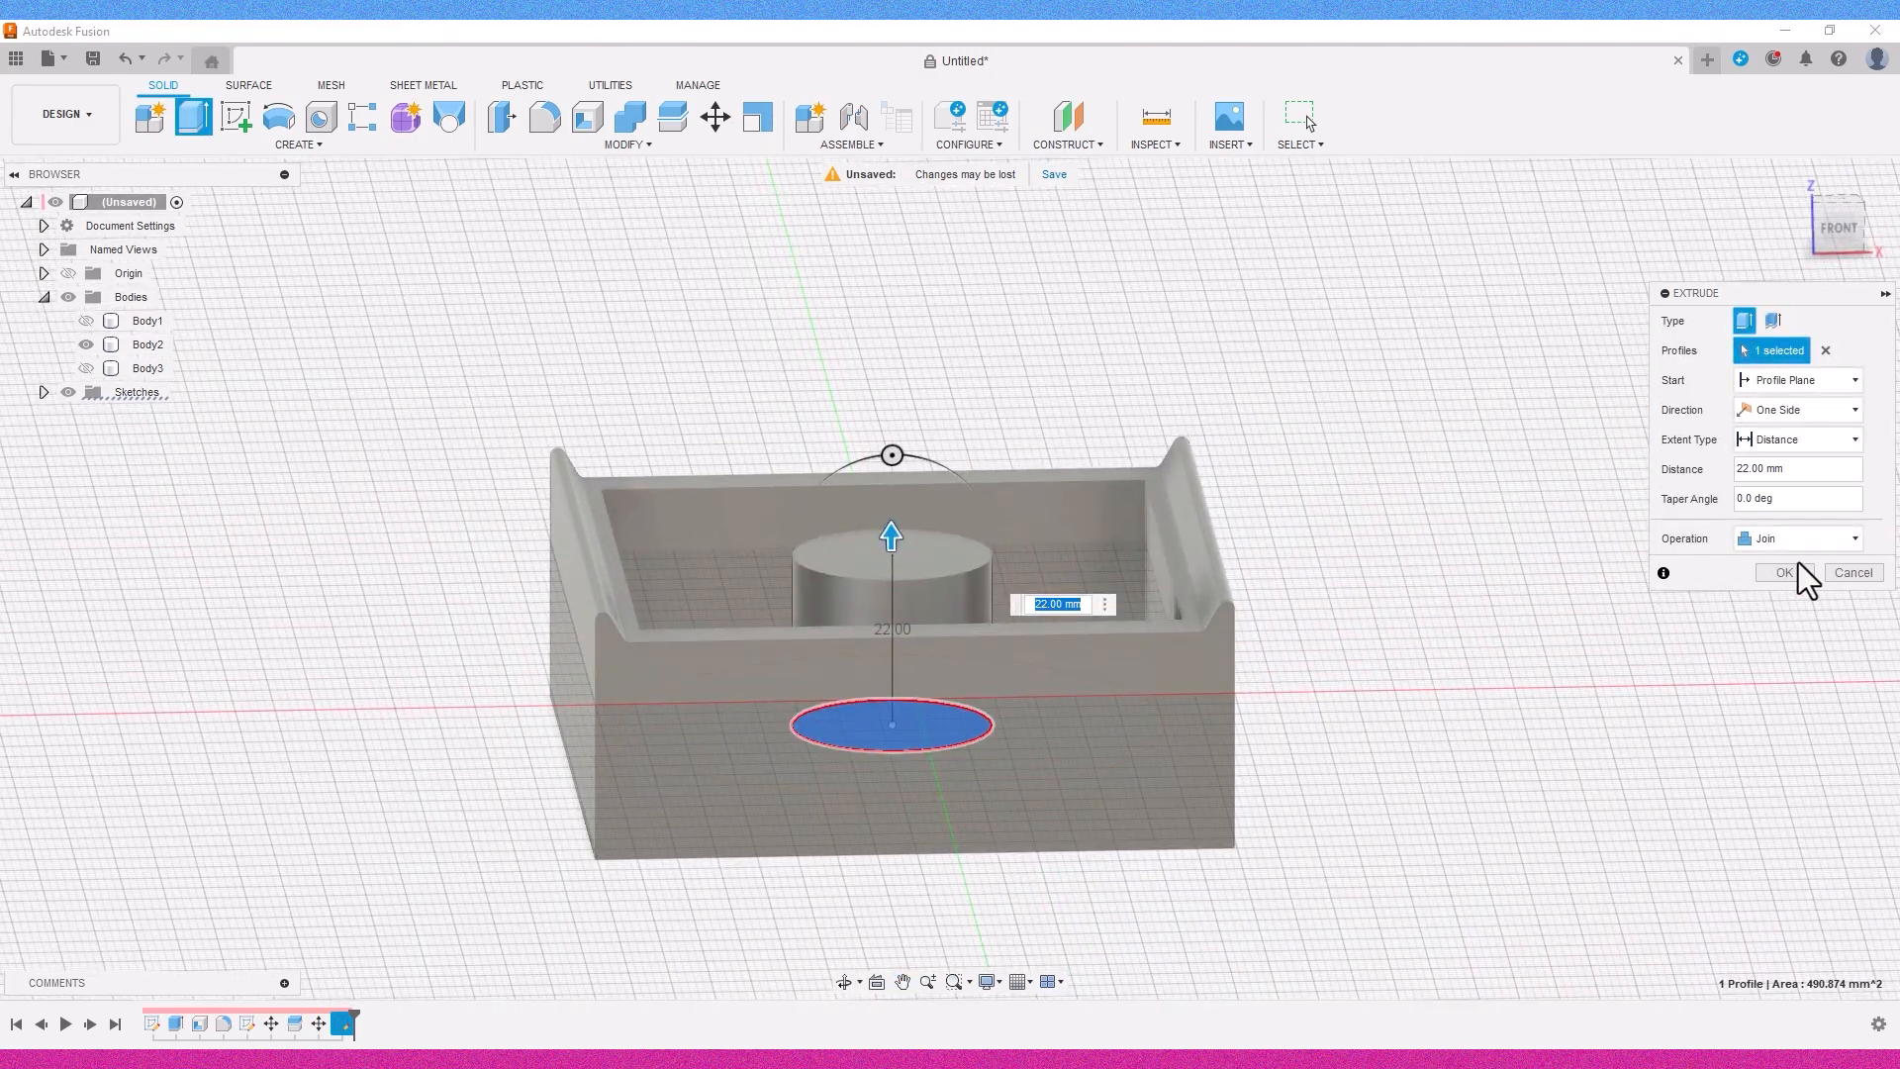
left_click(1792, 571)
Show the lid body again above the box and check how the parts sit together.
left_click(89, 366)
left_click(1839, 229)
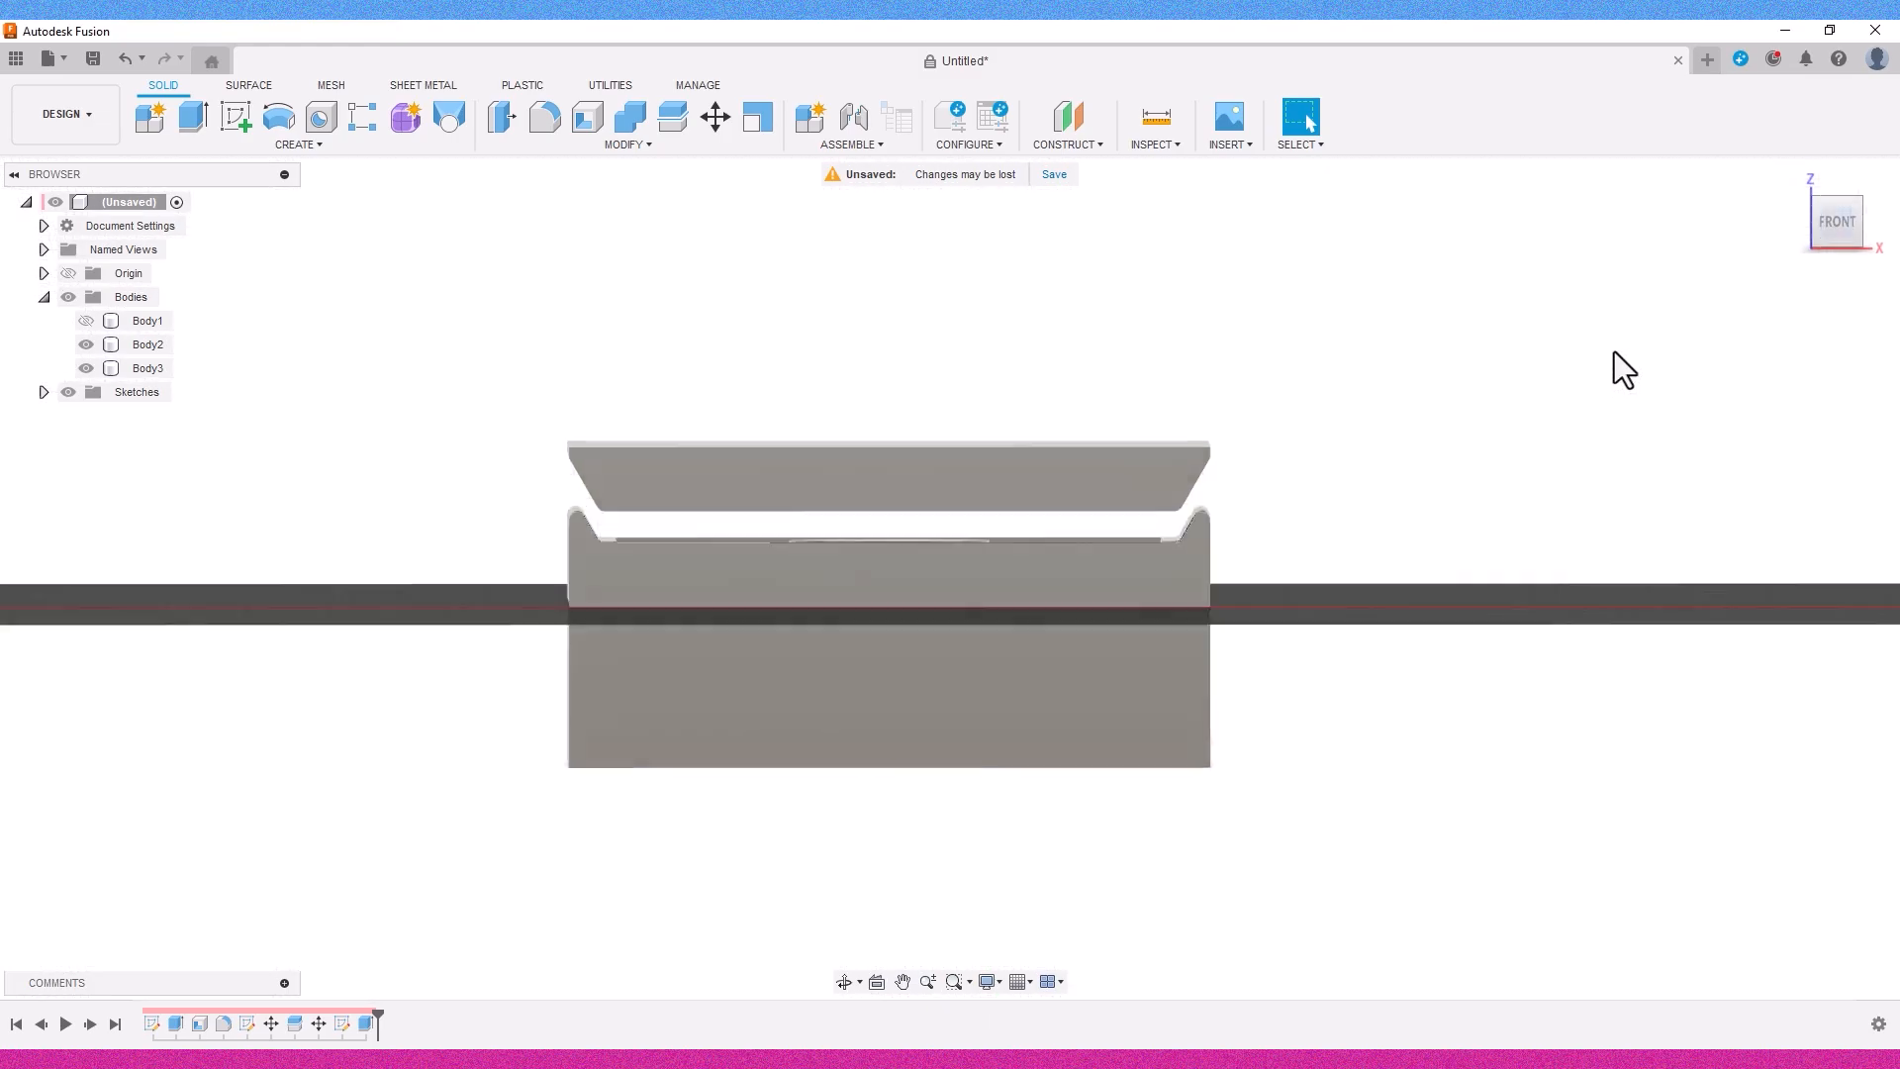
left_click(1089, 477)
left_click(88, 369)
middle_click_drag(1044, 322, 1099, 410, "shift")
key("Escape")
left_click(86, 368)
Add a simple hole at the centre of the lid's top face, 8 mm in diameter and 24 mm deep.
left_click(716, 455)
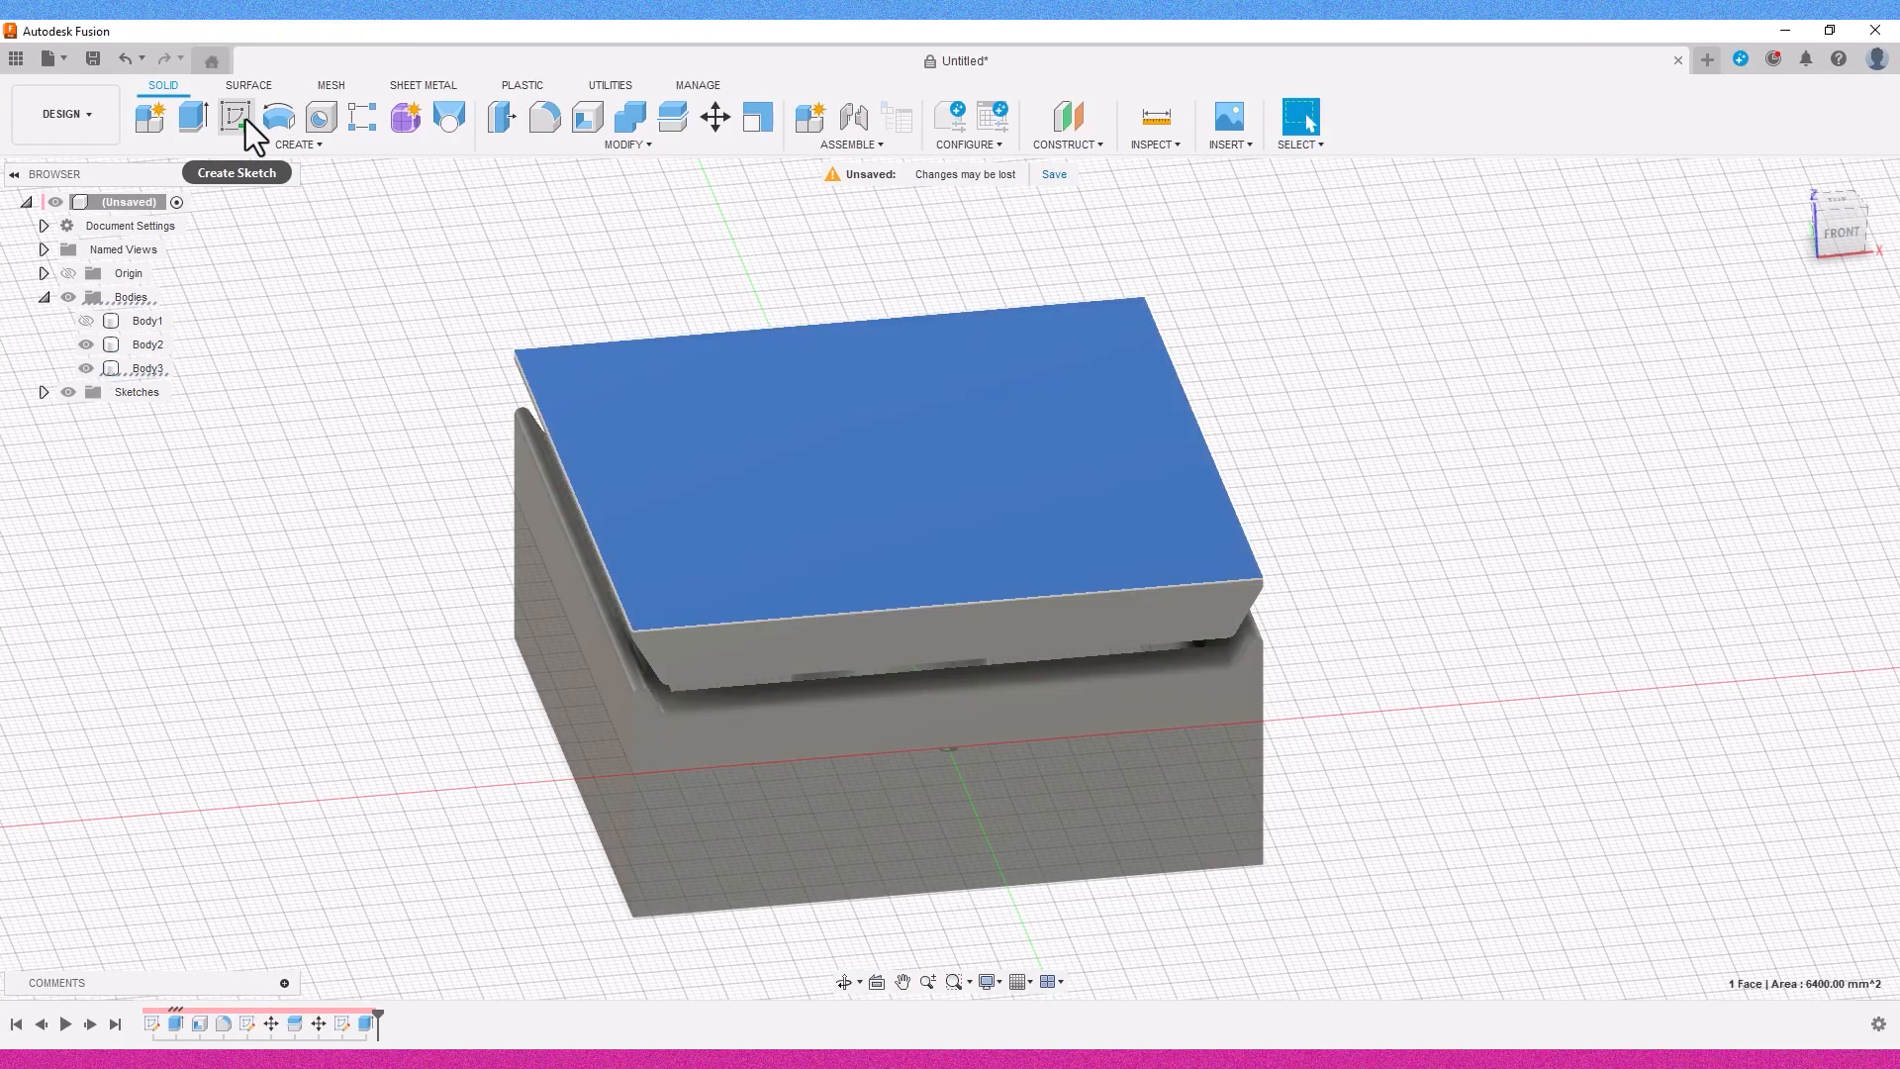
left_click(323, 119)
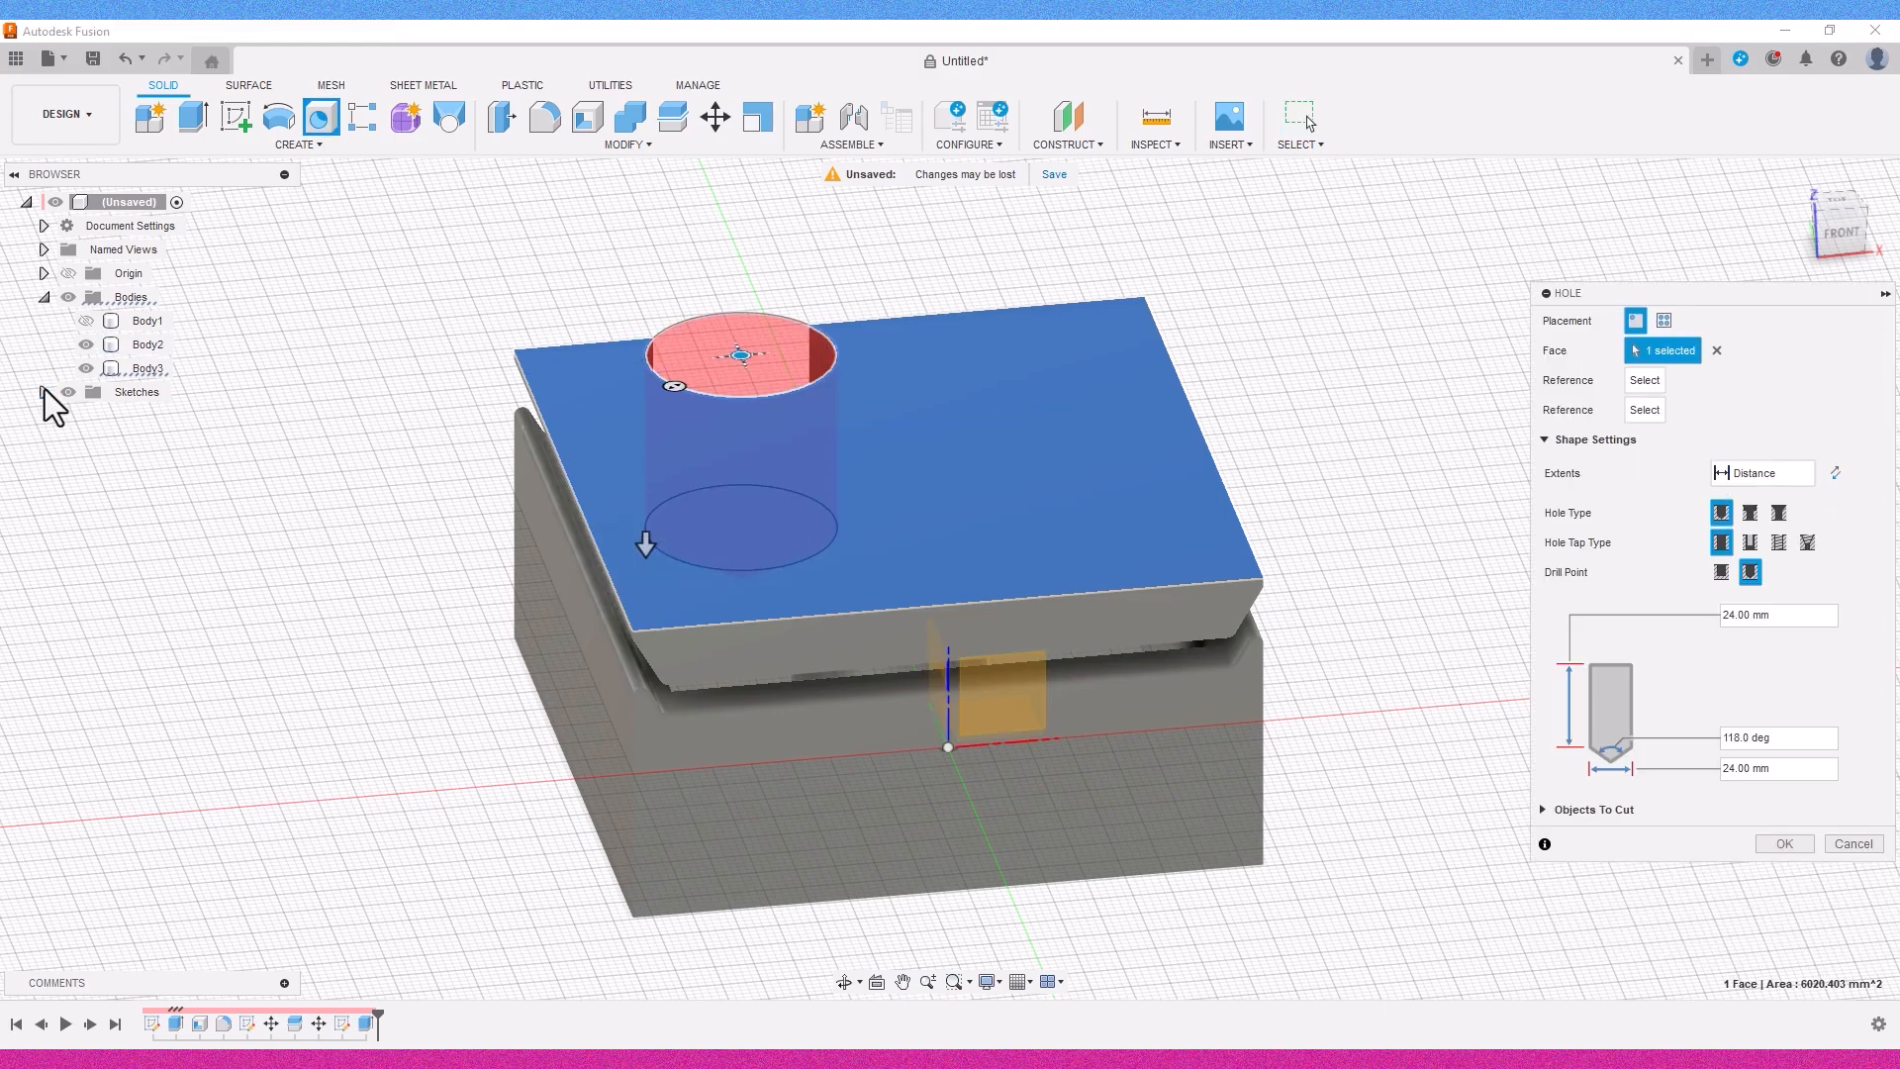
left_click(1843, 206)
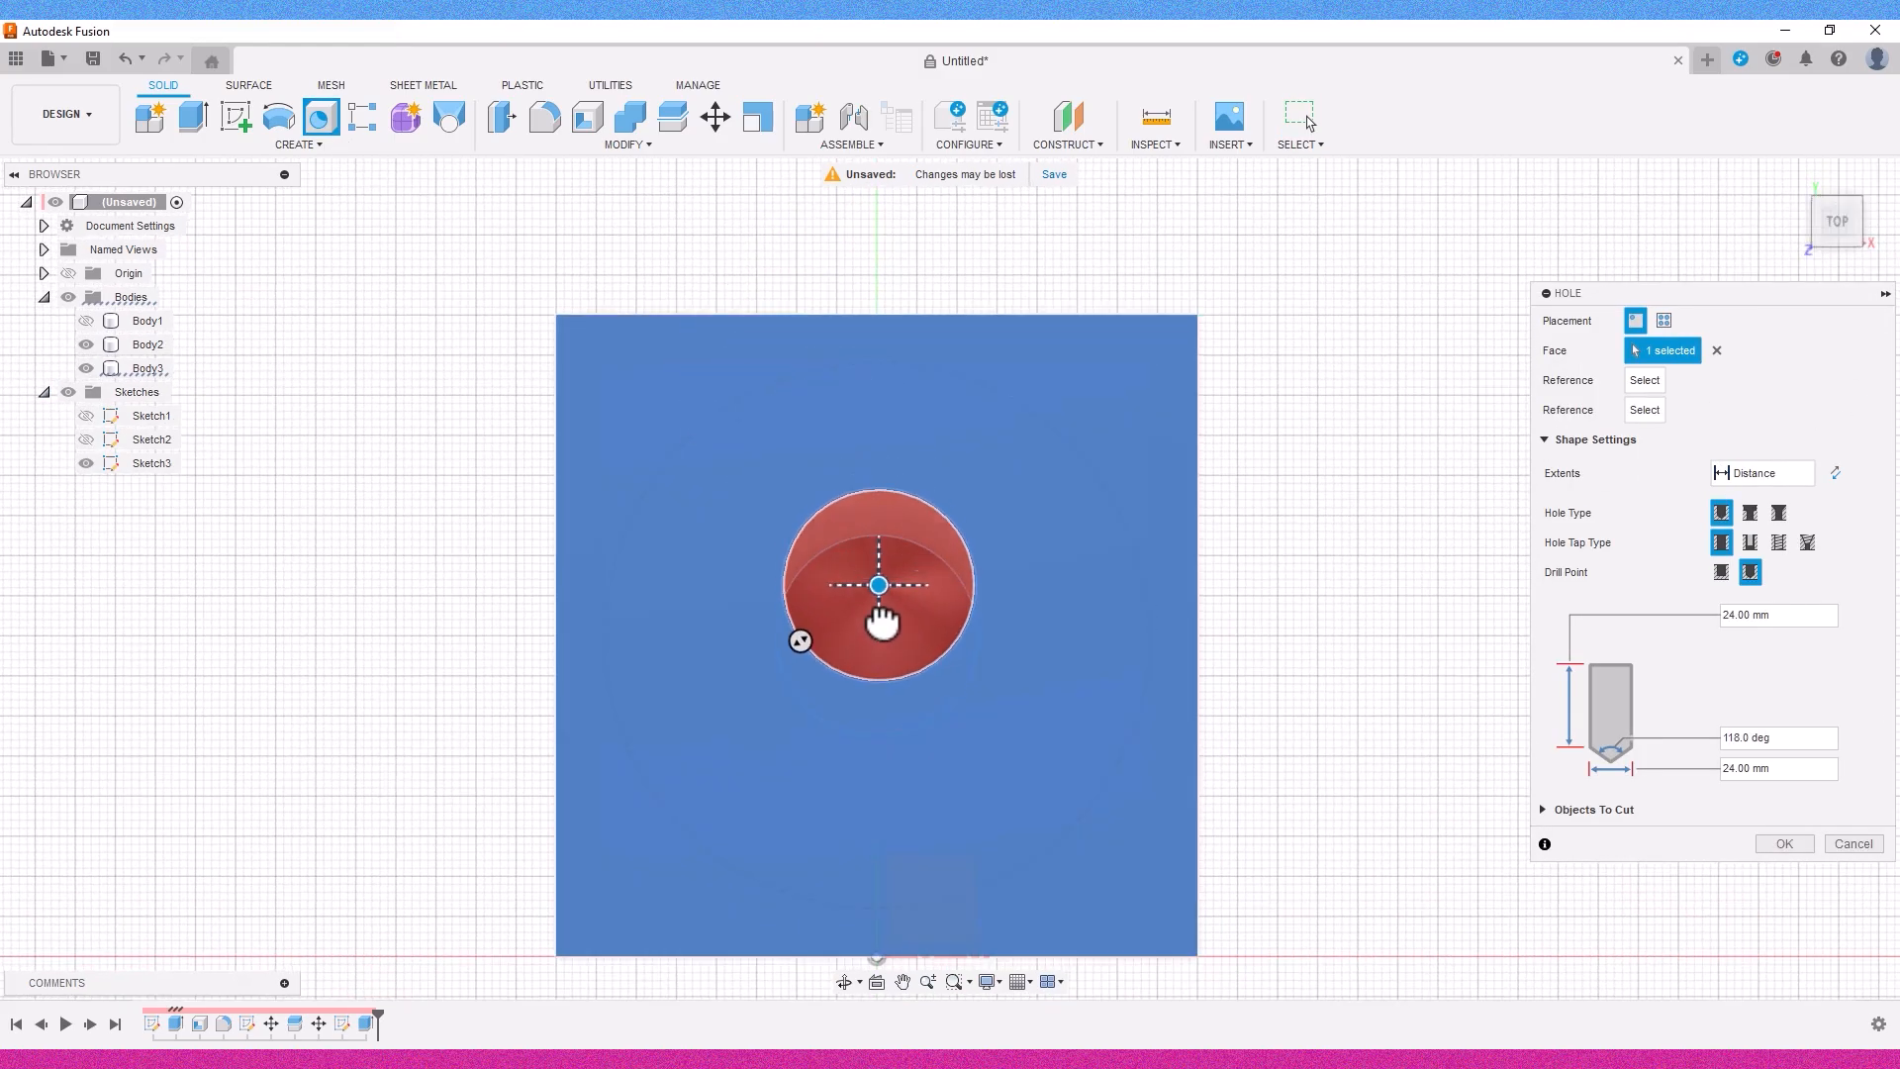
left_click_drag(805, 691, 840, 673)
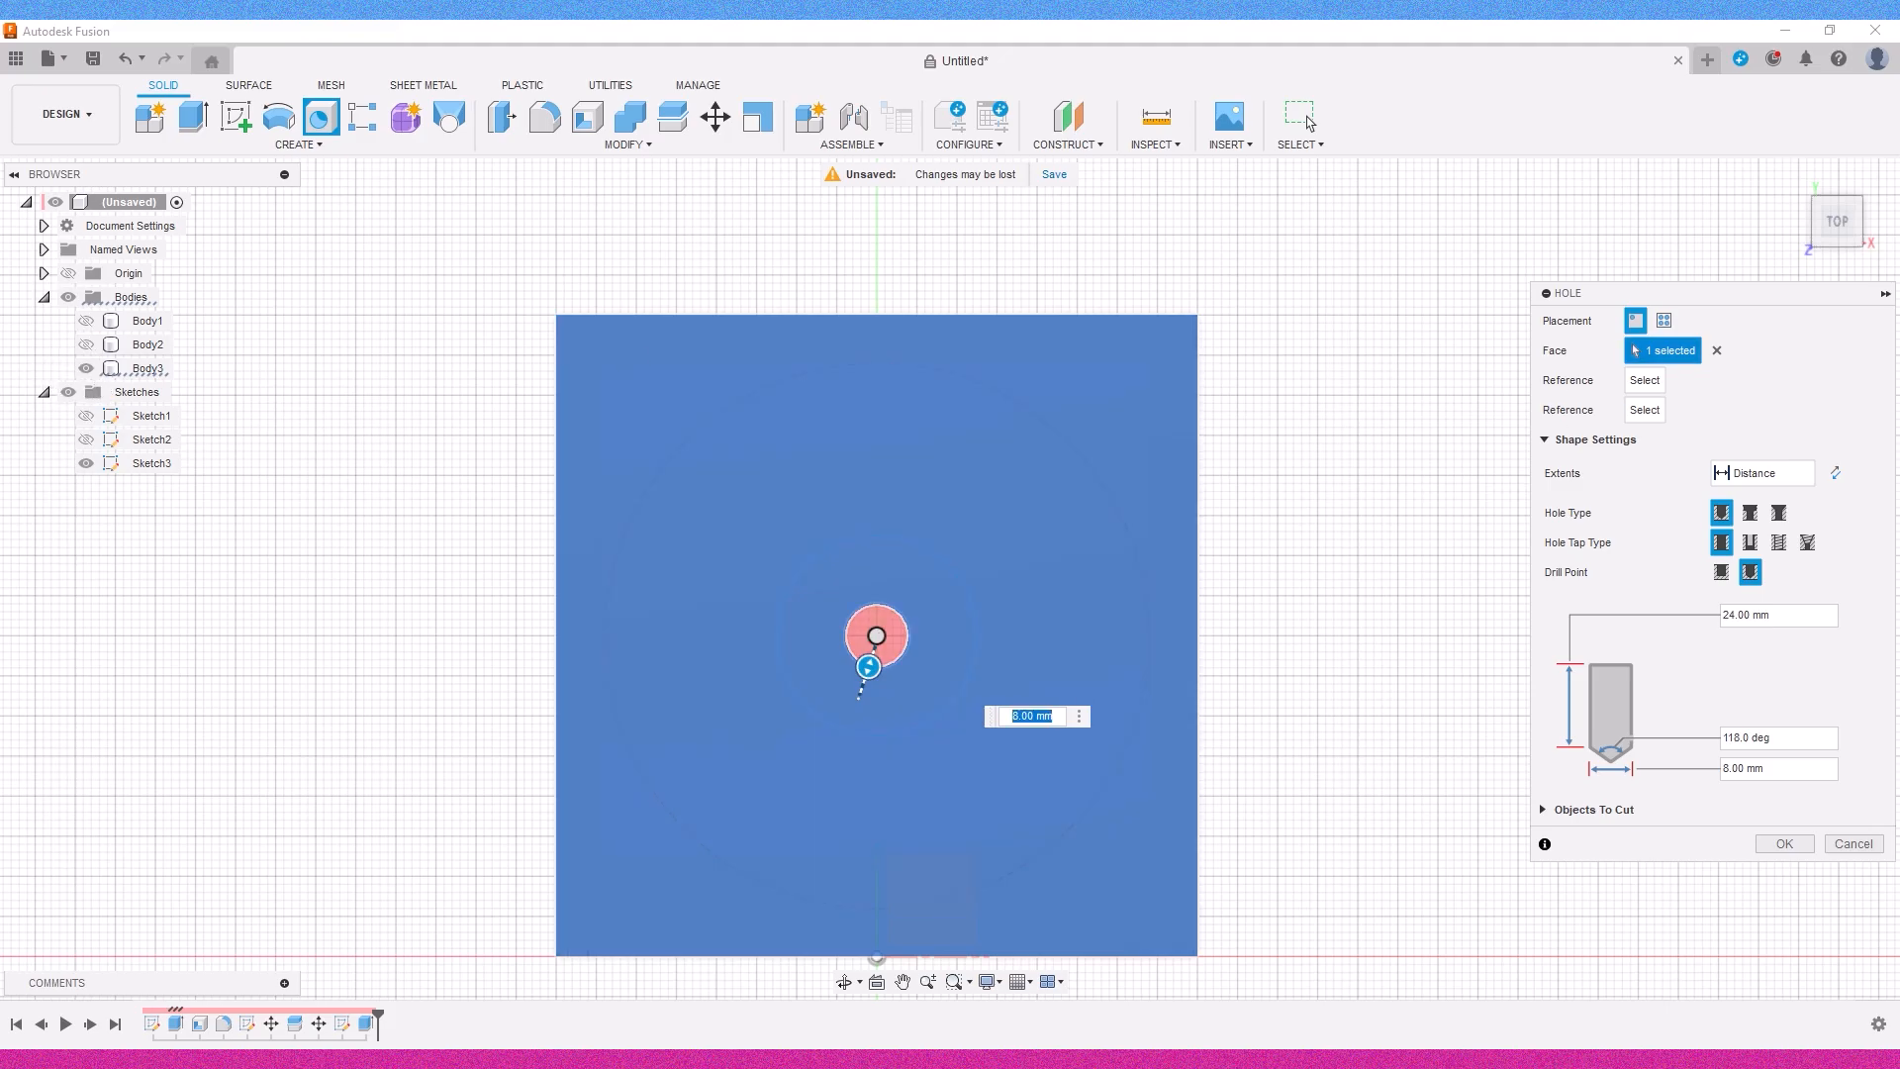
left_click(1837, 245)
middle_click_drag(1061, 485, 1092, 596, "shift")
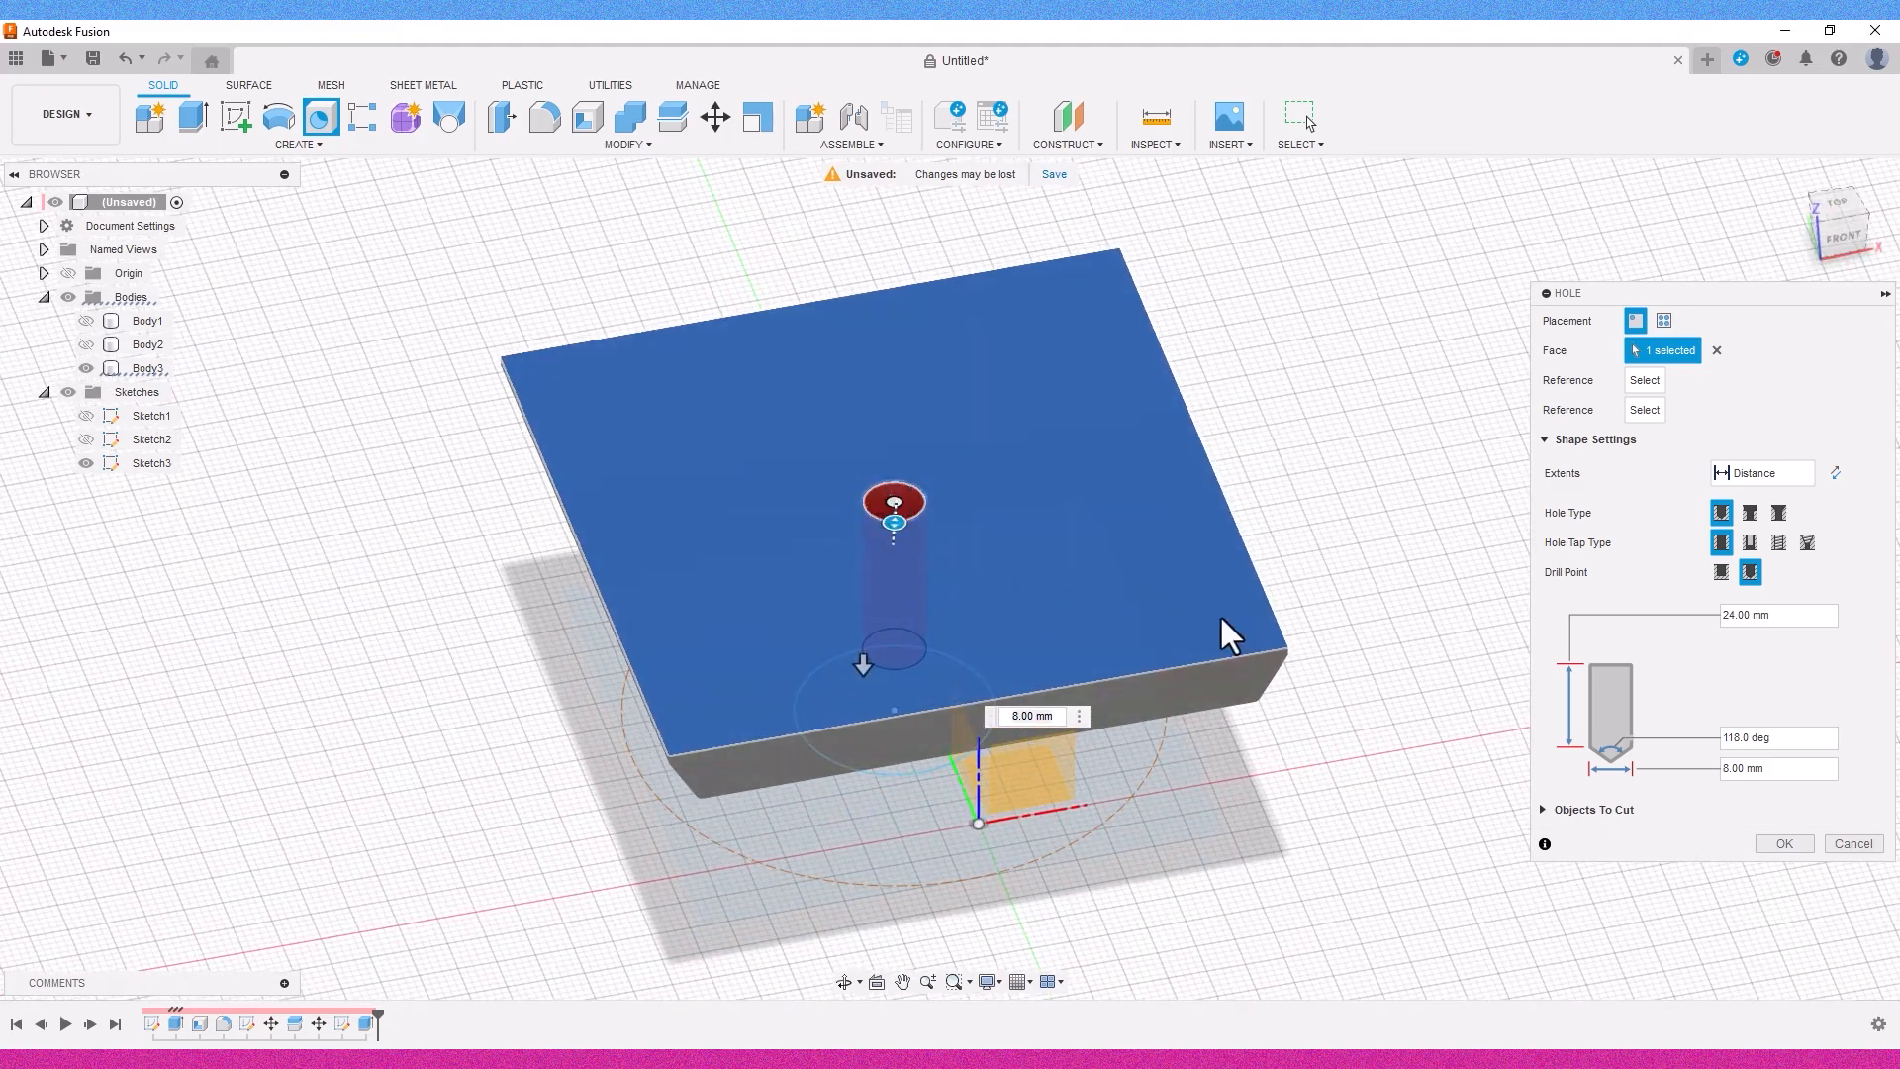
left_click(1802, 847)
Sketch a 25 mm diameter circle on the lid, concentric with its central hole.
middle_click_drag(1484, 633, 1455, 594, "shift")
left_click(1839, 236)
middle_click_drag(1692, 259, 1709, 376, "shift")
left_click_drag(1833, 238, 1831, 252)
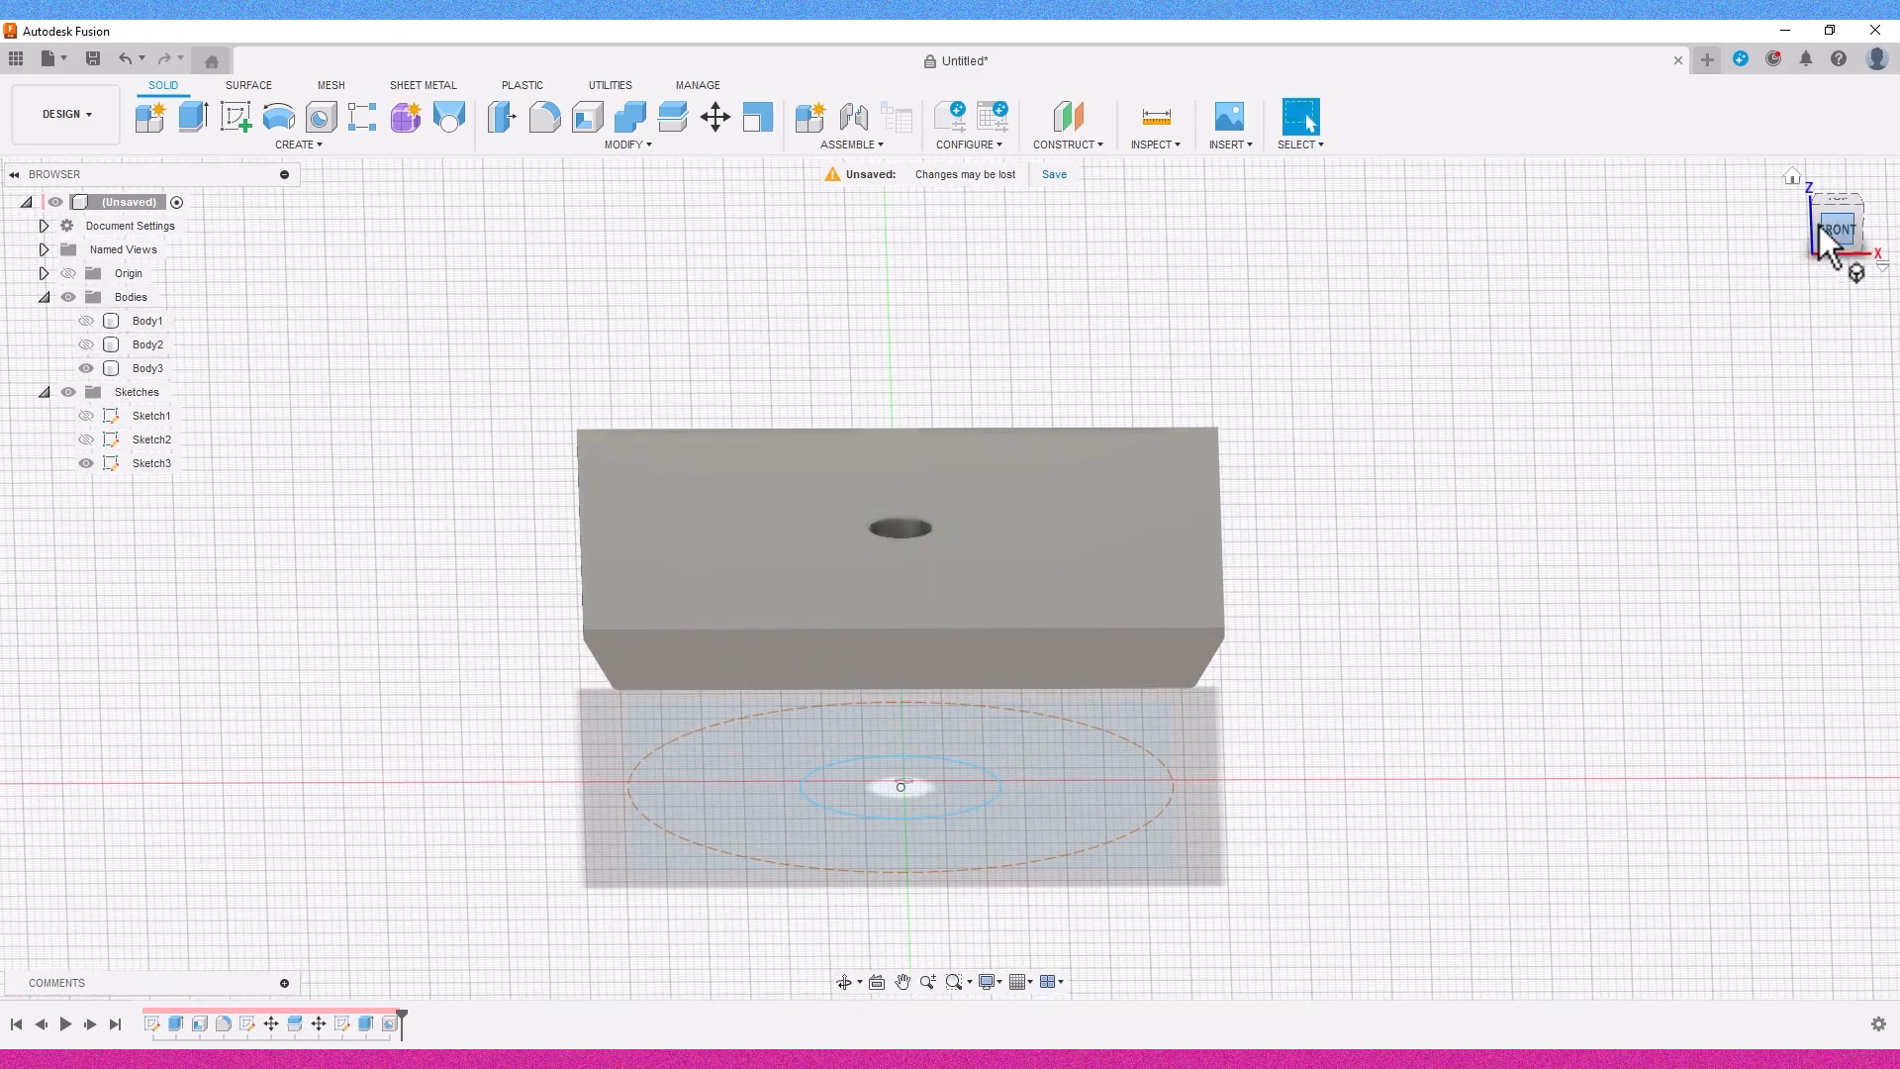
middle_click_drag(910, 380, 913, 437)
left_click_drag(1836, 236, 1843, 254)
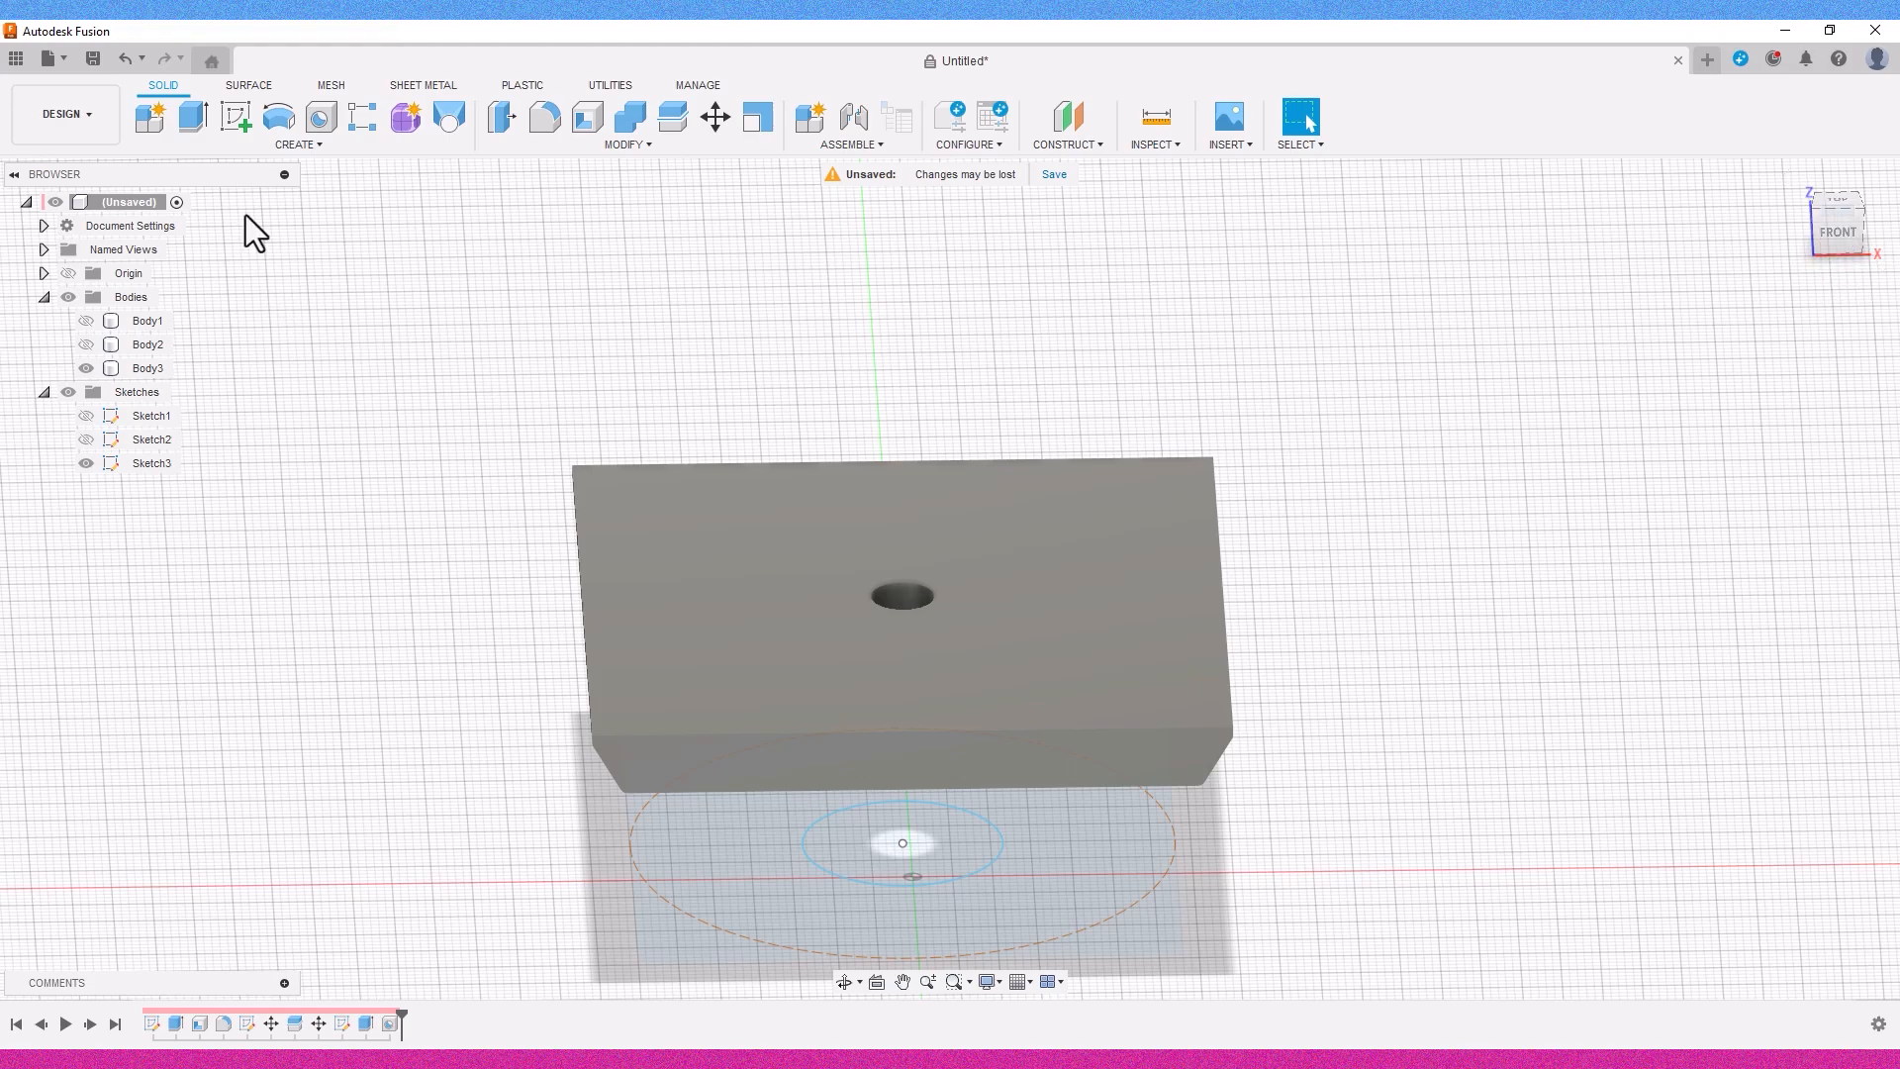
key("c")
left_click(997, 650)
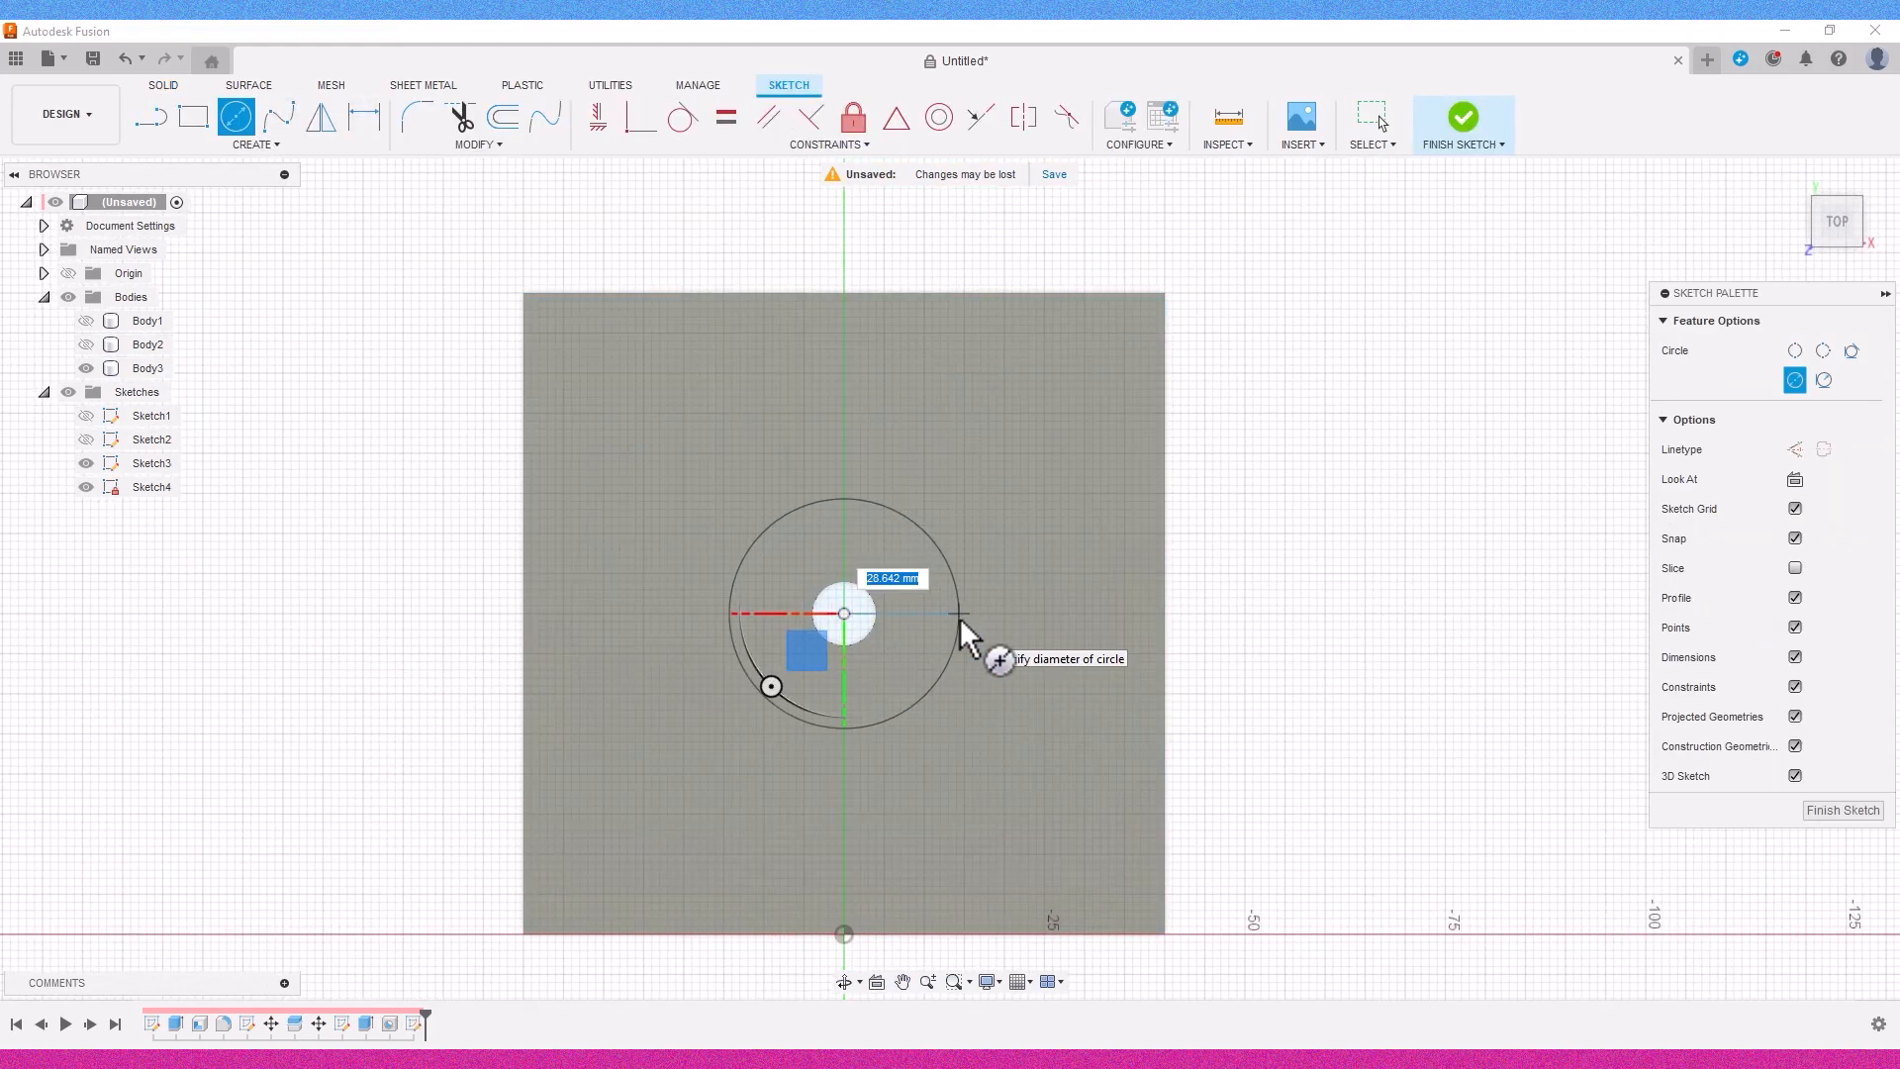
key("Return")
key("Escape")
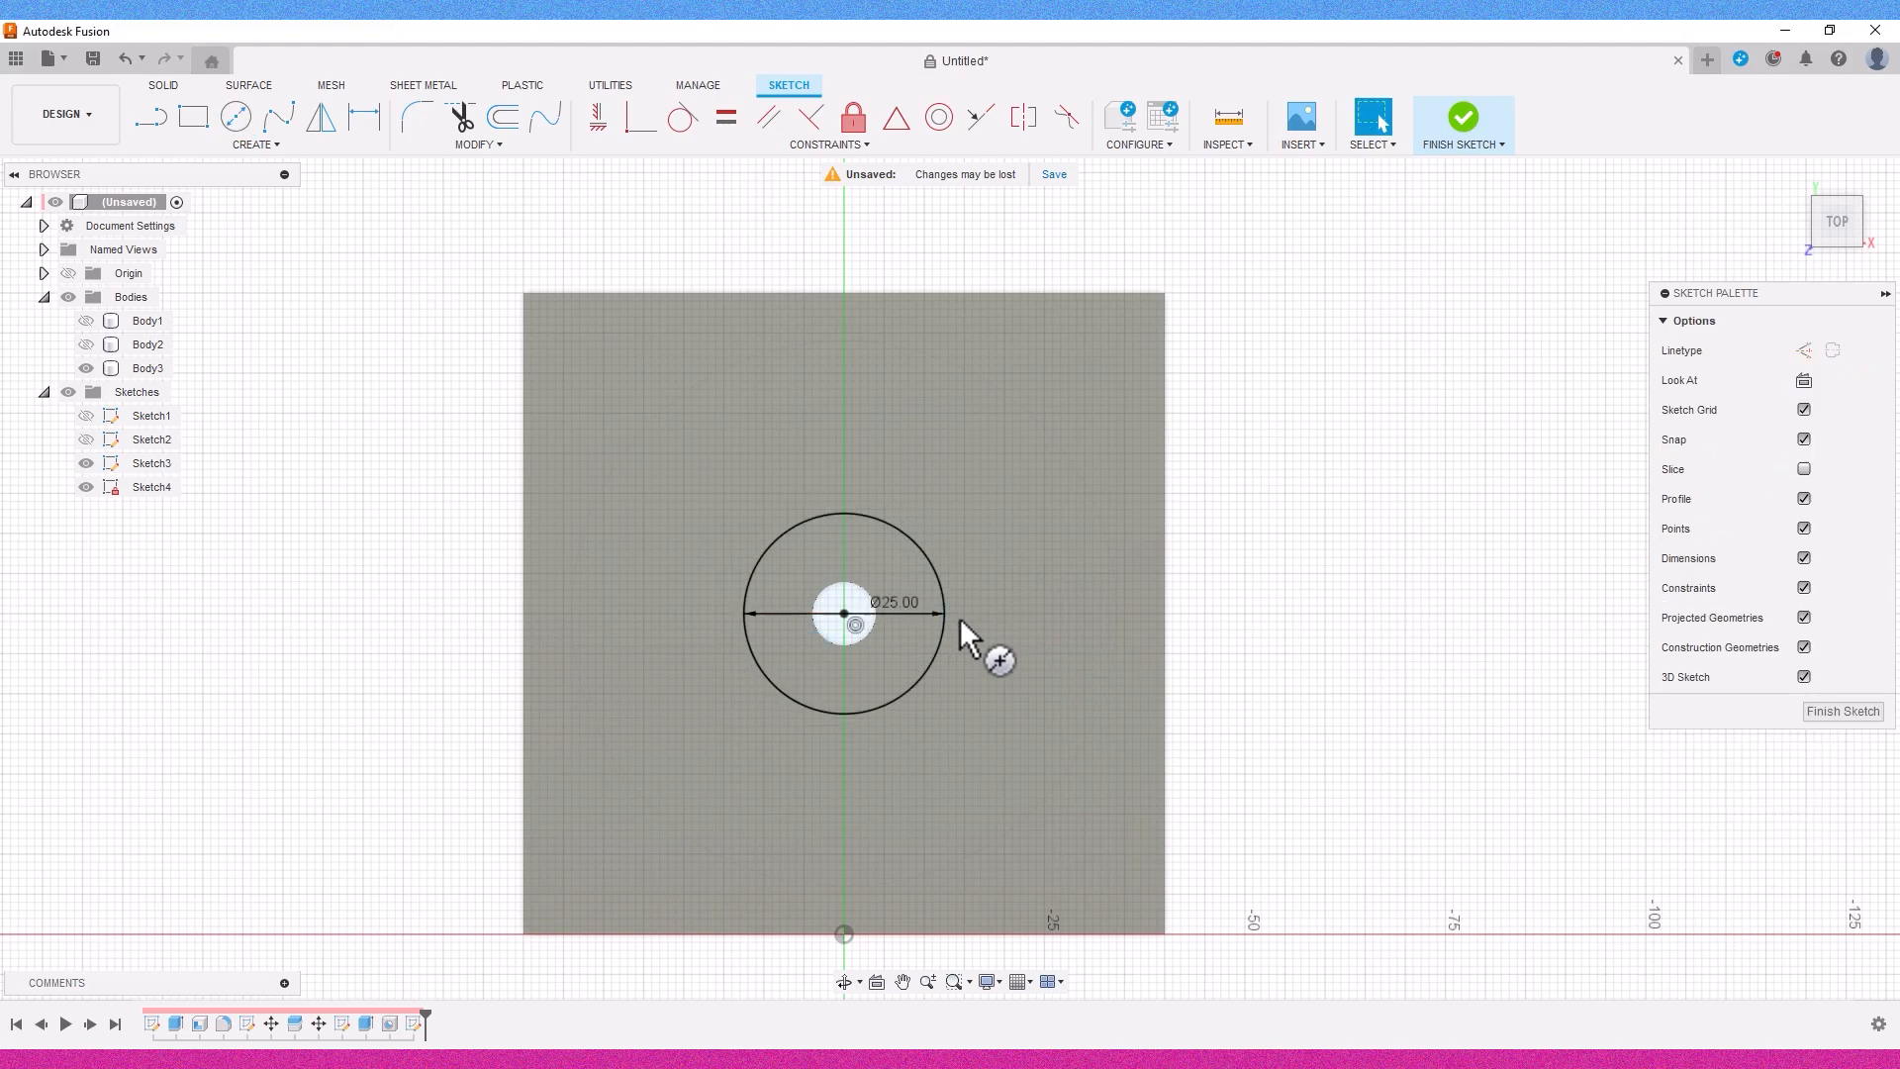
Extrude the 25 mm circle, including its central hole area, upward 40 mm as a new body.
left_click(1462, 121)
key("e")
left_click(897, 594)
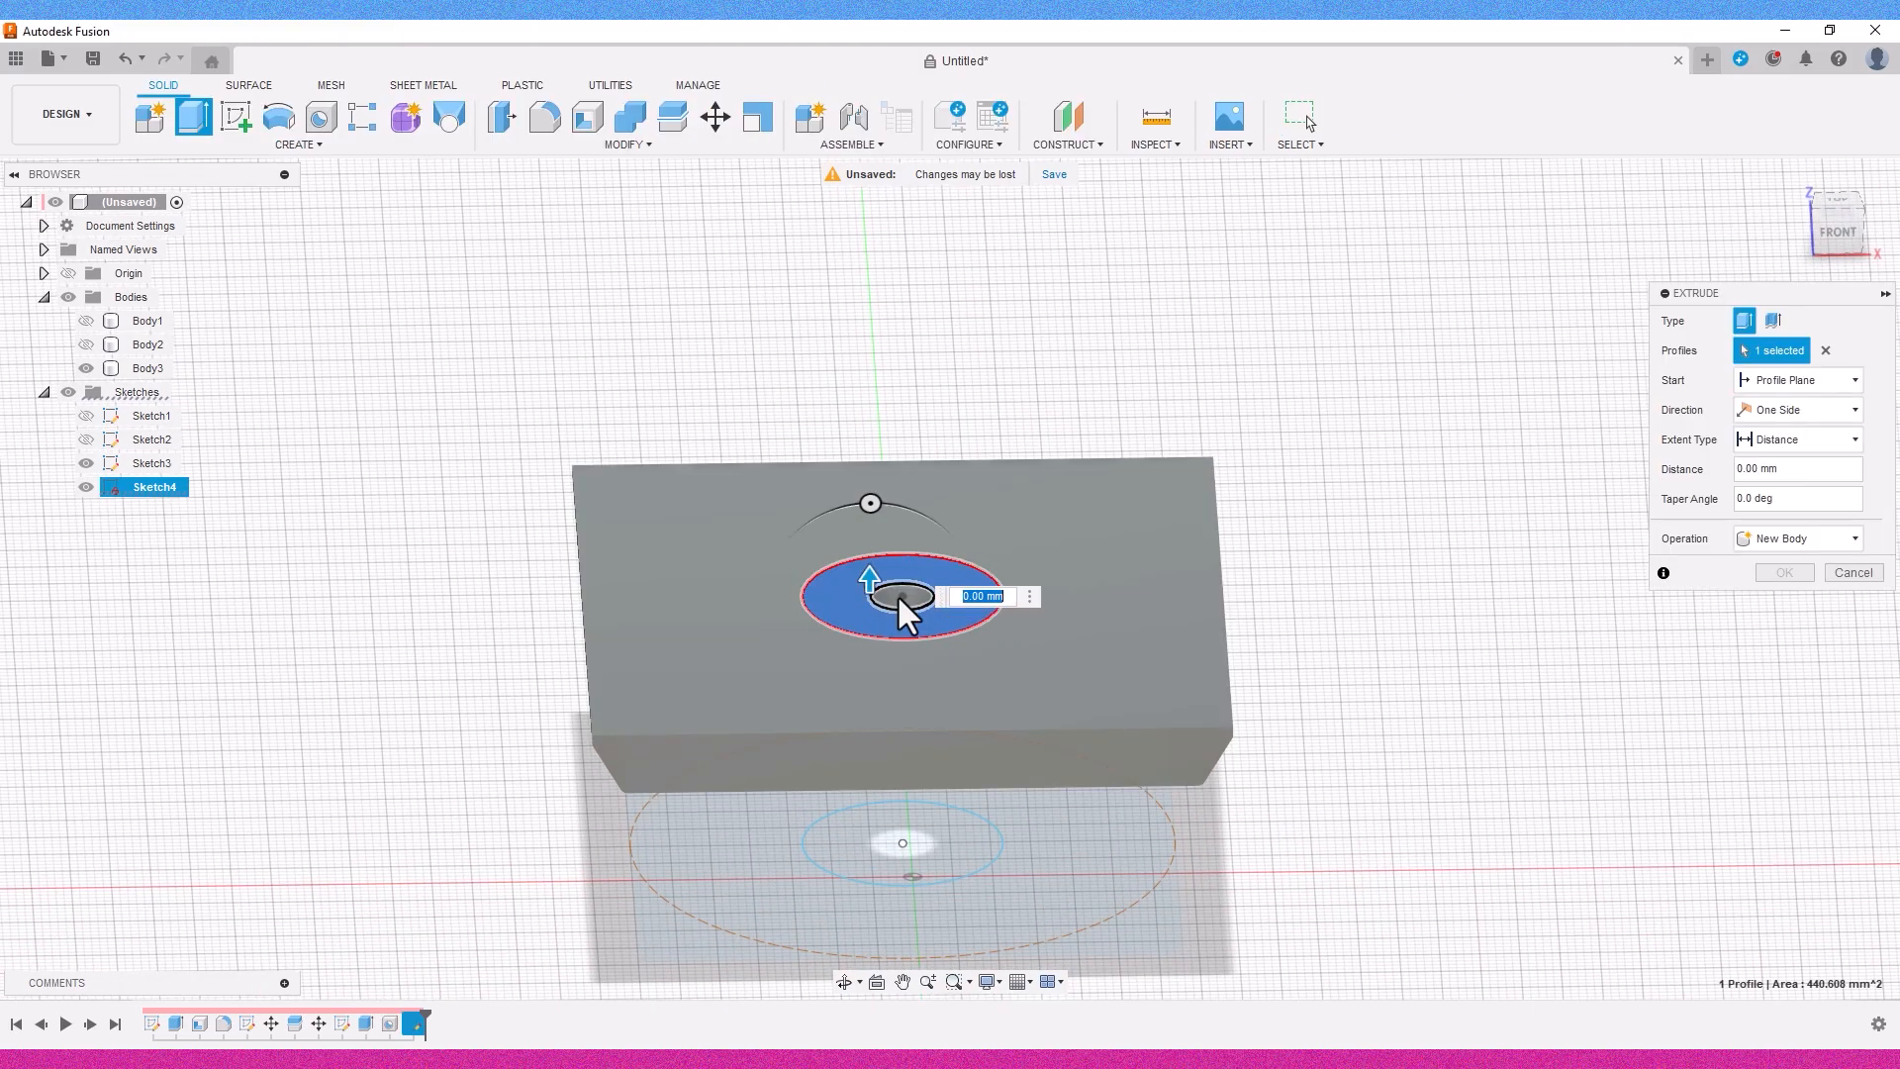
left_click_drag(894, 579, 899, 479)
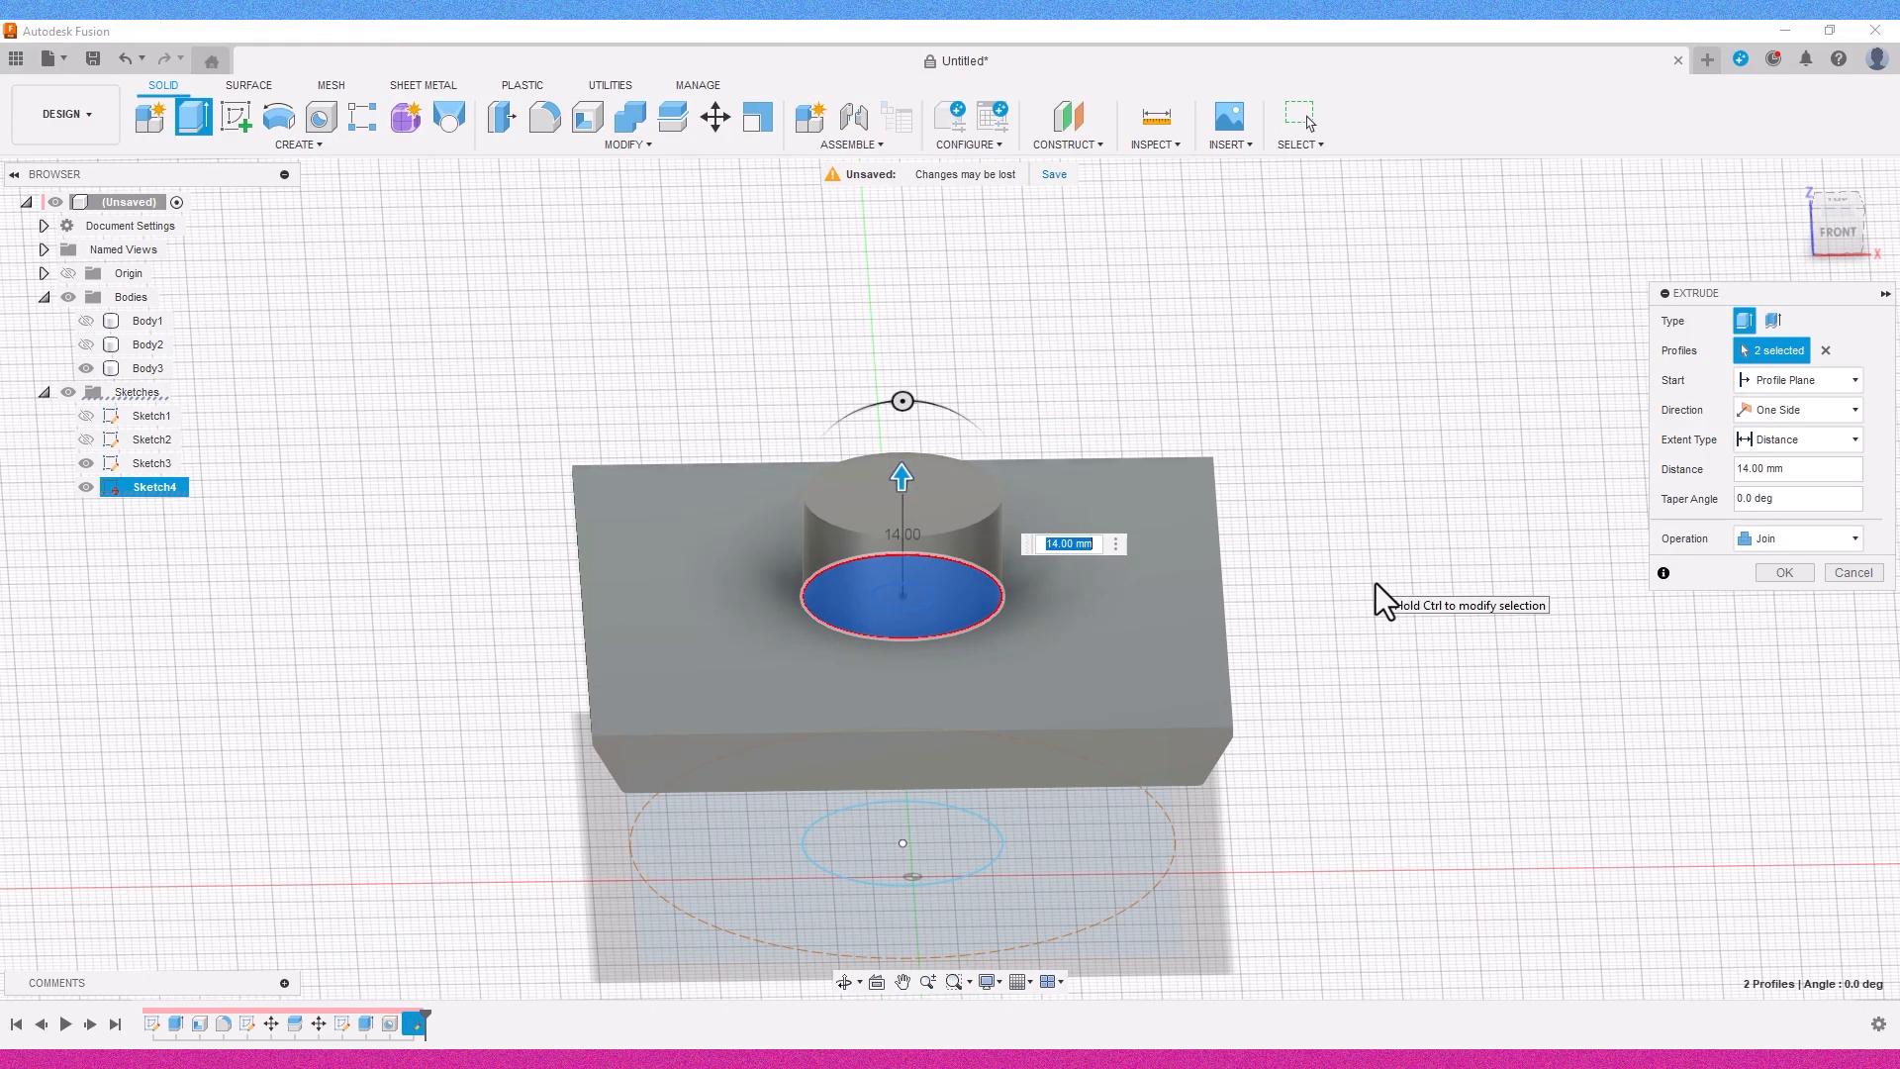
type("40")
left_click(1801, 539)
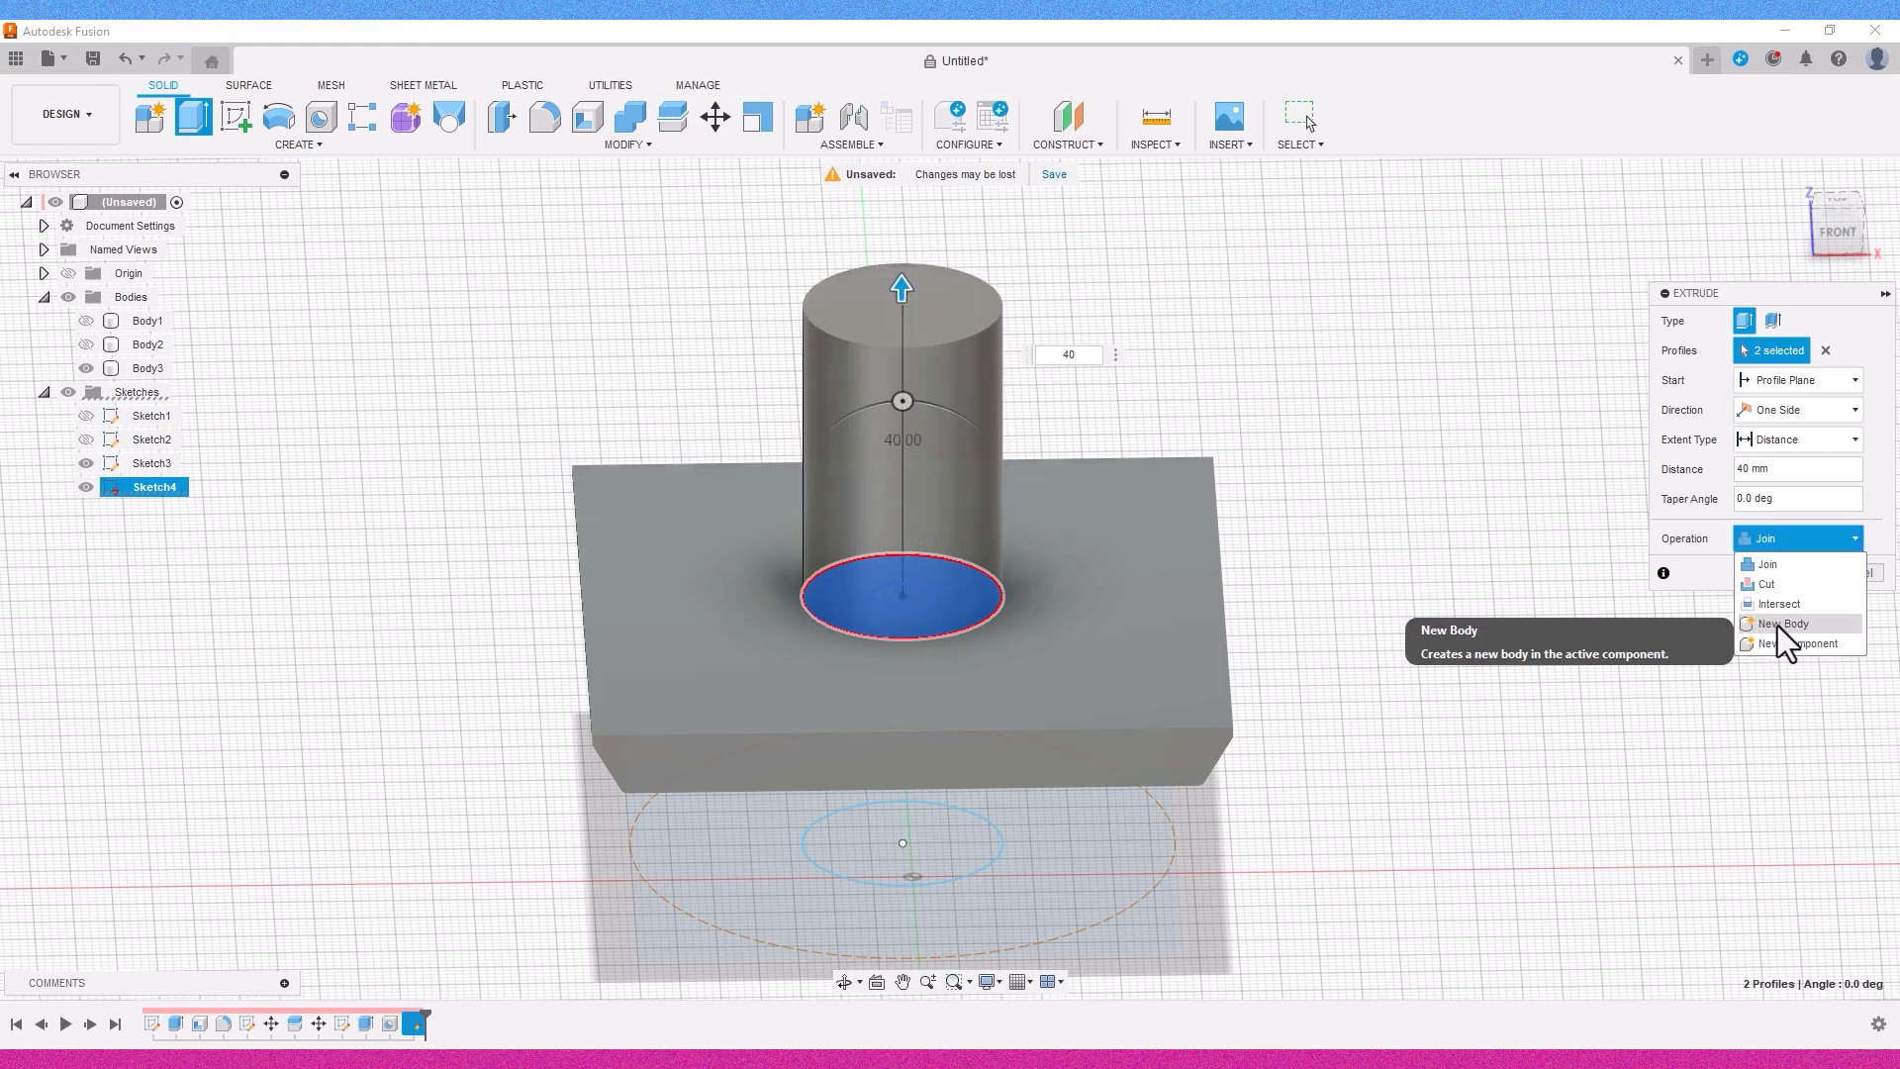
left_click(1781, 623)
left_click(1785, 572)
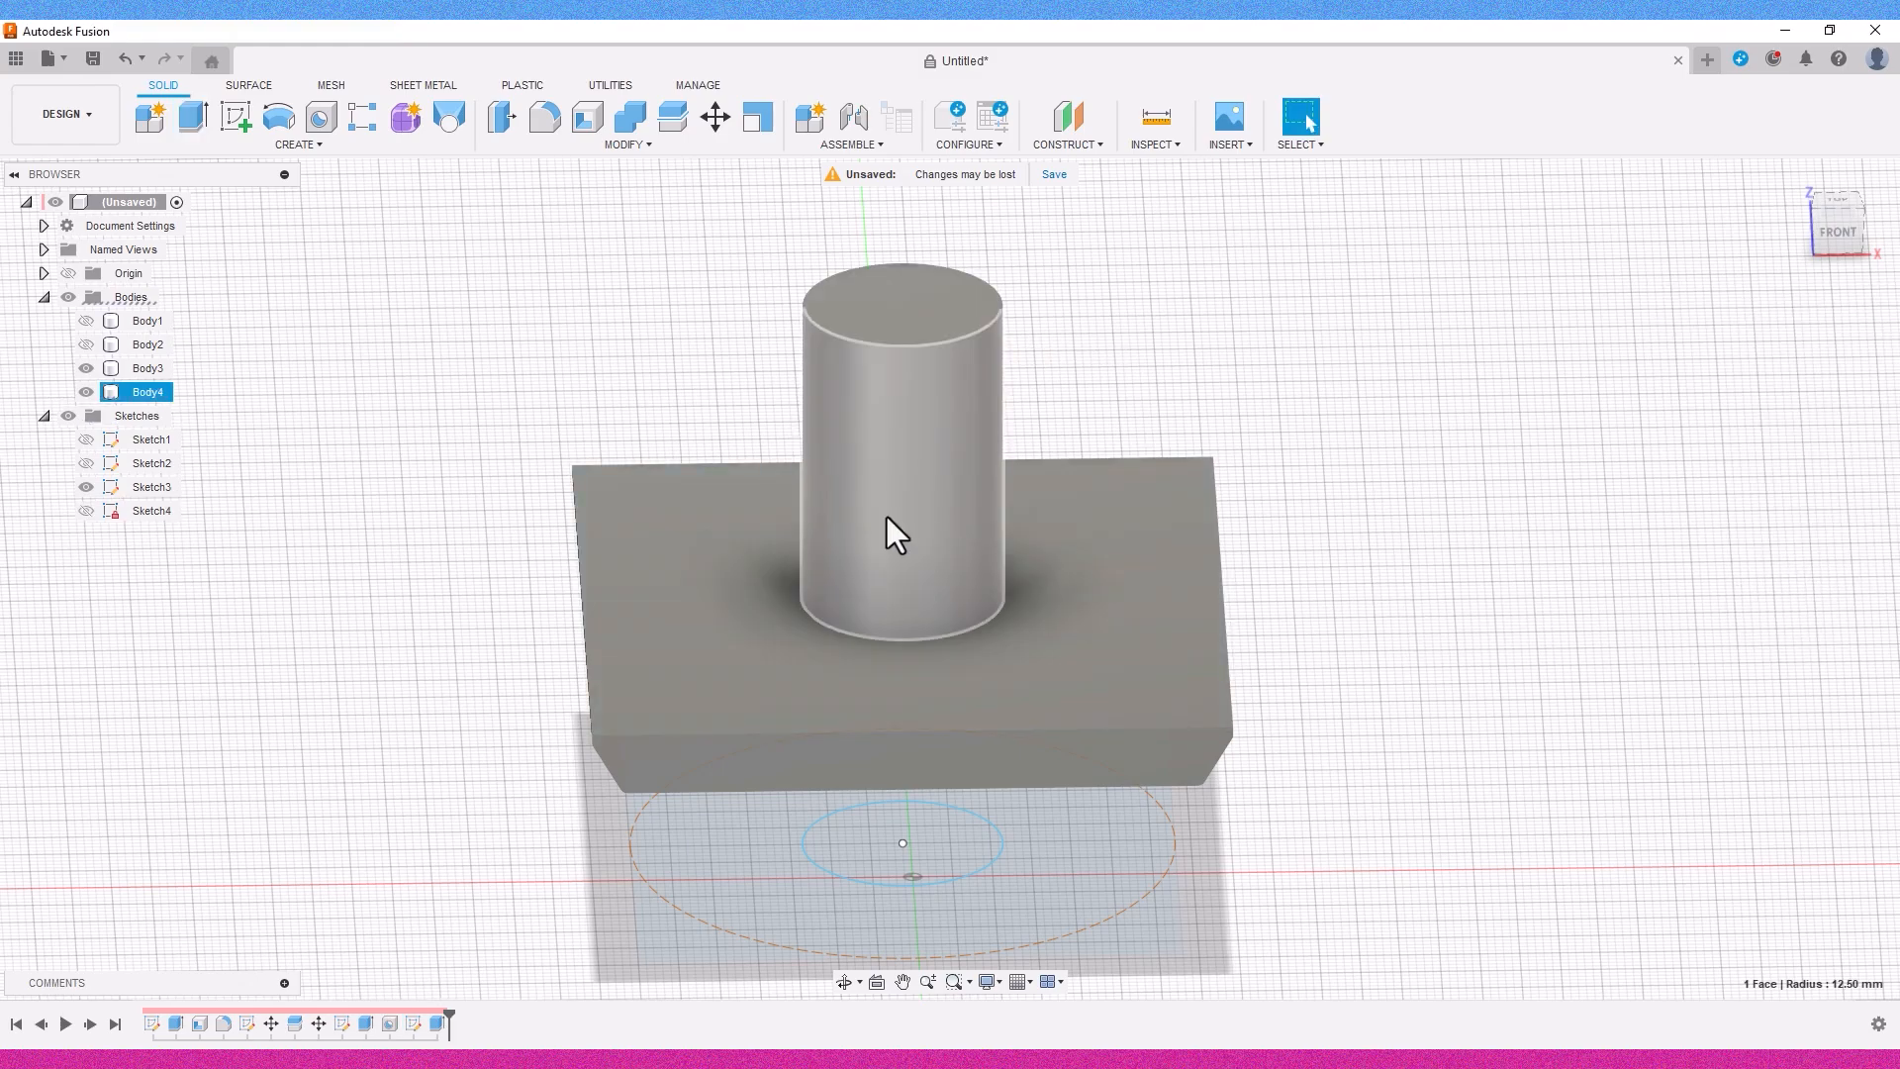
Hide the lid body and chamfer the bottom edge of the new cylinder by 2 mm.
left_click(86, 368)
scroll(564, 240, "up", 1)
left_click(566, 146)
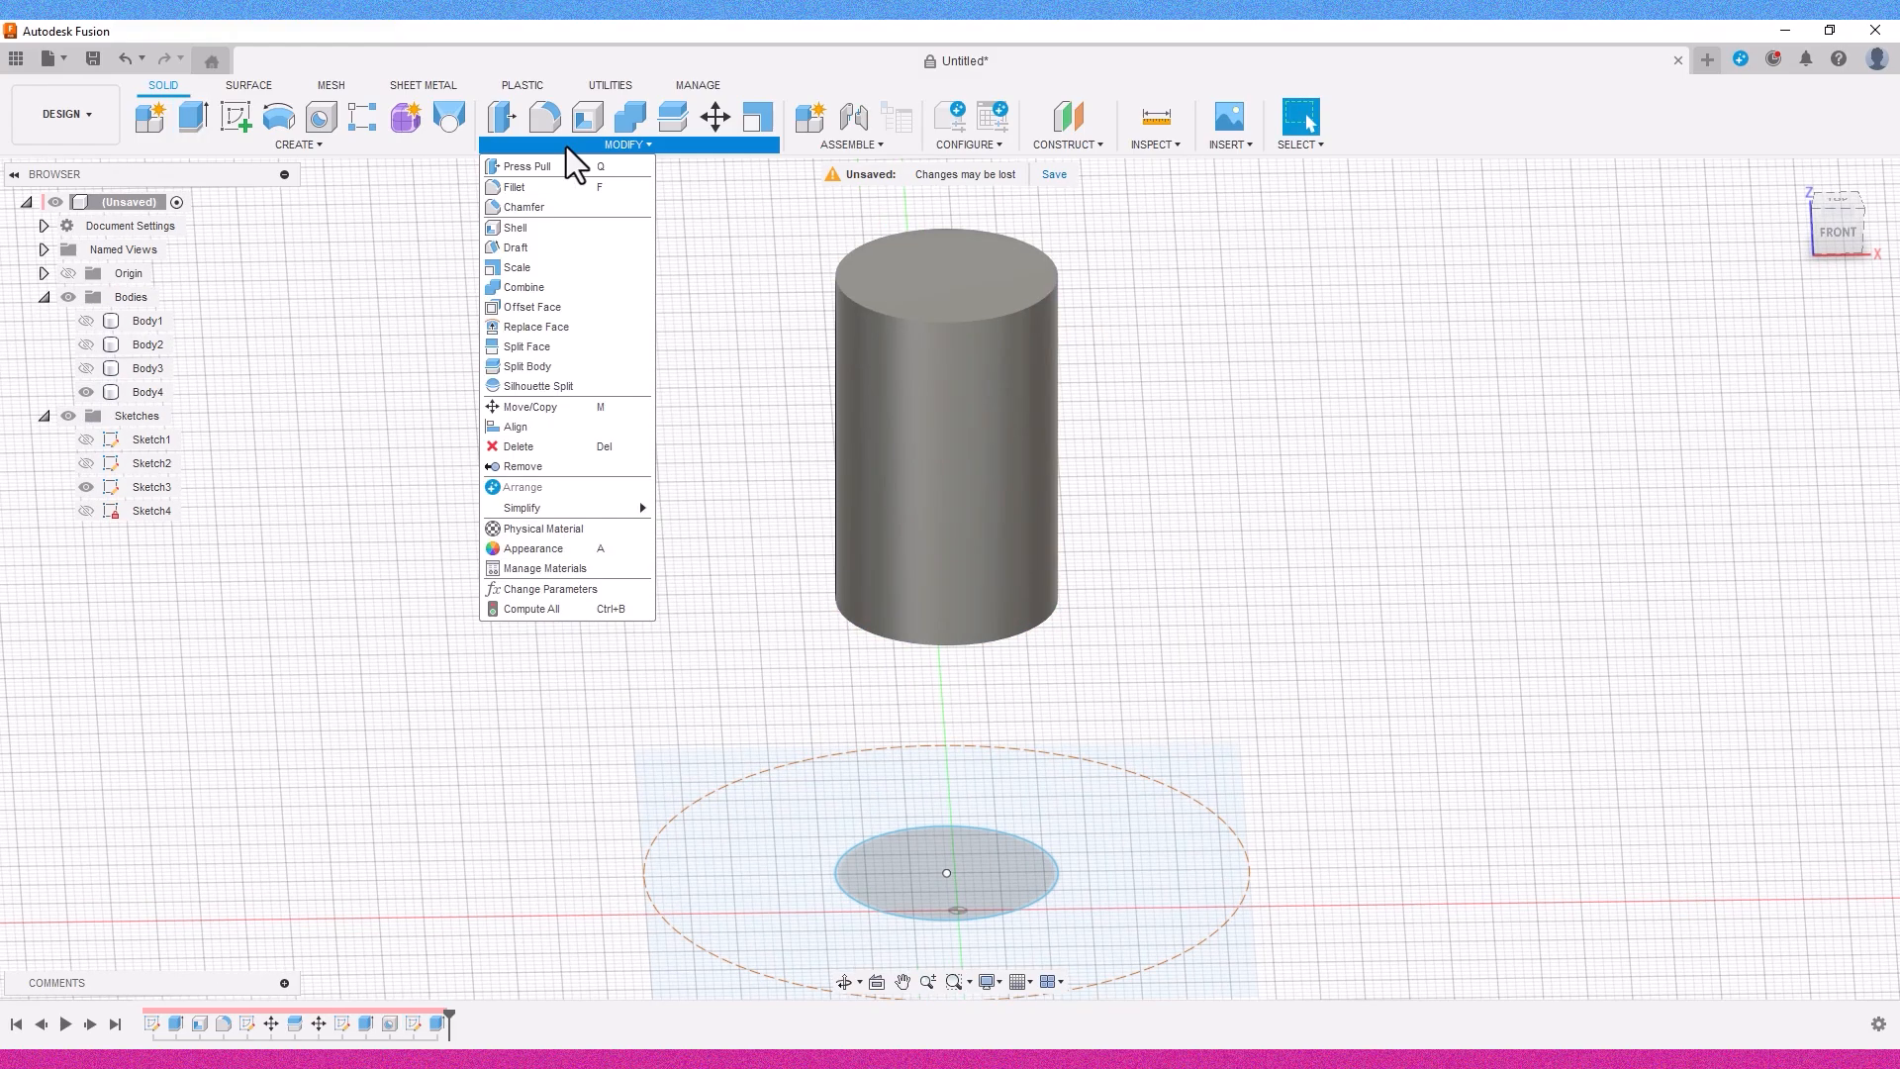
left_click(502, 198)
left_click(870, 536)
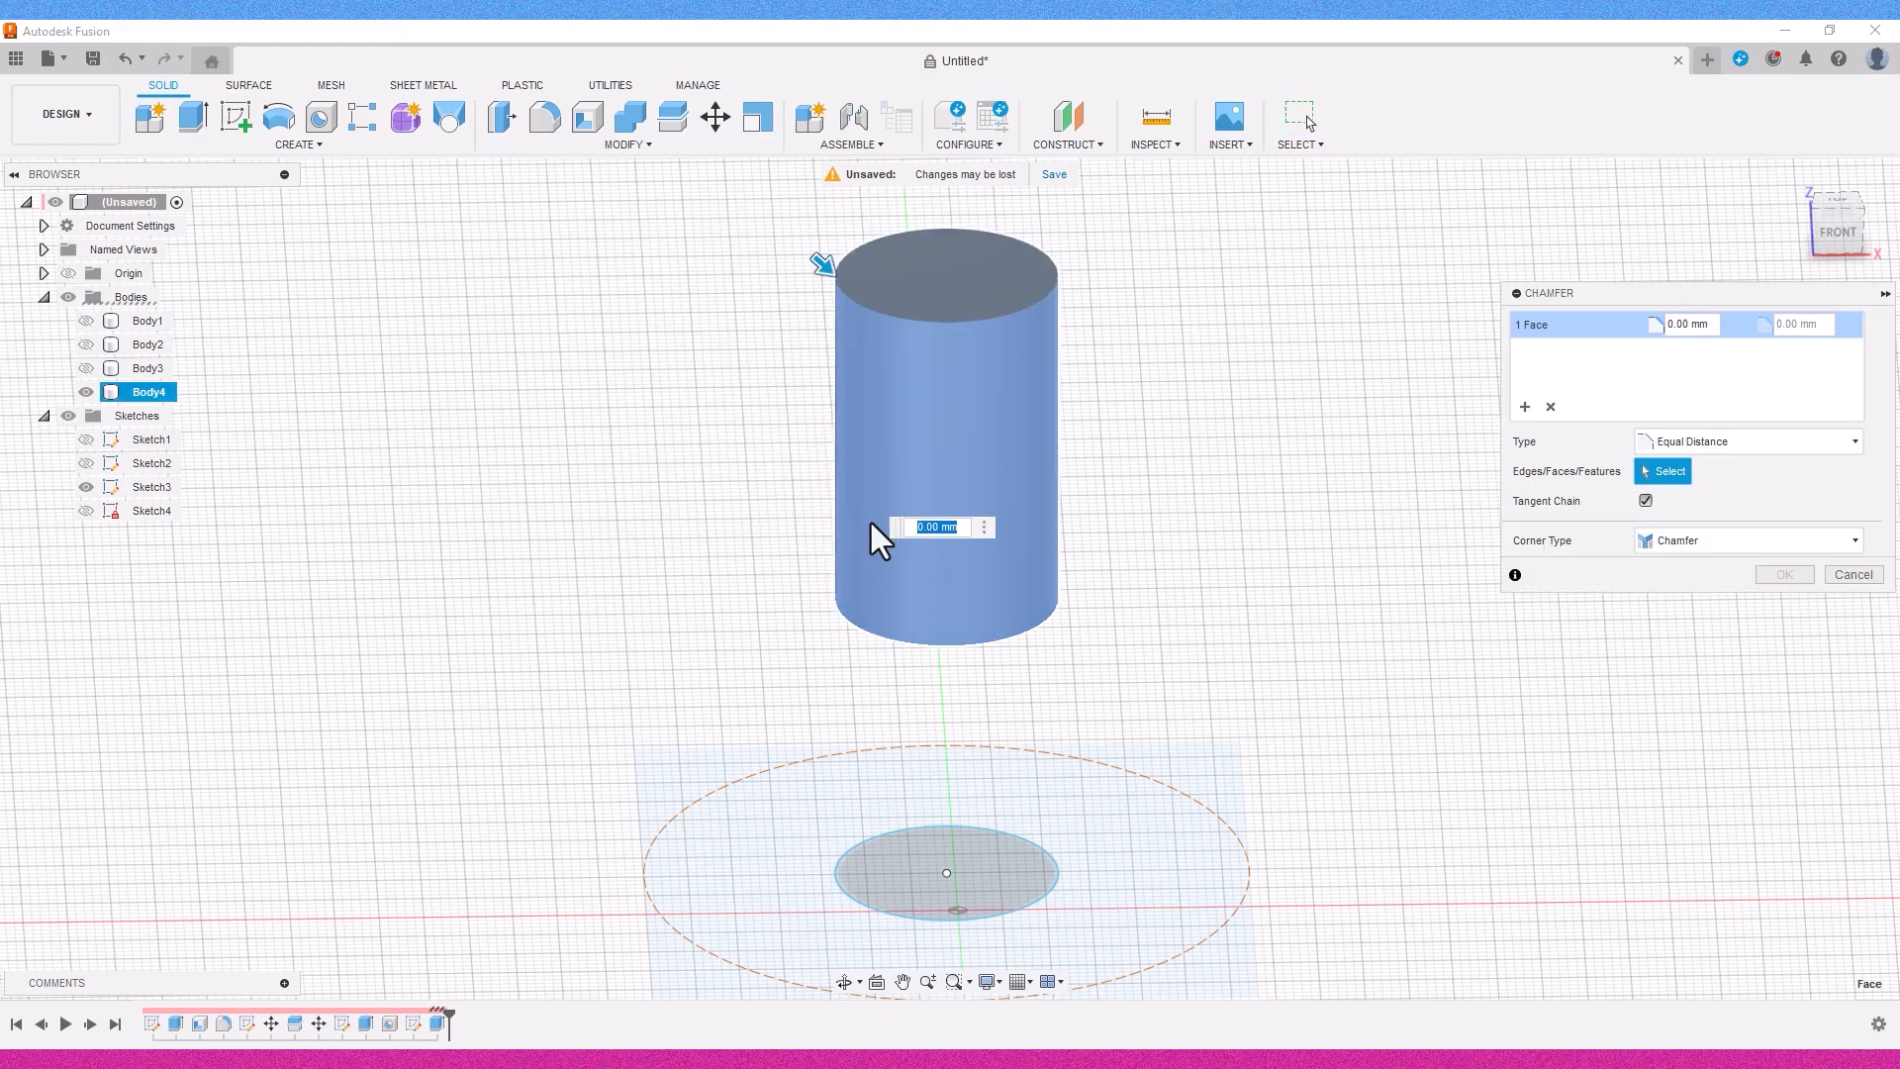
left_click(877, 535)
left_click(1049, 628)
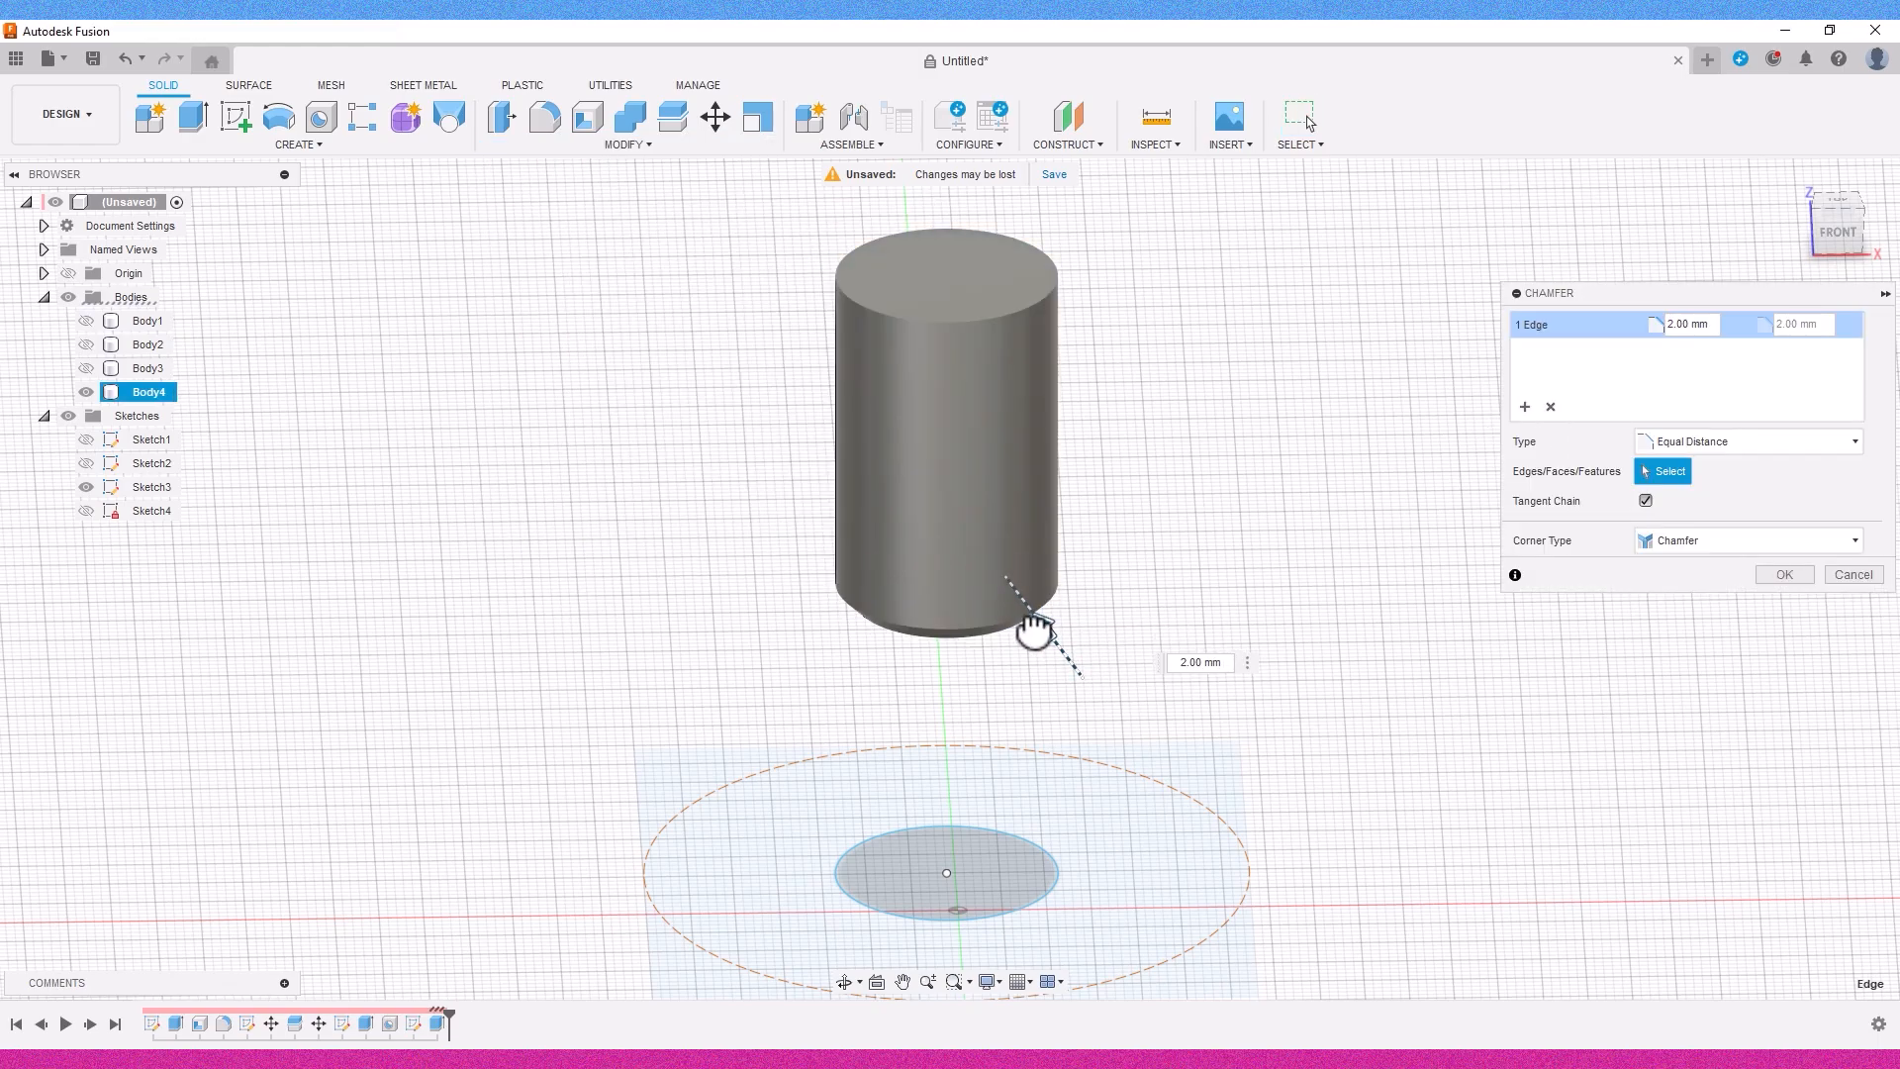
middle_click_drag(1043, 620, 1040, 492, "shift")
mouse_move(1841, 174)
left_mouse_down()
mouse_move(1843, 237)
mouse_move(1836, 206)
left_mouse_up()
left_click(1782, 574)
Sketch a 6 mm diameter circle at the centre of the cylinder's top face.
left_click(1836, 203)
middle_click_drag(1392, 364, 1392, 437)
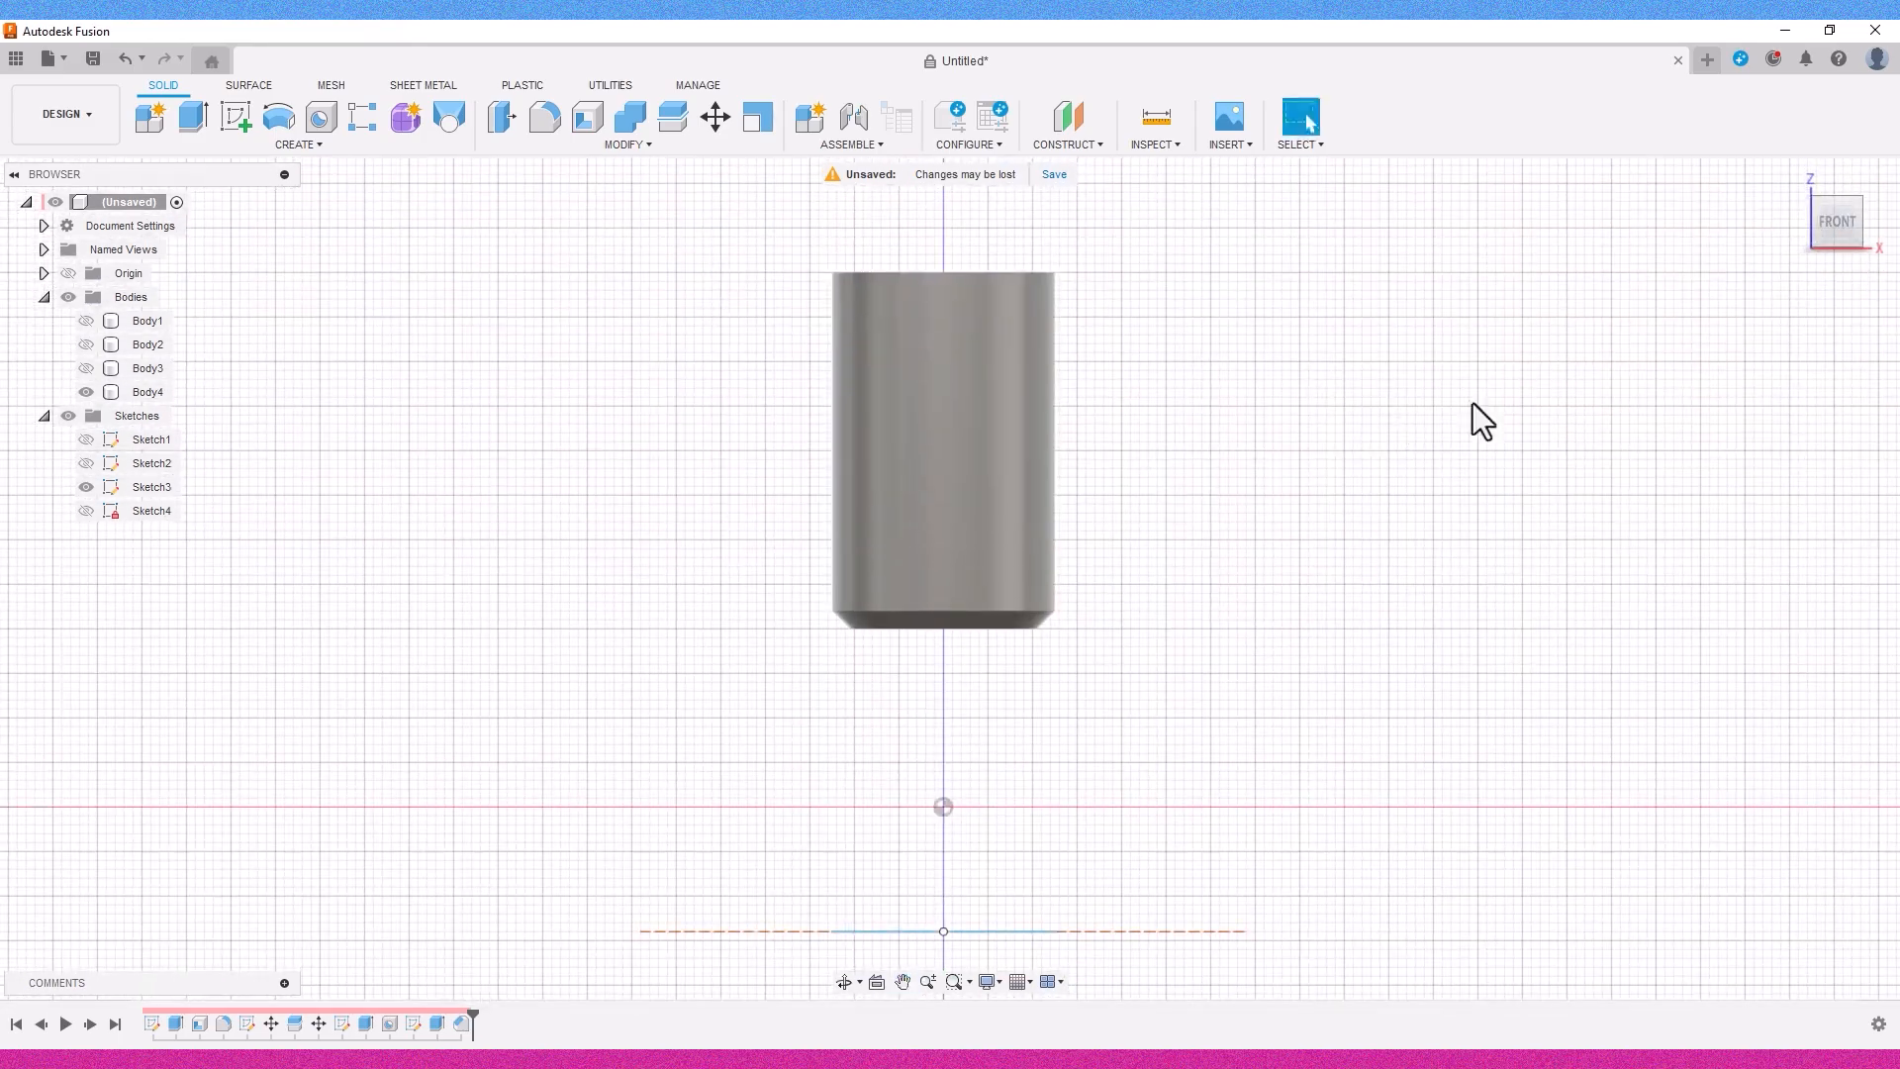
left_click_drag(1838, 213, 1833, 246)
left_click(236, 116)
left_click(934, 413)
left_click(236, 117)
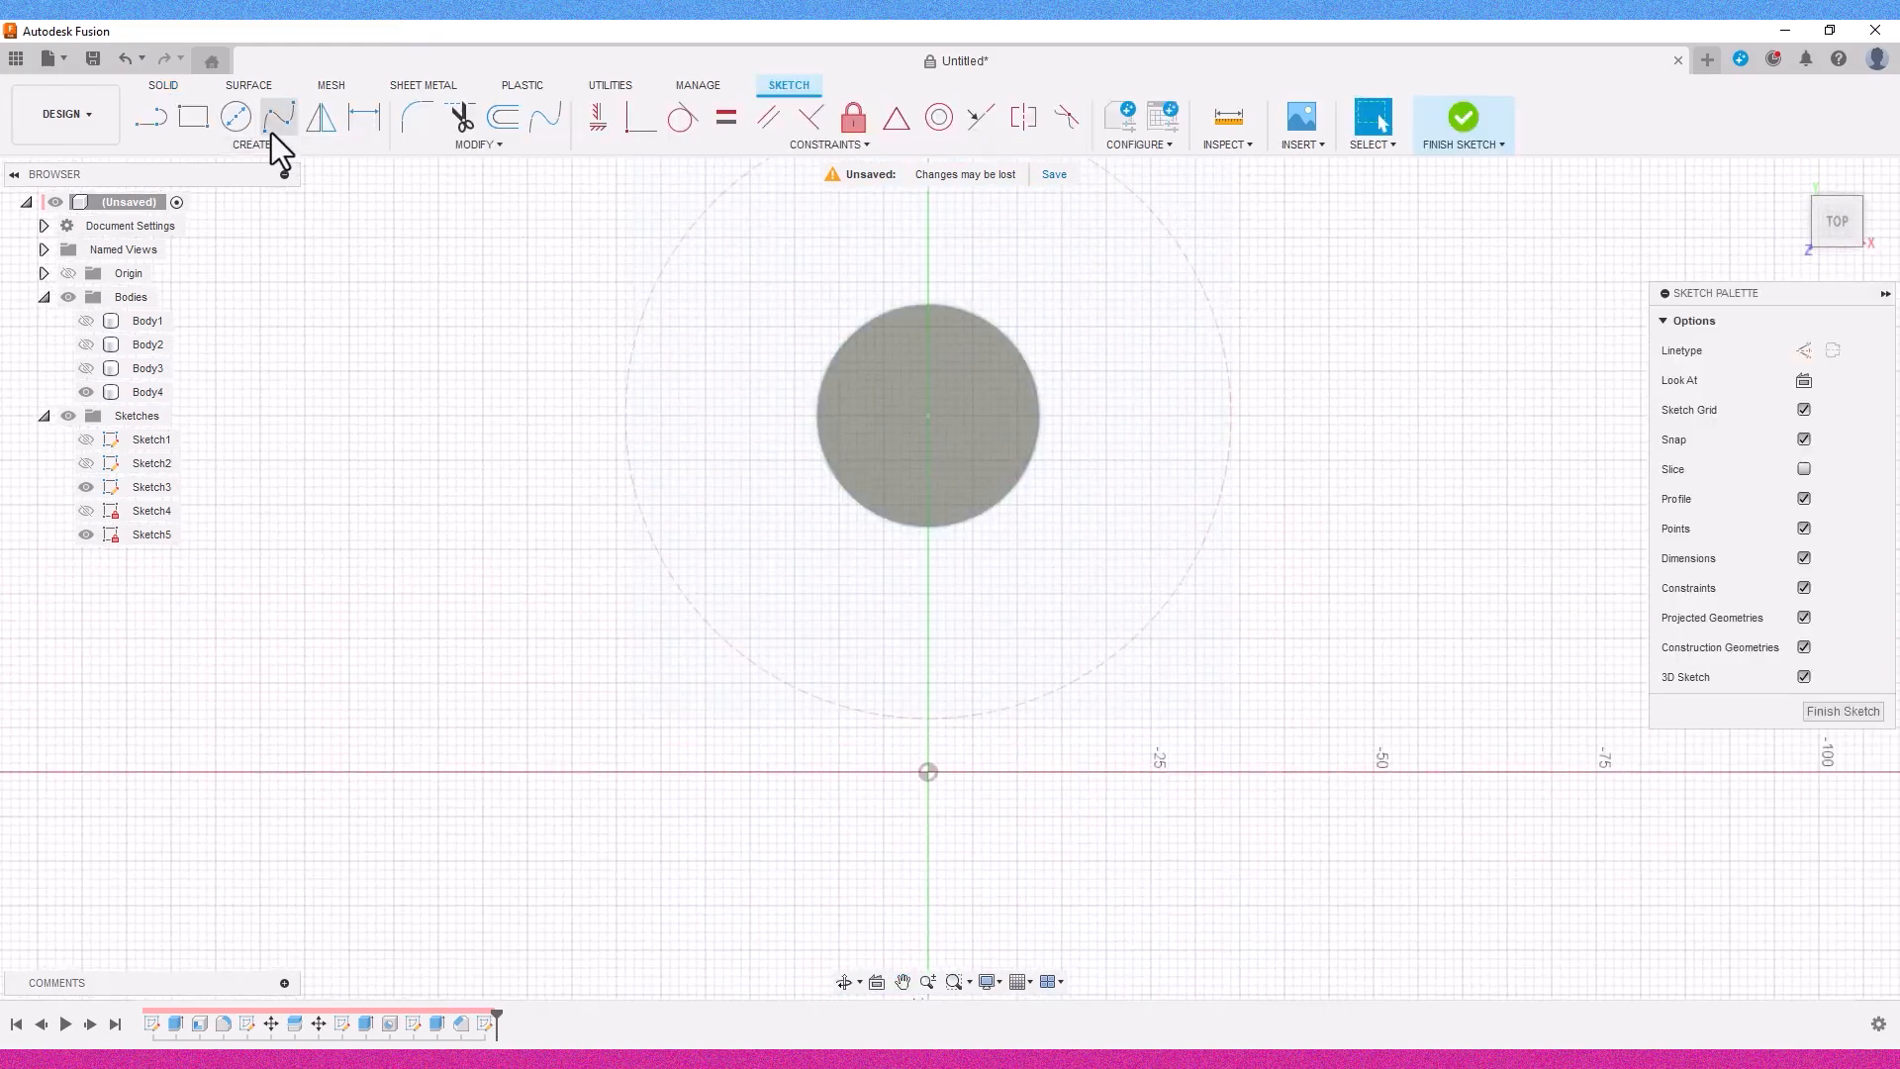
key("Return")
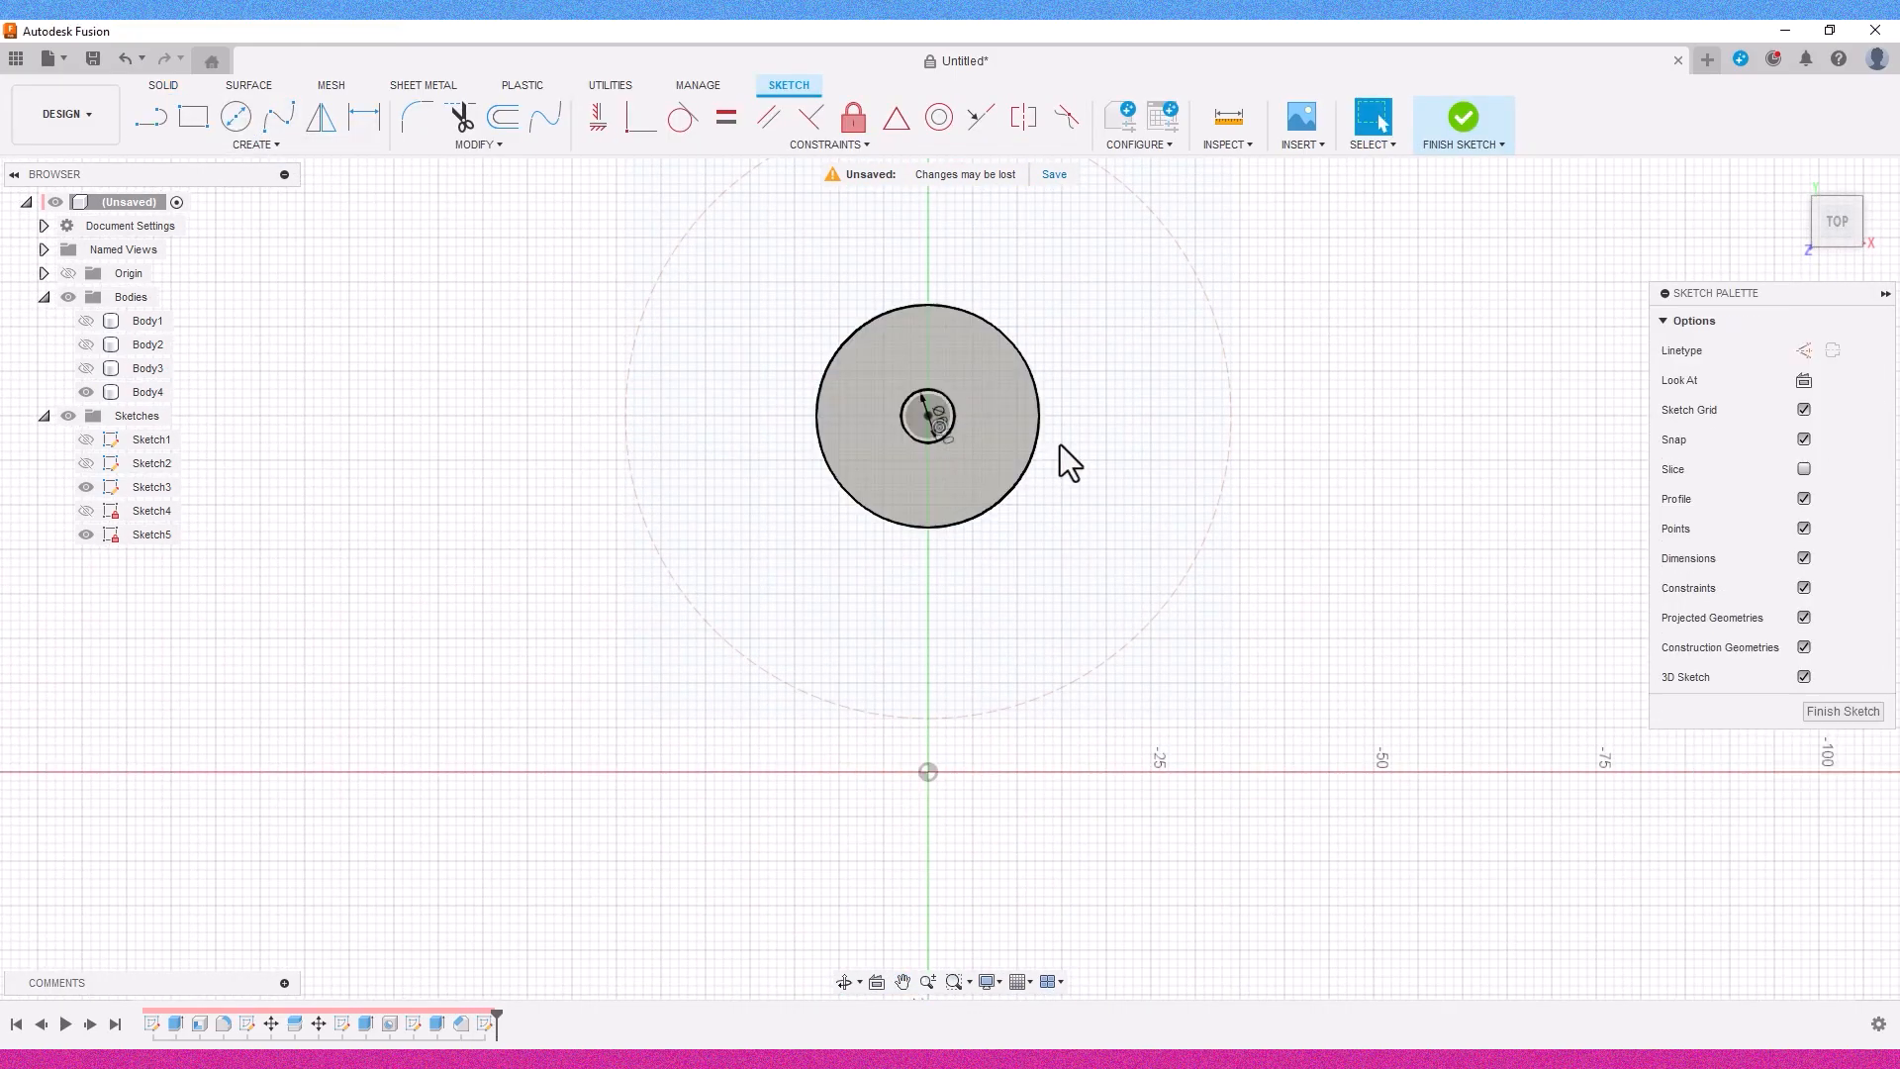
Cut the 6 mm circle downward through the full length of the cylinder, to a depth of about 51 mm.
key("e")
left_click(935, 388)
left_click_drag(936, 376, 948, 638)
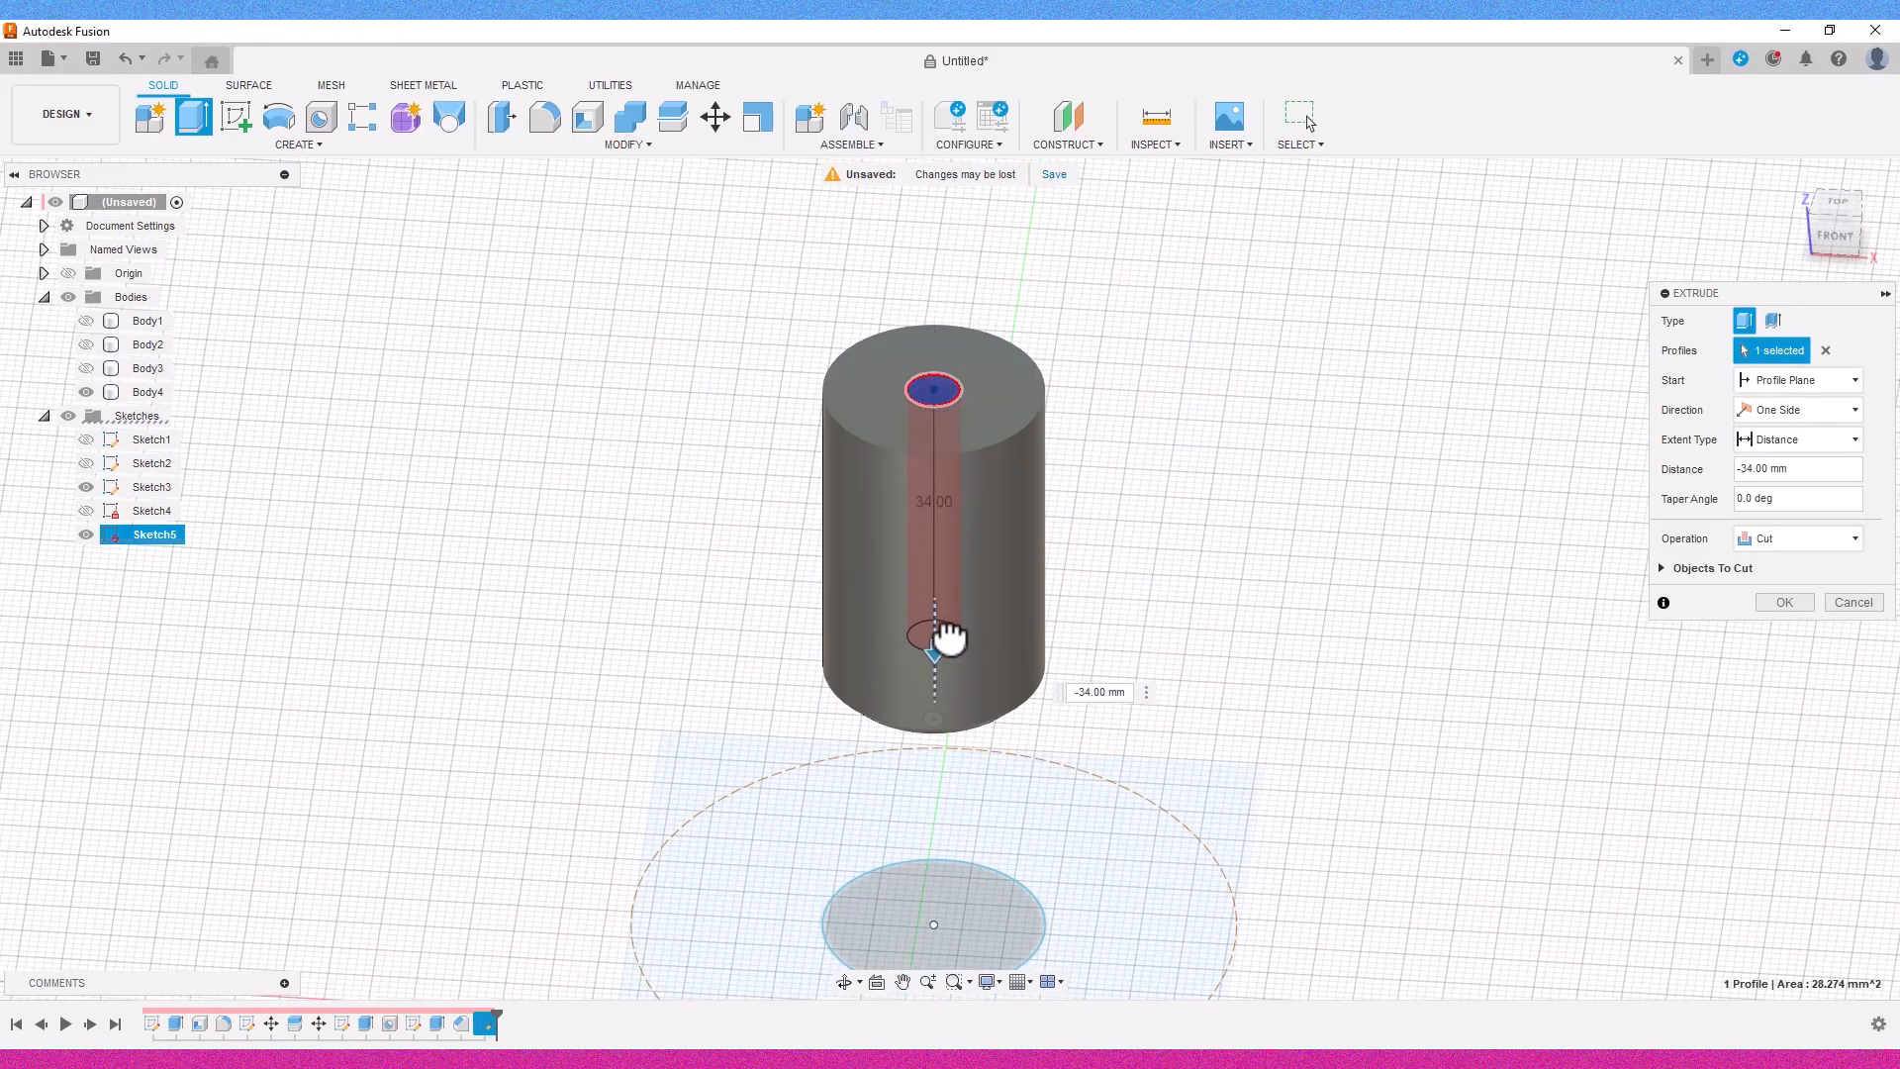
left_click(1778, 604)
left_click(1833, 234)
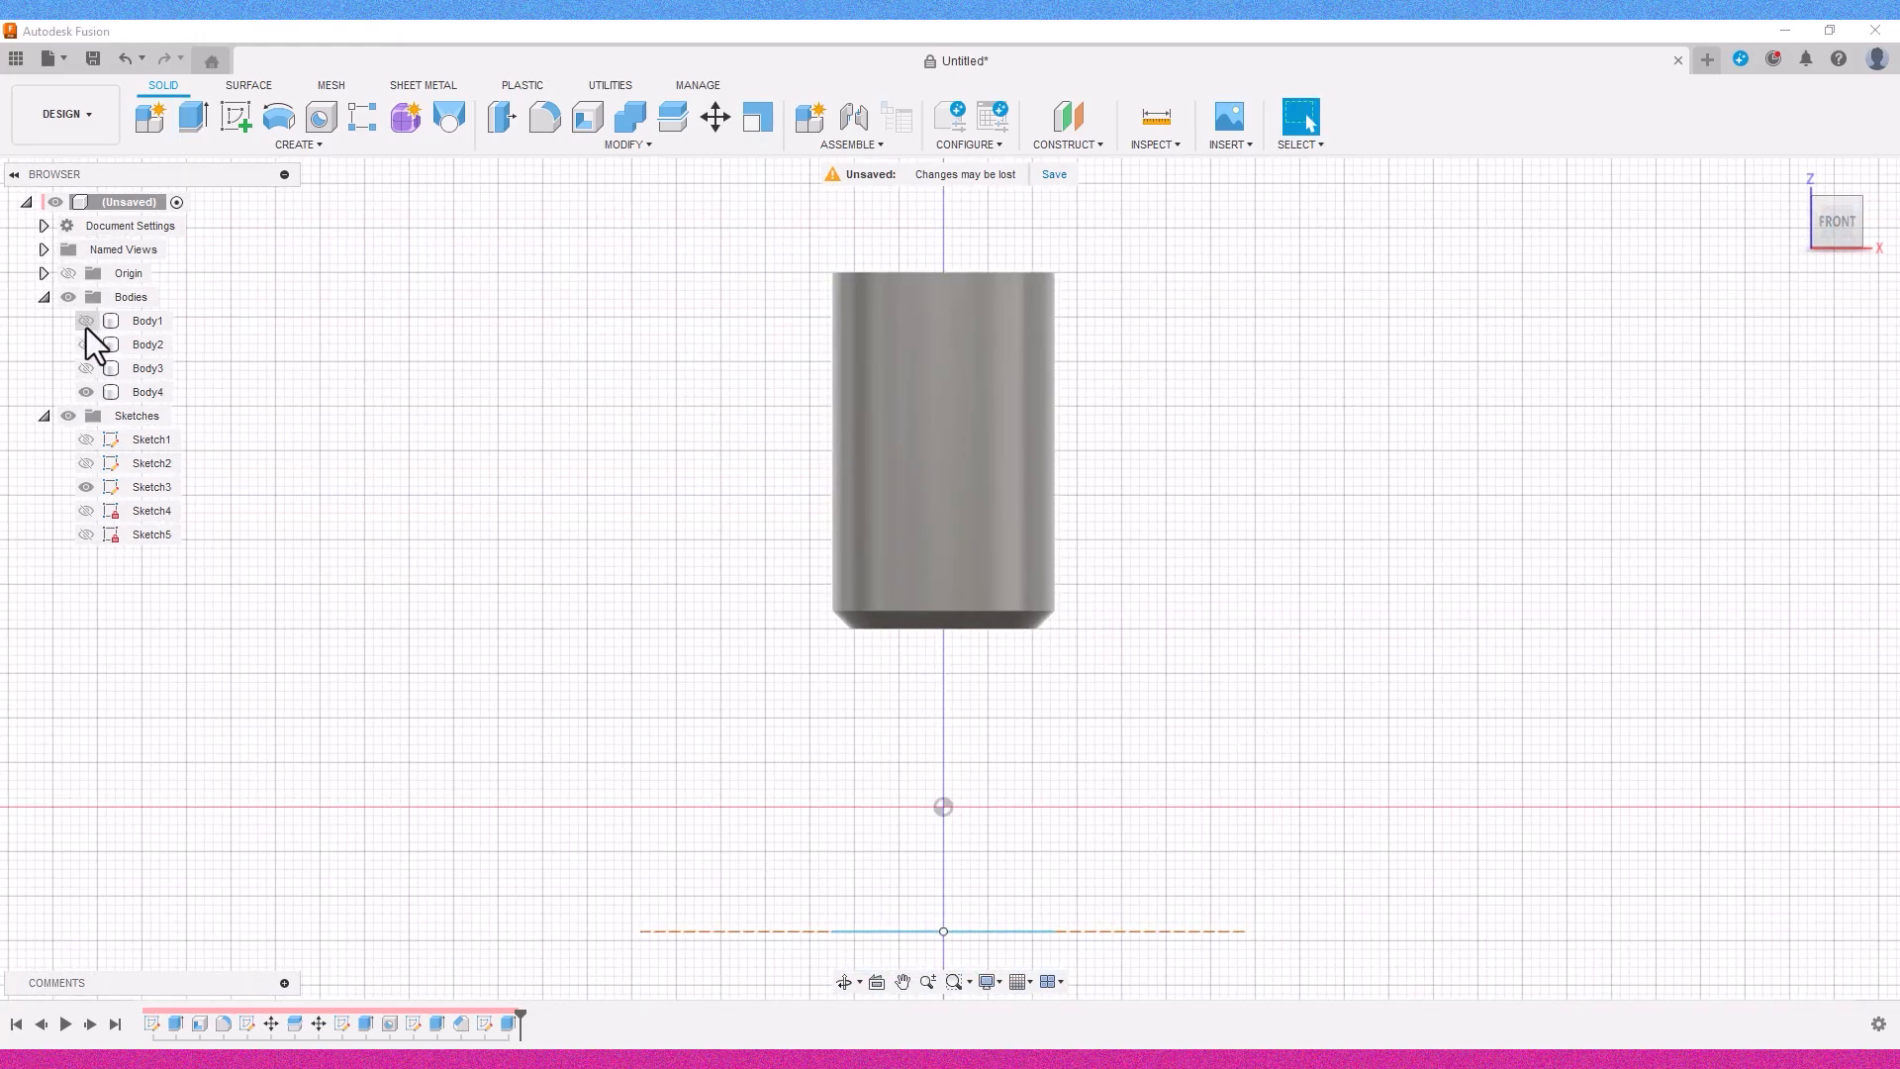
Show the box body with the lid hidden, and try extending the cylinder's centre cut down through the box post.
left_click(86, 344)
left_click(86, 368)
mouse_move(1163, 455)
middle_mouse_down("shift")
mouse_move(1172, 424)
mouse_move(1191, 432)
mouse_move(1158, 431)
middle_mouse_up("shift")
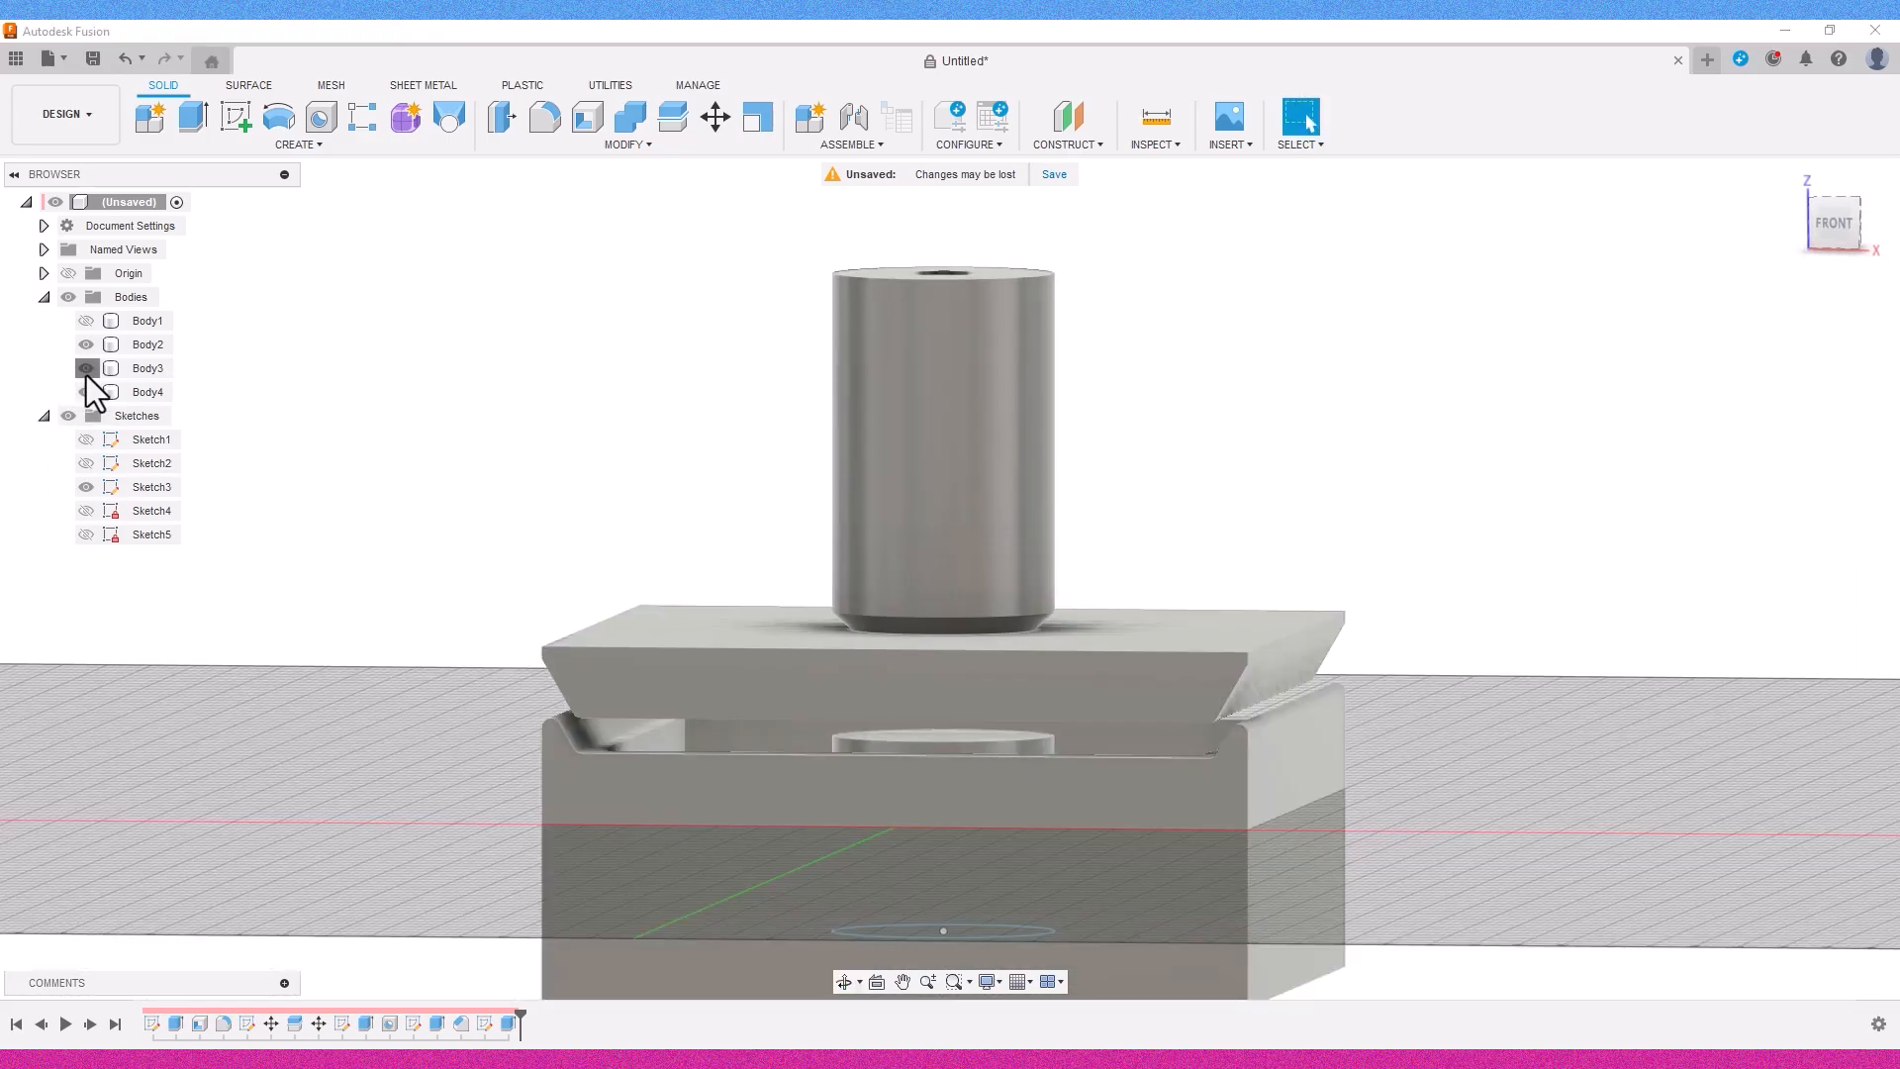
left_click(86, 368)
double_click(508, 1023)
middle_click_drag(967, 699, 1307, 529, "shift")
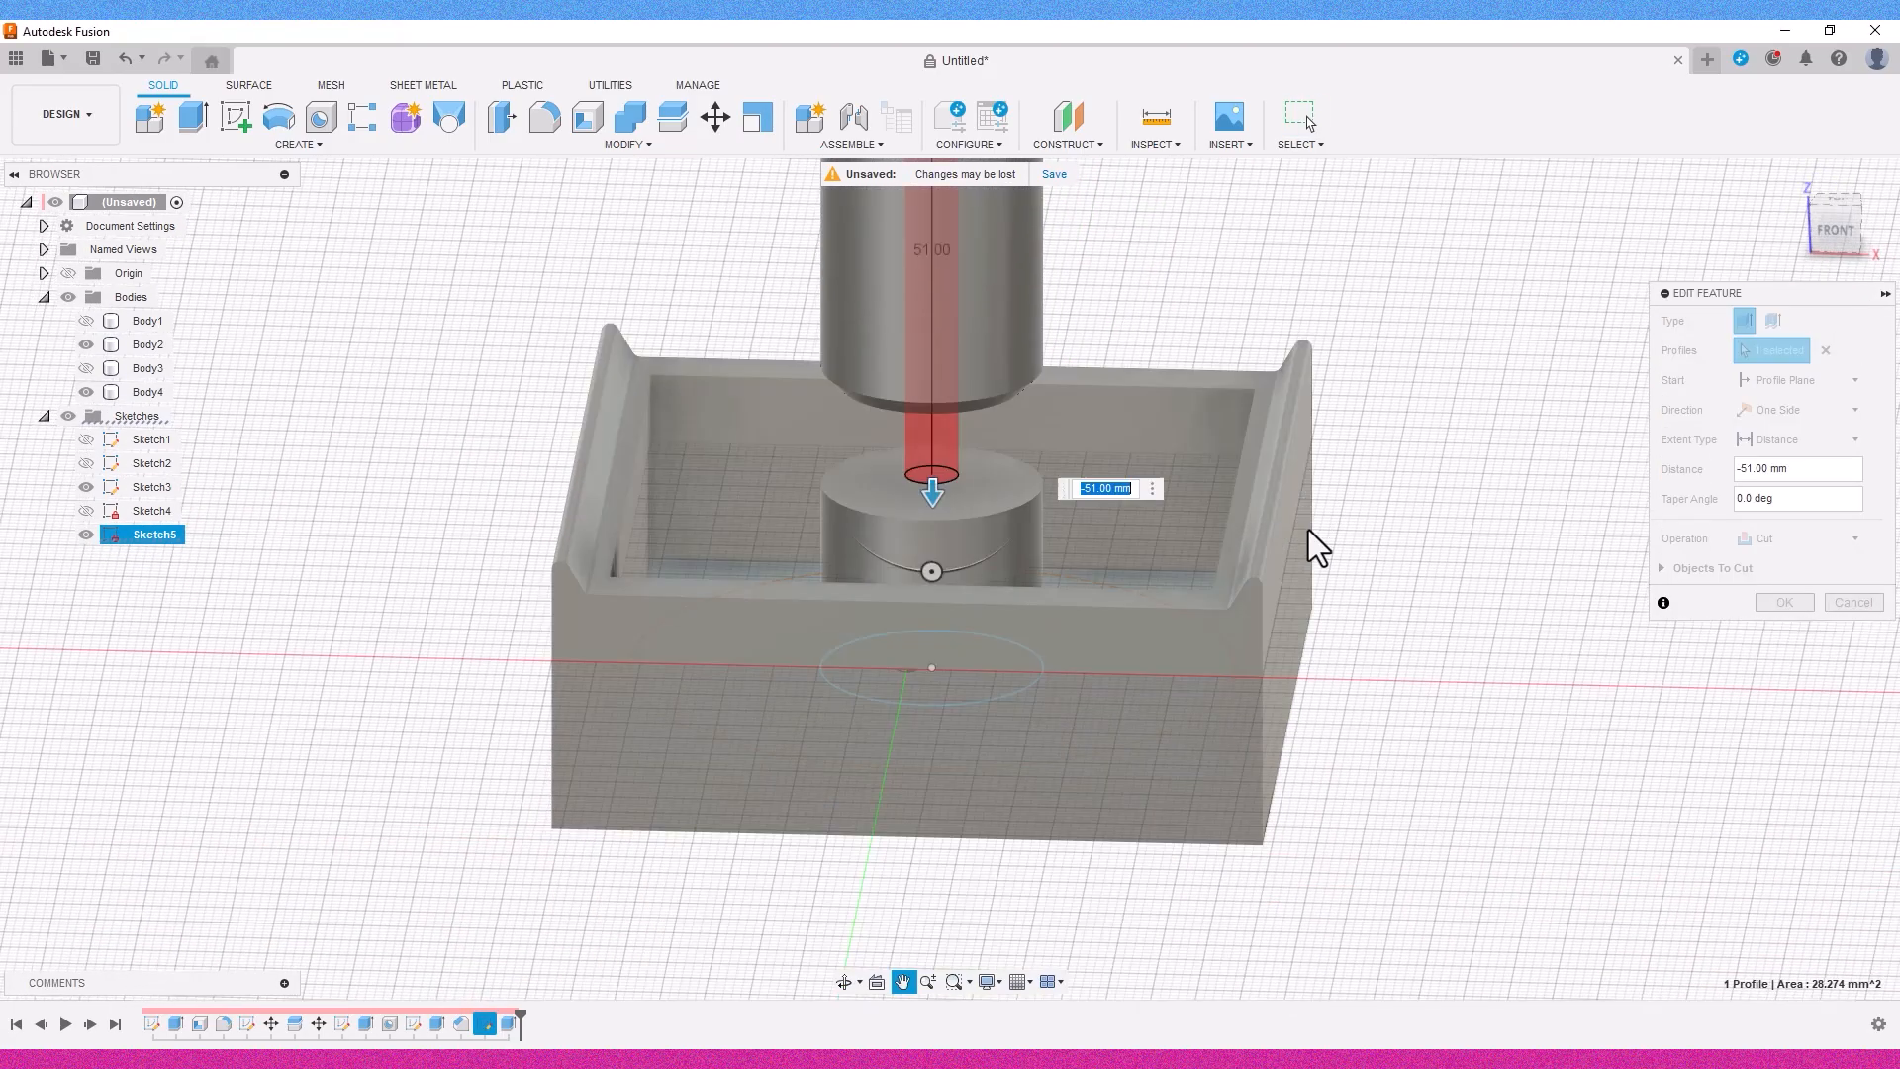
left_click_drag(931, 488, 906, 843)
left_click(1784, 604)
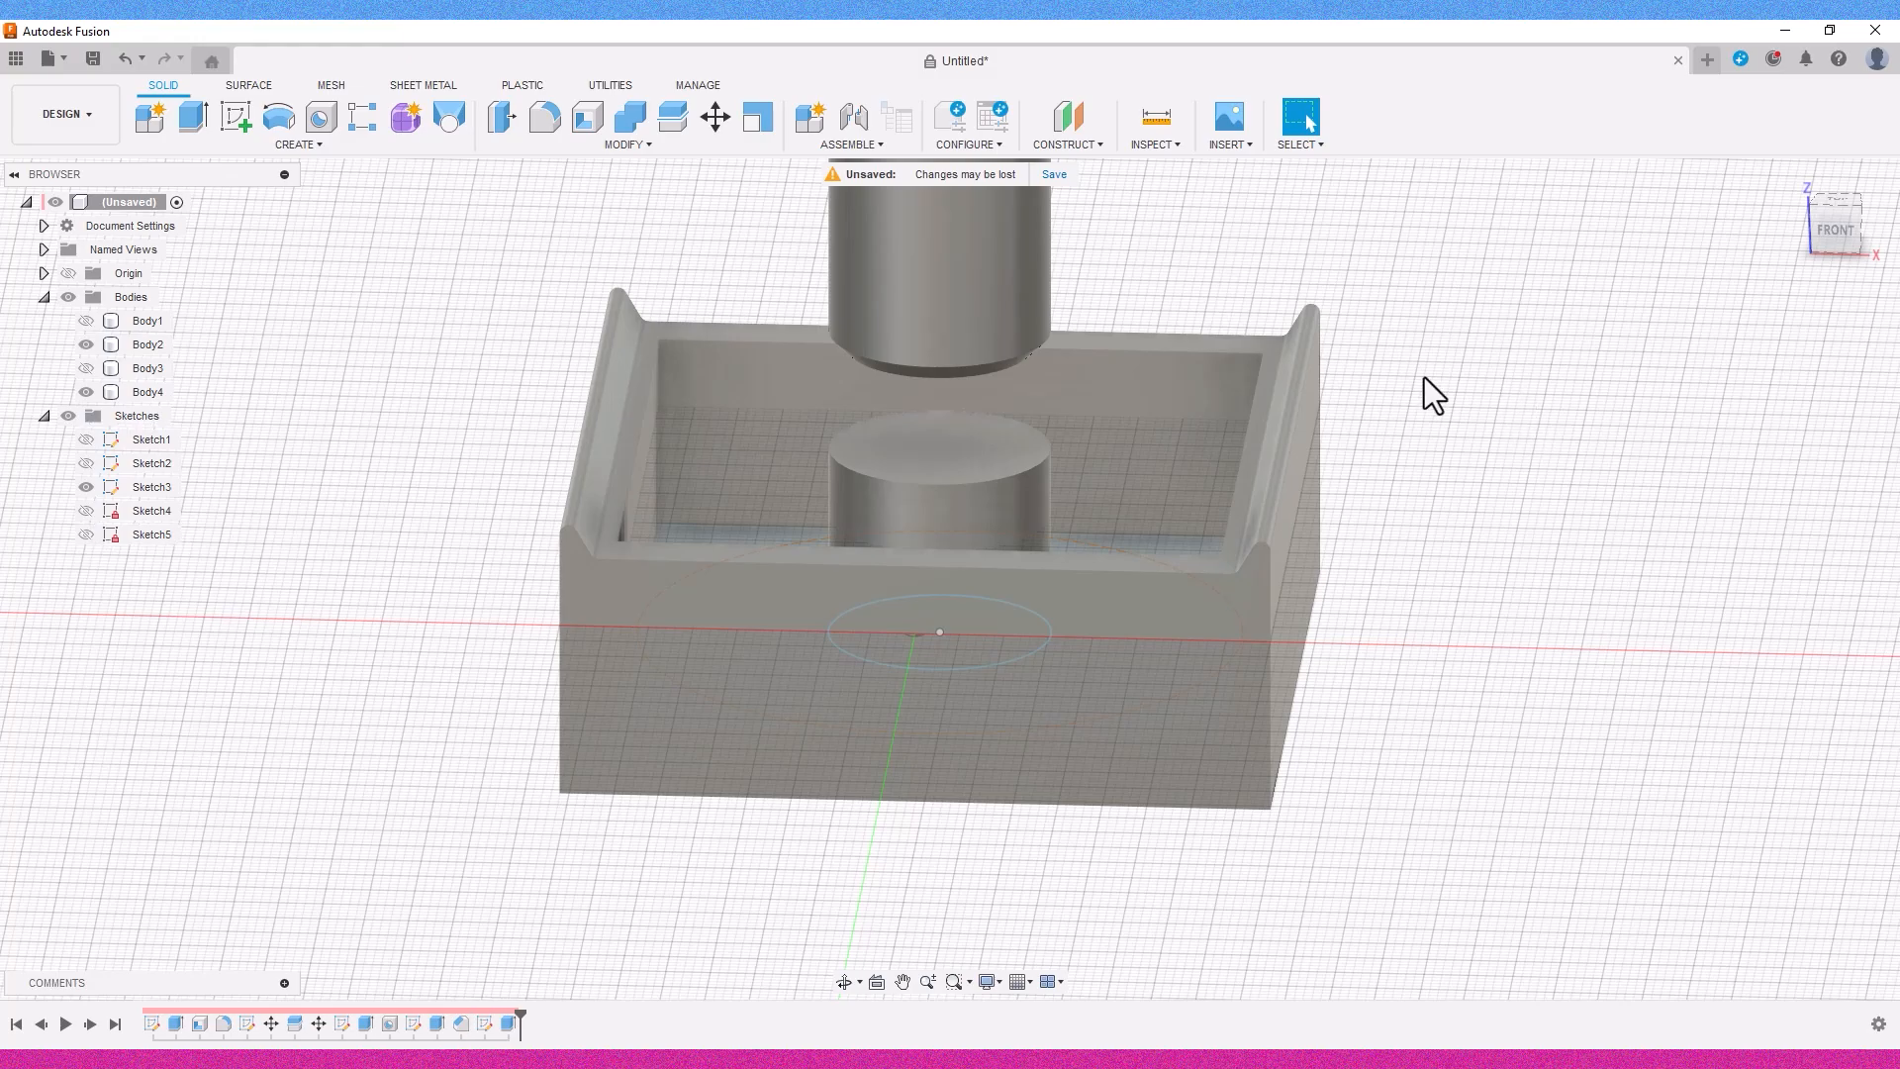
Edit the centre cut again and adjust its depth from a view below the box's base.
double_click(509, 1025)
left_click_drag(1836, 213, 1816, 169)
left_click_drag(959, 924, 1000, 804)
left_click(1784, 603)
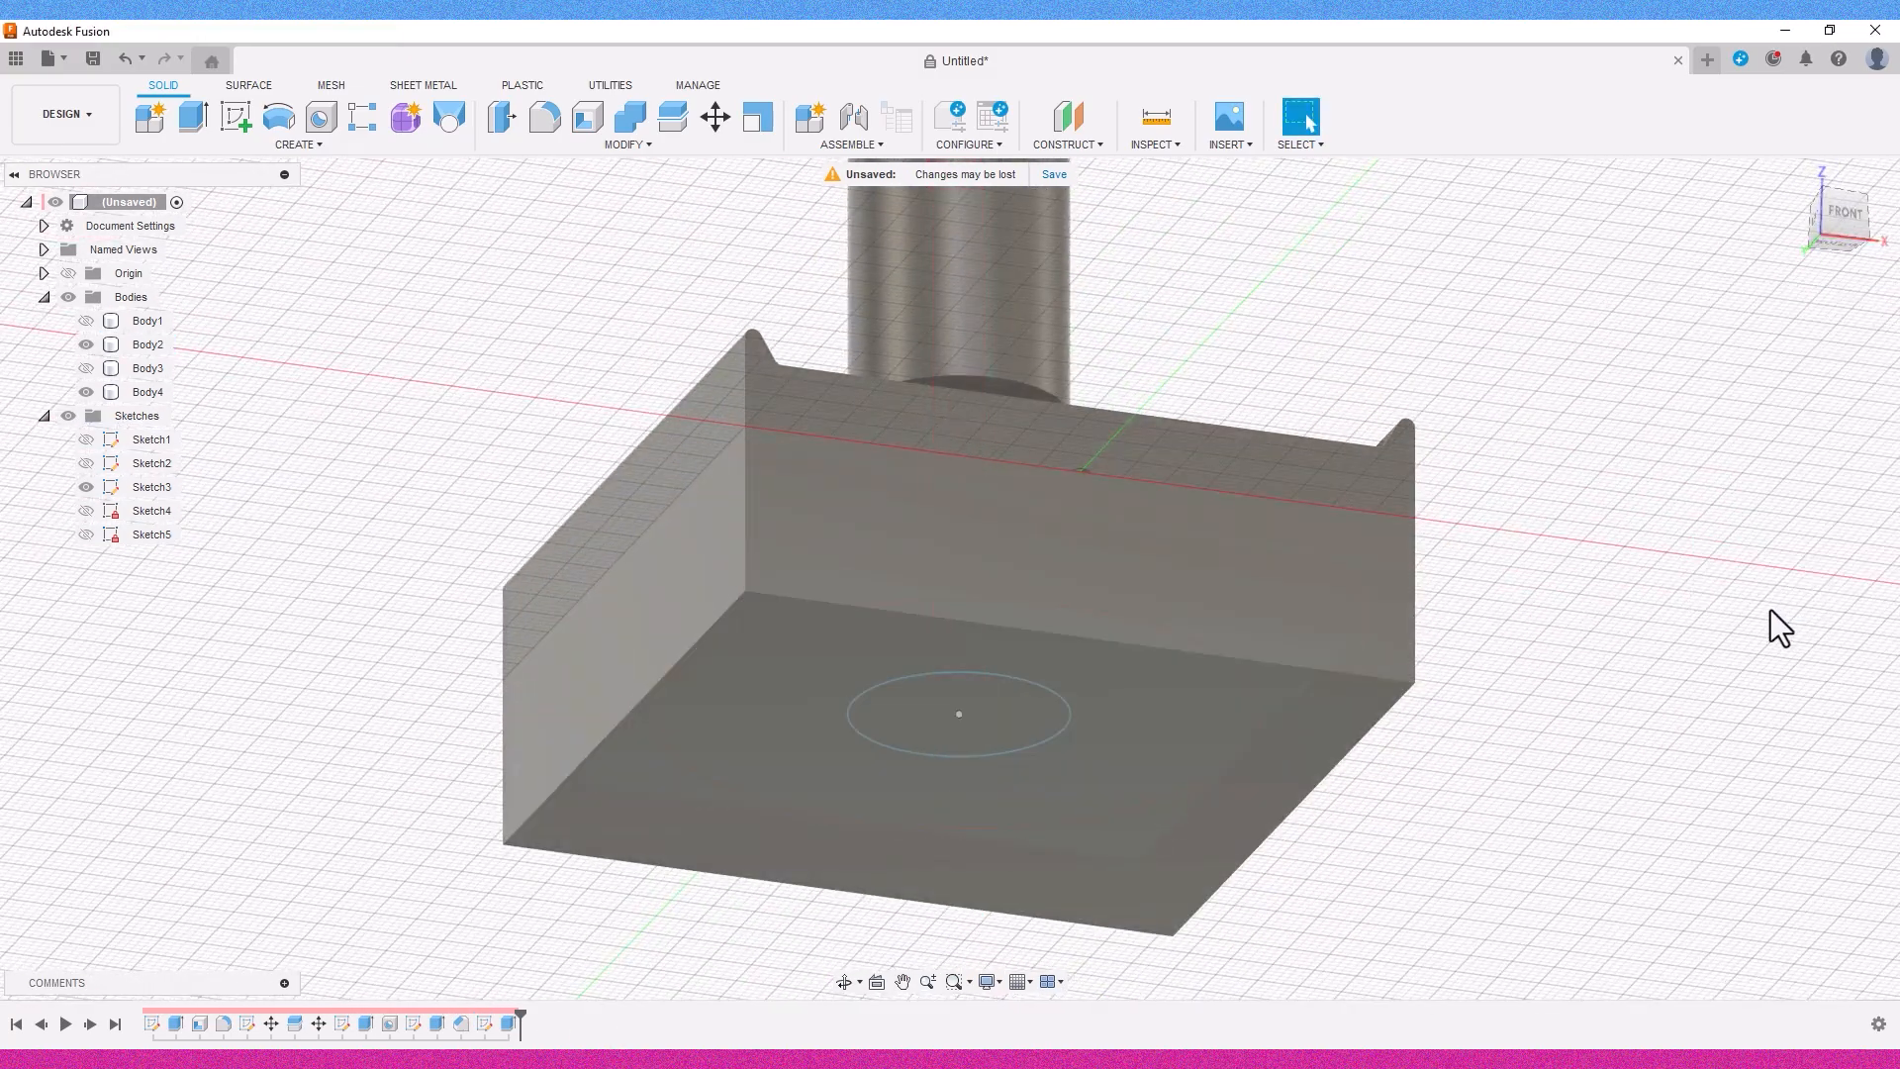
Add another extruded cut of the 6 mm circle, about 95 mm downward through the box's central post.
left_click_drag(1840, 234, 1843, 309)
scroll(1465, 554, "down", 3)
middle_click_drag(1443, 592, 1449, 664, "shift")
key("e")
scroll(1103, 453, "up", 3)
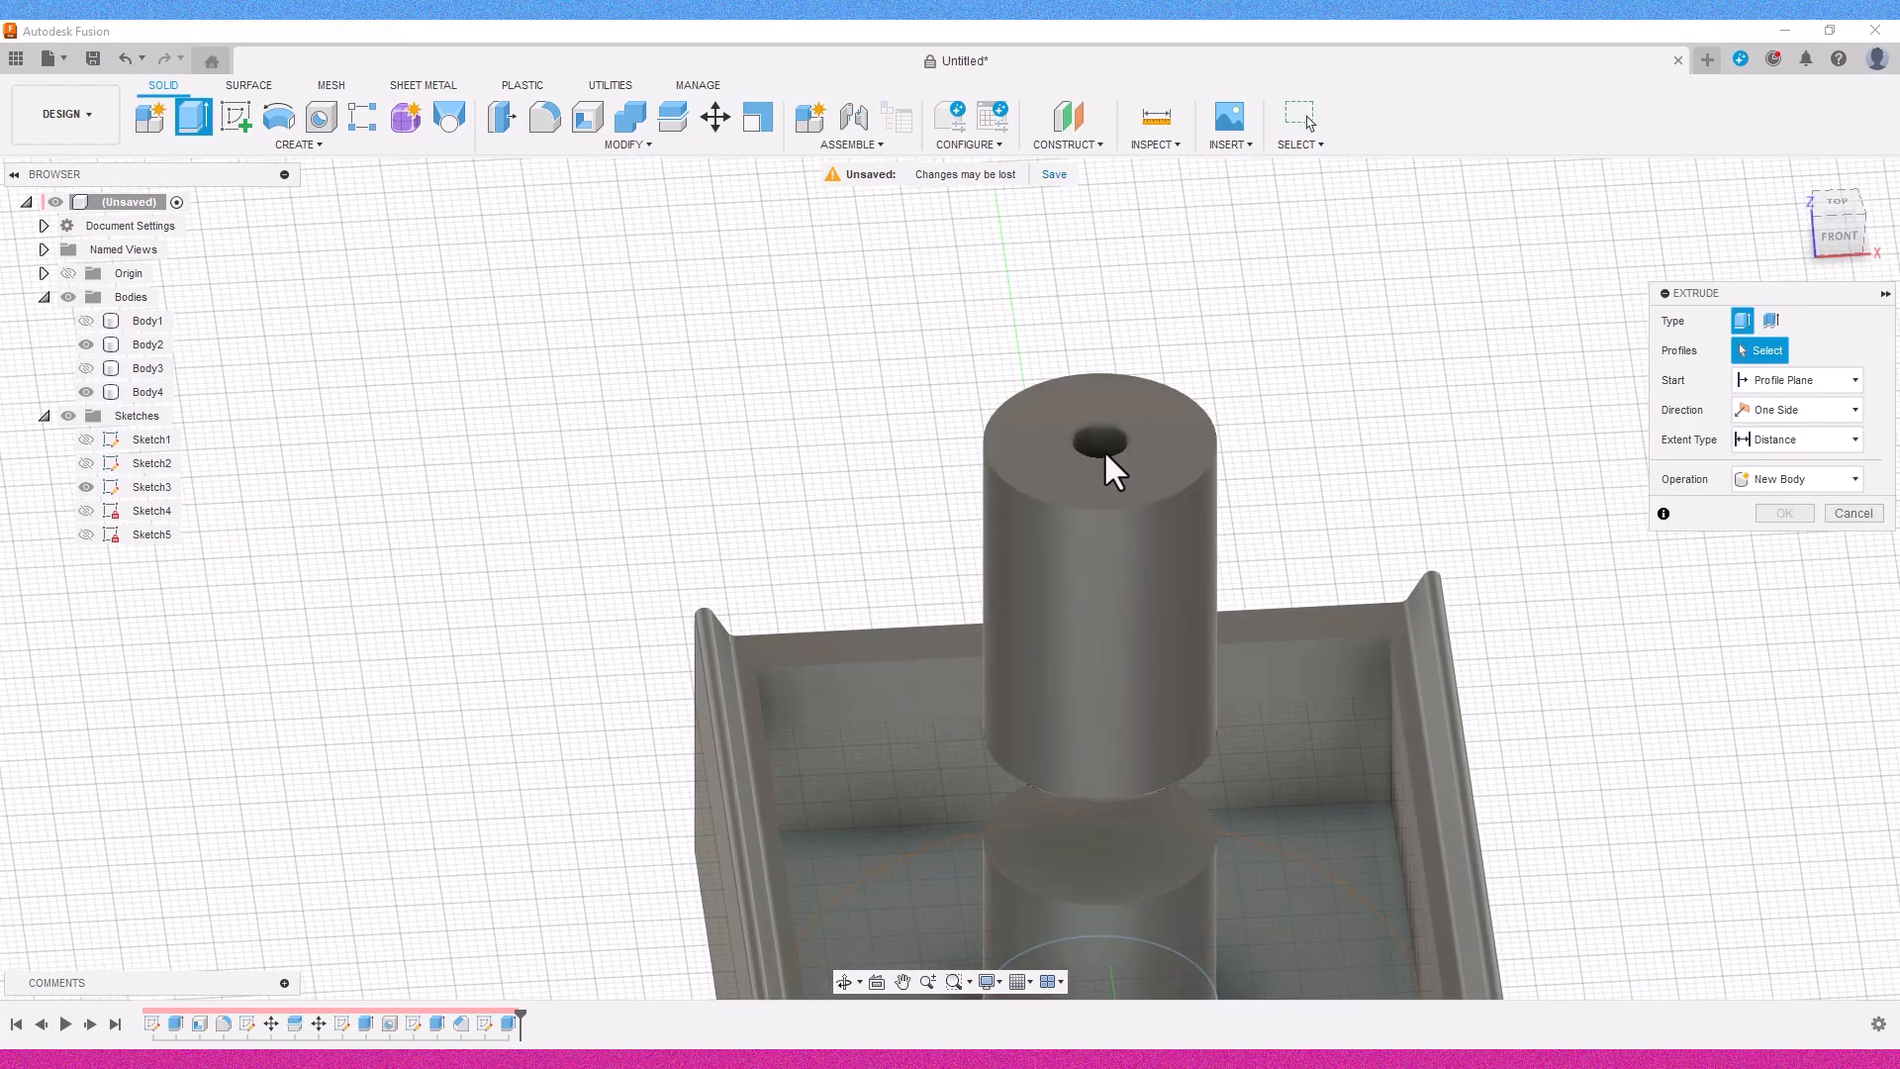
left_click(1109, 441)
scroll(1112, 442, "down", 3)
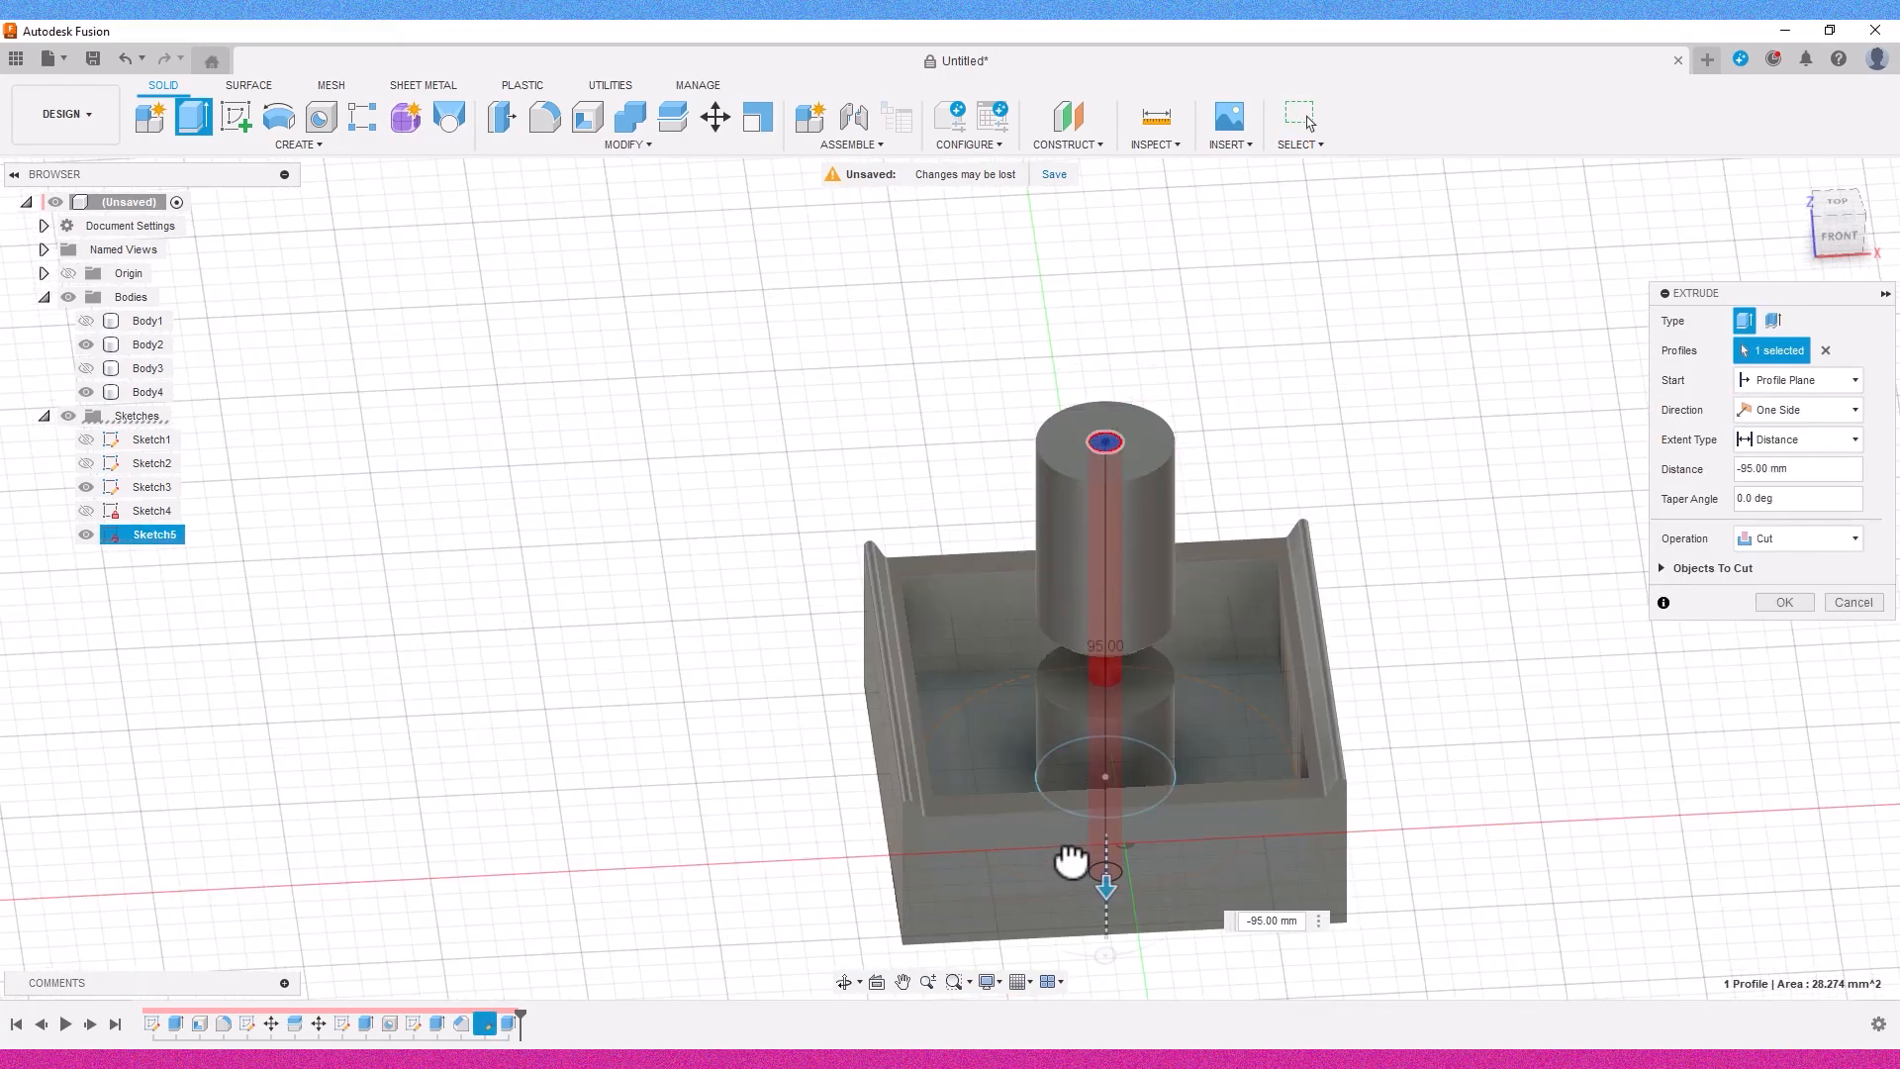
left_click(1837, 234)
key("Return")
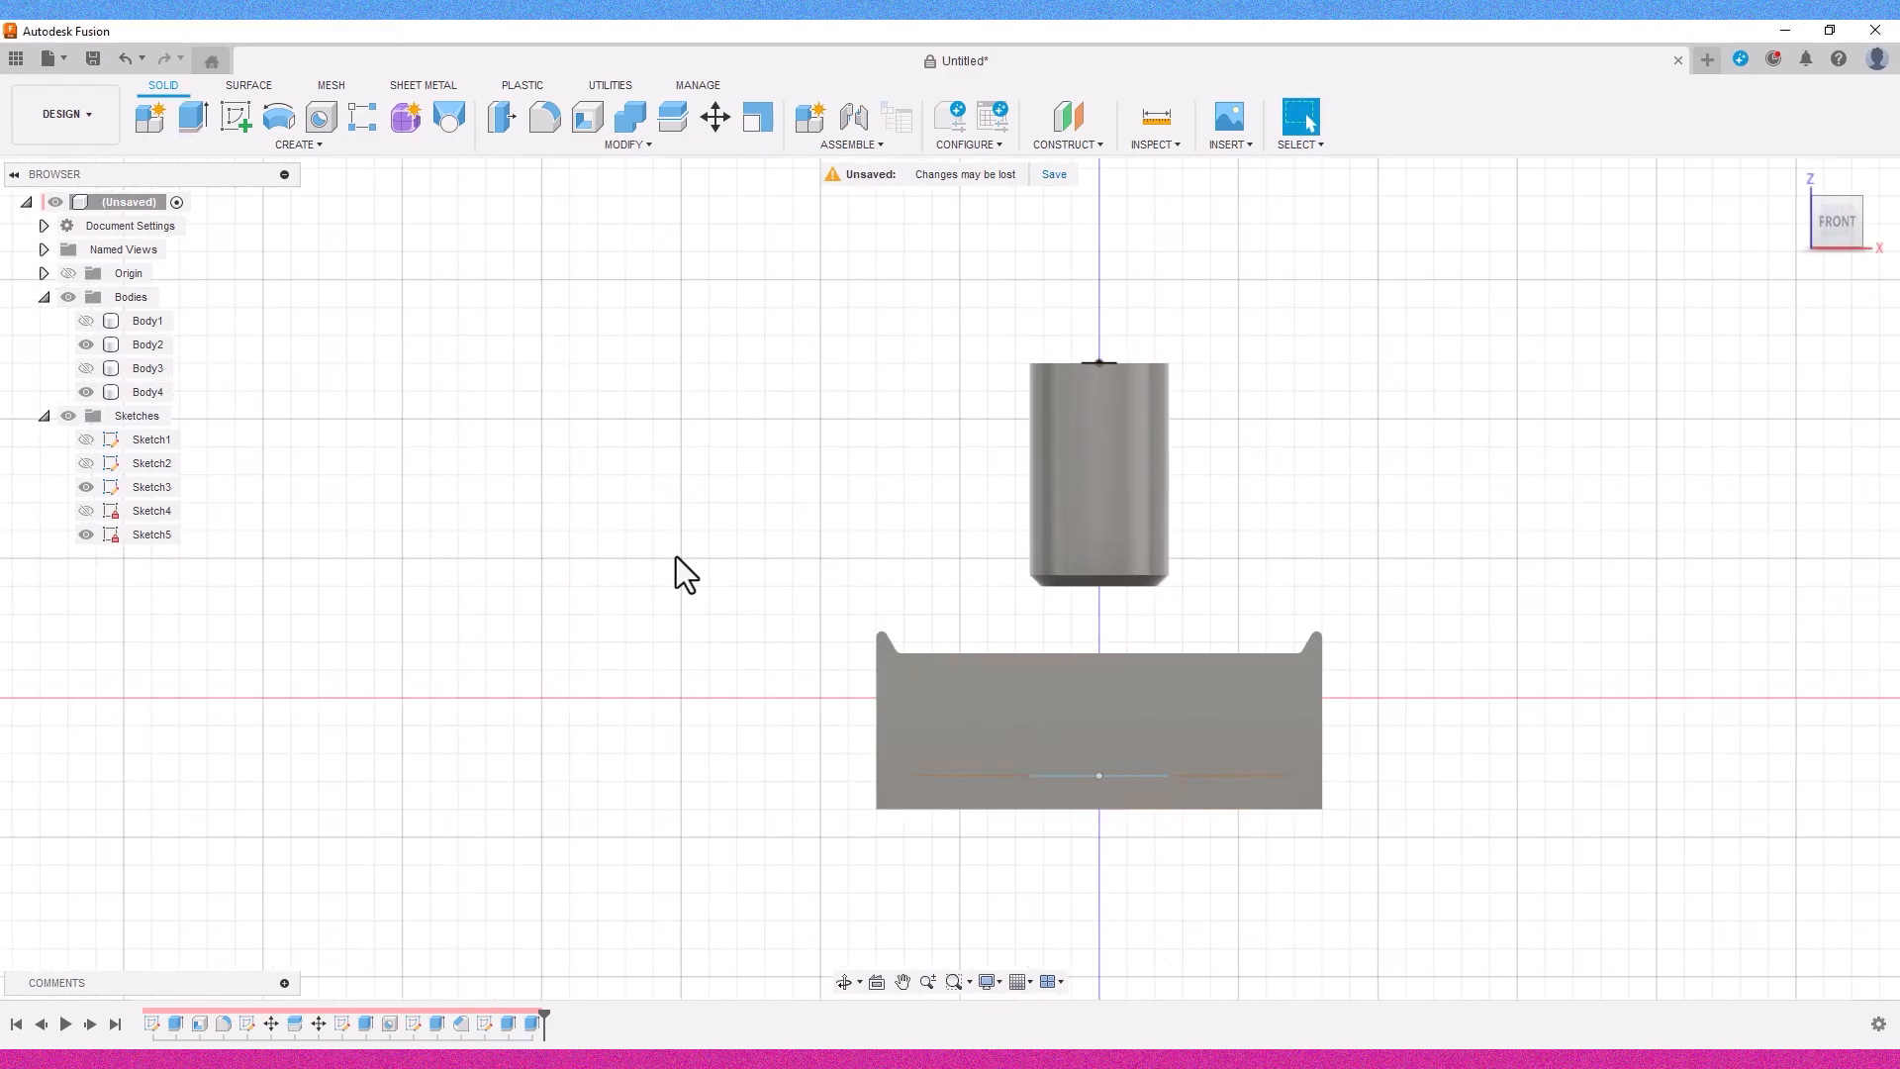
Hide the box body and the visible sketches, and view the cylinder from below.
mouse_move(832, 525)
middle_mouse_down("shift")
mouse_move(844, 538)
mouse_move(861, 479)
mouse_move(836, 518)
middle_mouse_up("shift")
scroll(1097, 586, "up", 3)
left_click_drag(1837, 235, 1841, 194)
left_click(86, 345)
left_click(1847, 263)
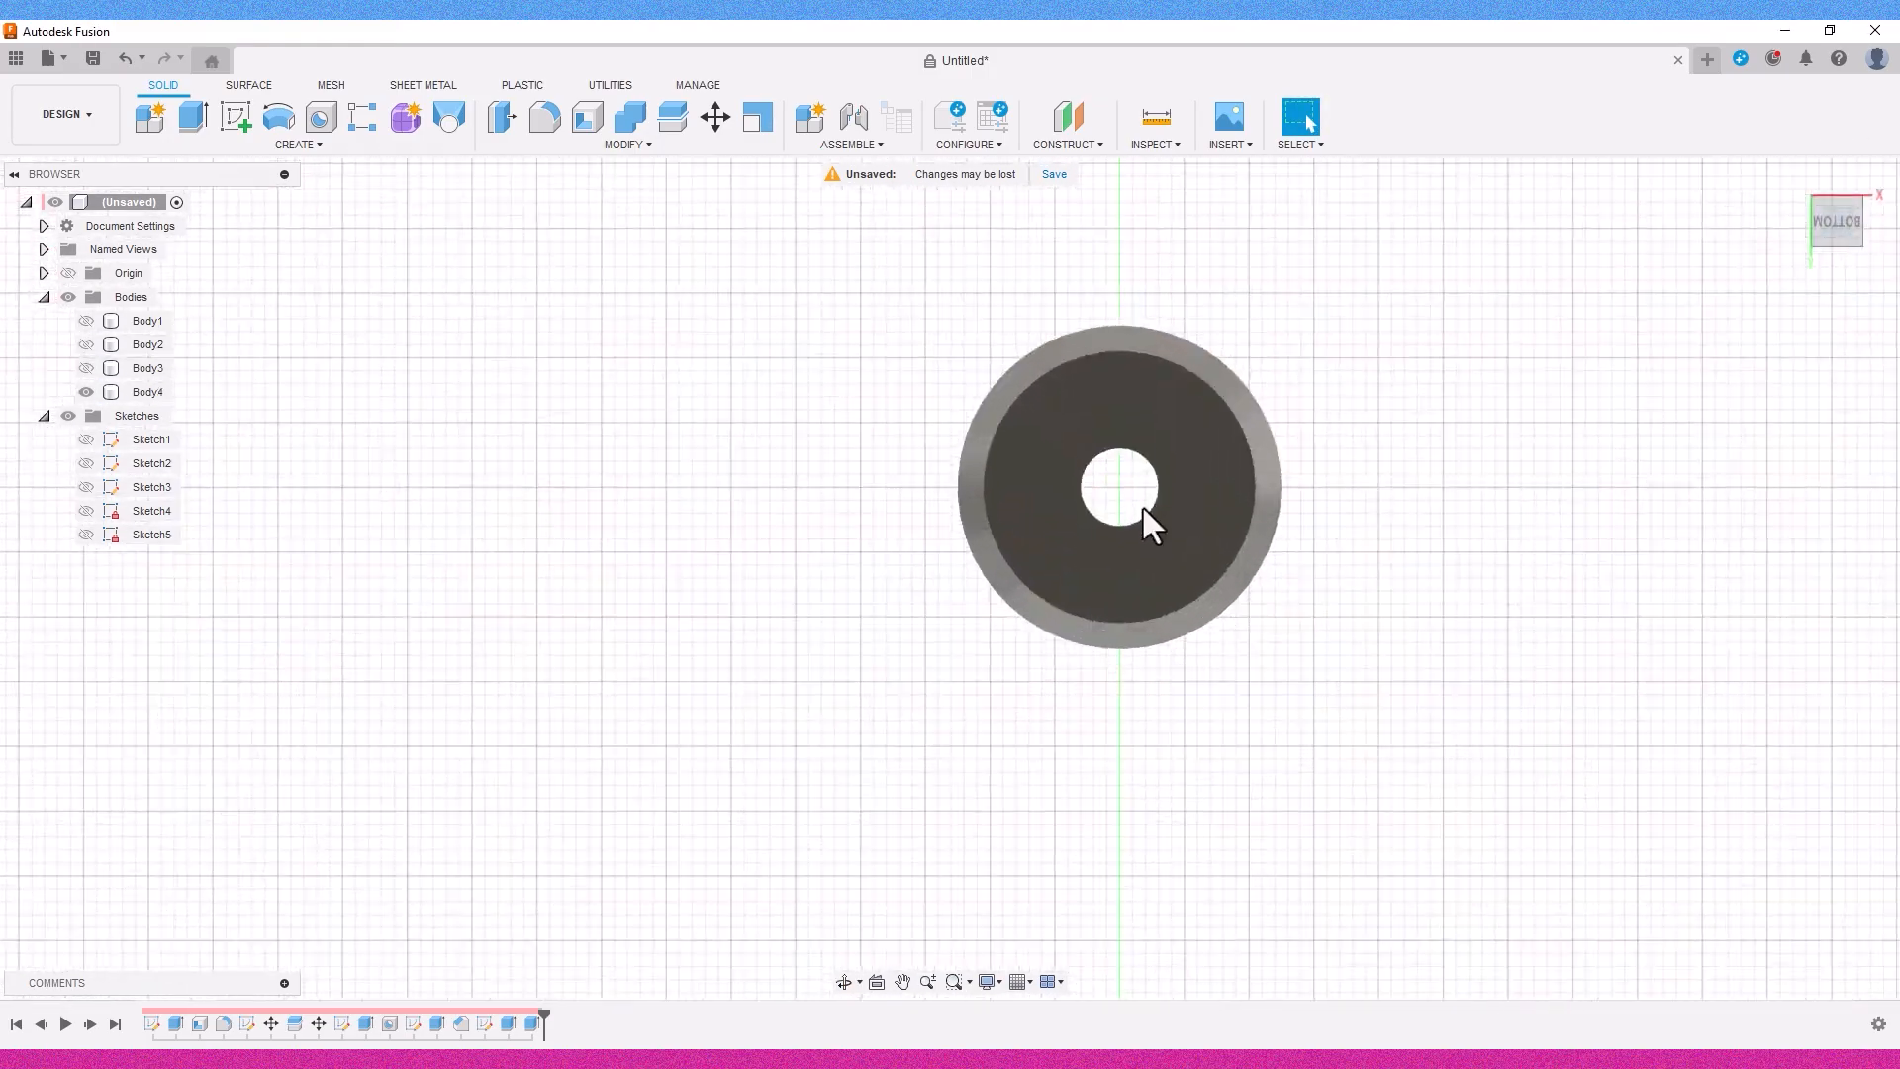
Sketch a six-sided polygon with a 4.5 mm radius on the cylinder's bottom face, centred on the hole.
left_click(947, 396)
middle_click_drag(569, 312, 579, 278, "shift")
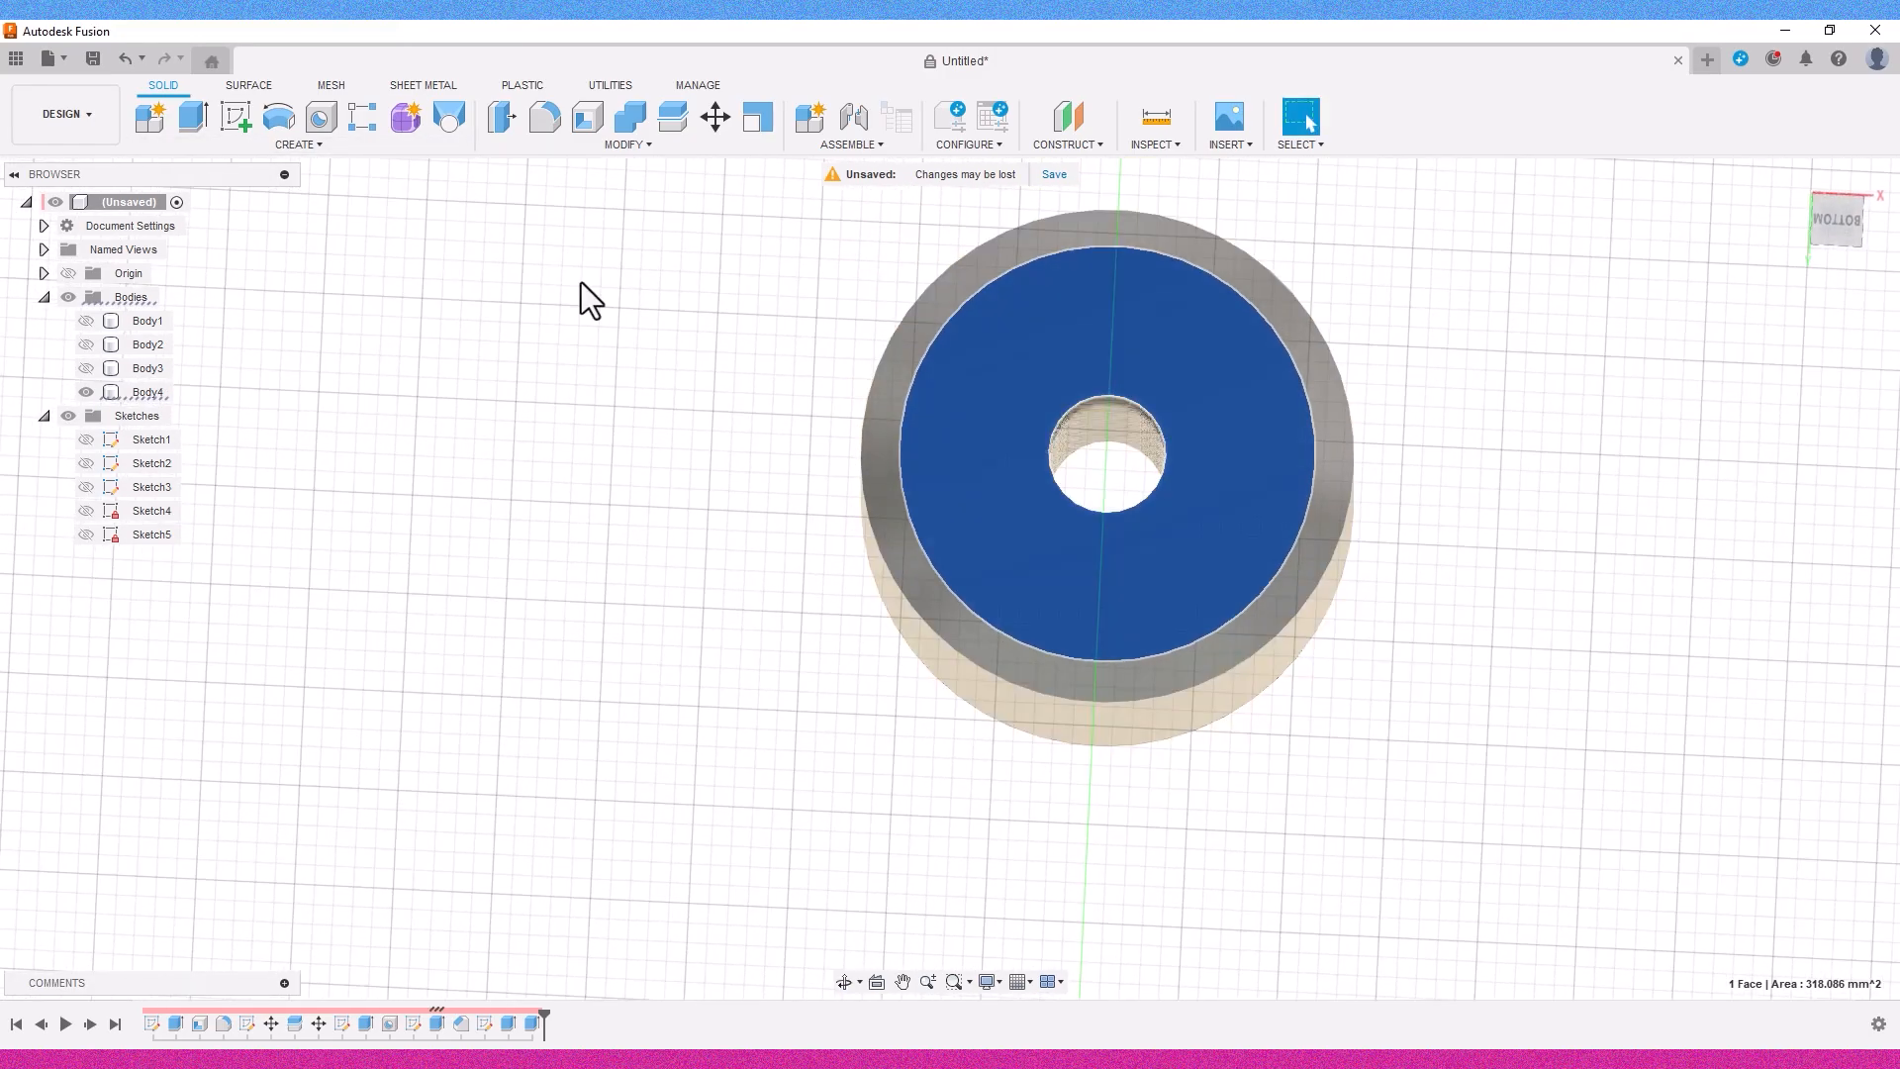
left_click(1839, 220)
left_click(234, 125)
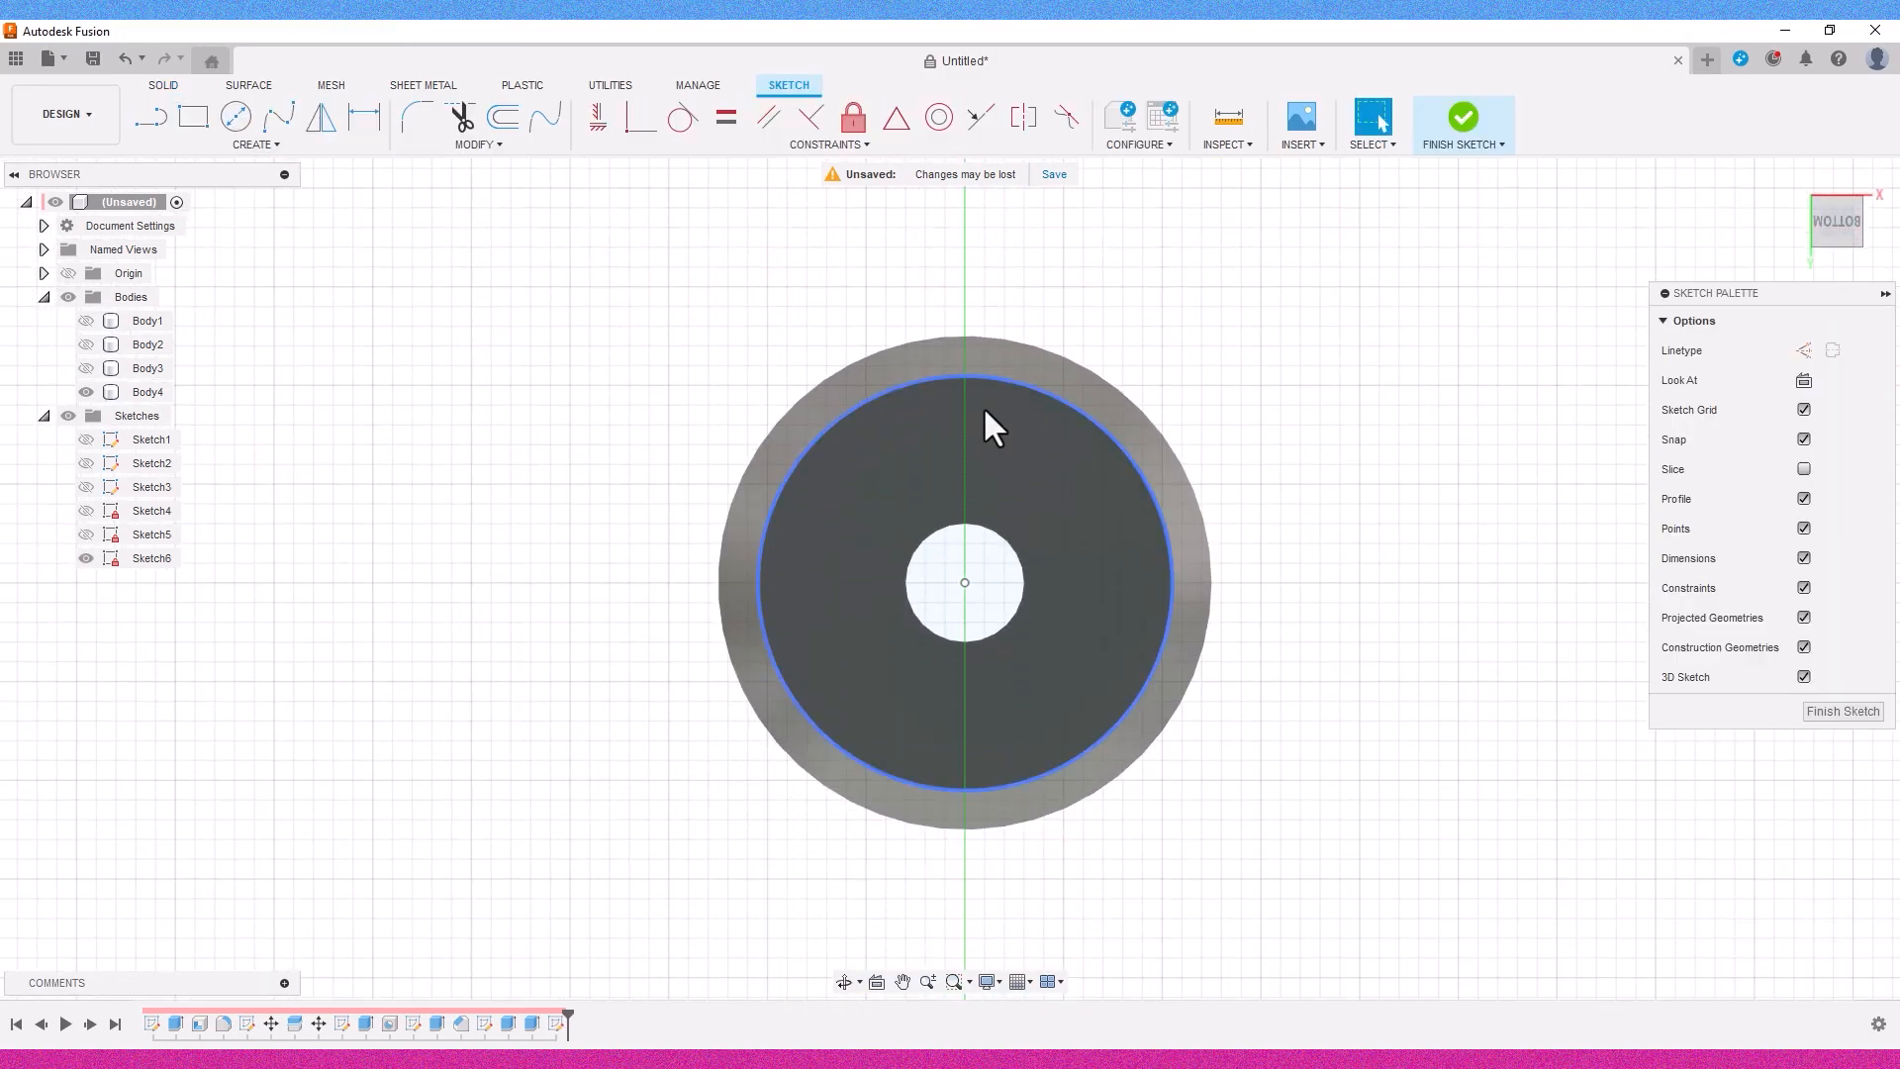
left_click(263, 145)
mouse_move(168, 246)
left_click(322, 276)
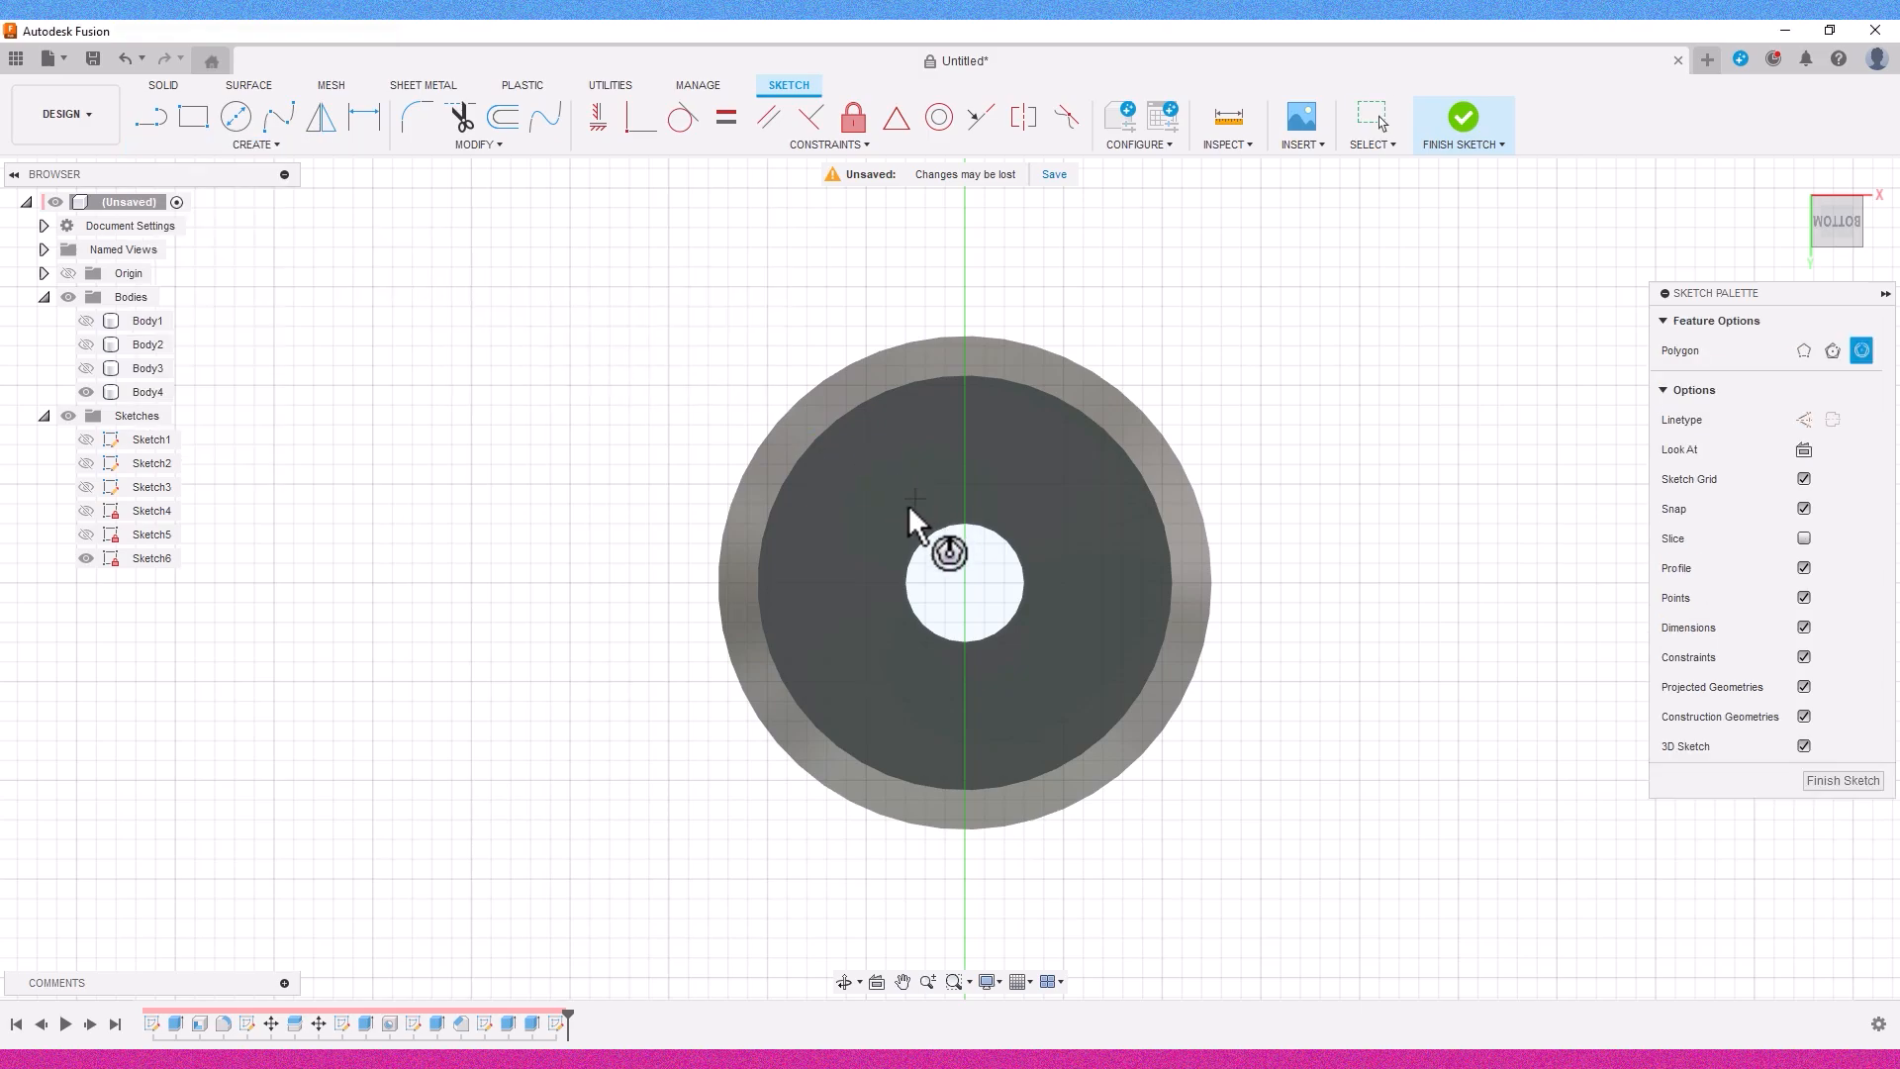
scroll(907, 584, "up", 1)
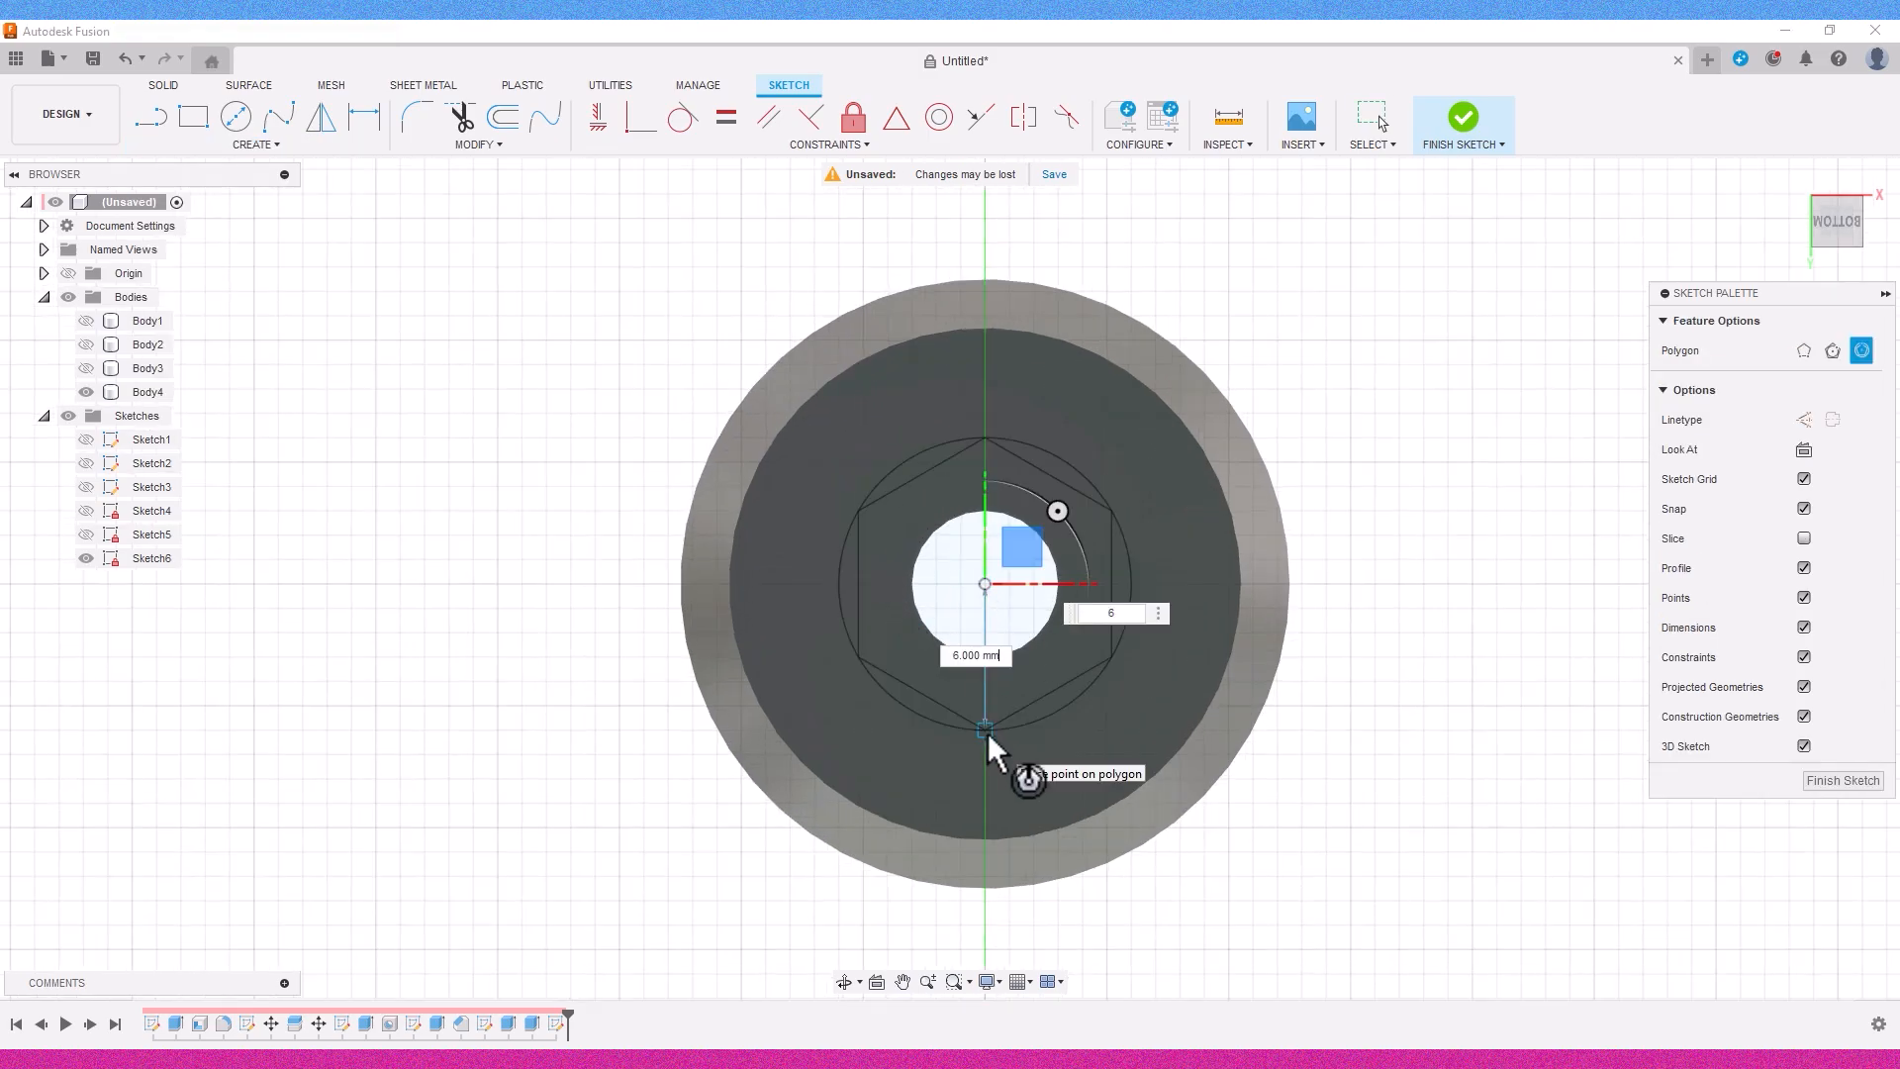
type("9")
type("4.5")
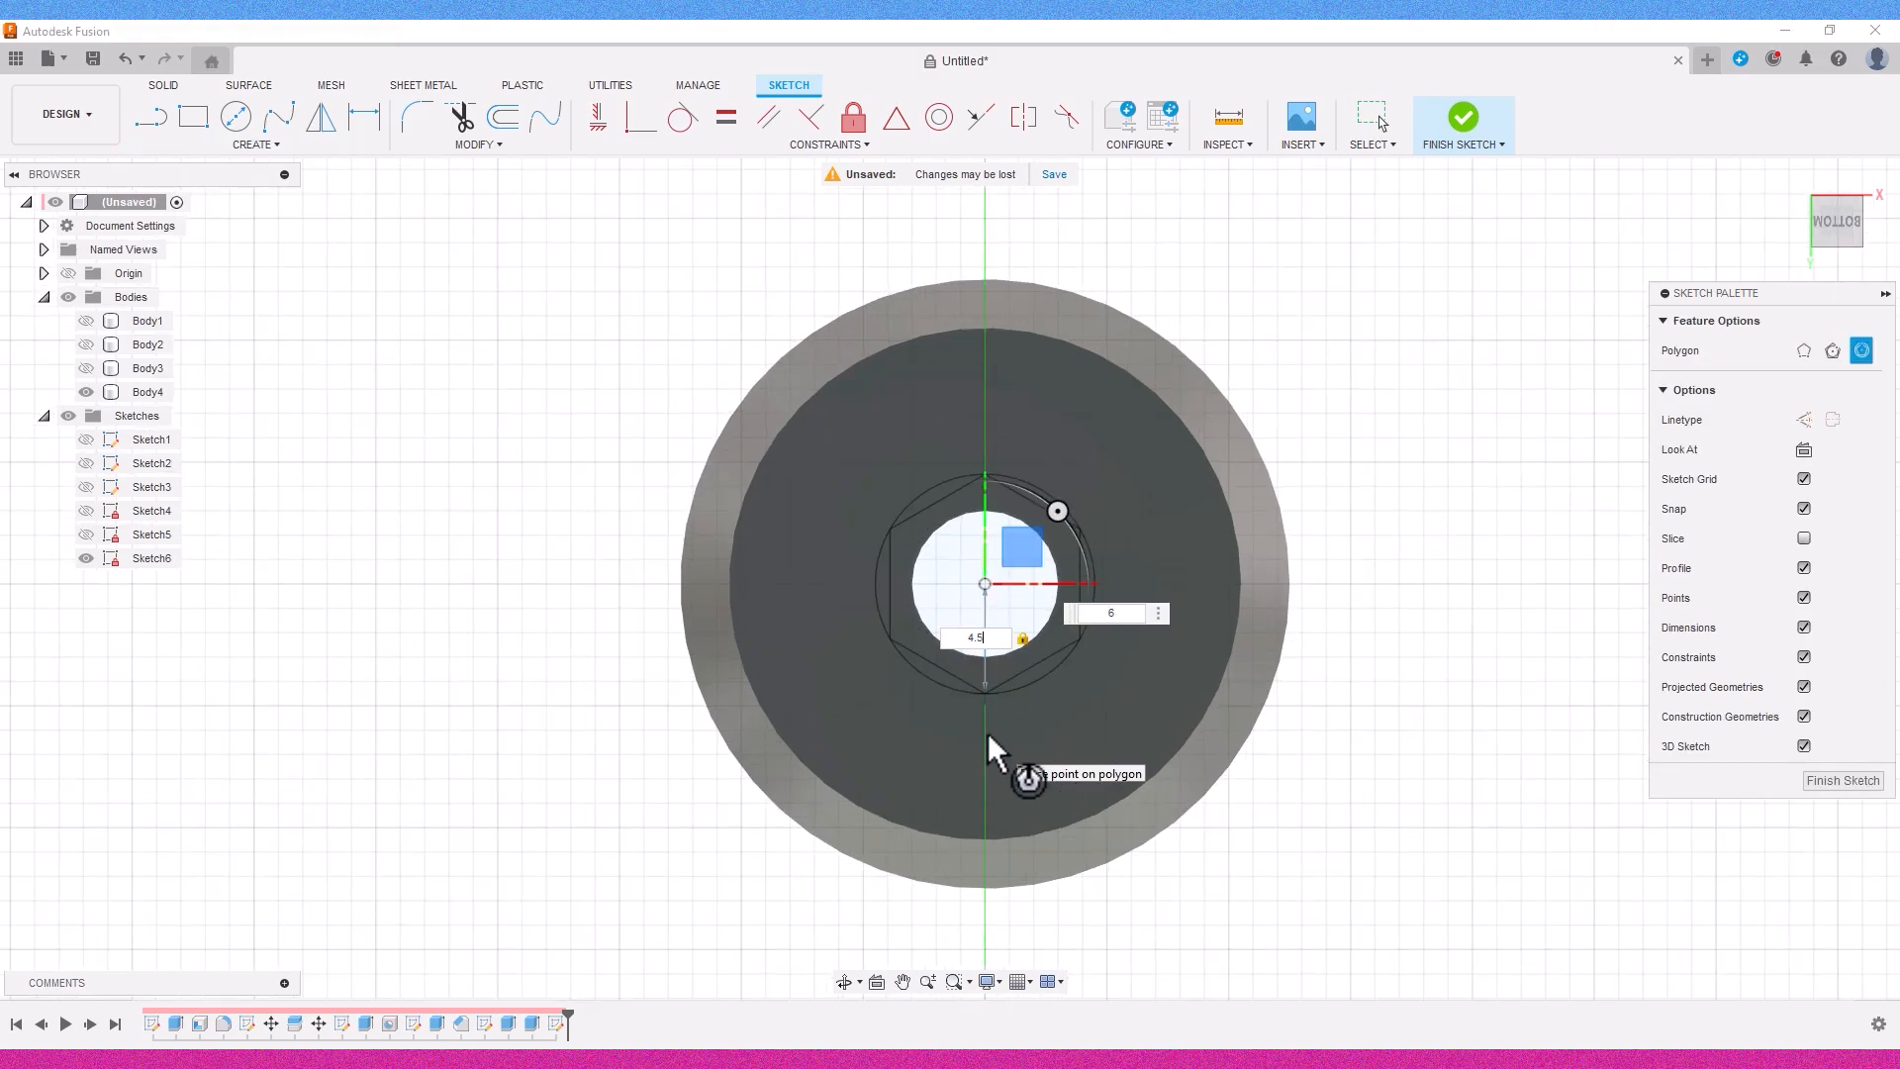
key("Return")
Measure the distance between the hexagon's two opposite corners.
left_click(1228, 117)
left_click(985, 475)
left_click(984, 693)
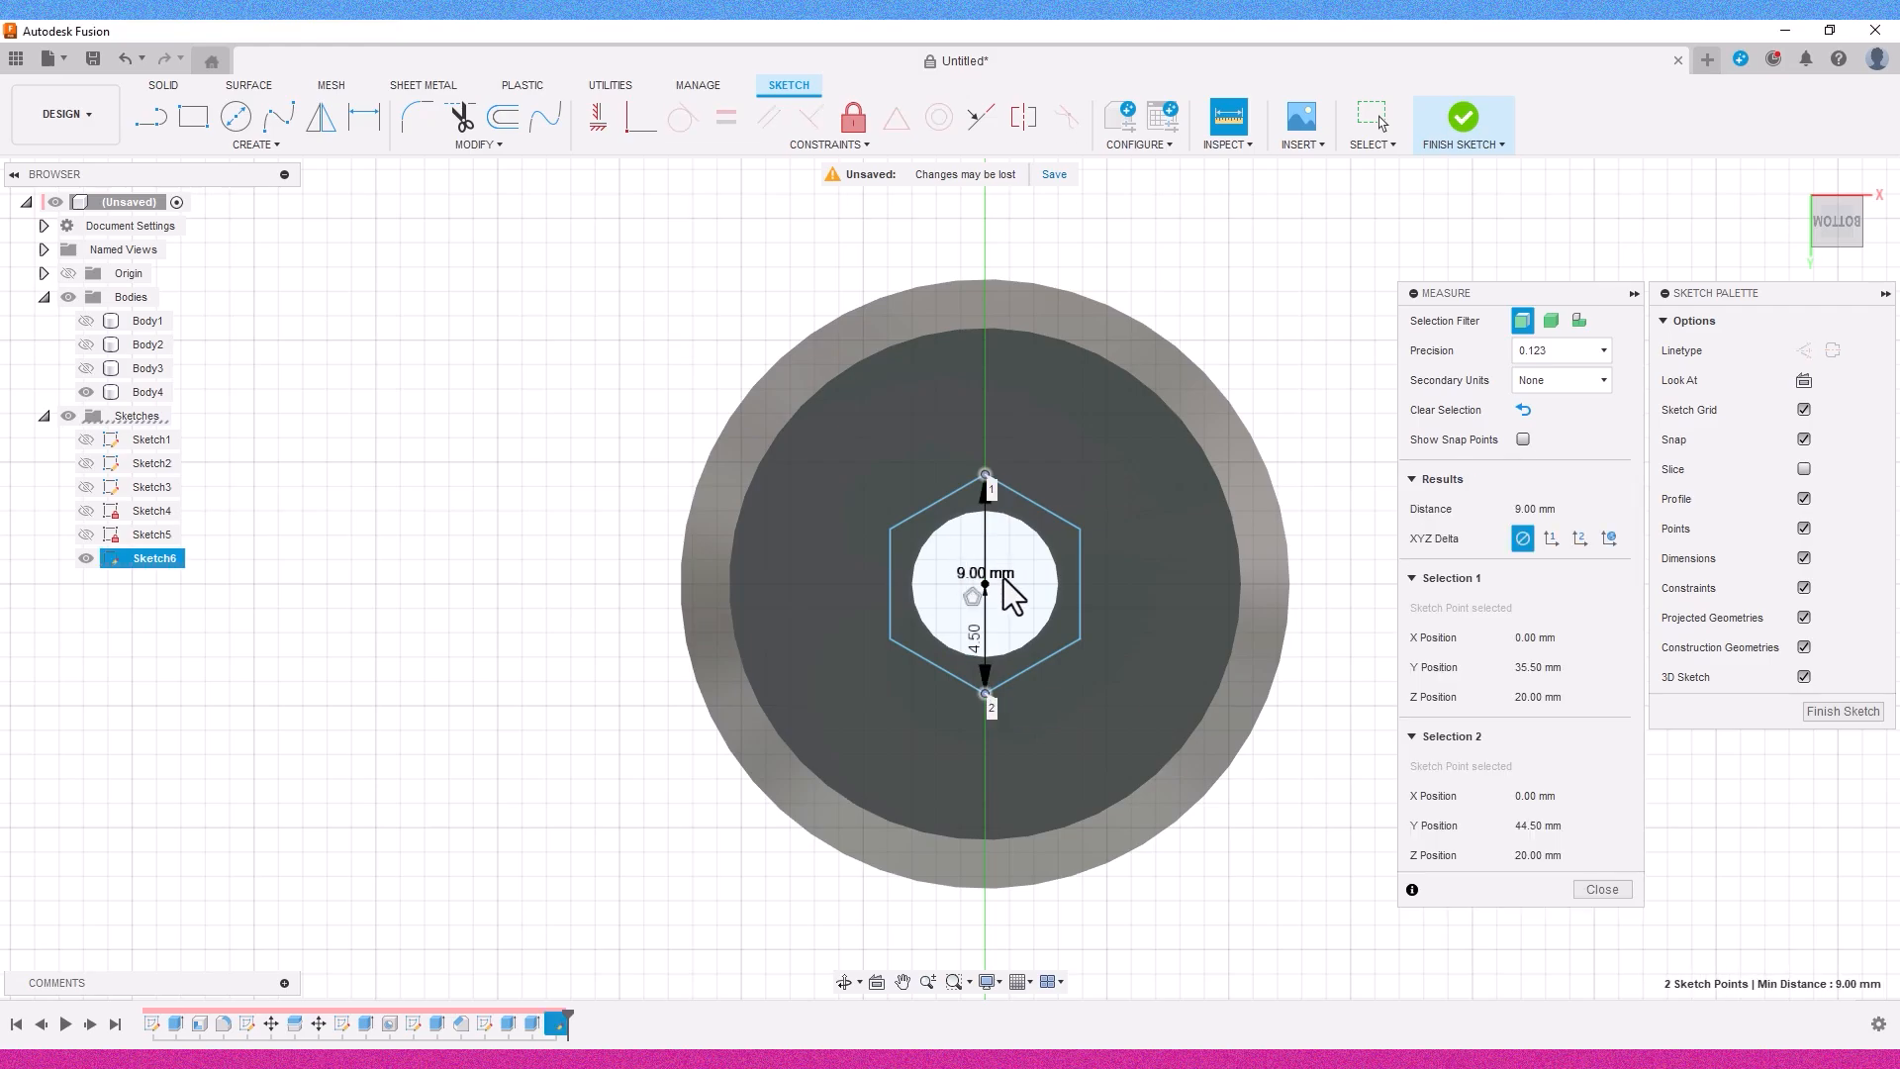
left_click(983, 543)
left_click(1586, 469)
Cut the hexagon profile around the hole 10 mm into the cylinder's bottom face.
left_click_drag(1839, 219, 1847, 241)
left_click(1057, 556)
key("e")
left_click_drag(1058, 577, 1063, 493)
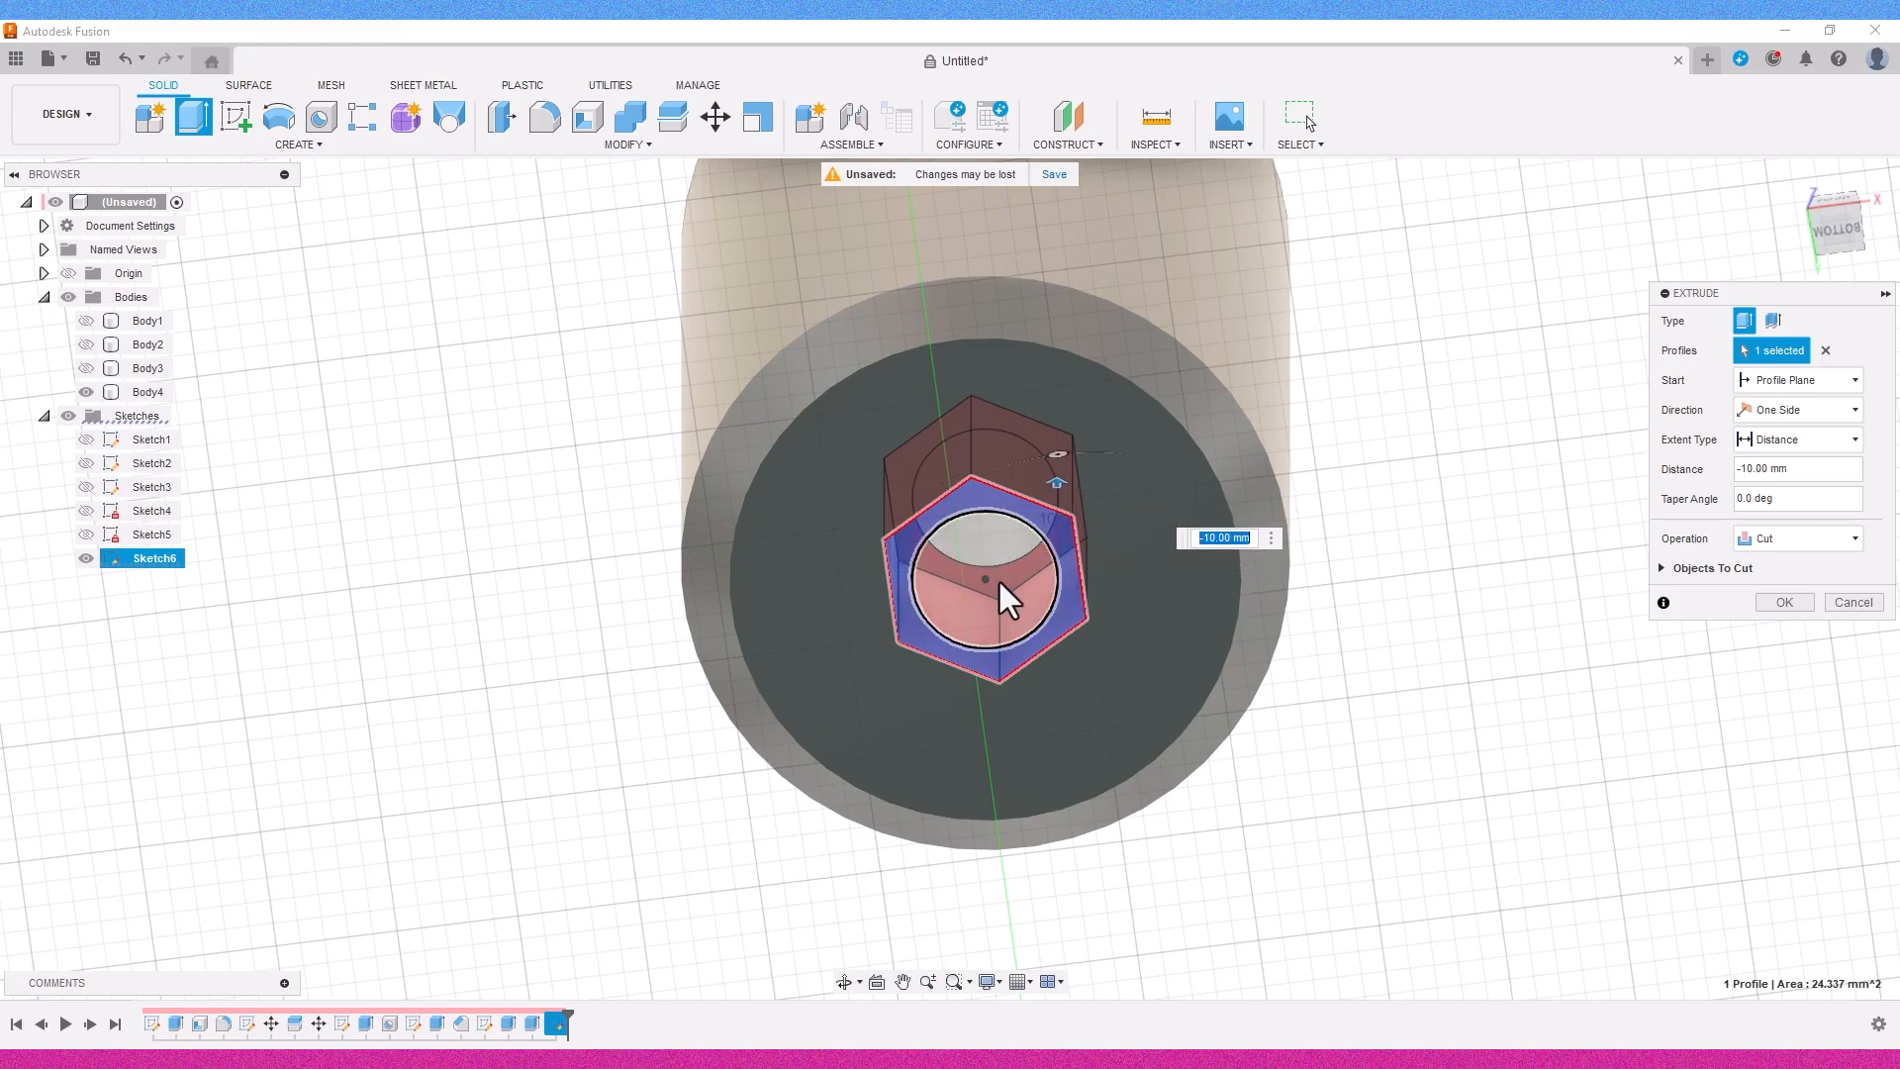
left_click(1785, 602)
Sketch a 10 mm diameter circle on the cylinder's top face, concentric with the central hole.
left_click(1838, 194)
mouse_move(1841, 198)
left_mouse_down()
mouse_move(1845, 230)
mouse_move(1873, 28)
mouse_move(1861, 253)
left_mouse_up()
middle_click_drag(1610, 466, 1590, 749)
scroll(1582, 390, "down", 3)
middle_click_drag(1583, 396, 1524, 586)
left_click(1262, 348)
left_click(243, 121)
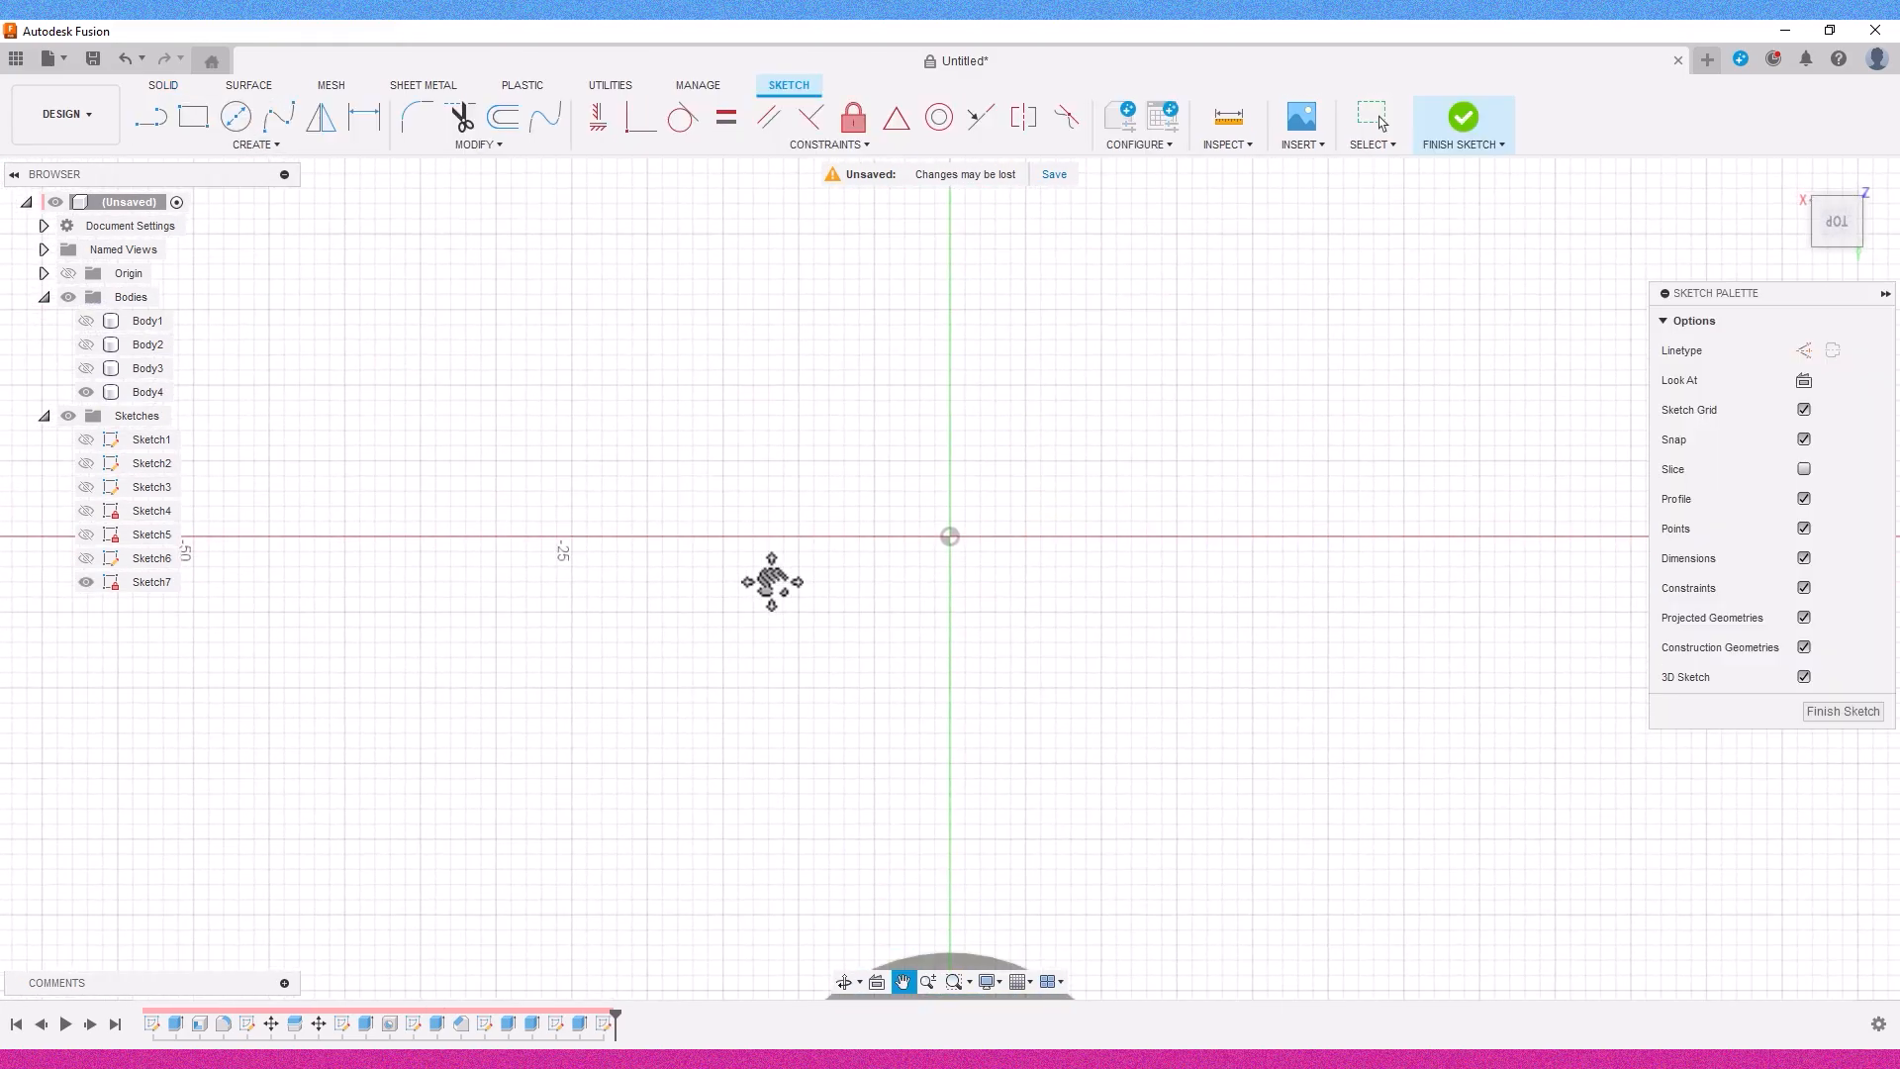
left_click(238, 120)
type("10")
key("Return")
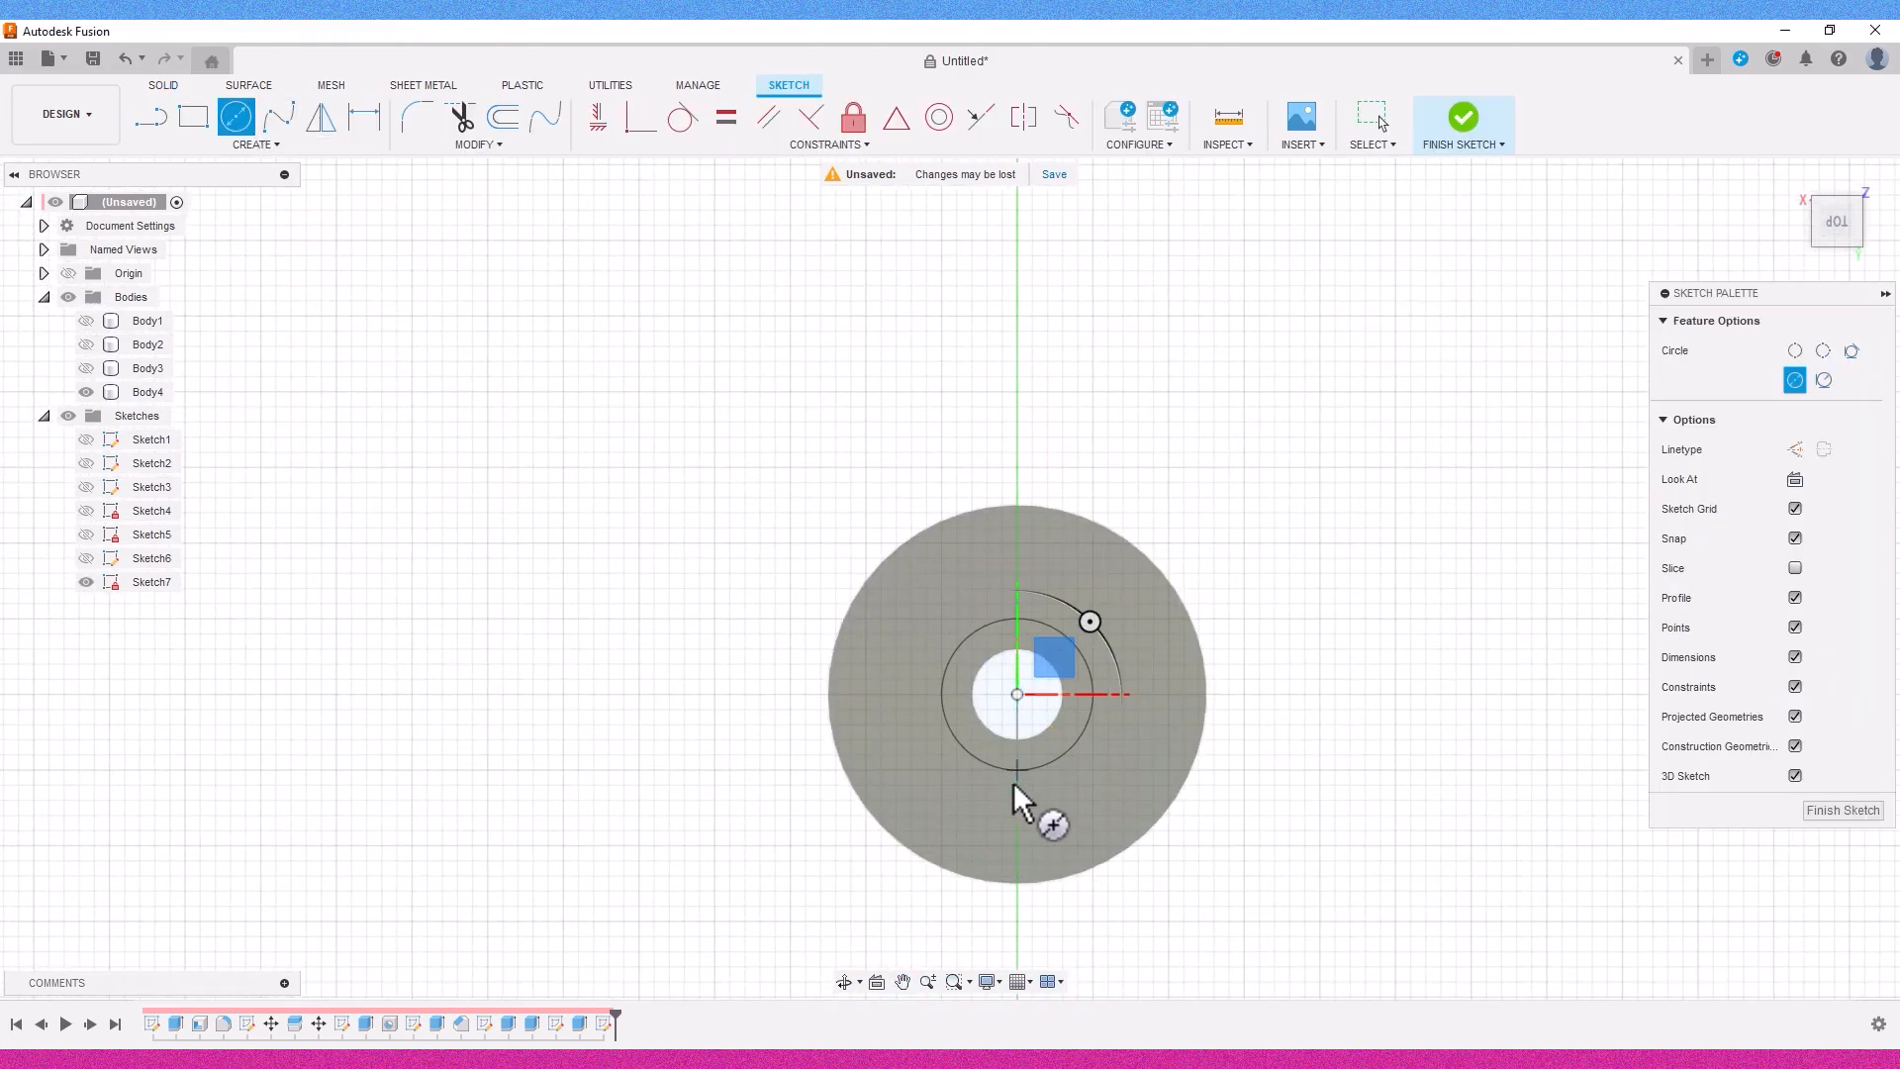
key("Escape")
left_click(1471, 125)
Cut the ring between the 10 mm circle and the hole 20 mm deep into the cylinder's top.
key("e")
left_click(1156, 341)
left_click_drag(1150, 334, 1151, 435)
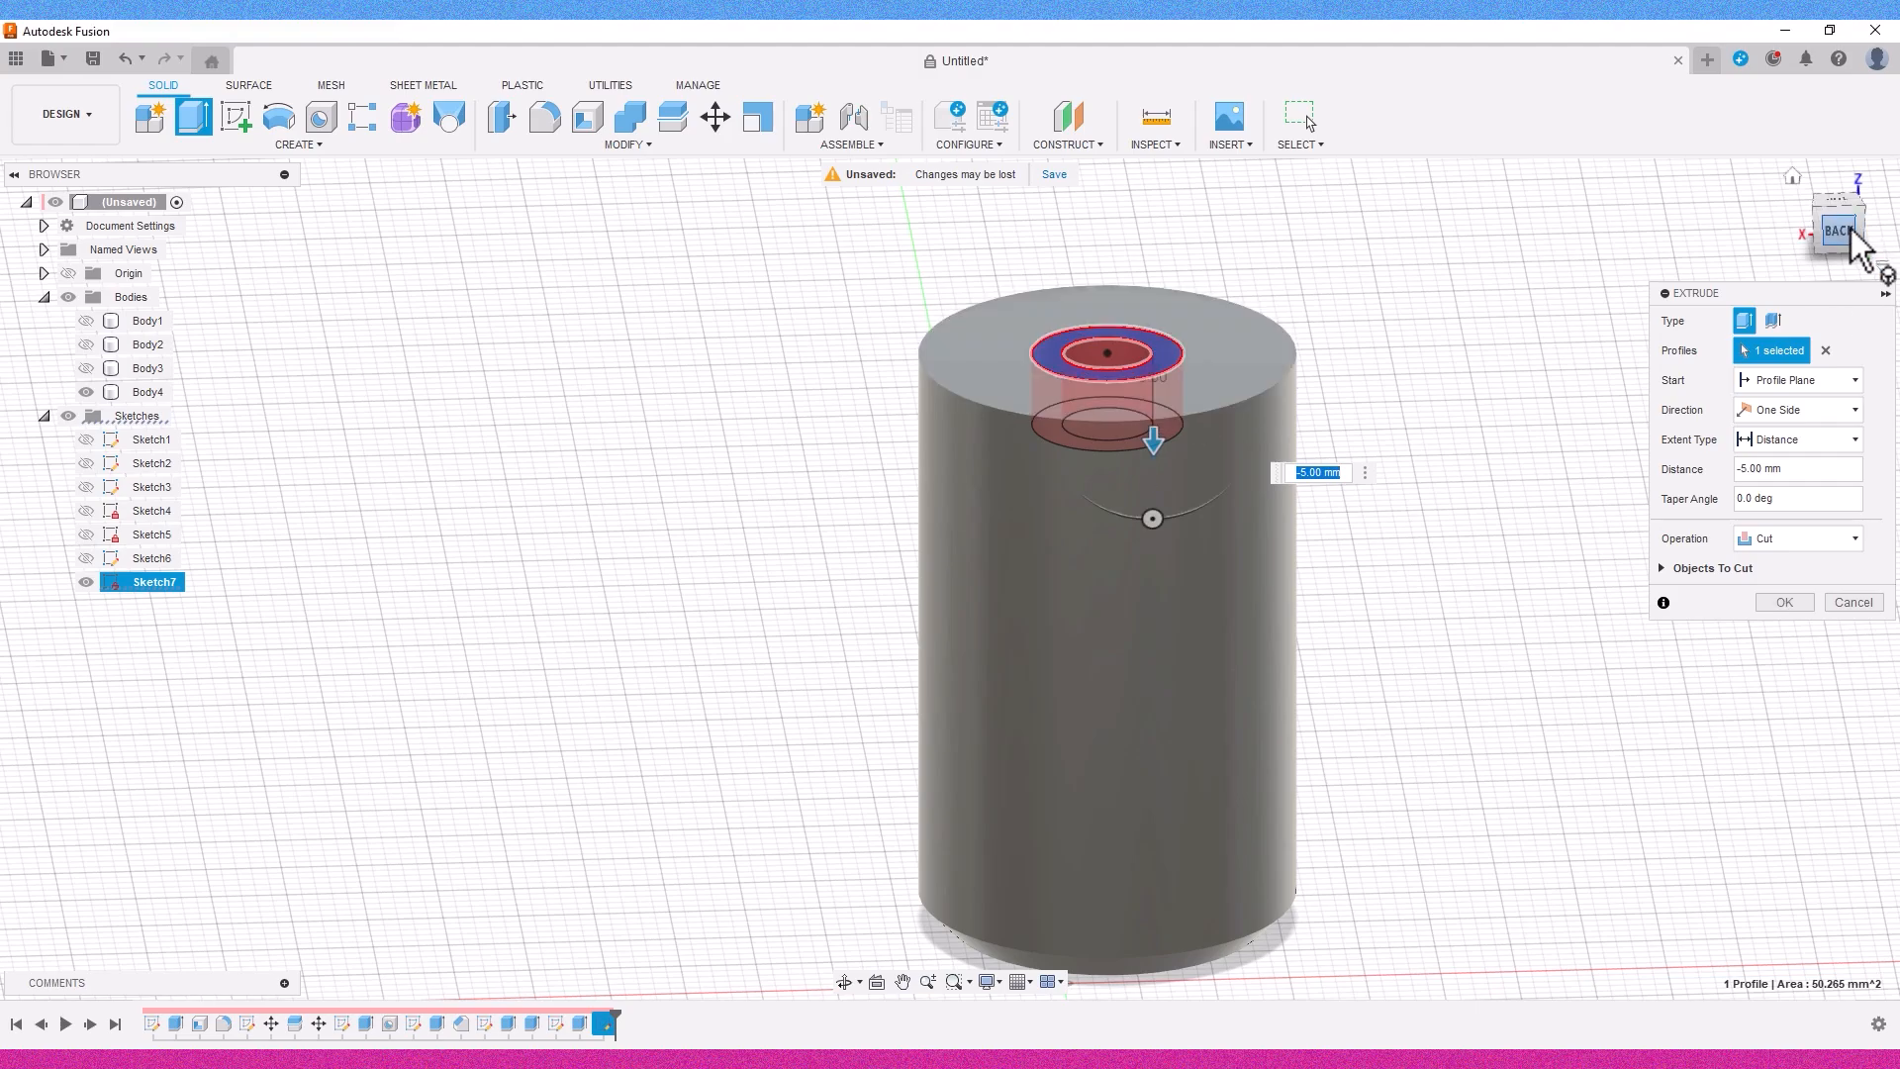
left_click_drag(1853, 243, 1849, 64)
left_click_drag(1155, 426, 1156, 582)
left_click(1837, 204)
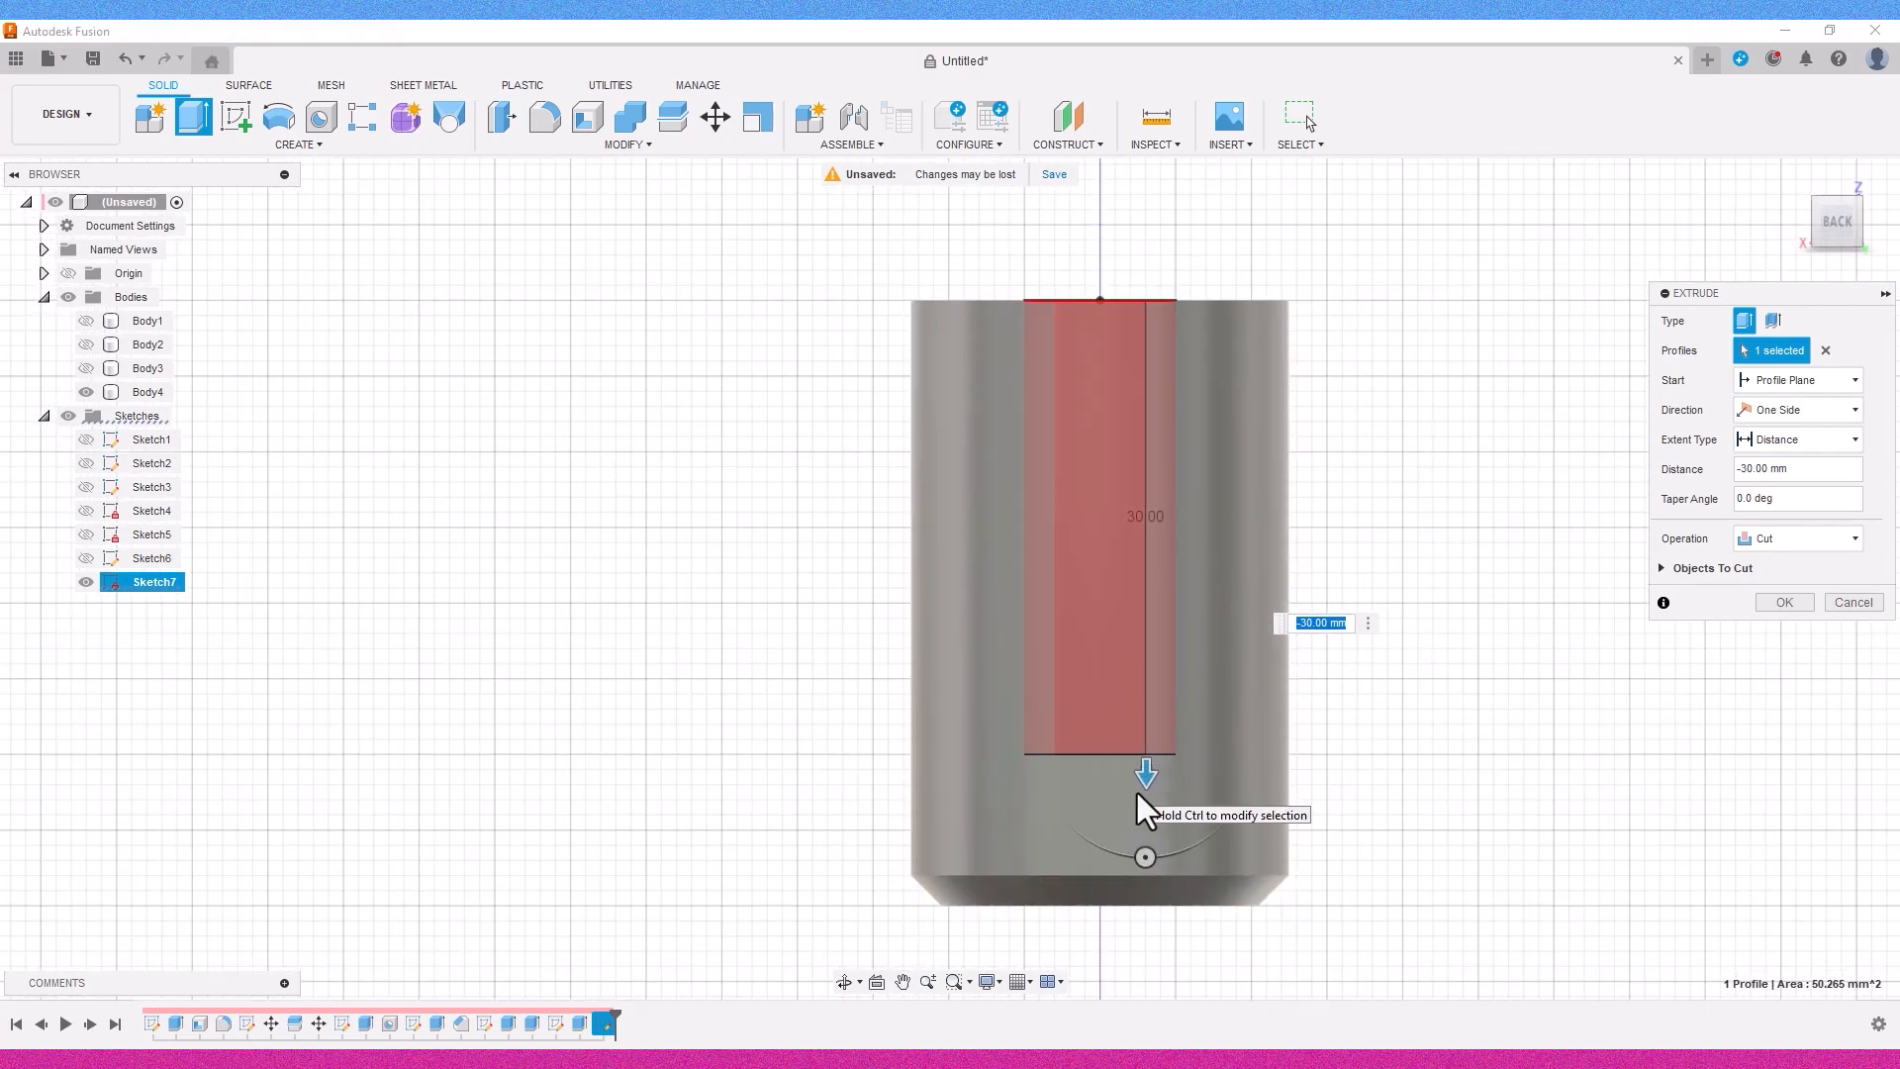
type("10")
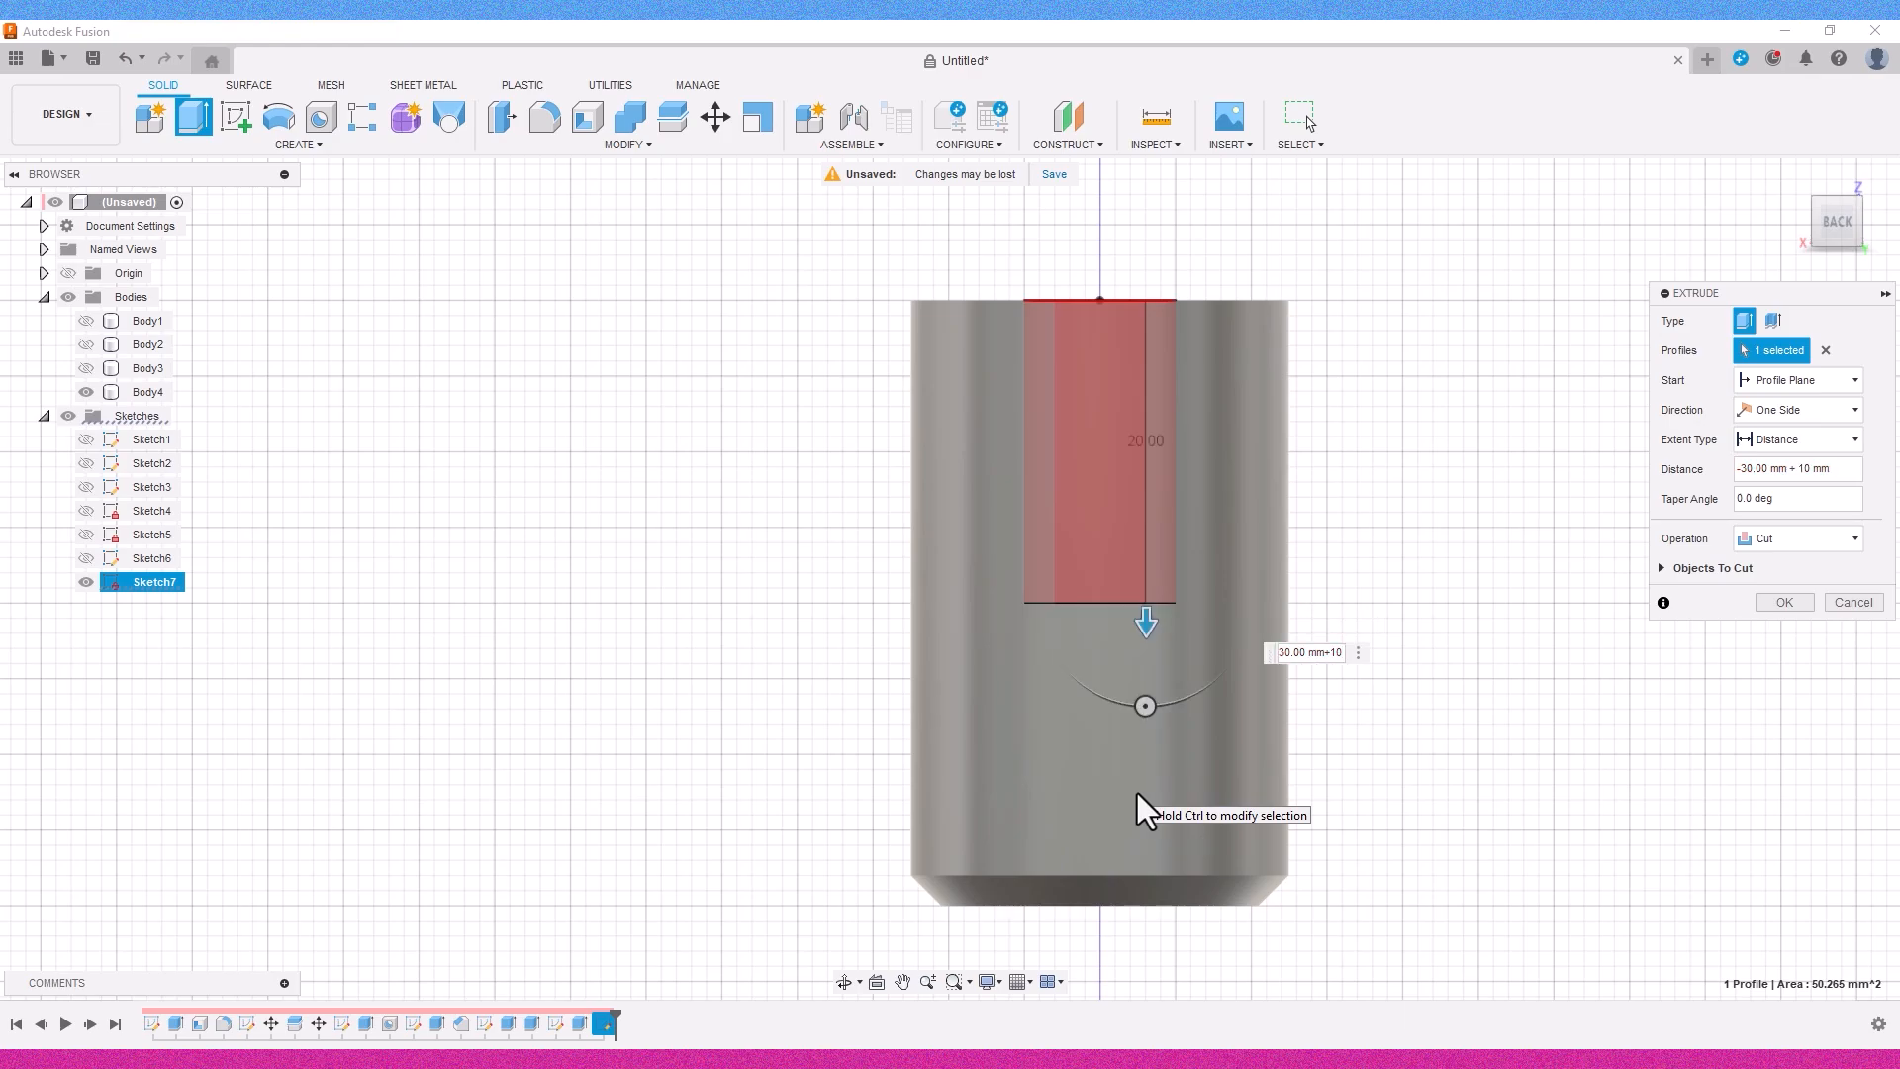
key("Return")
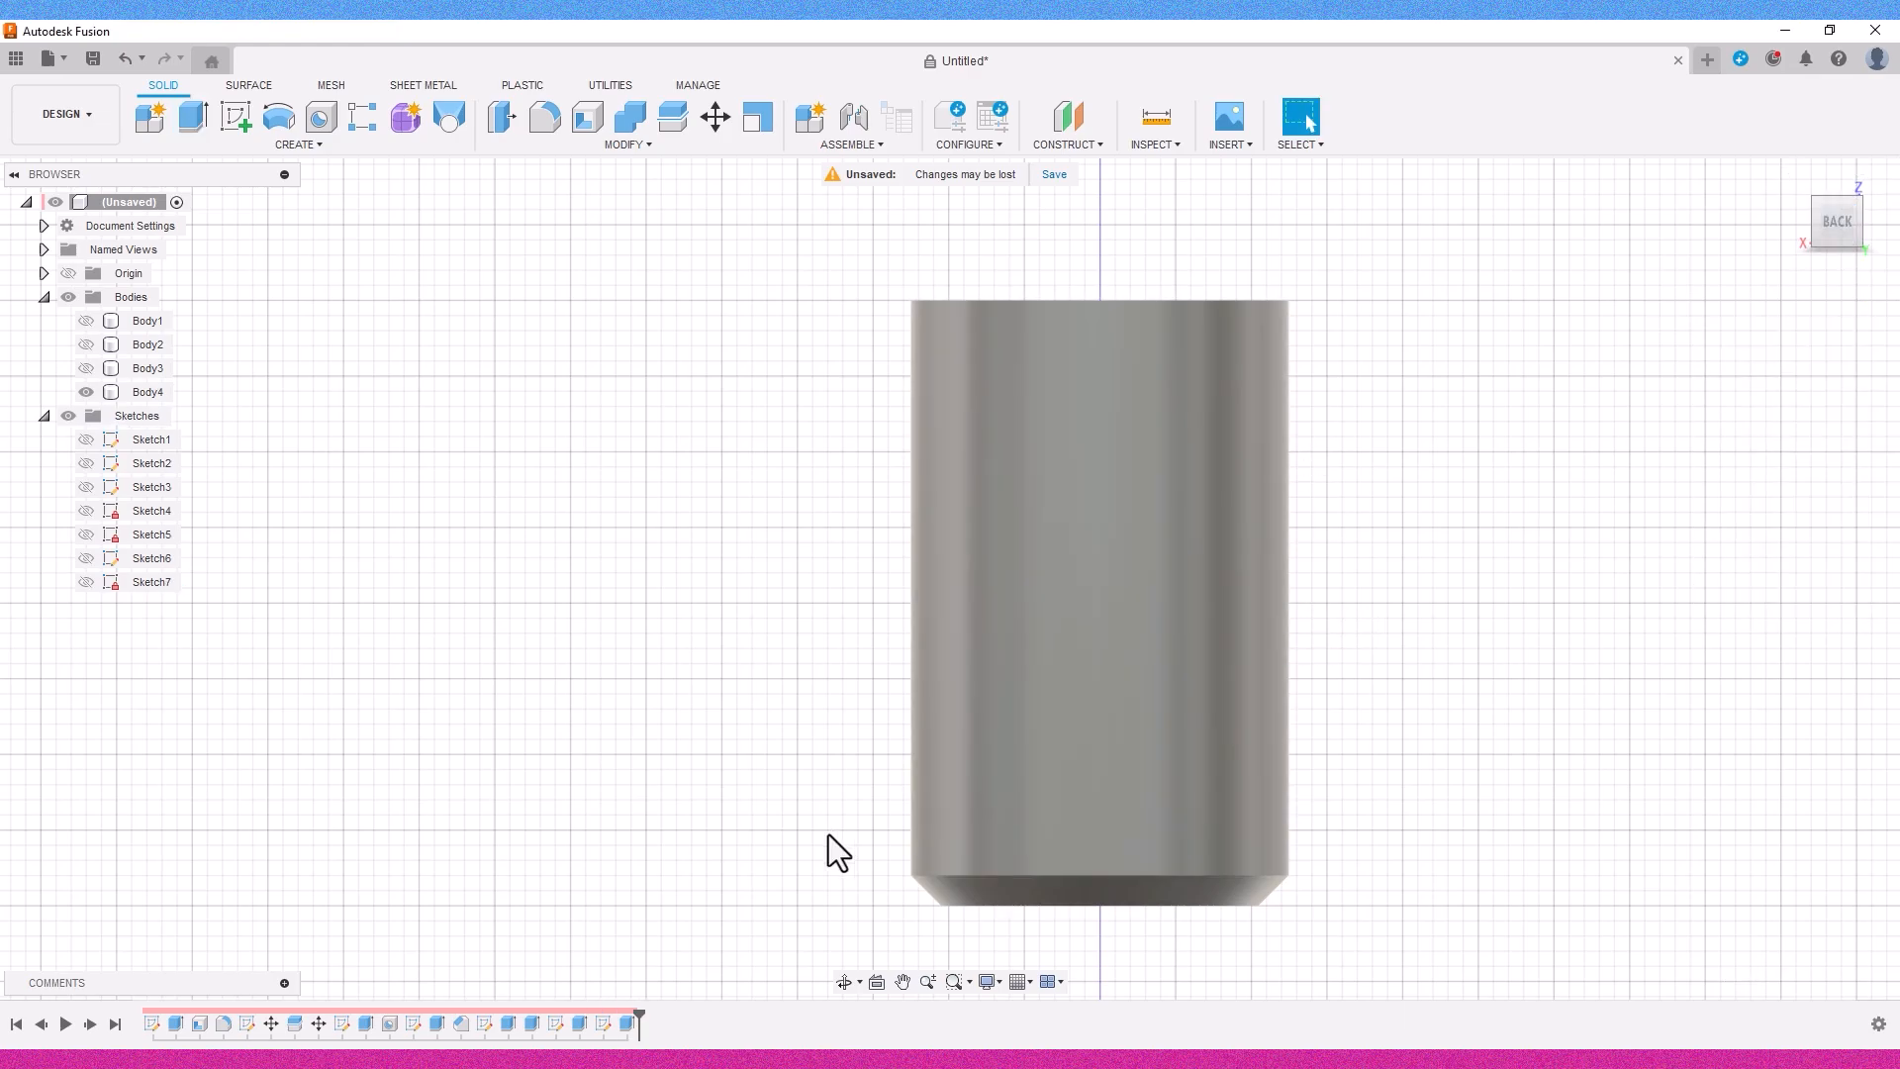
Measure the distance between the floor of the round top recess and the floor of the hexagonal pocket.
left_click_drag(1837, 223, 1809, 301)
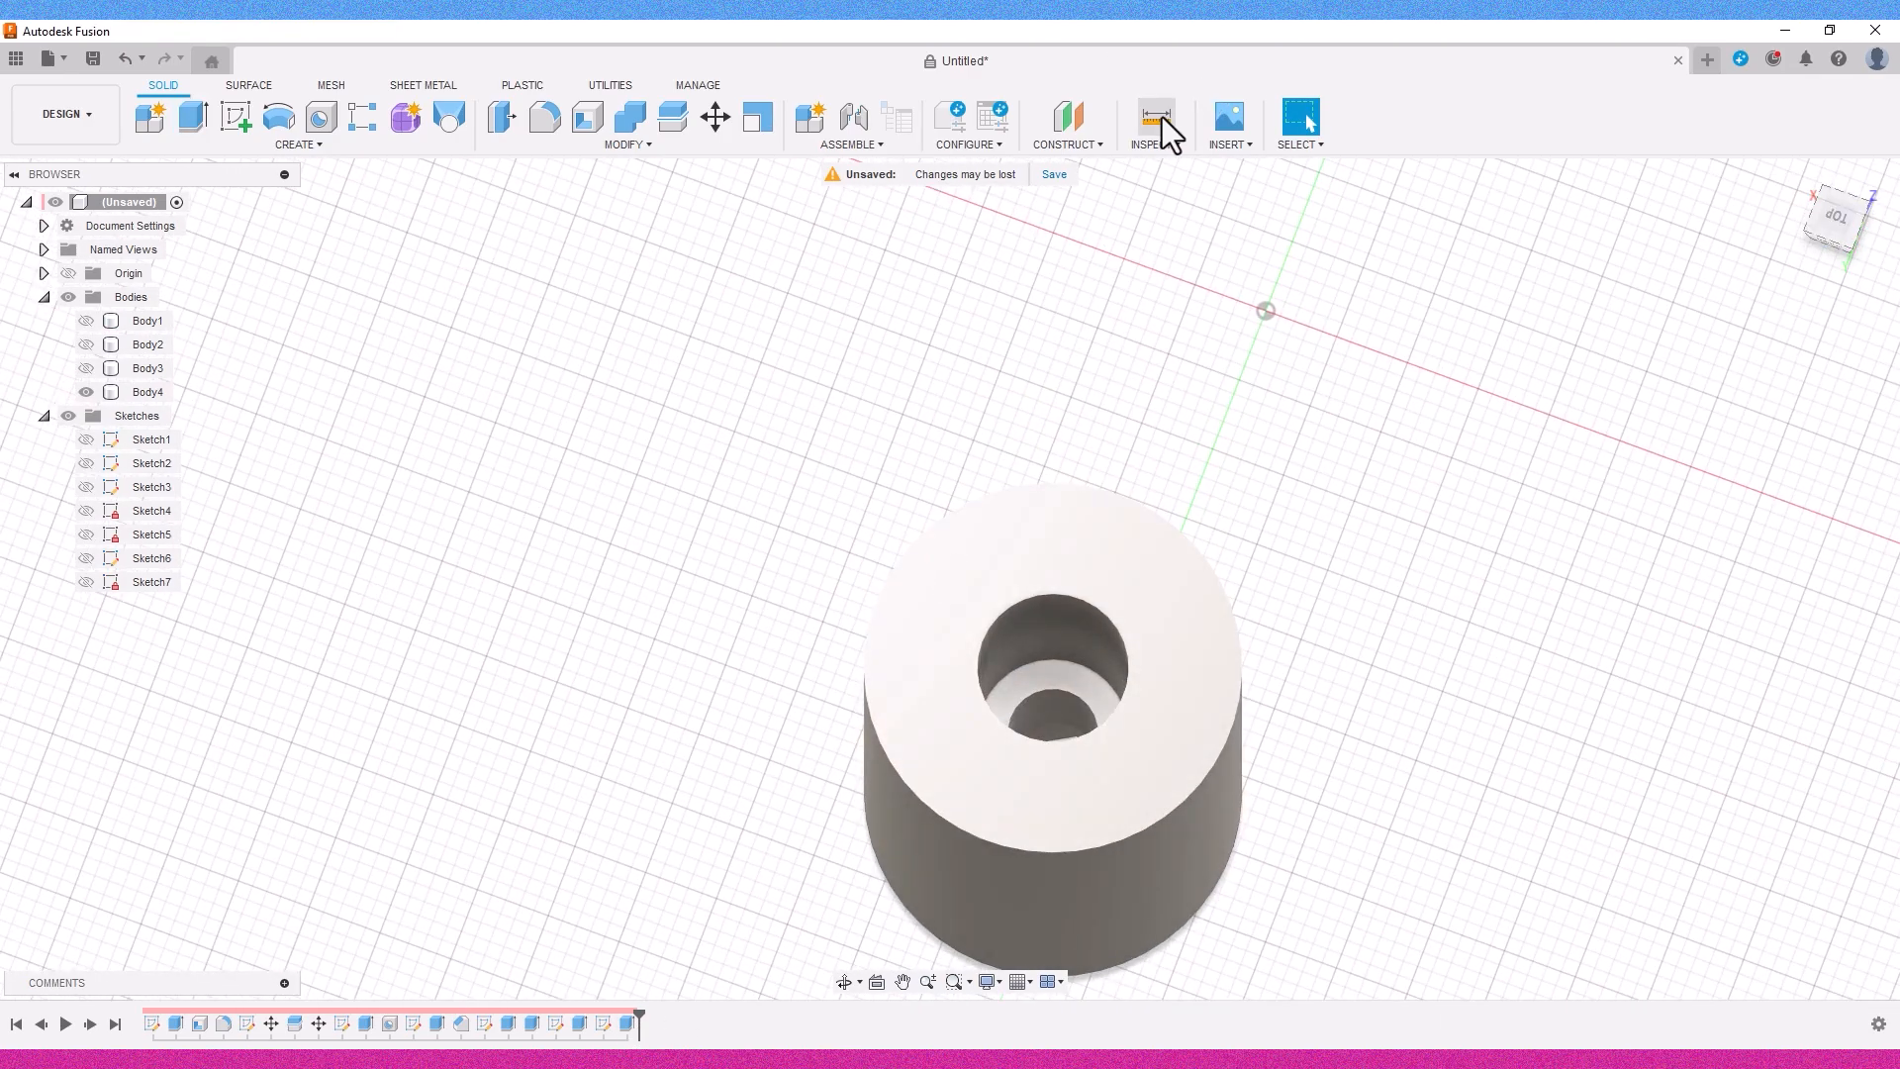
middle_click_drag(1342, 792, 1370, 517, "shift")
left_click(1009, 816)
middle_click_drag(1201, 704, 1216, 831, "shift")
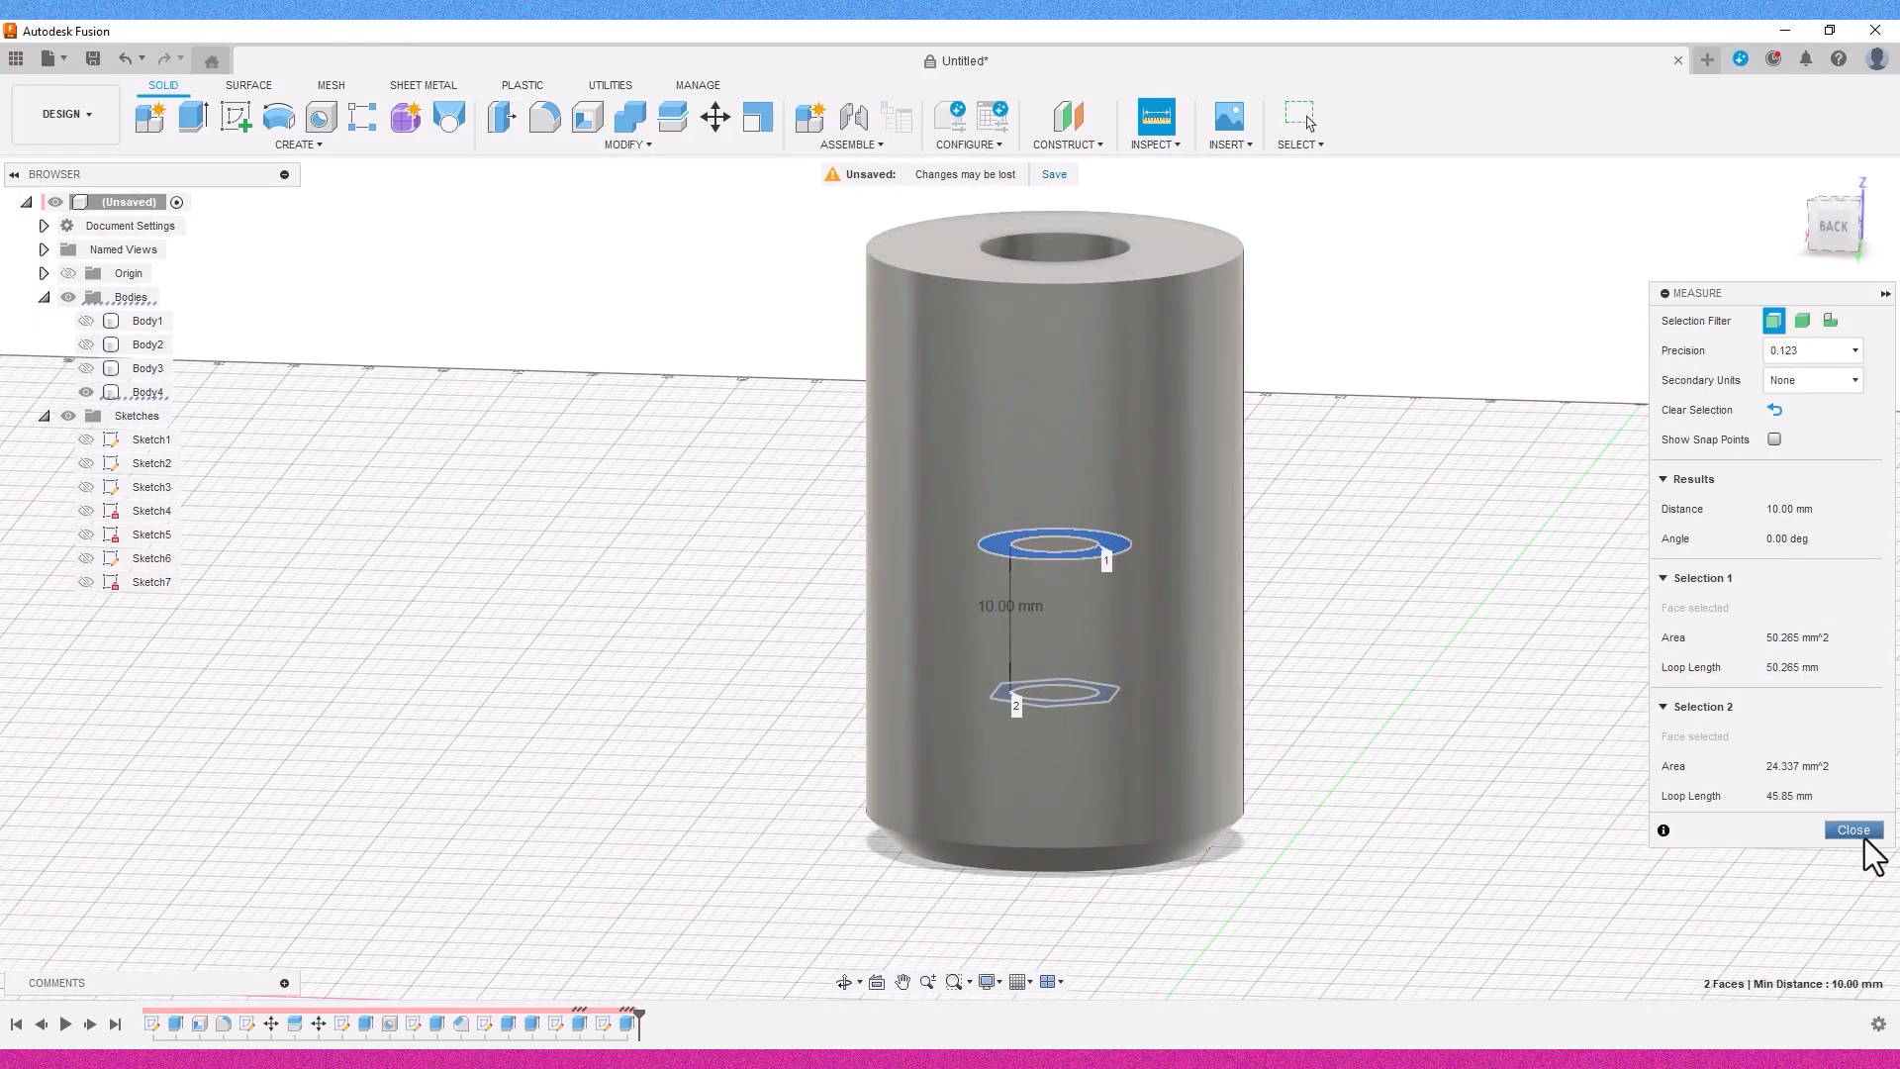
Measure the distance between the round recess floor inside the cylinder and the cylinder's bottom face.
middle_click_drag(958, 975, 946, 859, "shift")
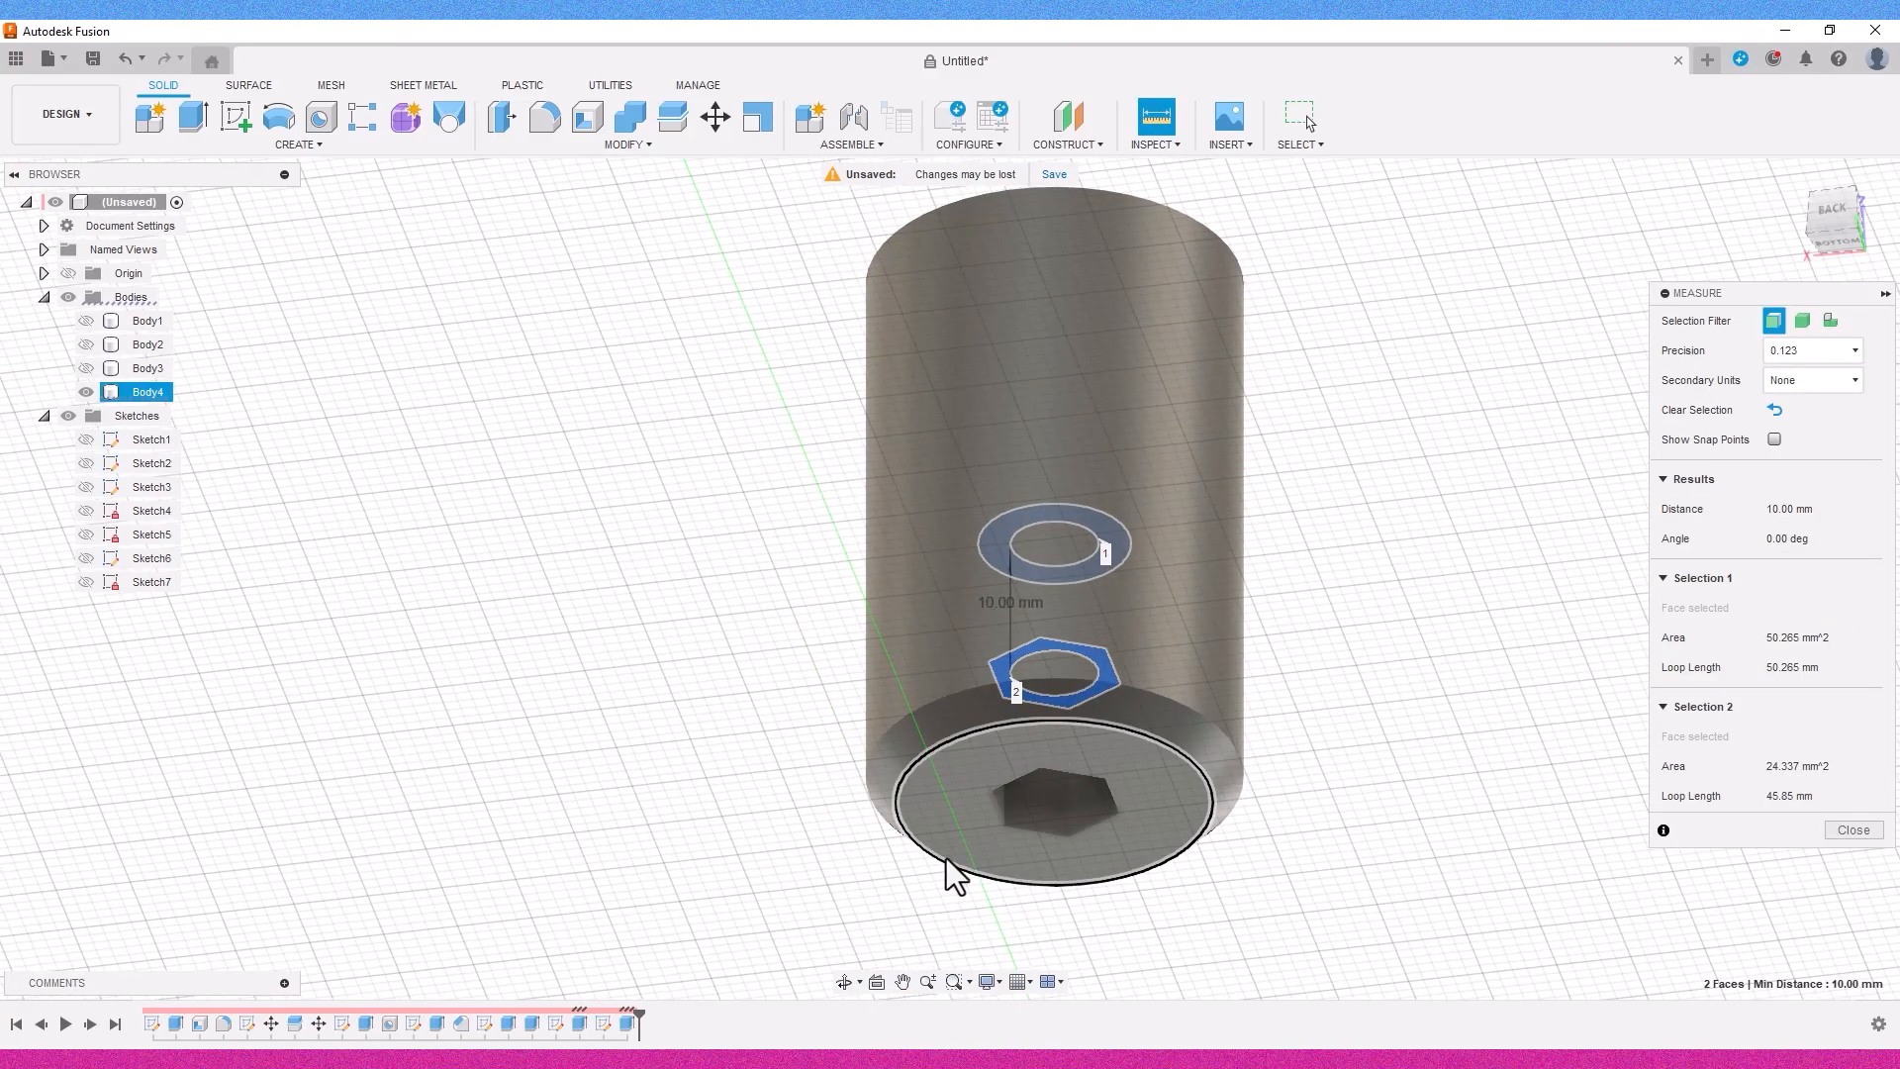
left_click(1832, 208)
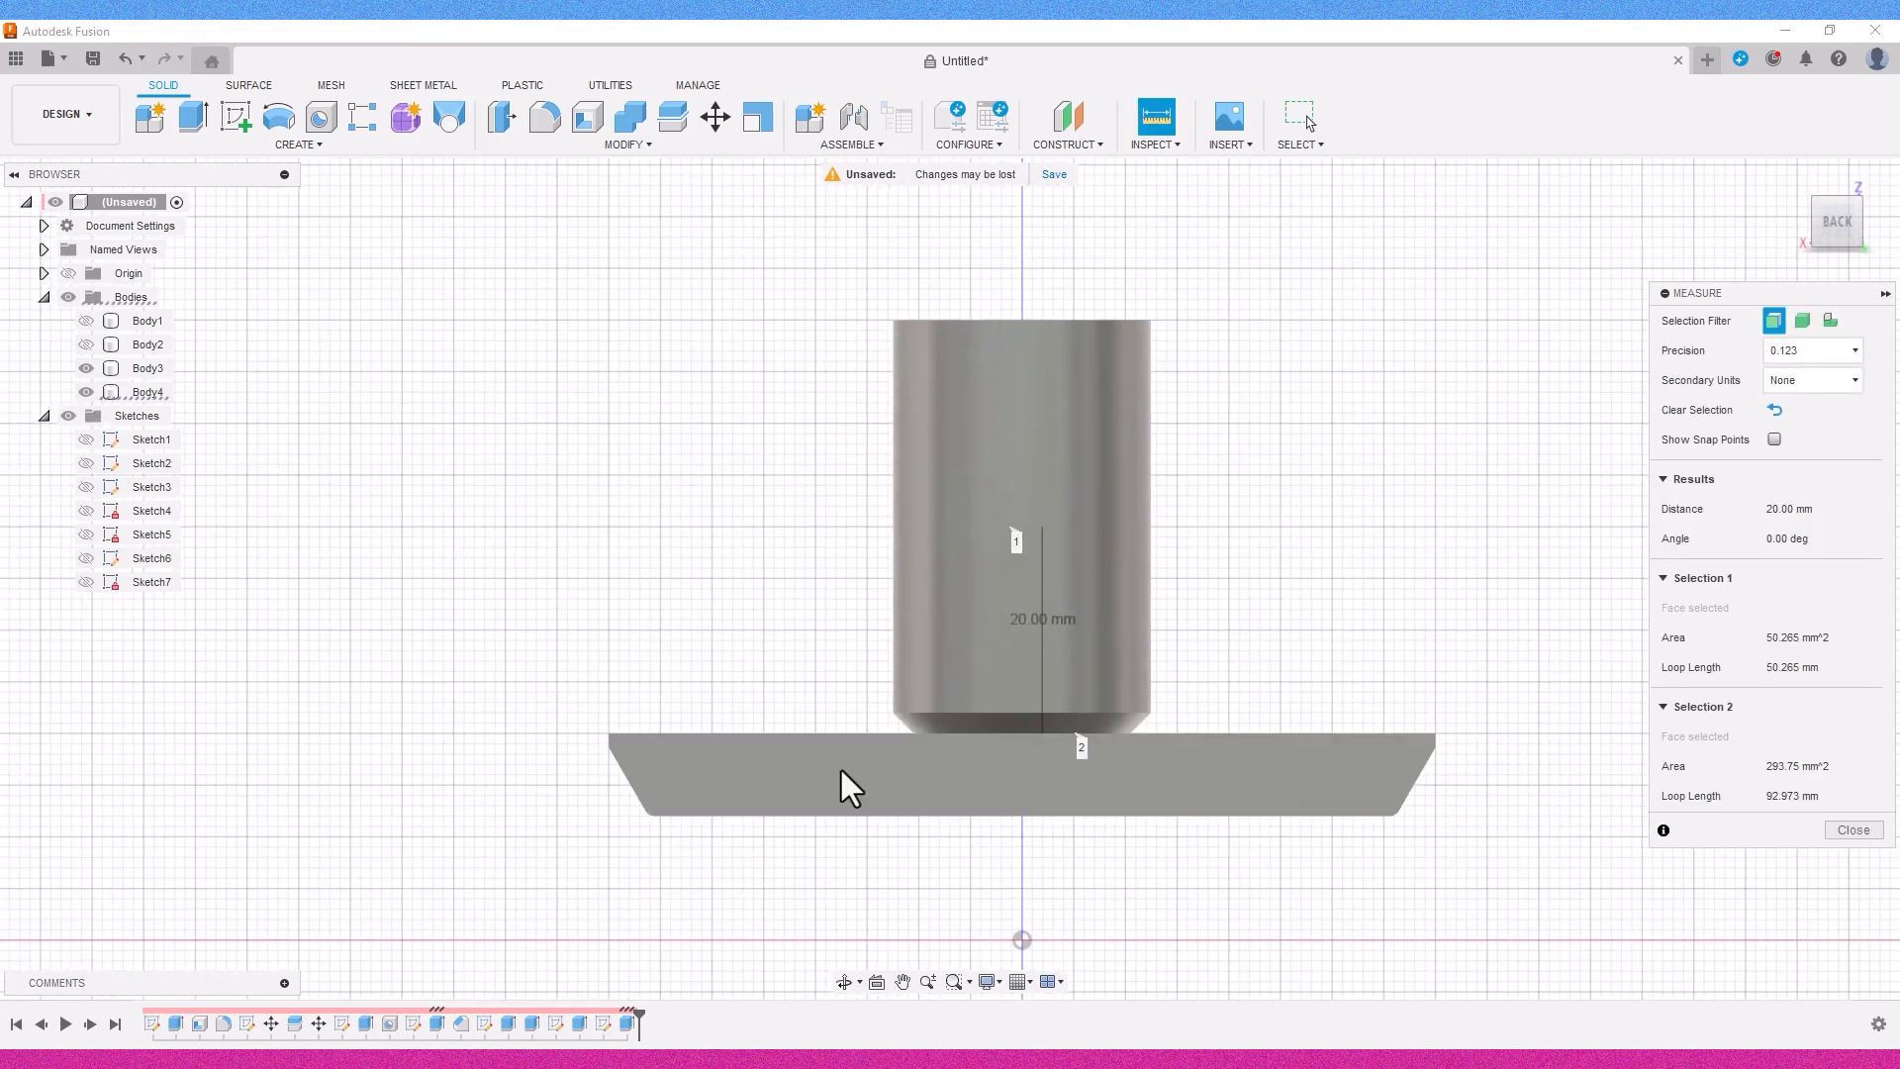
middle_click_drag(839, 766, 903, 793, "shift")
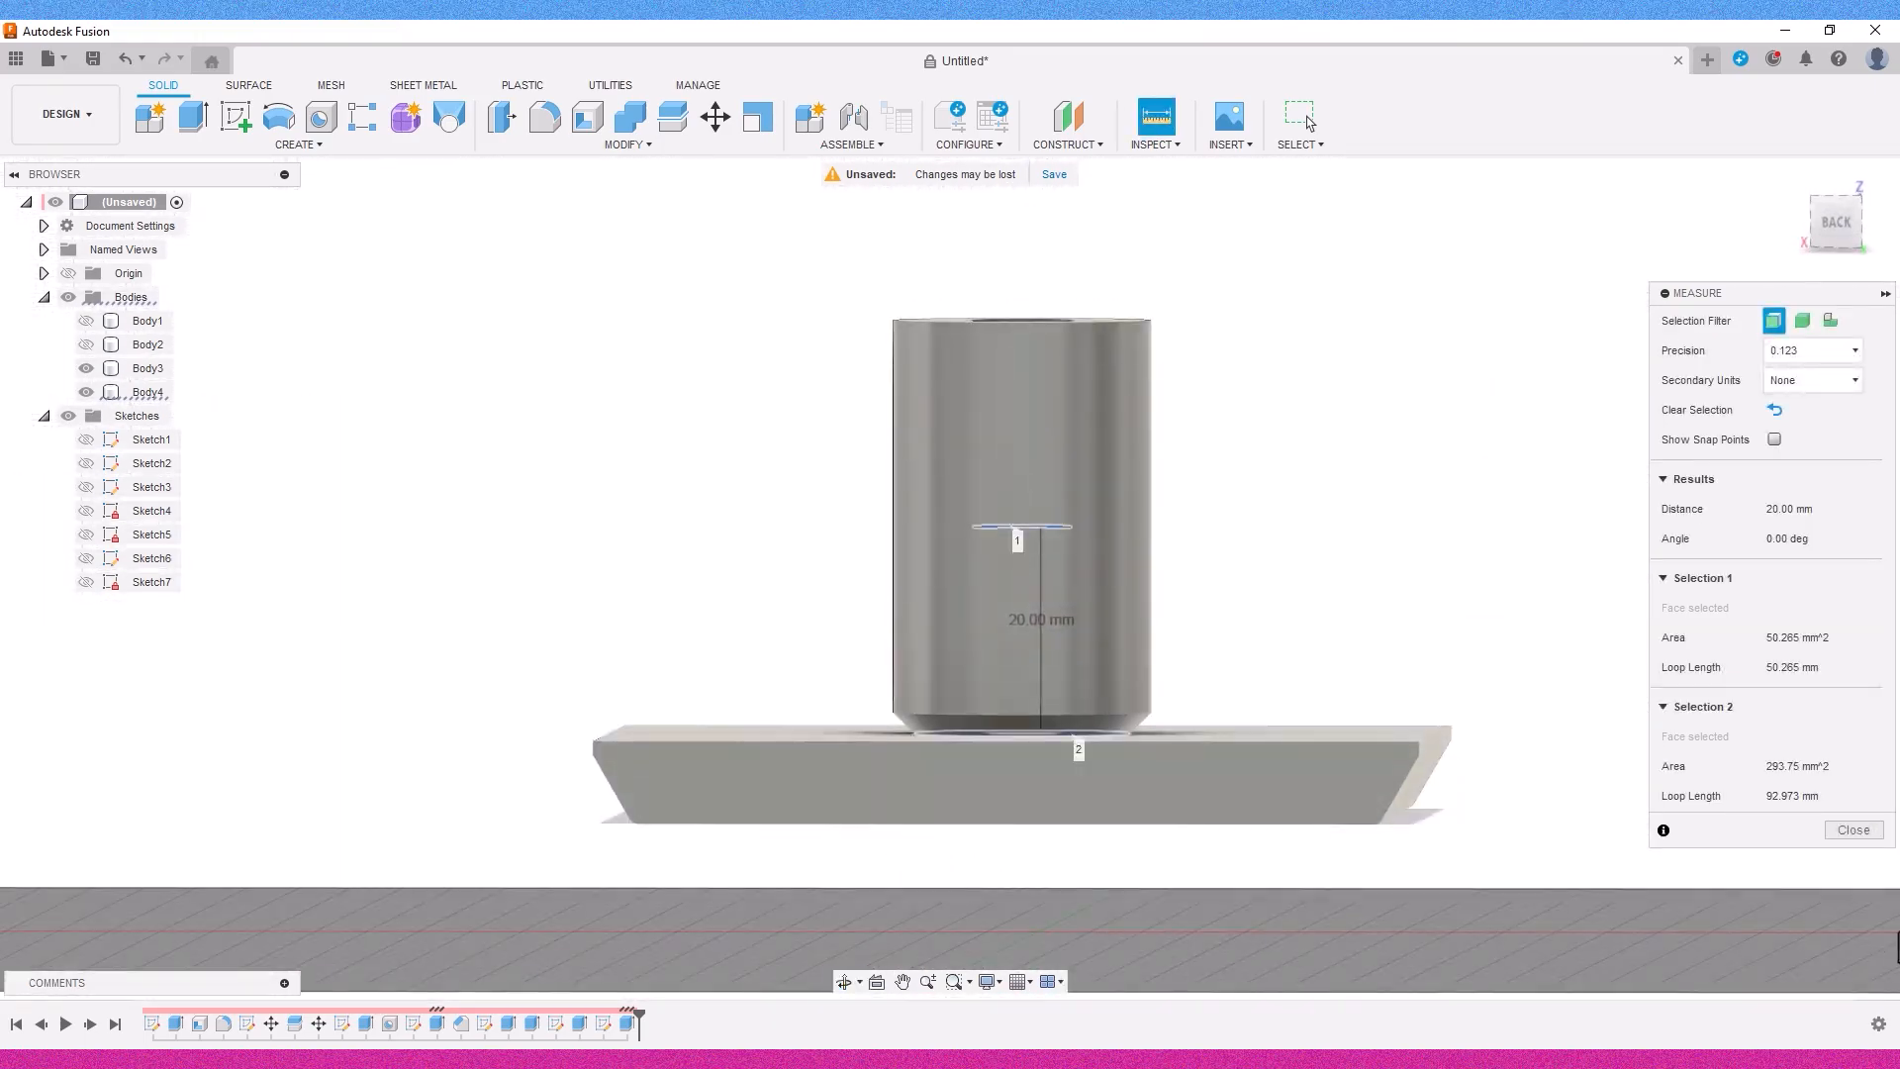
left_click(1854, 830)
Hide the lid body and measure the distance between the two edges of the cylinder's bottom chamfer.
left_click_drag(1851, 222, 1756, 327)
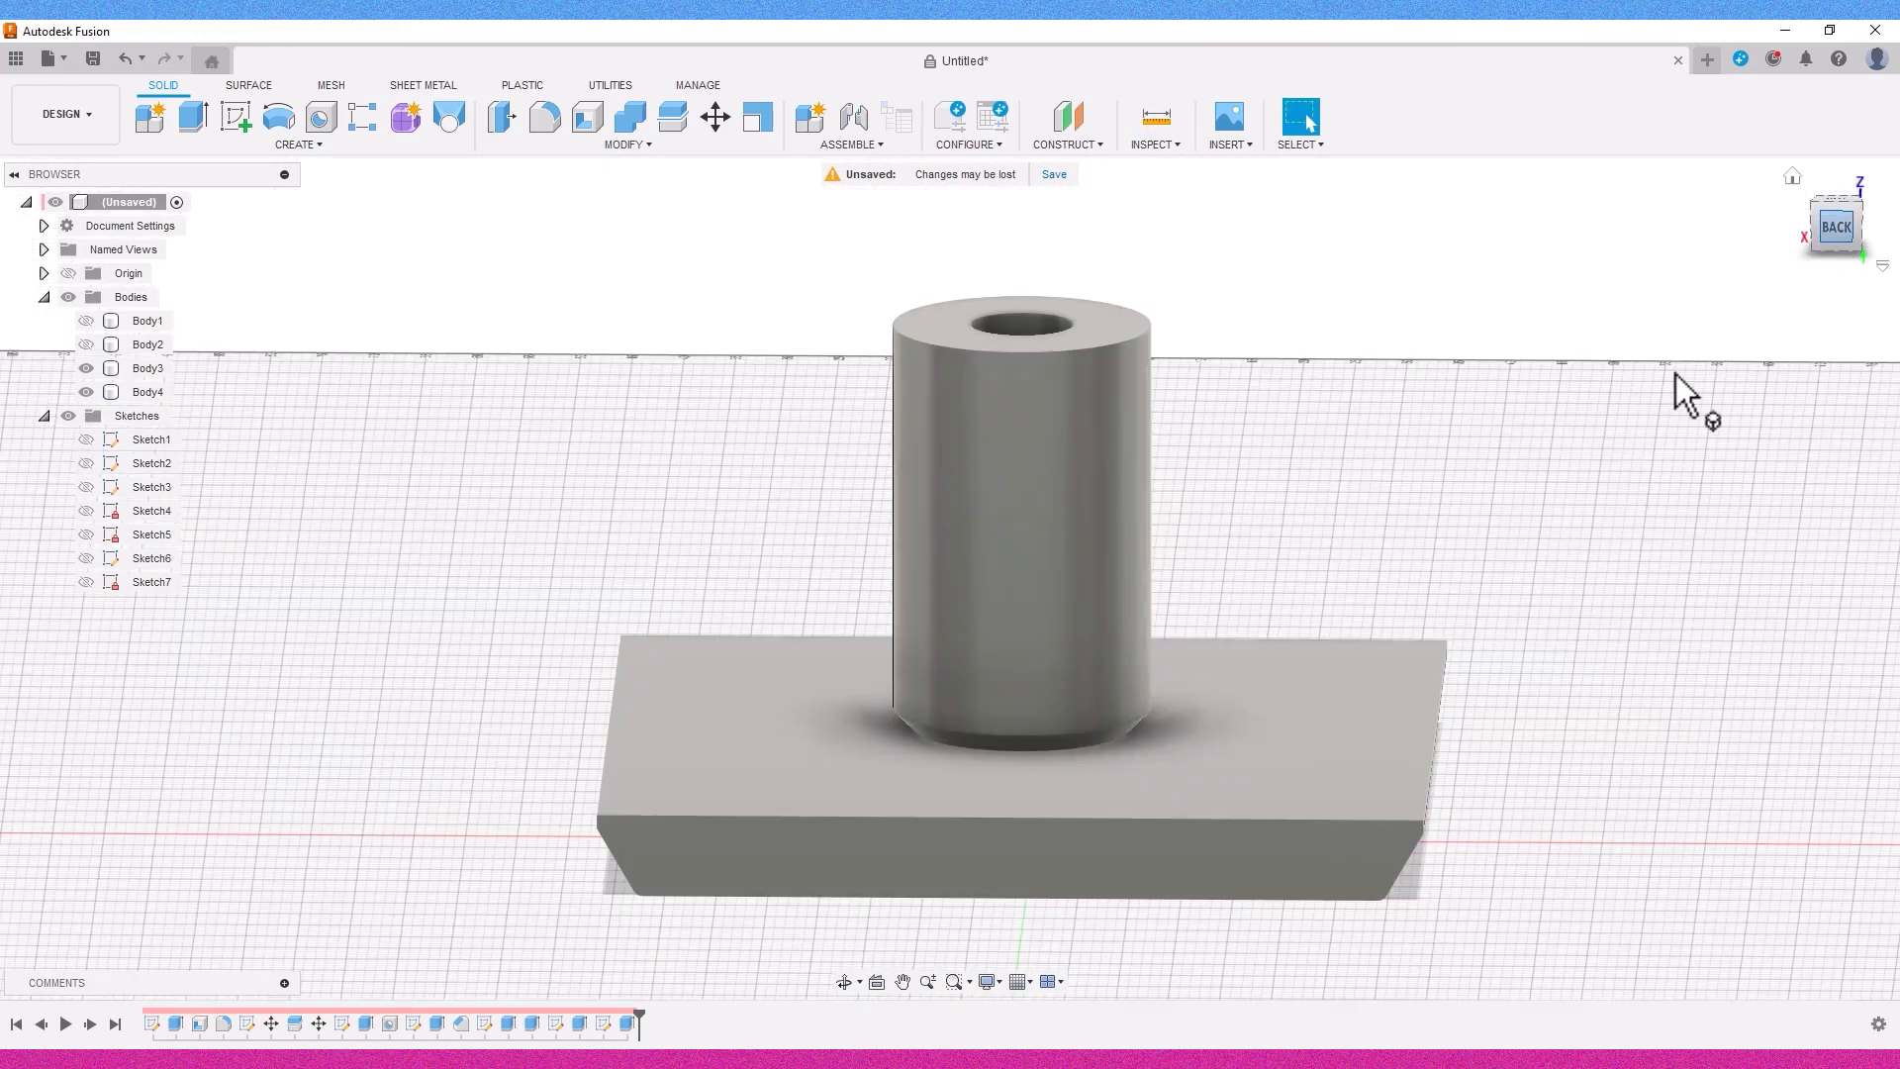
left_click(86, 368)
scroll(1128, 748, "up", 3)
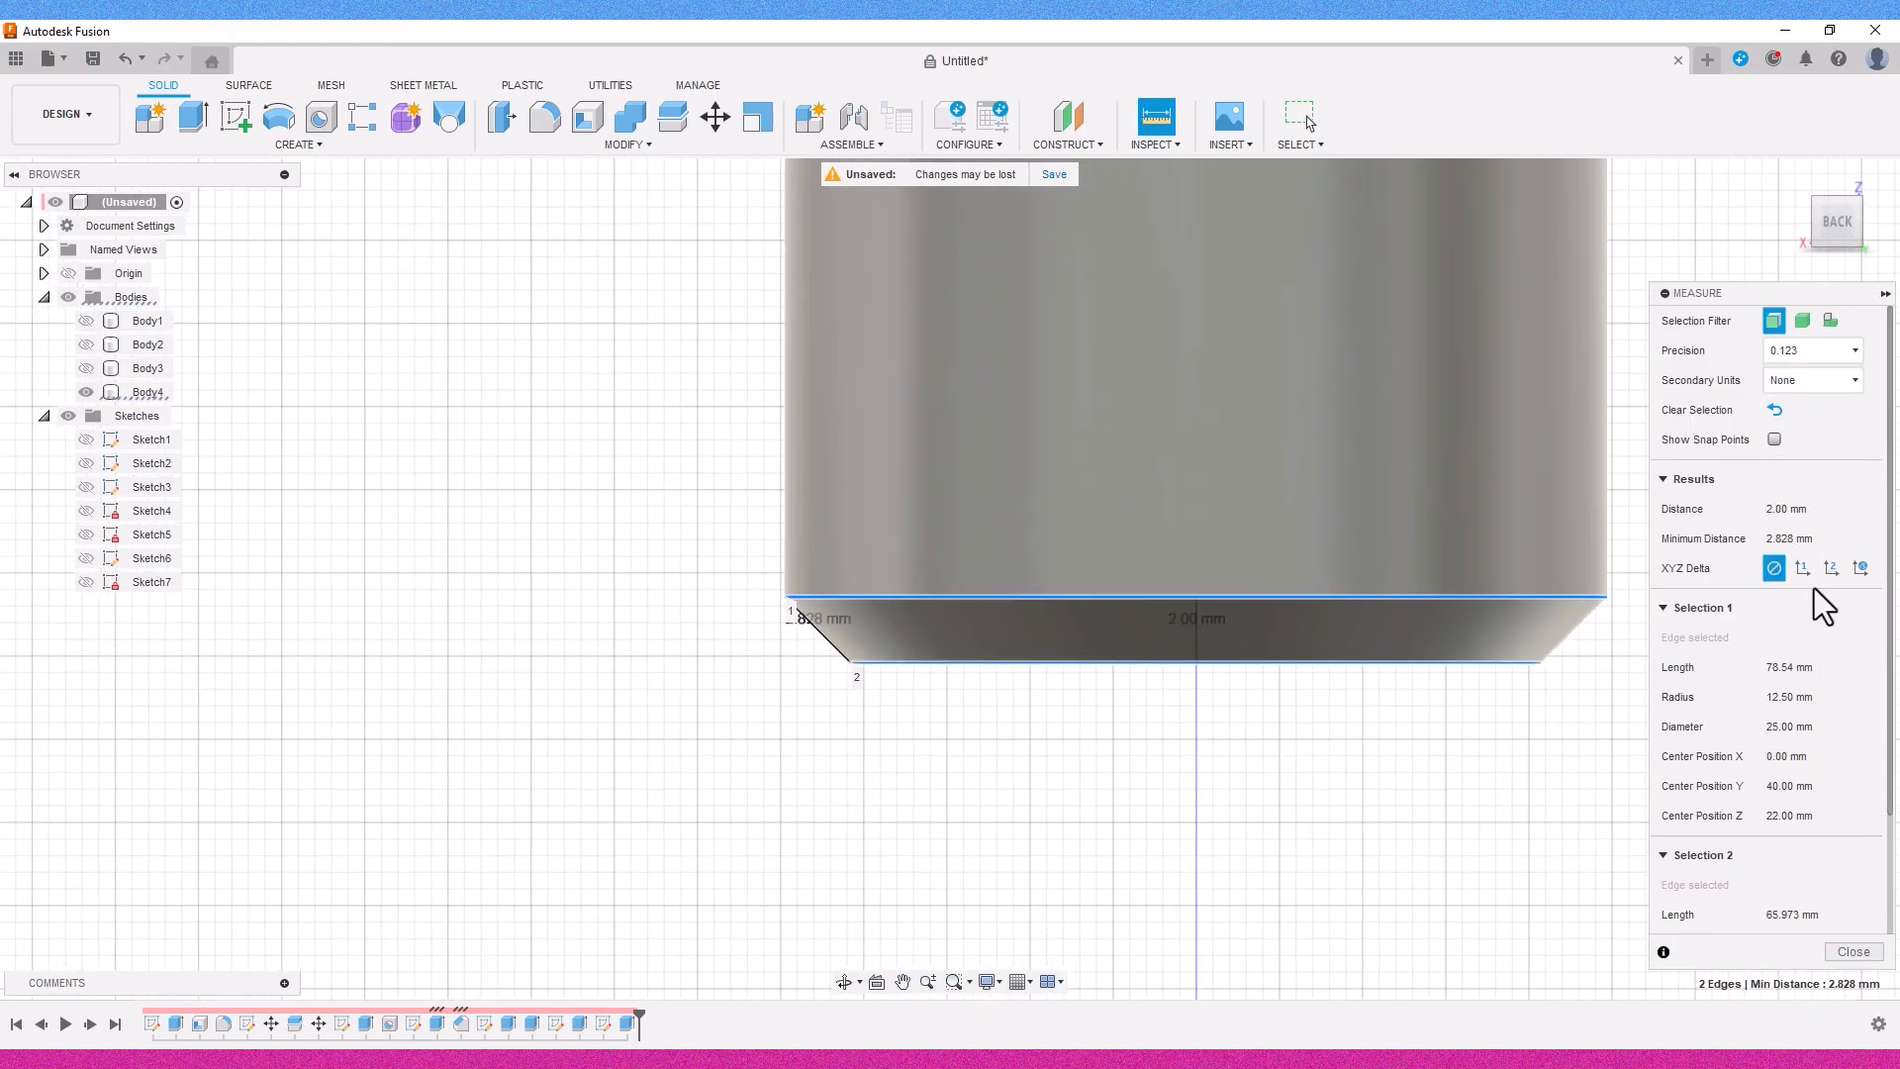
left_click(1849, 952)
Show the lid body and move the cylinder 2 mm down along Z into it.
scroll(1590, 928, "down", 5)
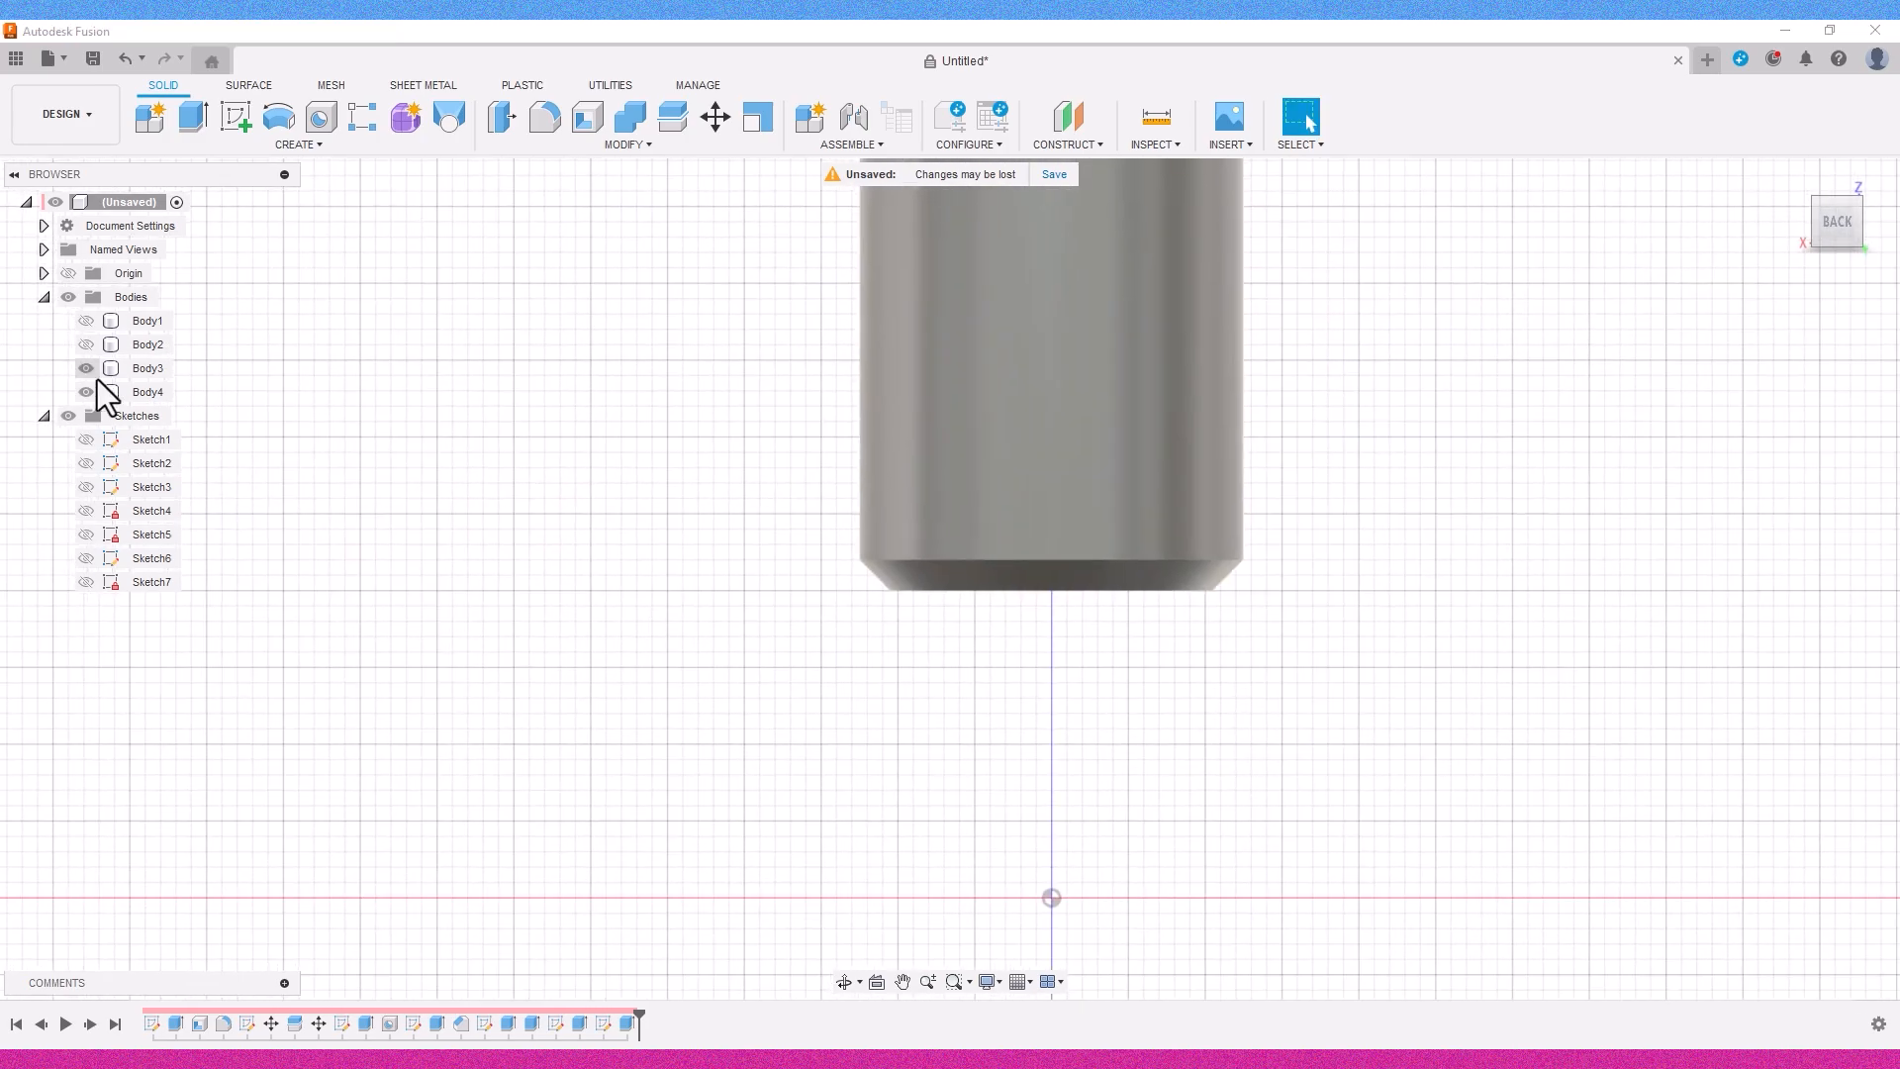
left_click(86, 368)
key("m")
left_click(1054, 287)
left_click_drag(1050, 212, 1056, 231)
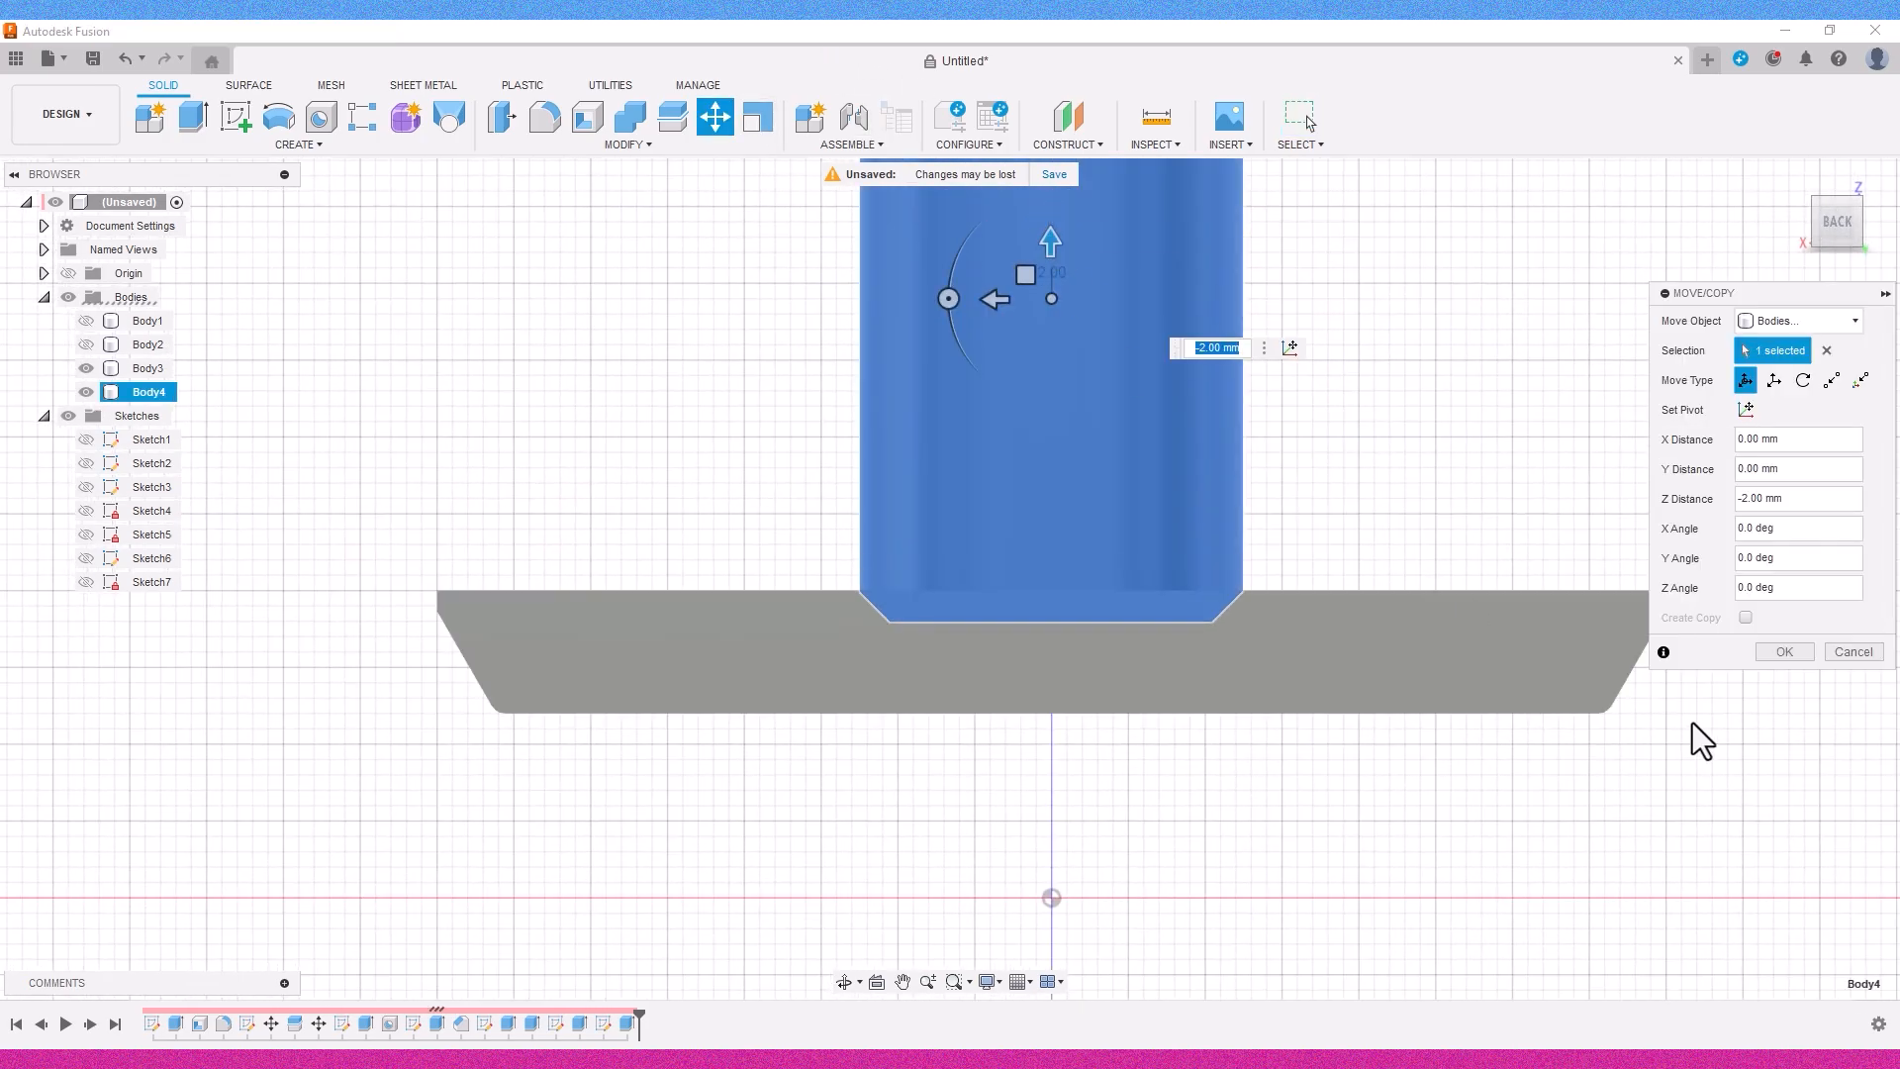
left_click(1766, 650)
Cut the cylinder's shape out of the lid with Combine, keeping the tool body, and hide the cylinder.
mouse_move(1843, 222)
left_mouse_down()
mouse_move(1873, 245)
mouse_move(1849, 240)
left_mouse_up()
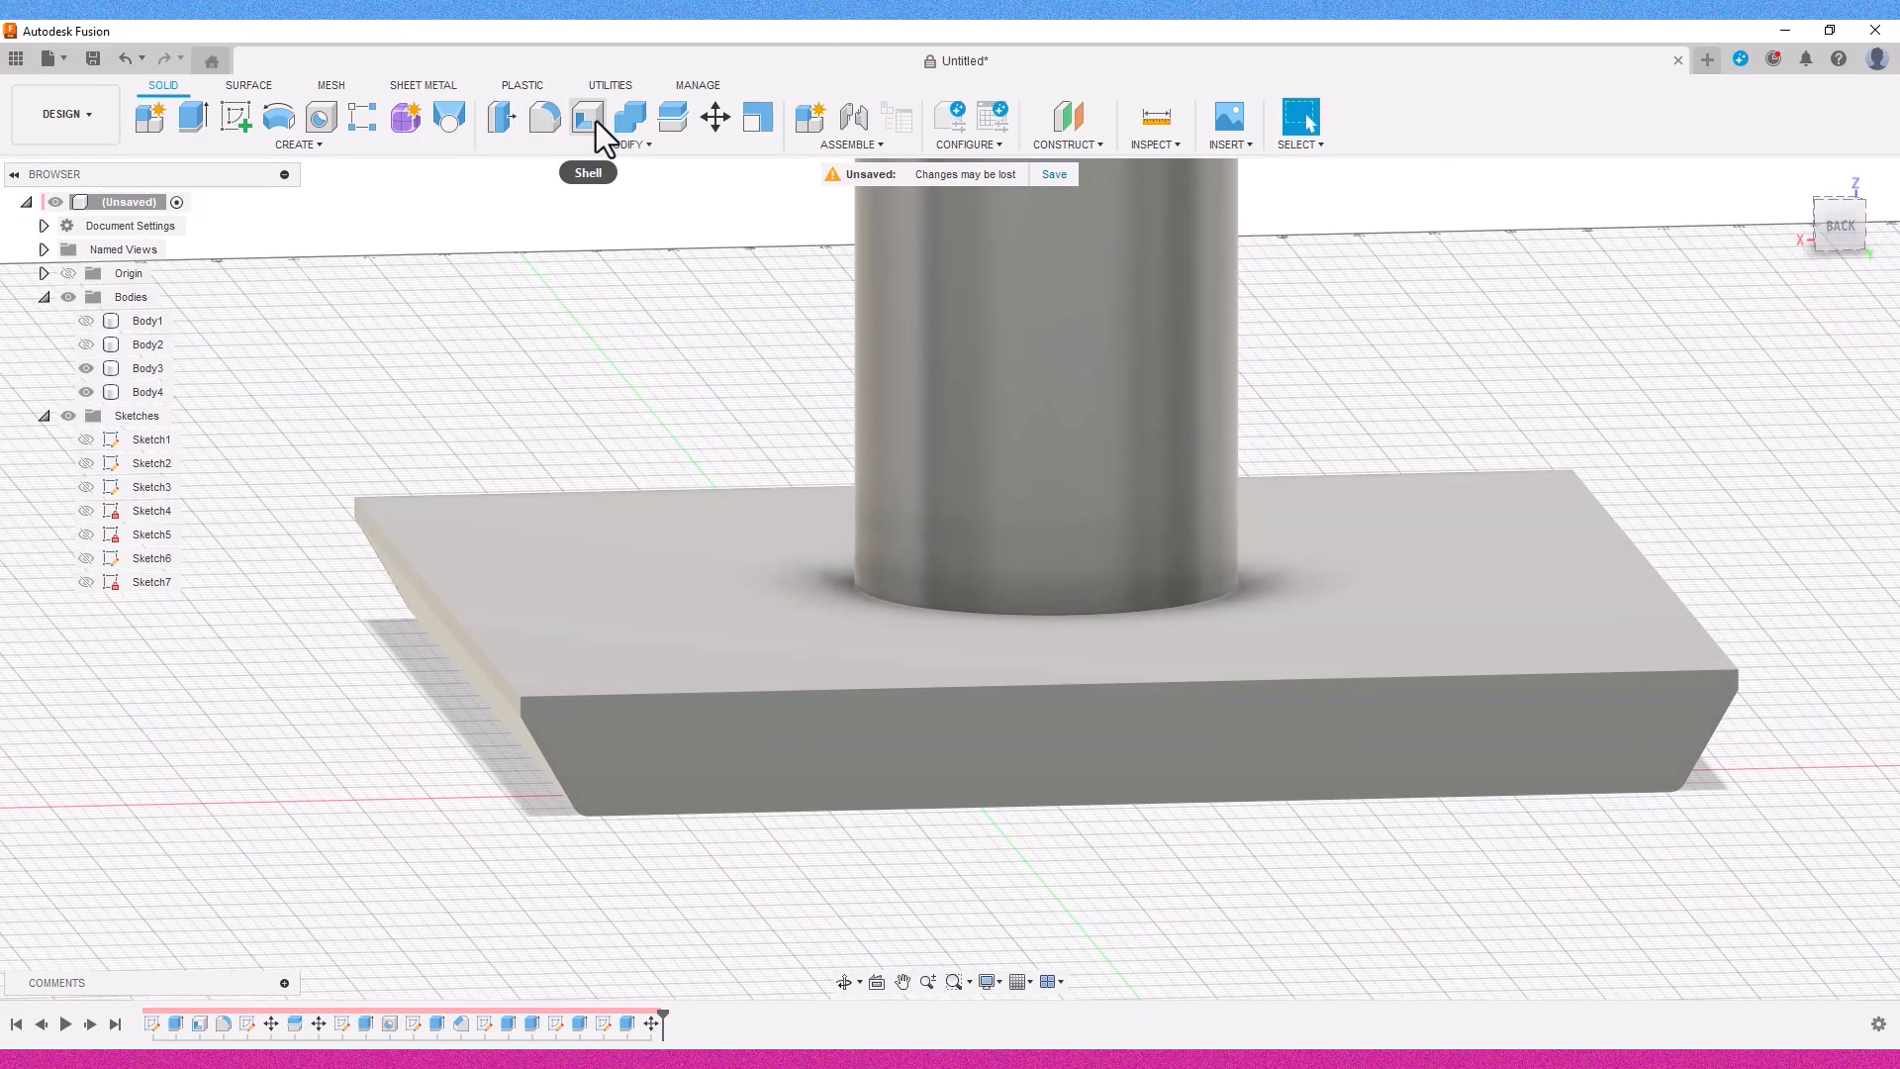
key("f")
left_click(625, 121)
left_click(1317, 569)
left_click(1138, 435)
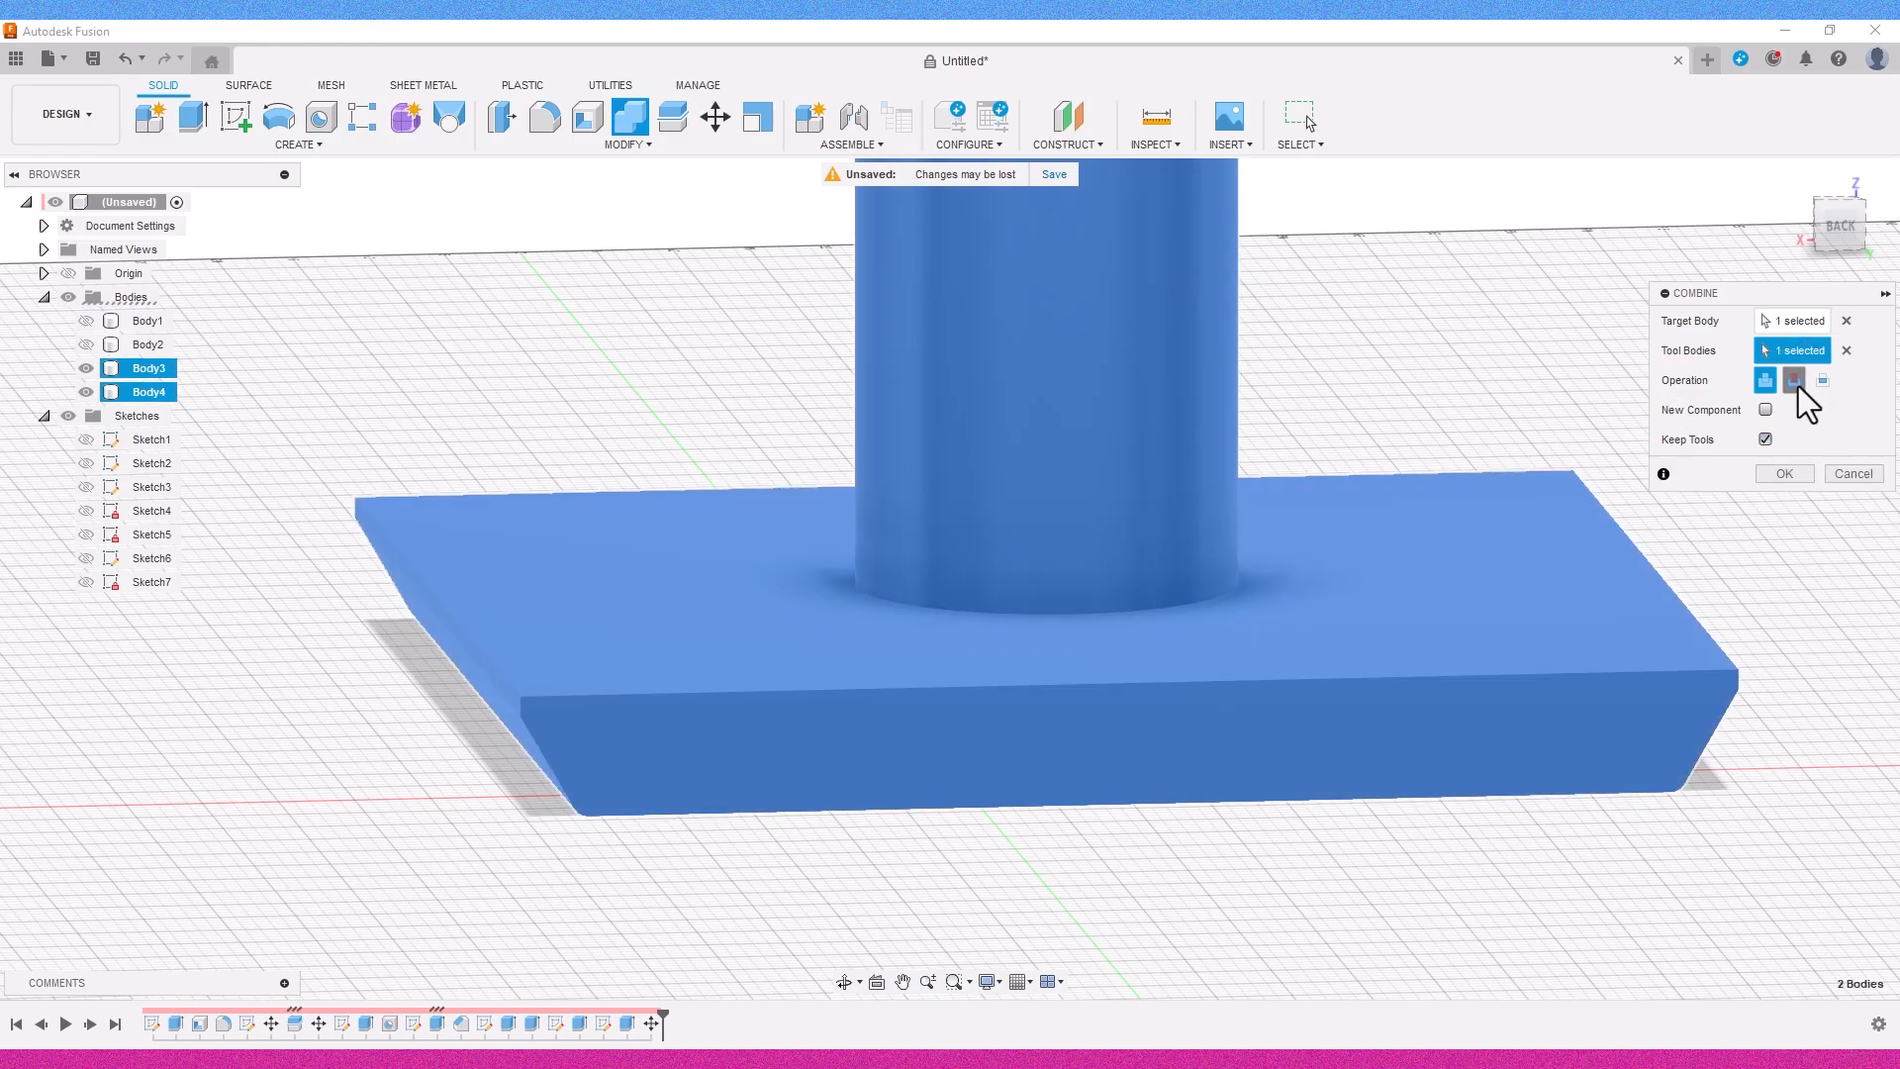
left_click(1795, 380)
mouse_move(1349, 564)
middle_mouse_down("shift")
mouse_move(1349, 531)
mouse_move(1238, 585)
mouse_move(1268, 561)
mouse_move(1366, 594)
mouse_move(1357, 564)
middle_mouse_up("shift")
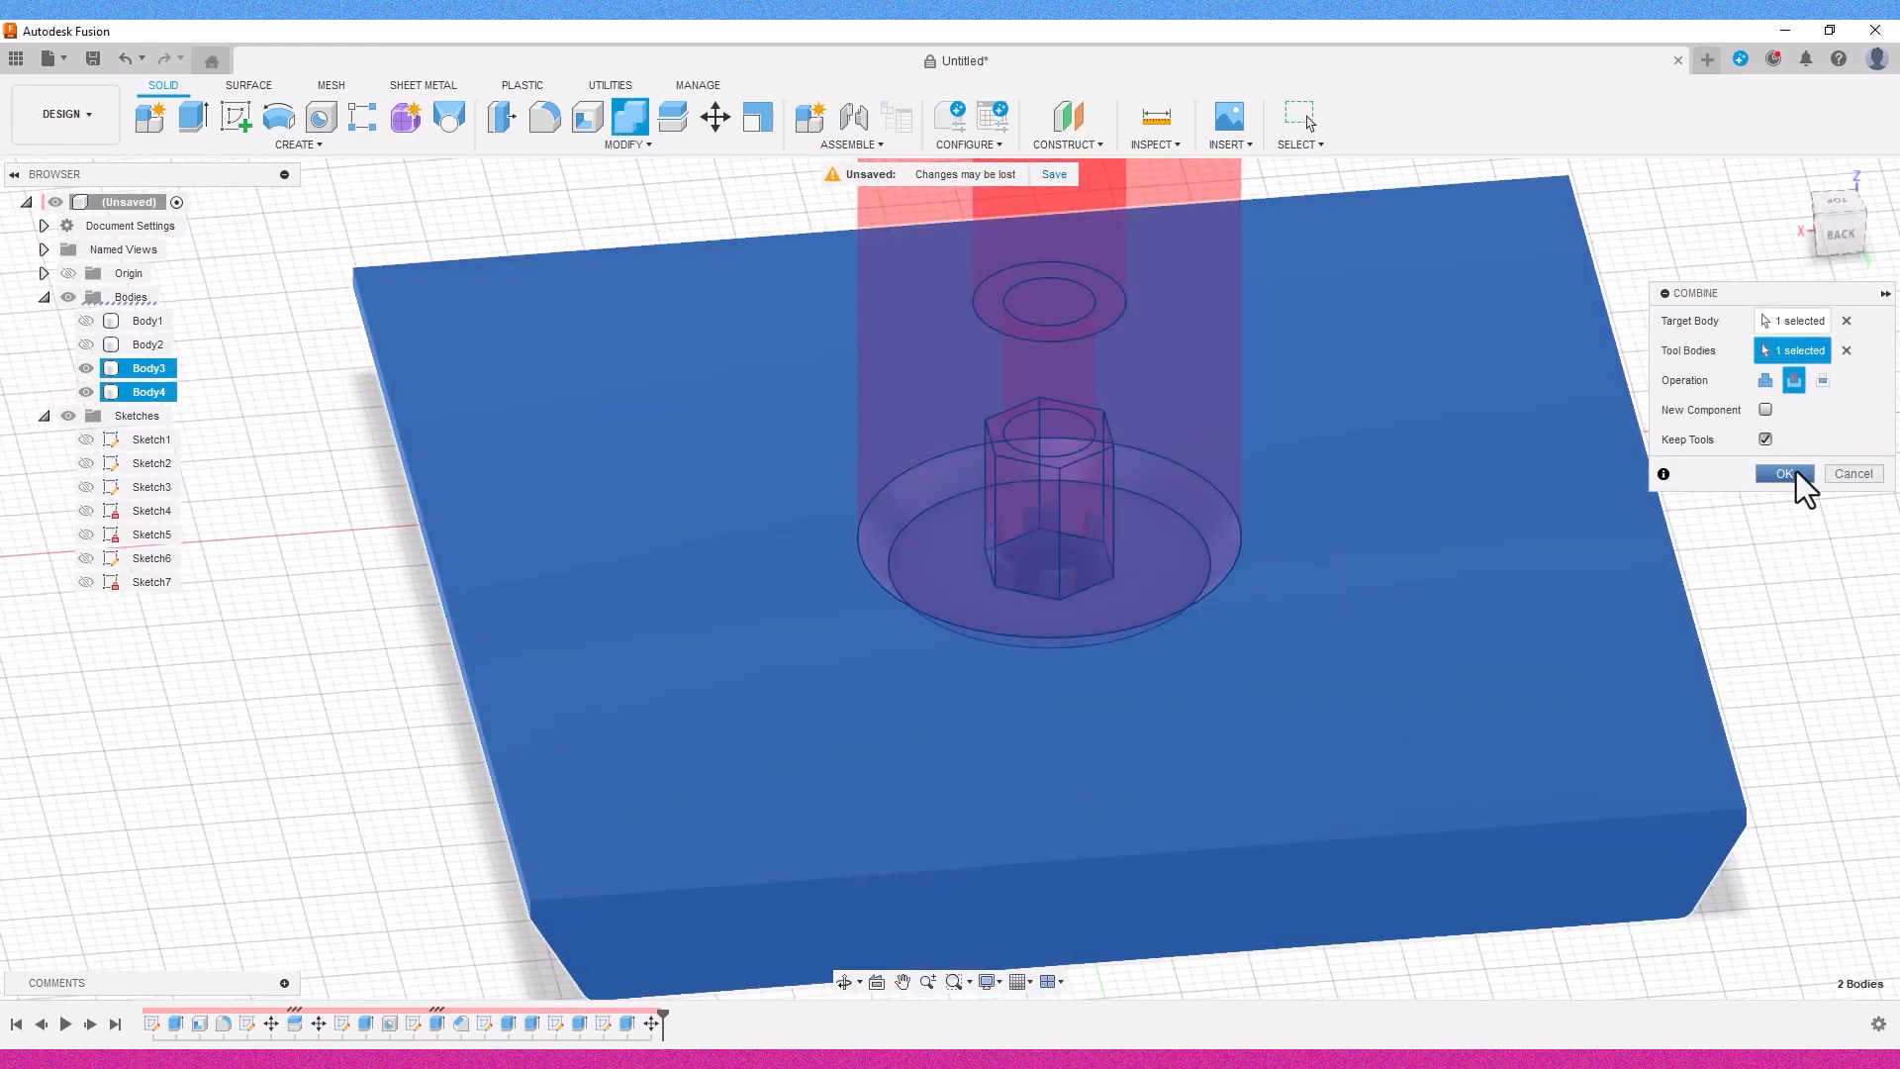
left_click(1786, 473)
left_click(86, 392)
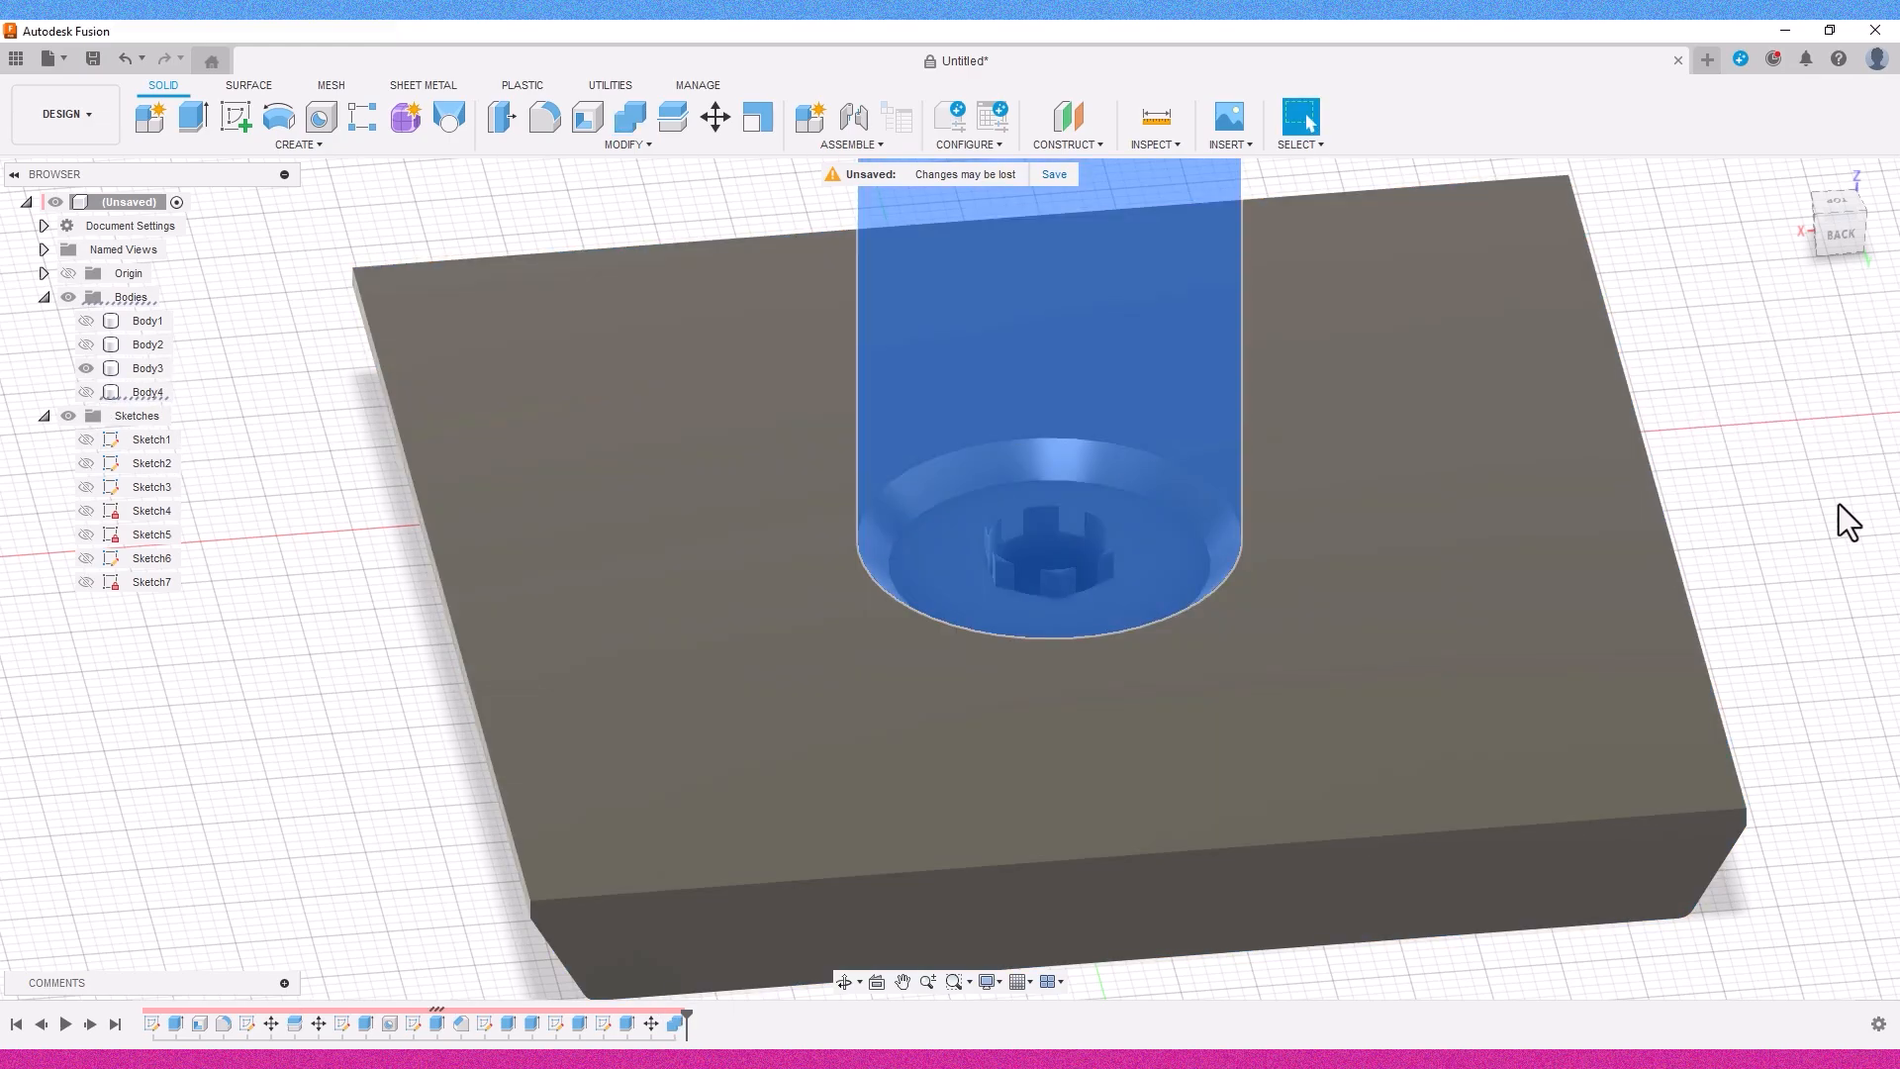
scroll(1102, 564, "up", 5)
scroll(1103, 560, "down", 4)
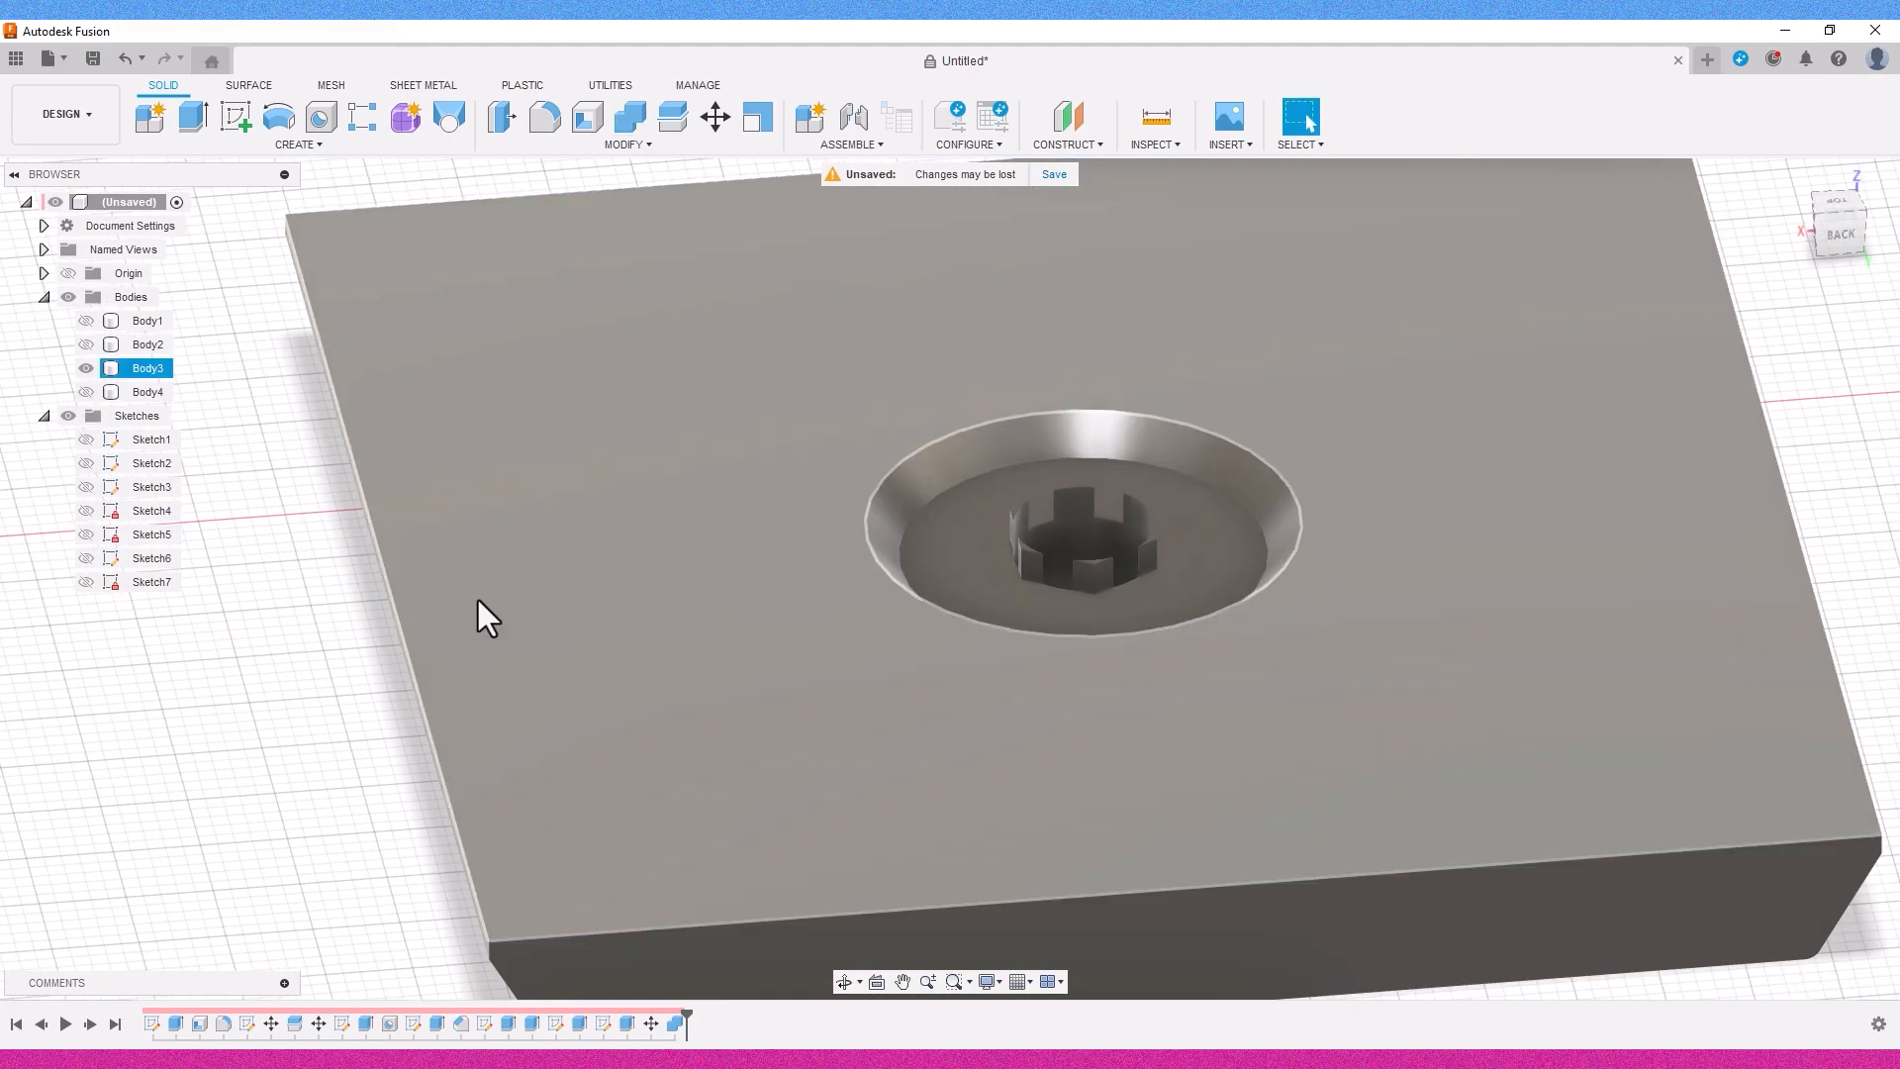
Show the recess sketch and cut its ring profile 42 mm downward to remove the leftover material in the lid's recess.
left_click(87, 582)
scroll(637, 543, "down", 5)
scroll(662, 480, "up", 3)
left_click(661, 483)
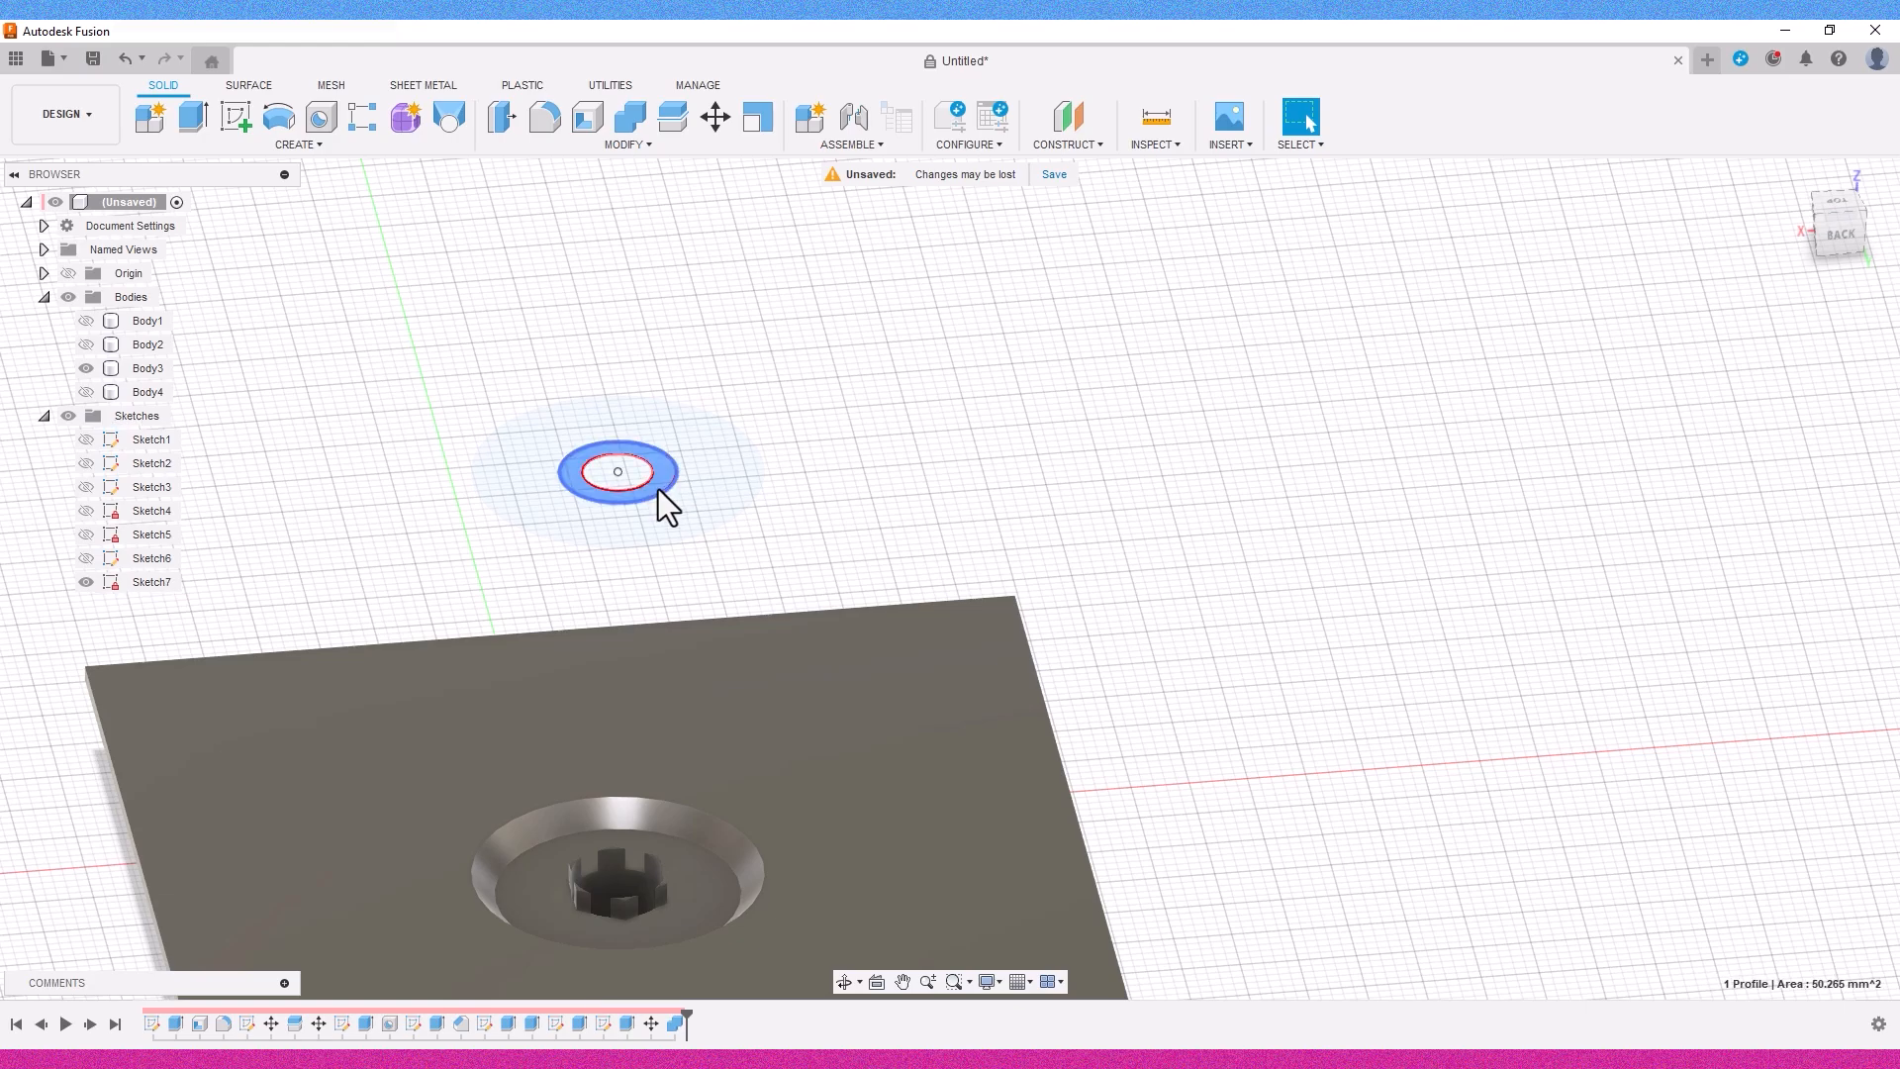
key("e")
middle_click_drag(682, 889, 708, 770)
left_click_drag(683, 333, 683, 785)
scroll(649, 811, "up", 5)
middle_click_drag(658, 782, 668, 765, "shift")
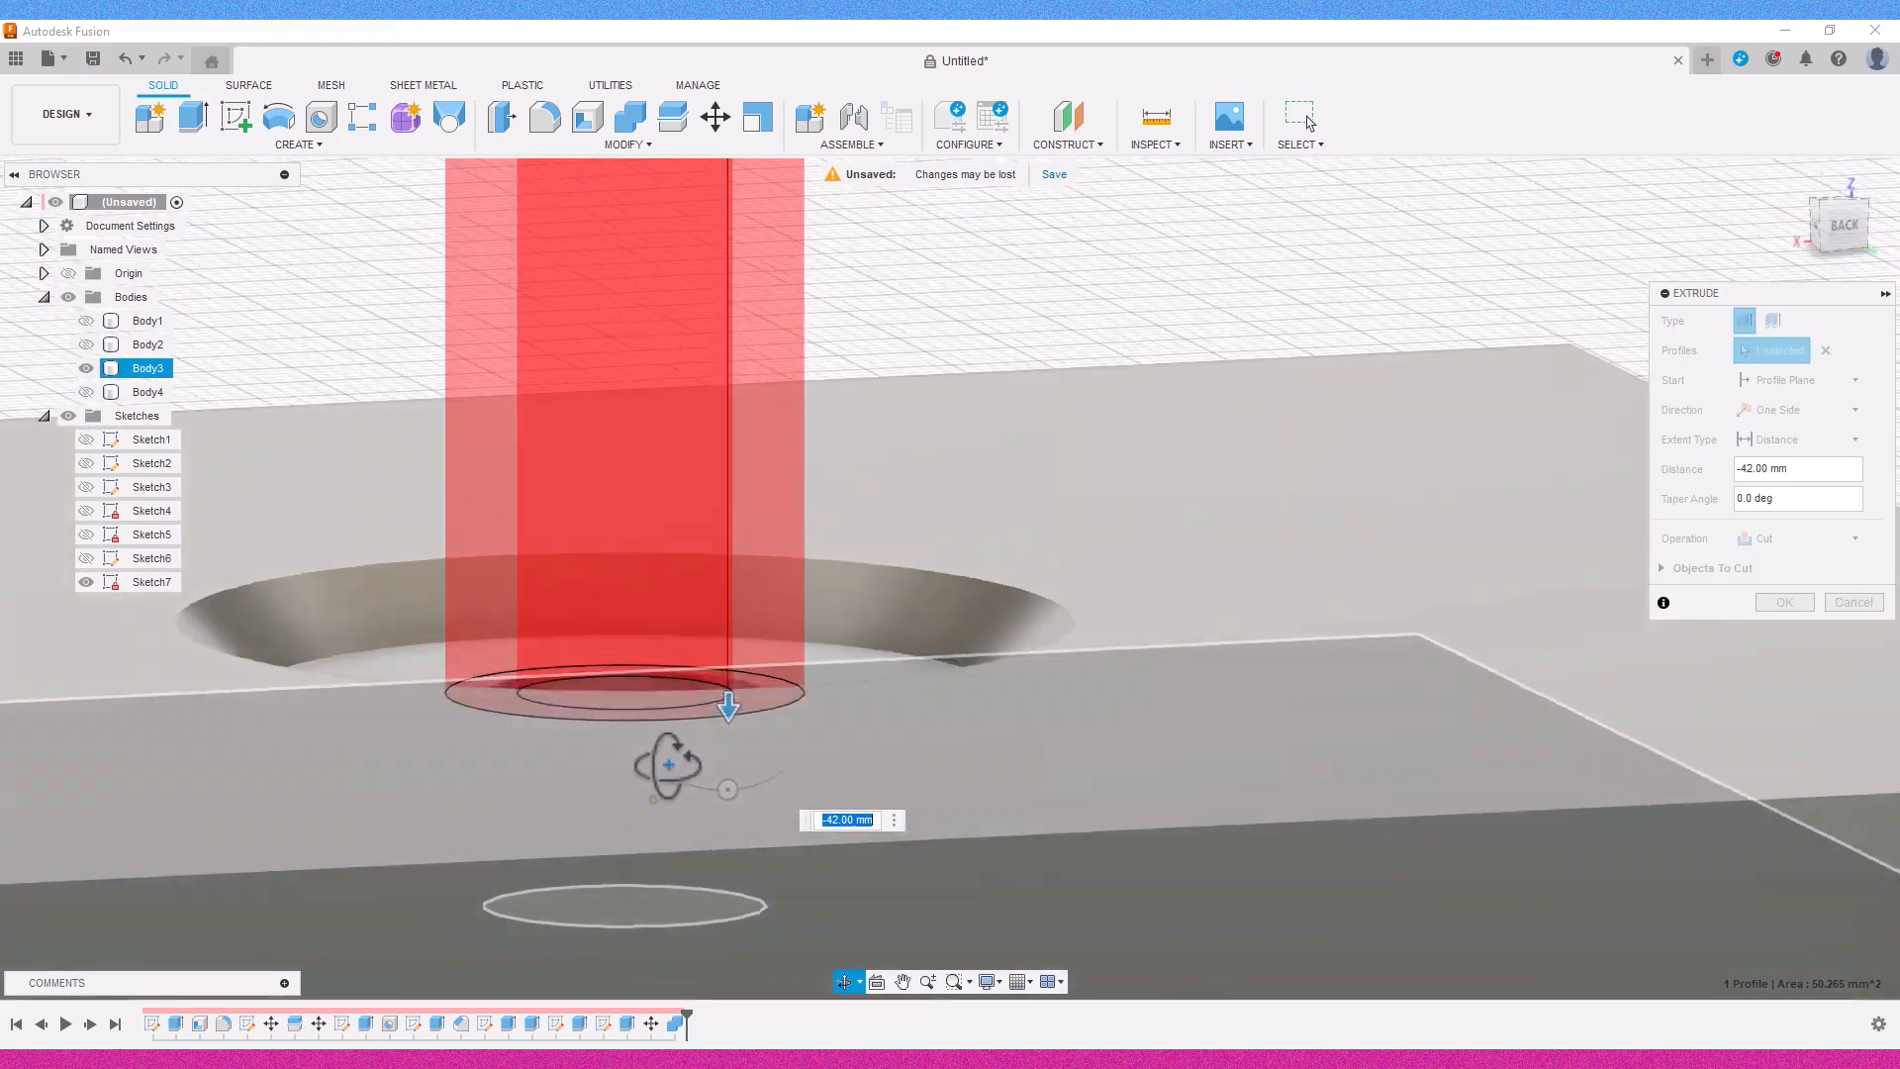
left_click(1785, 602)
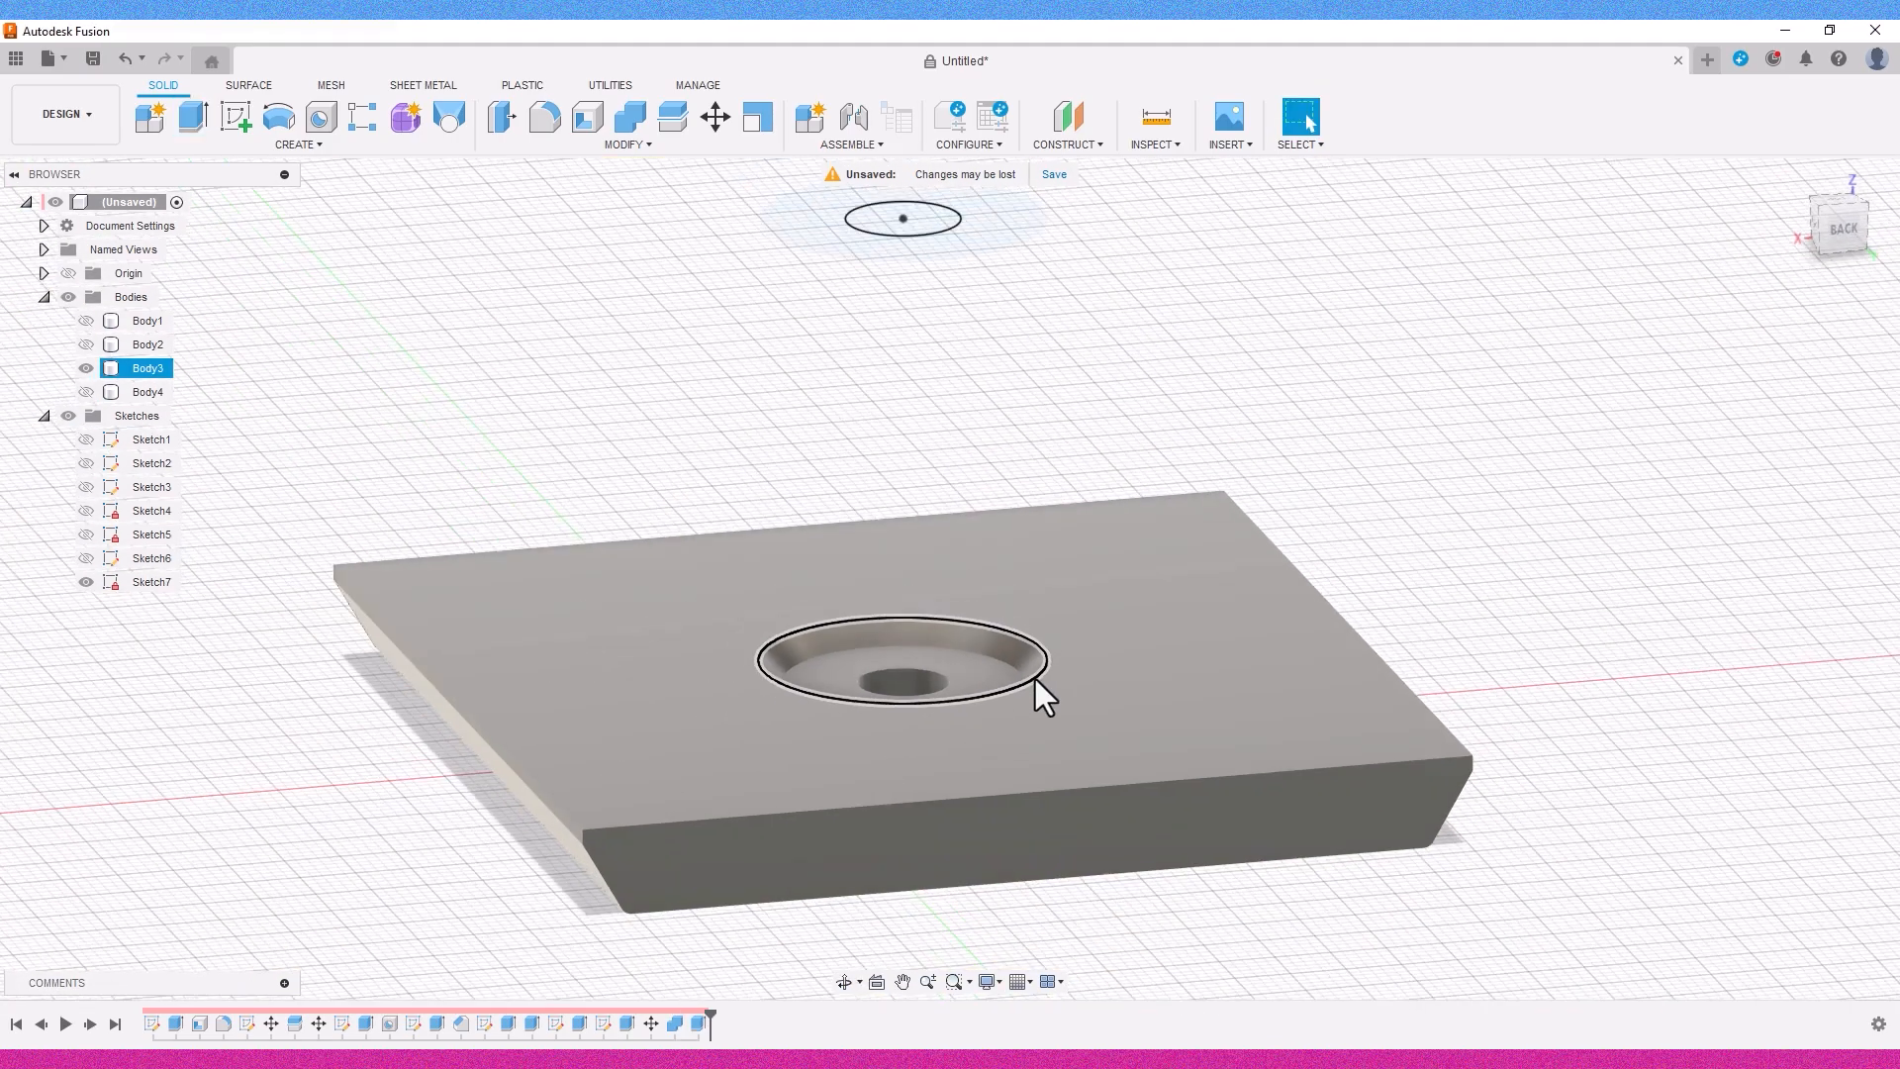
Show the cylinder and measure the distance between its round recess floor and the lid's underside.
left_click(86, 392)
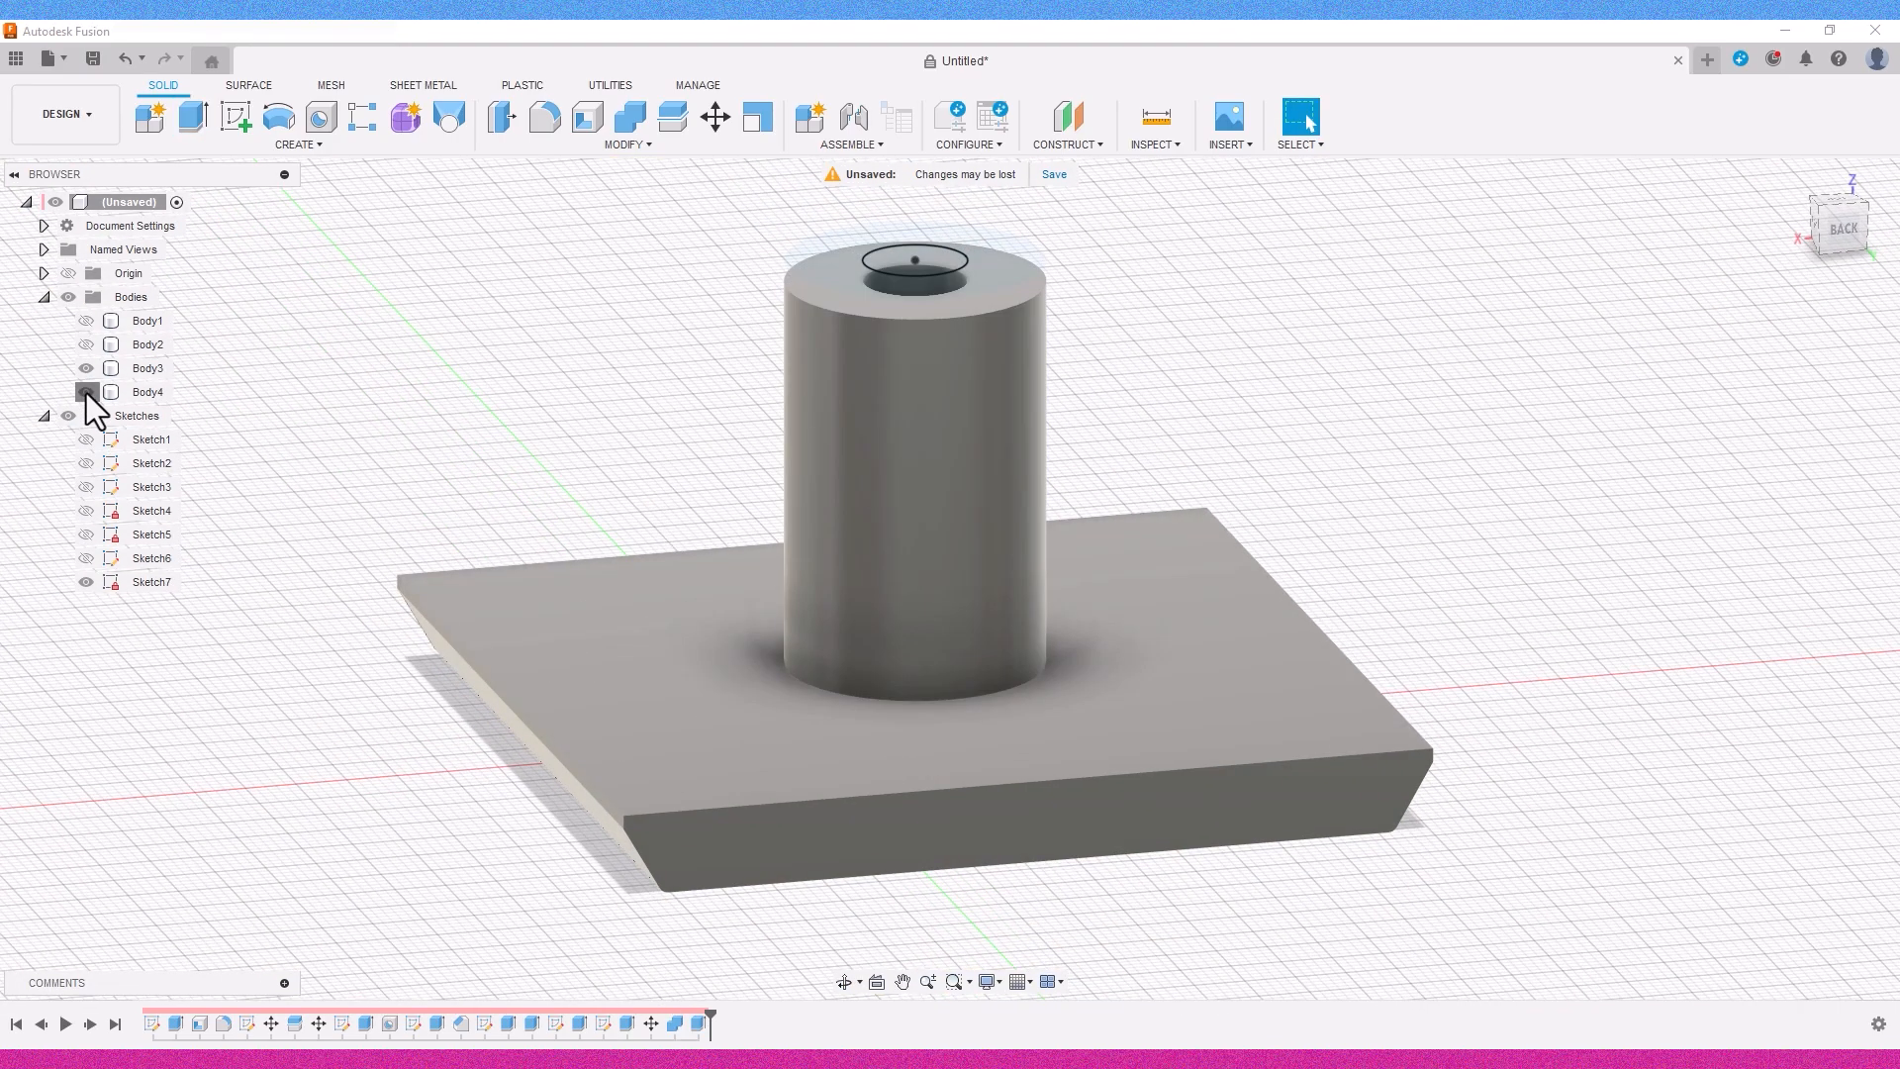
left_click_drag(1854, 235, 1816, 406)
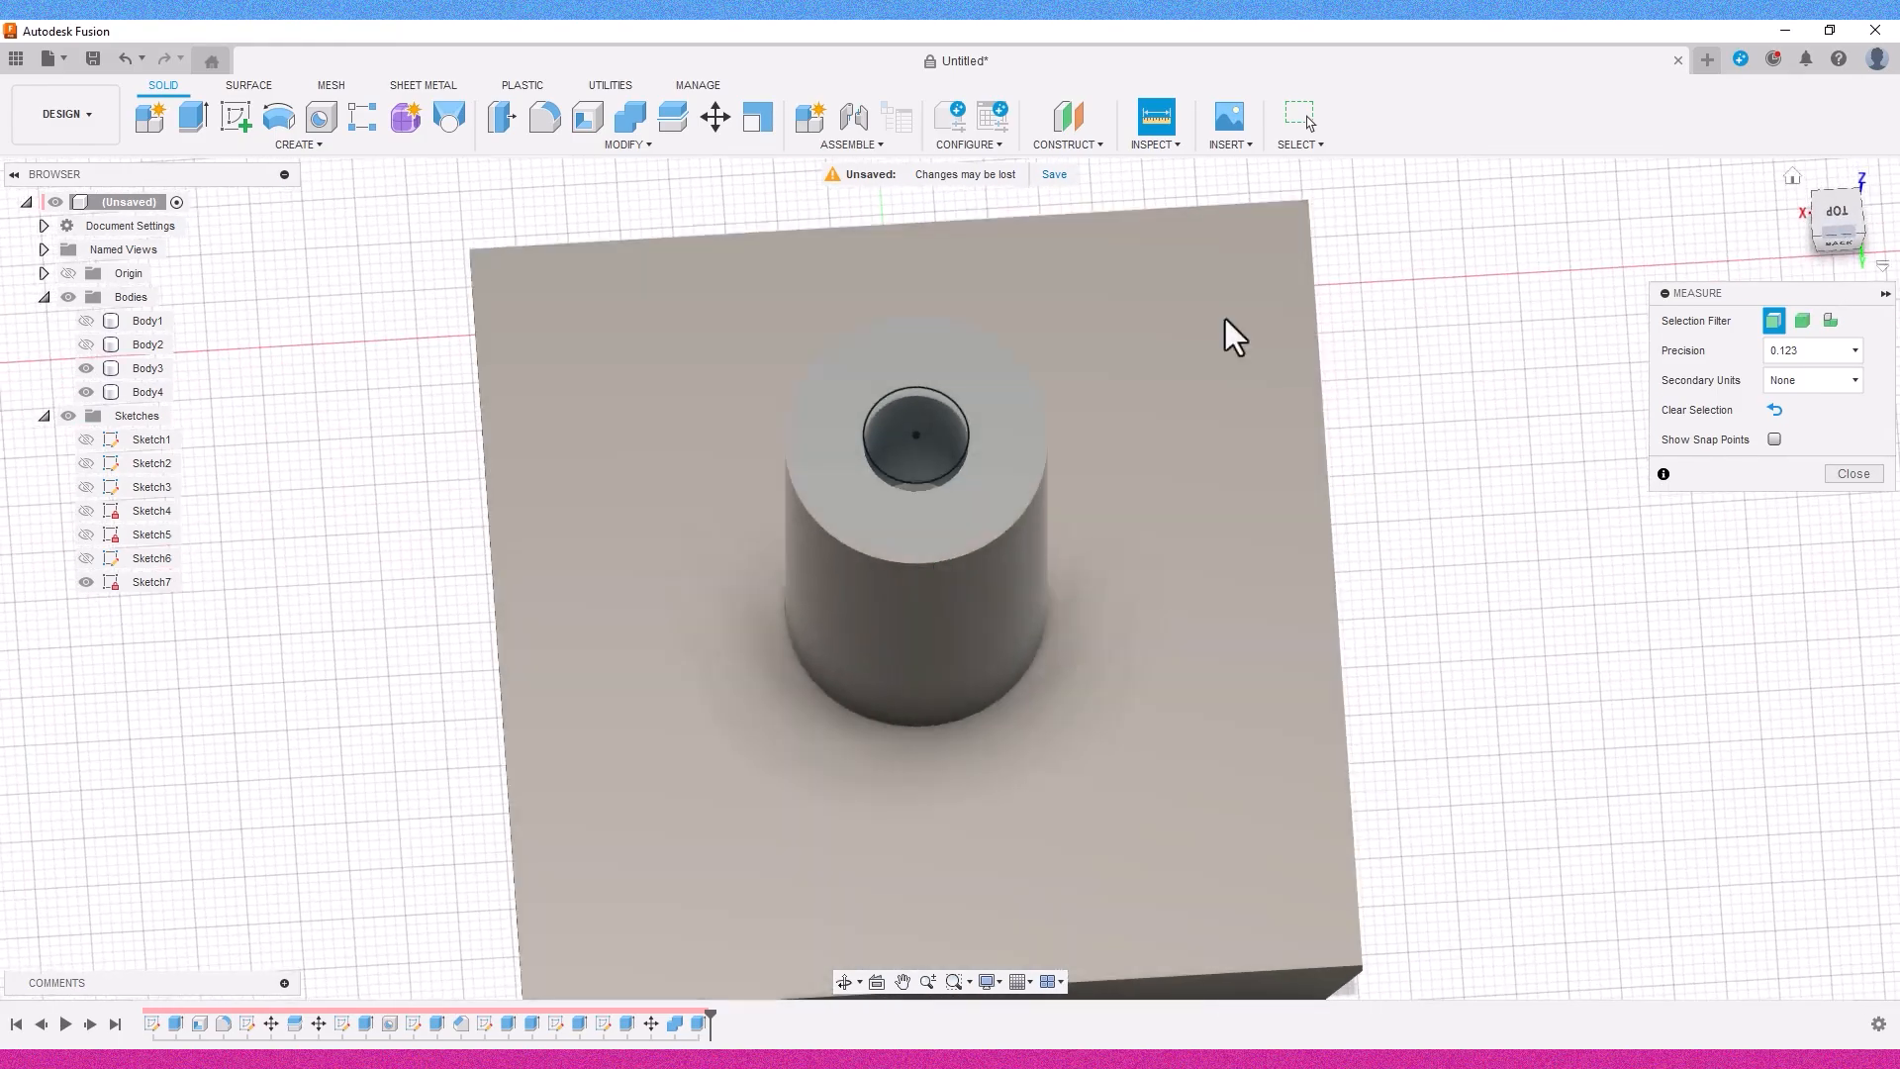
scroll(876, 454, "up", 4)
left_click(947, 511)
left_click_drag(1831, 240, 1831, 79)
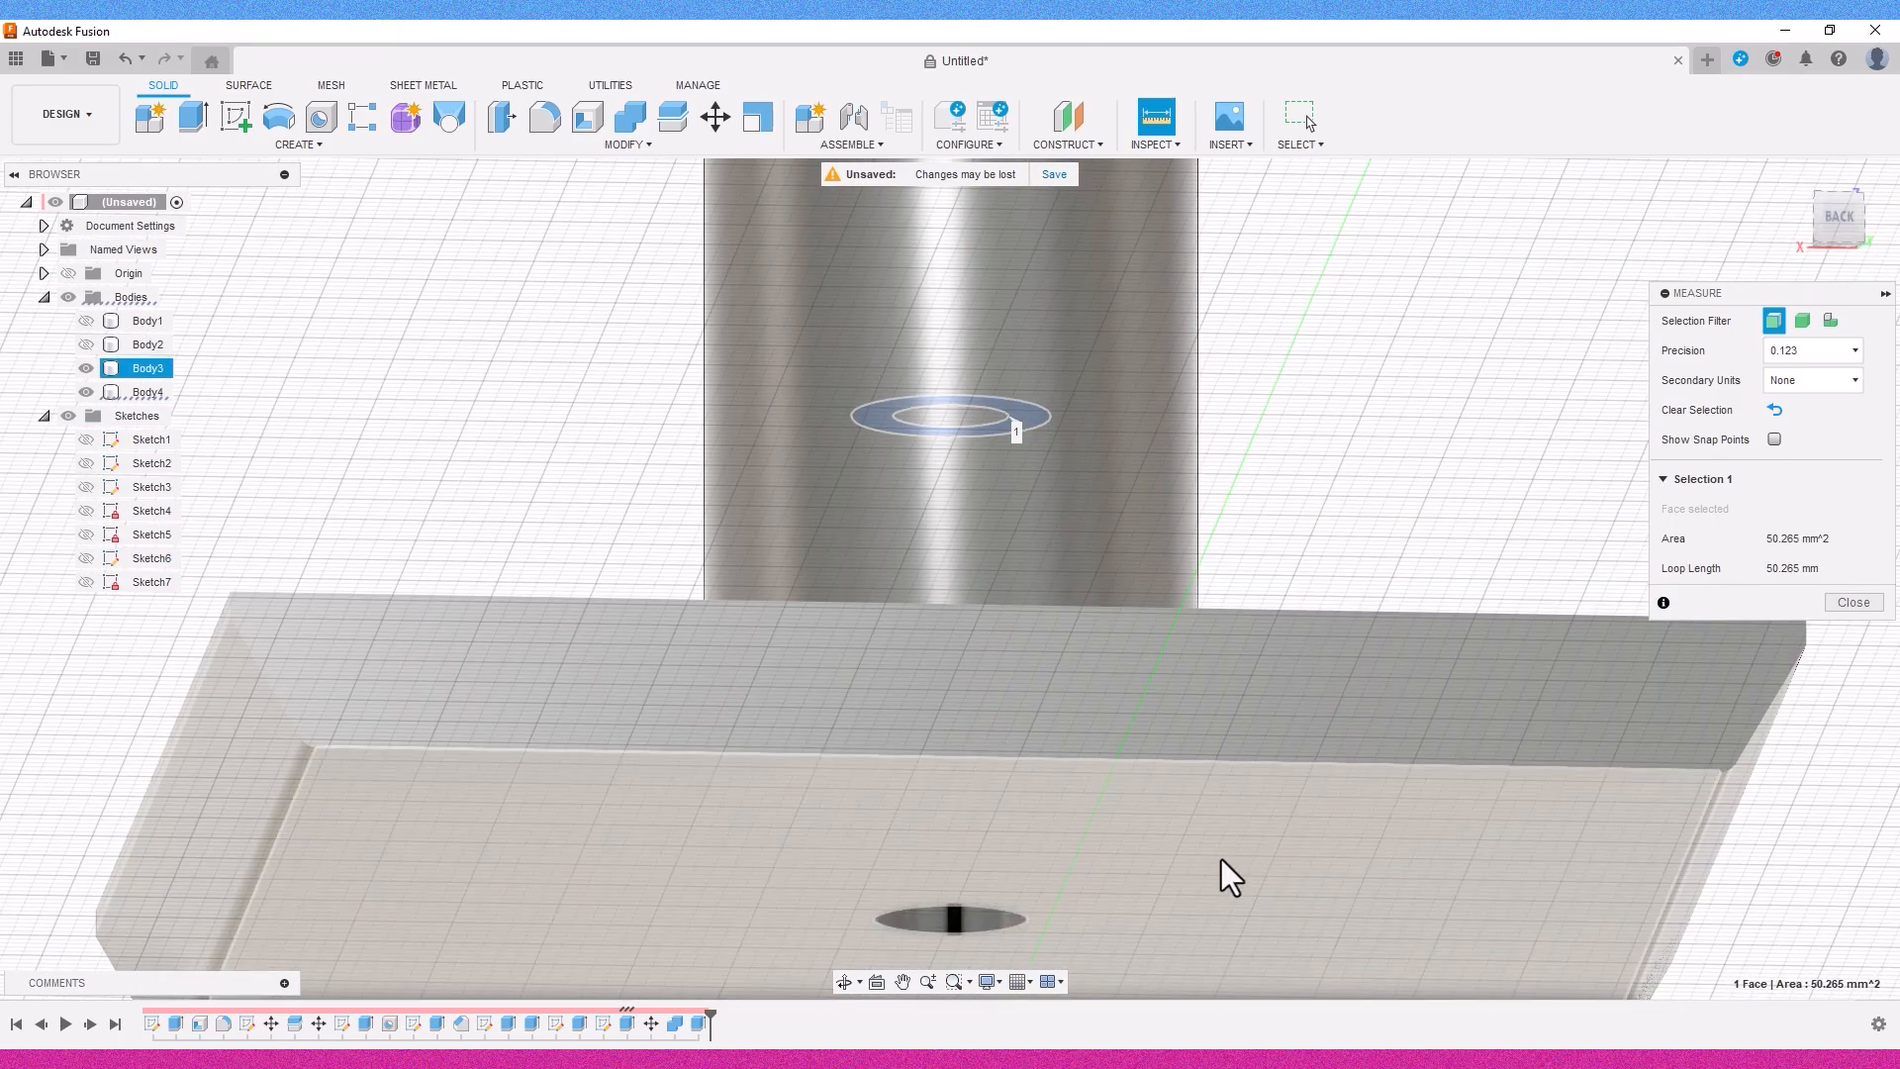
left_click(1221, 860)
left_click(1842, 233)
scroll(1397, 758, "down", 3)
middle_click_drag(1098, 867, 952, 704)
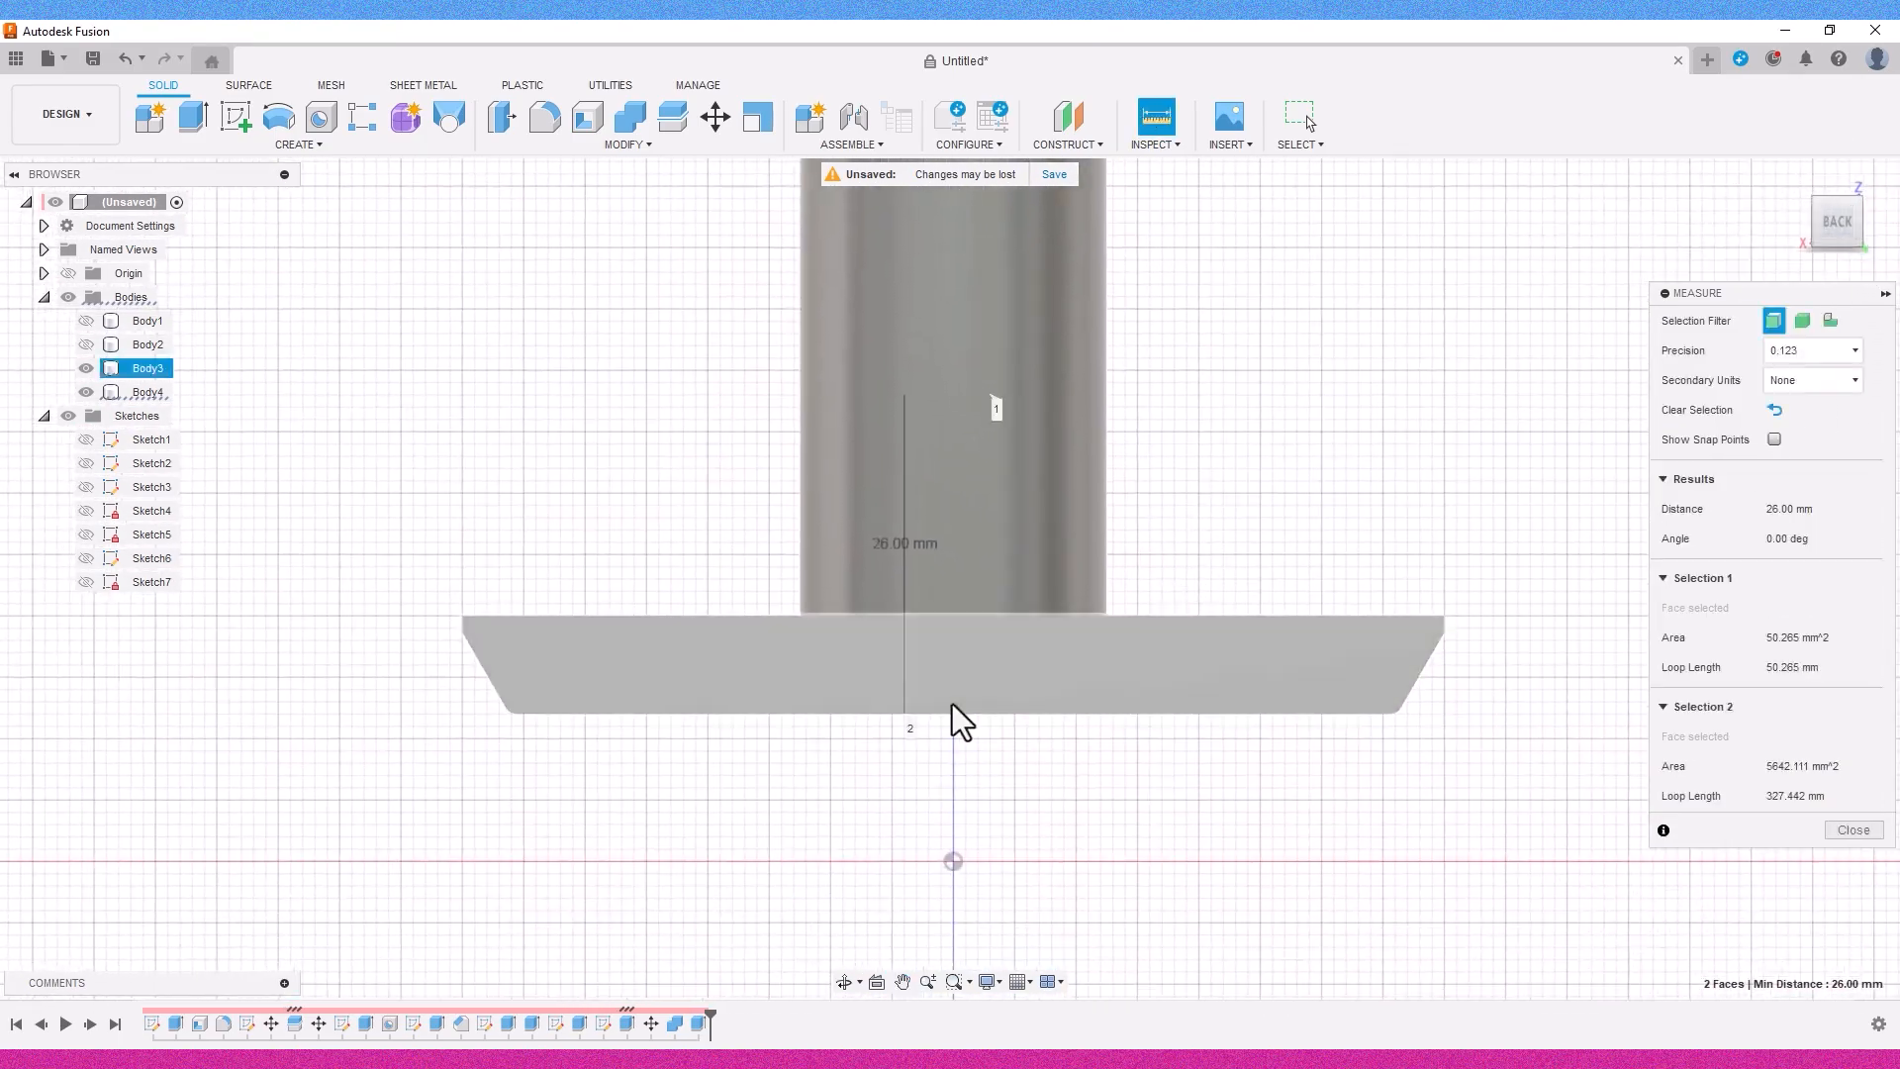
Show the box body and measure the distance from the cylinder's recess floor to the box's lower top edge.
left_click(87, 346)
scroll(870, 627, "down", 2)
mouse_move(1839, 235)
left_mouse_down()
mouse_move(1838, 164)
mouse_move(1838, 233)
left_mouse_up()
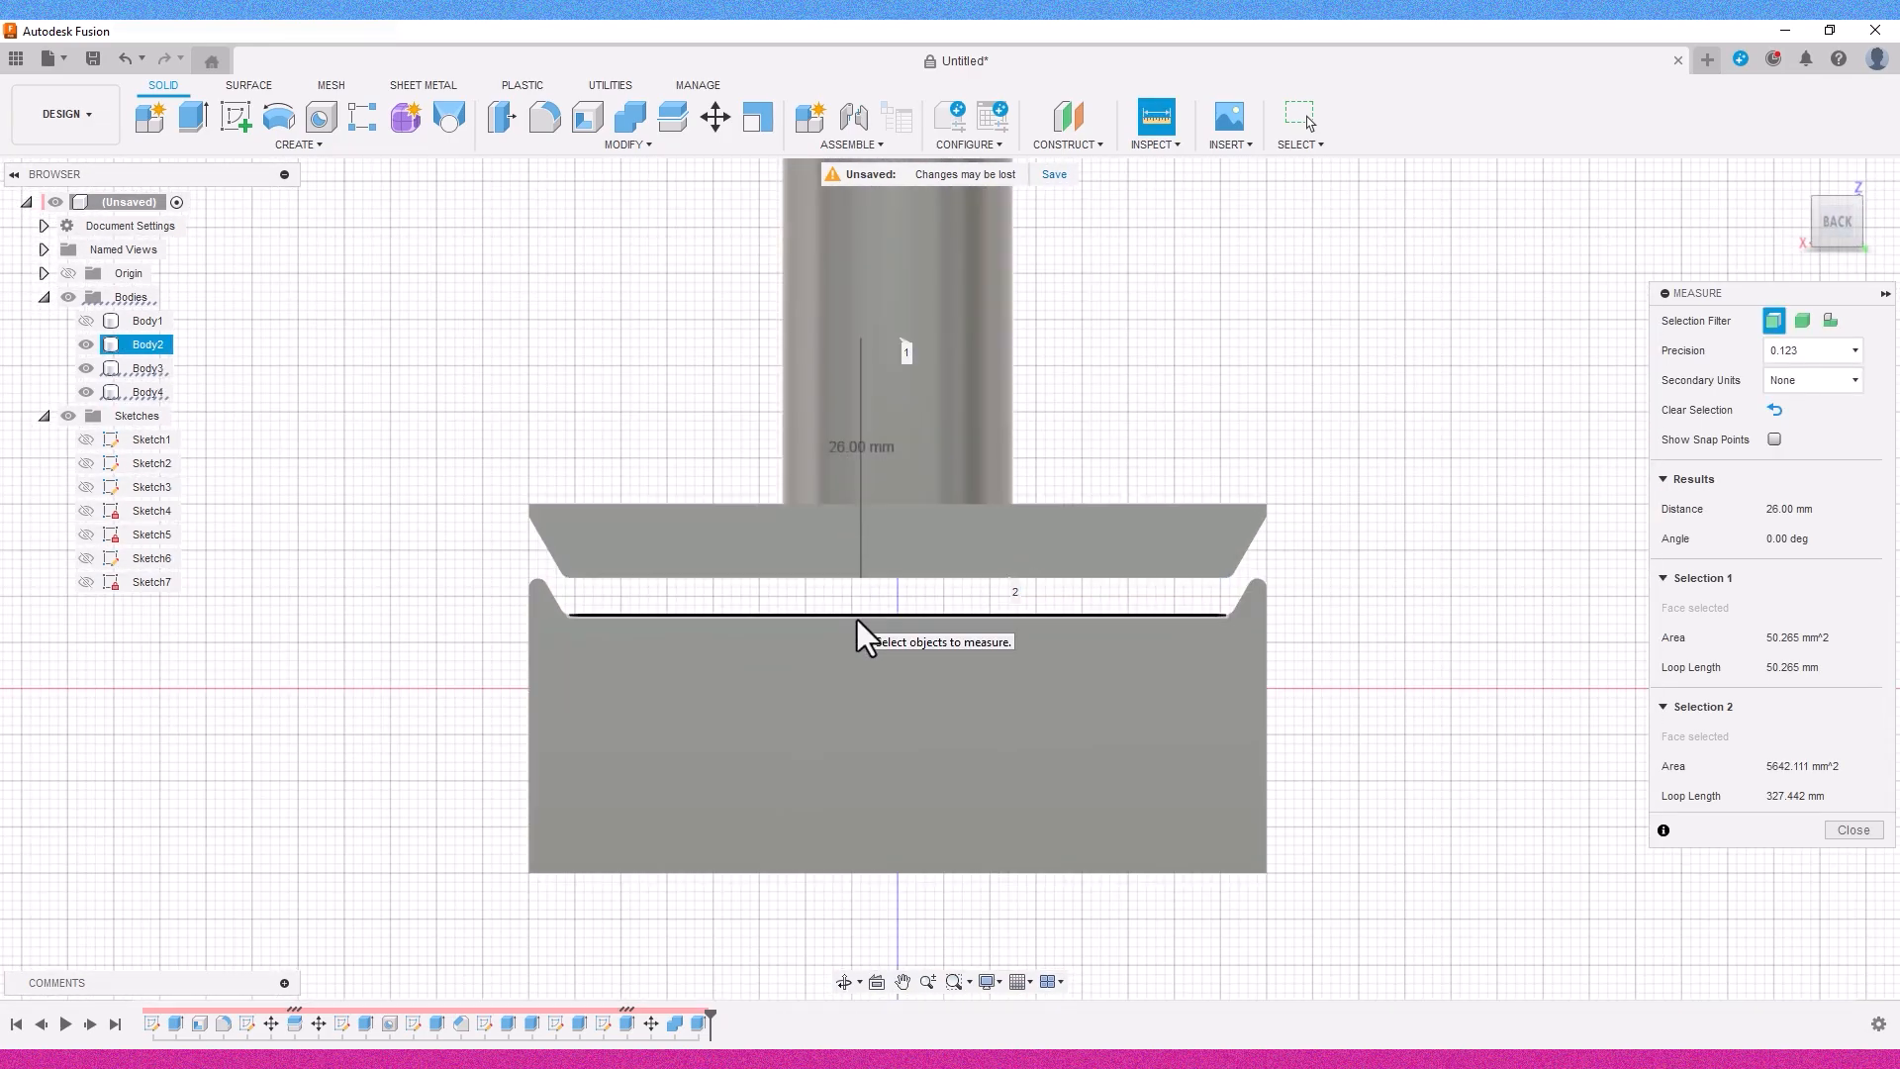
left_click(857, 620)
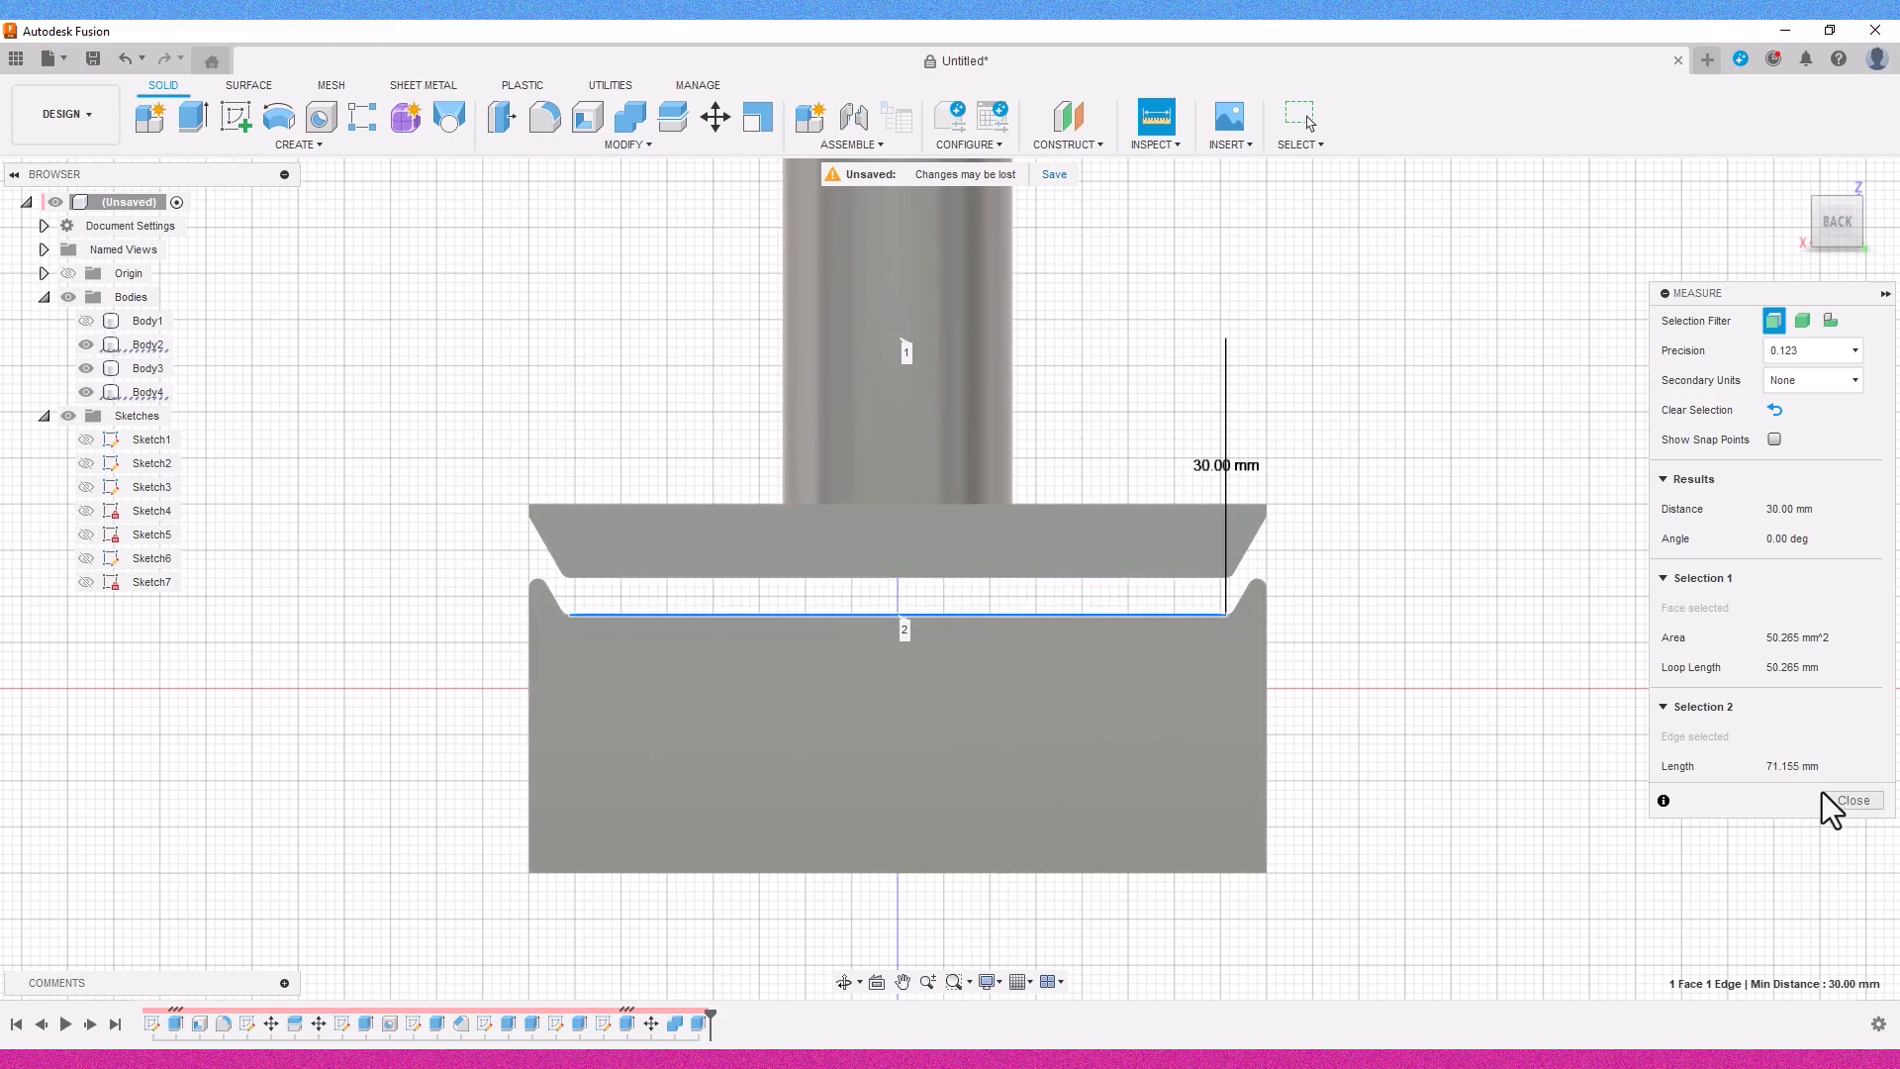
Sketch an inscribed hexagon with a 4.5 mm radius on the box's bottom face, centred on the hole.
middle_click_drag(990, 871, 955, 544, "shift")
left_click(989, 545)
left_click(1837, 222)
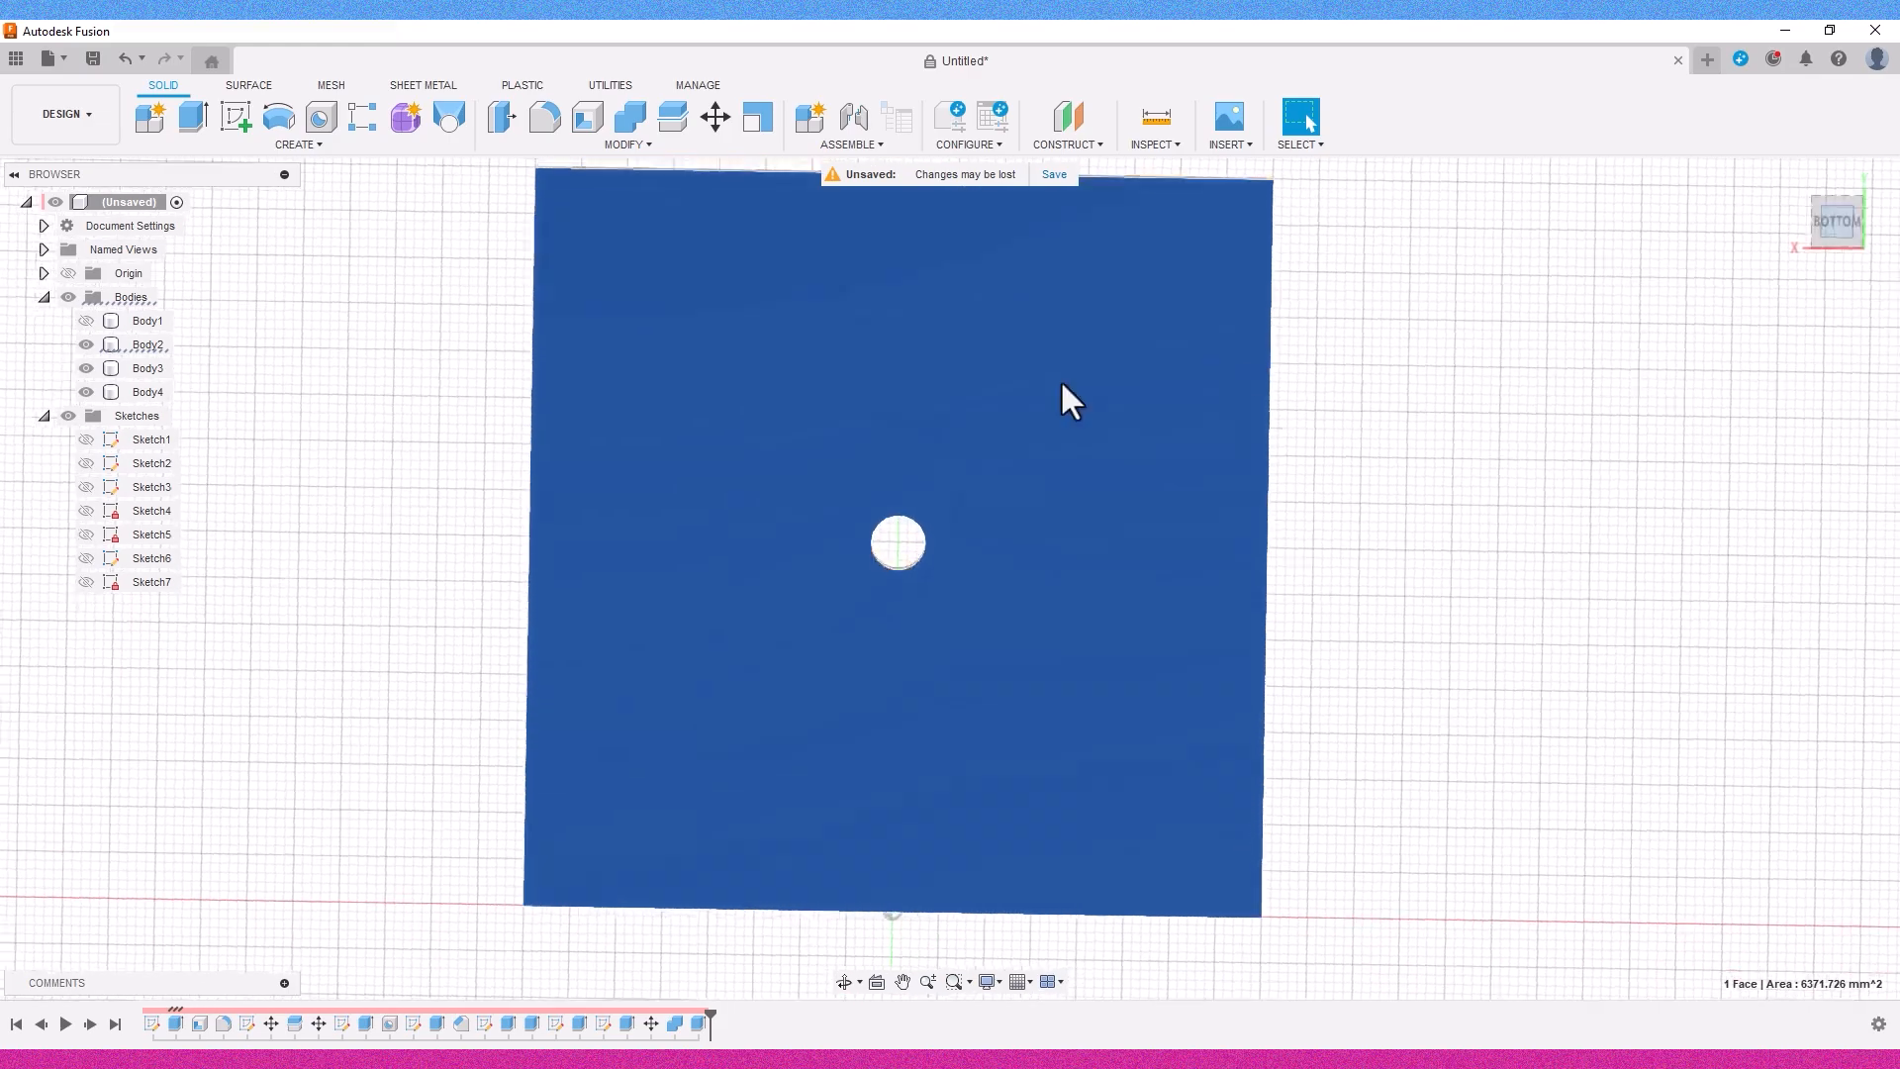
left_click(241, 119)
left_click(299, 145)
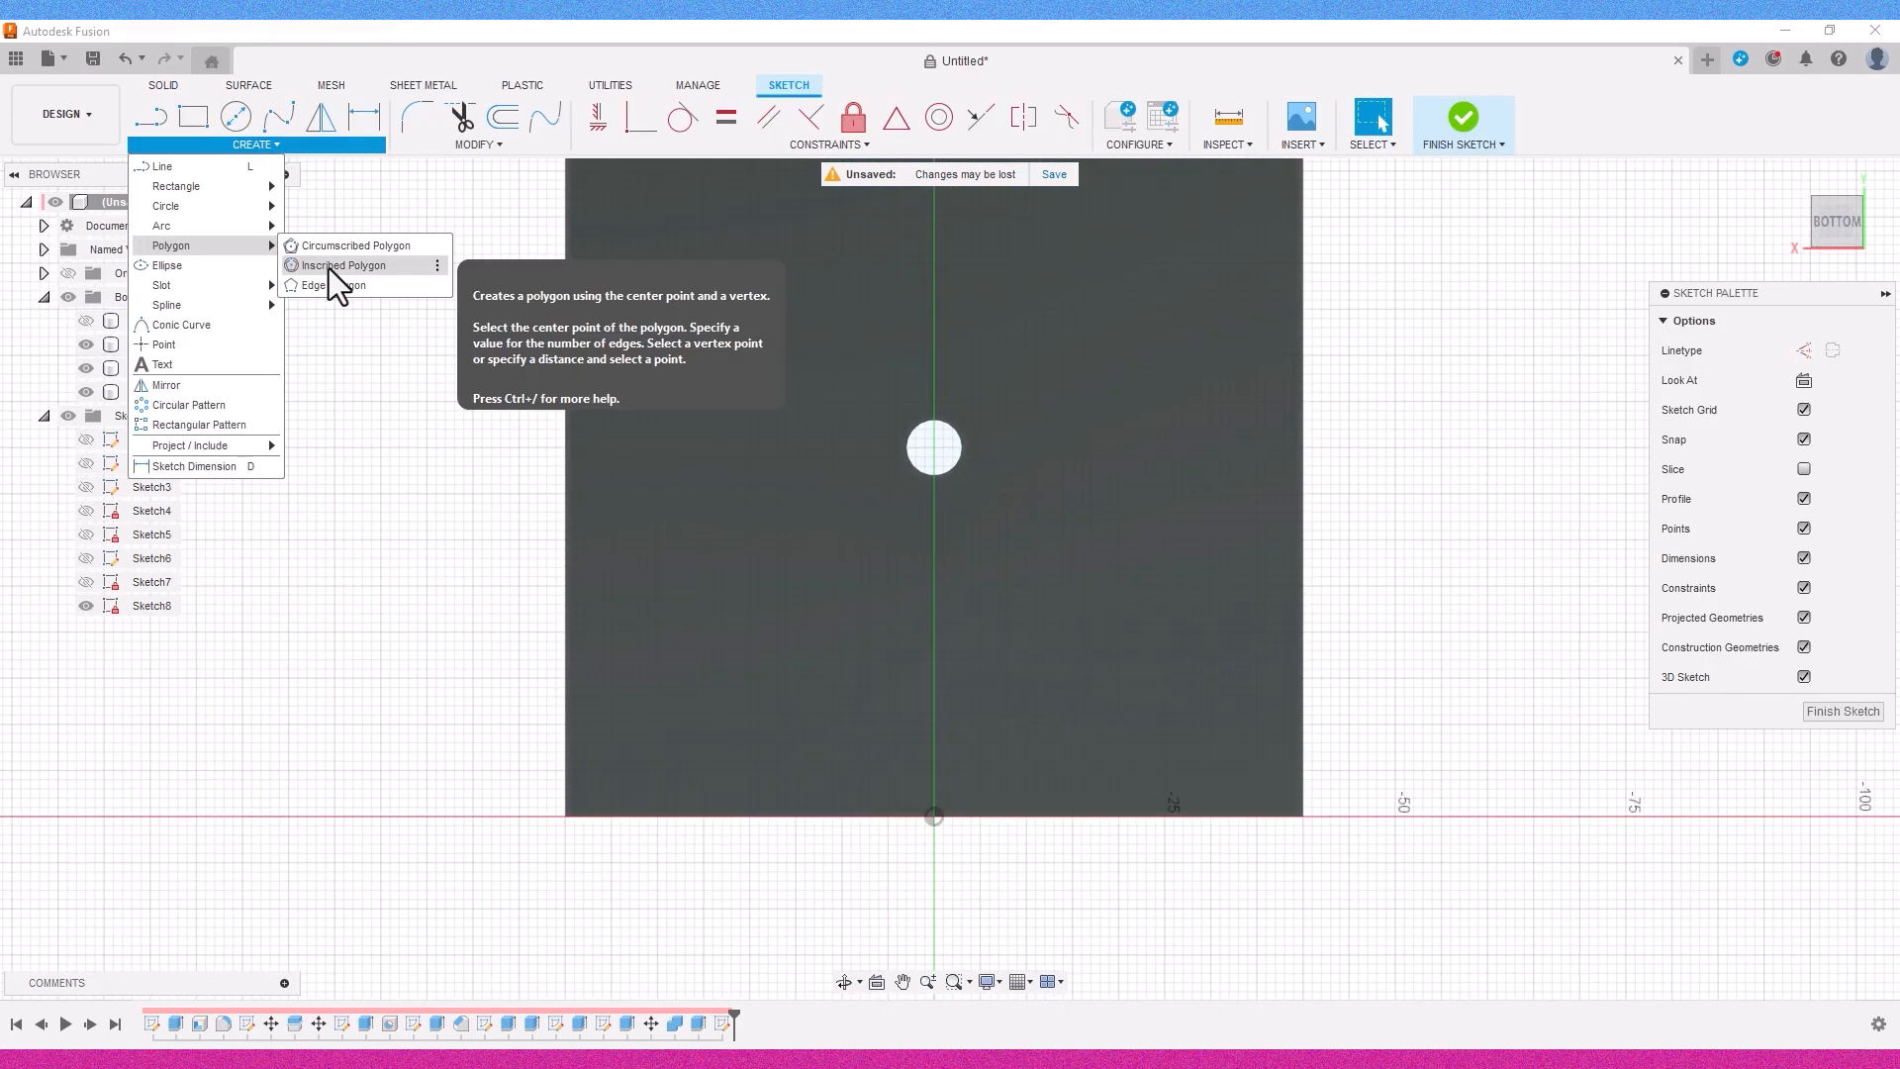
left_click(329, 266)
type("4.5")
key("Return")
scroll(955, 446, "up", 5)
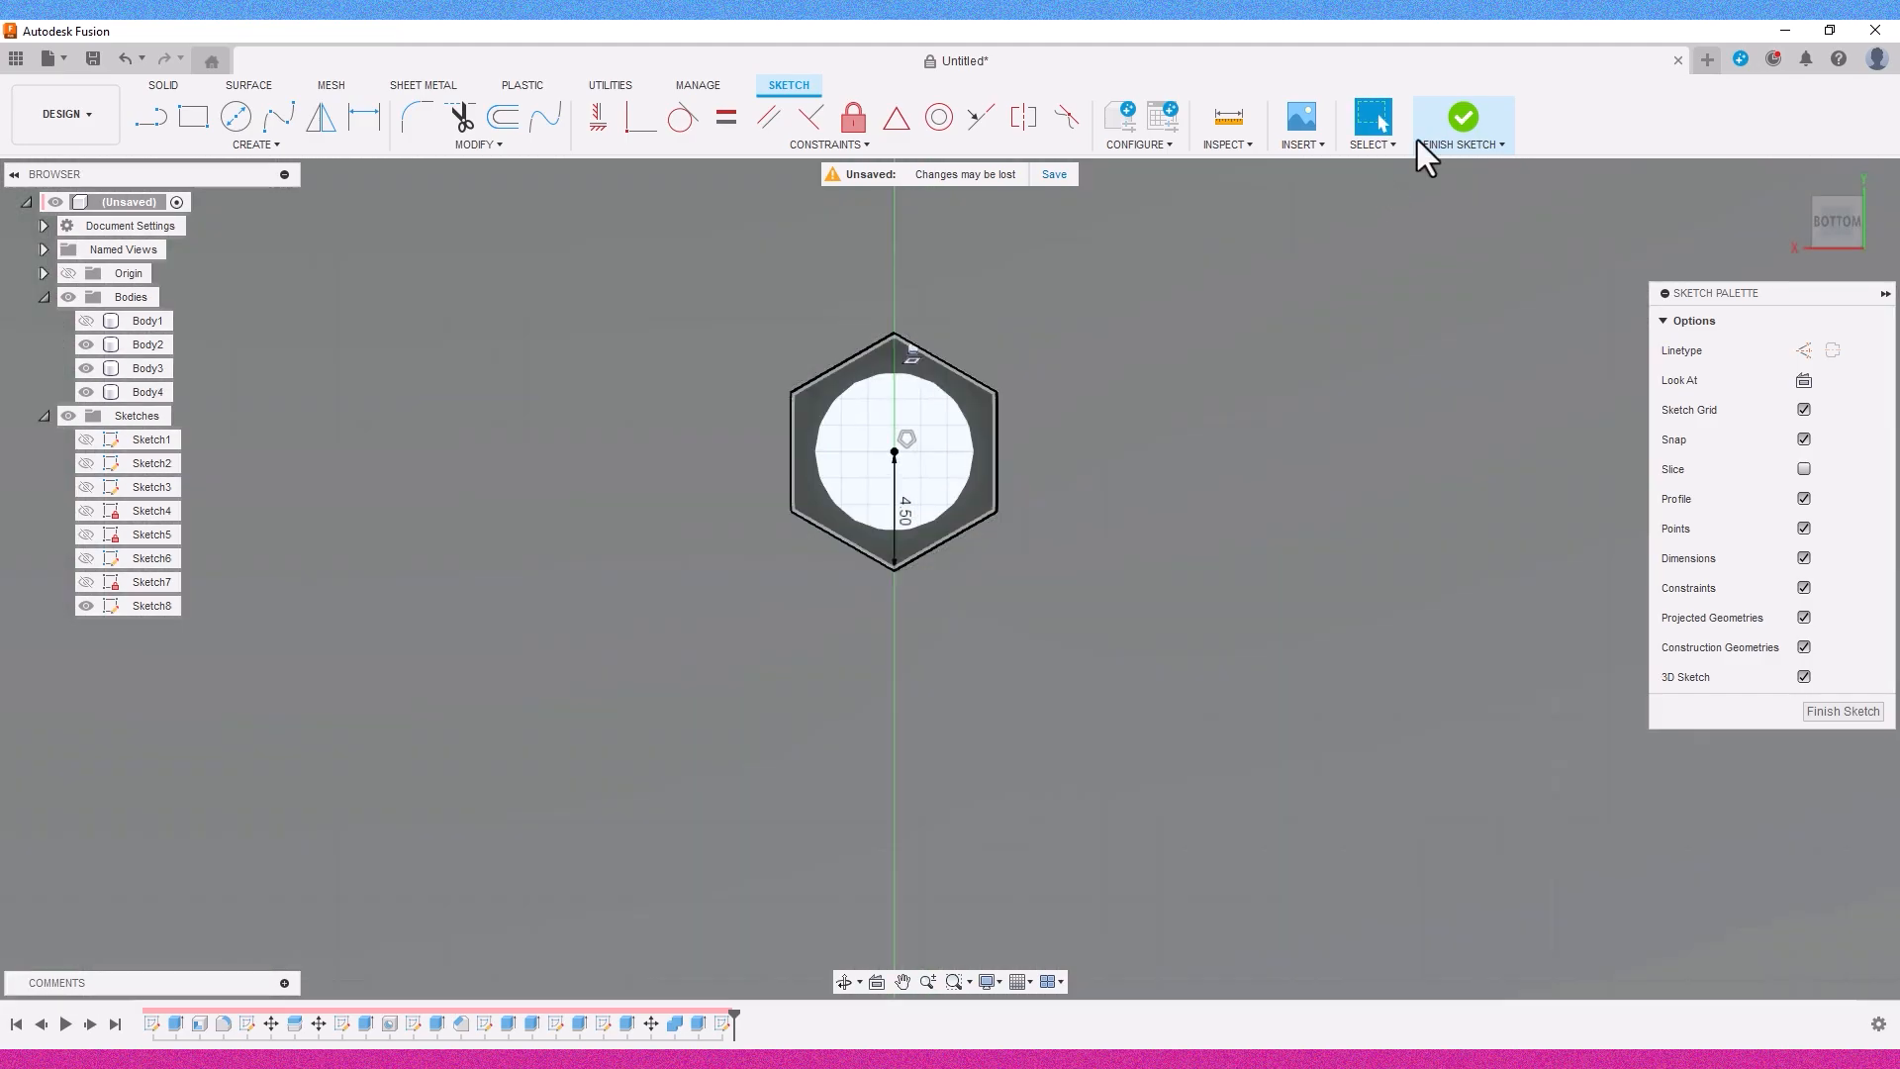
left_click(1463, 119)
Cut the hexagon profile around the hole 18 mm up into the box's bottom face.
scroll(1010, 502, "down", 2)
left_click_drag(1875, 272, 1838, 240)
key("e")
left_click(982, 508)
scroll(1623, 259, "down", 3)
left_click(1829, 206)
left_click_drag(1021, 778, 1015, 449)
left_click(1837, 226)
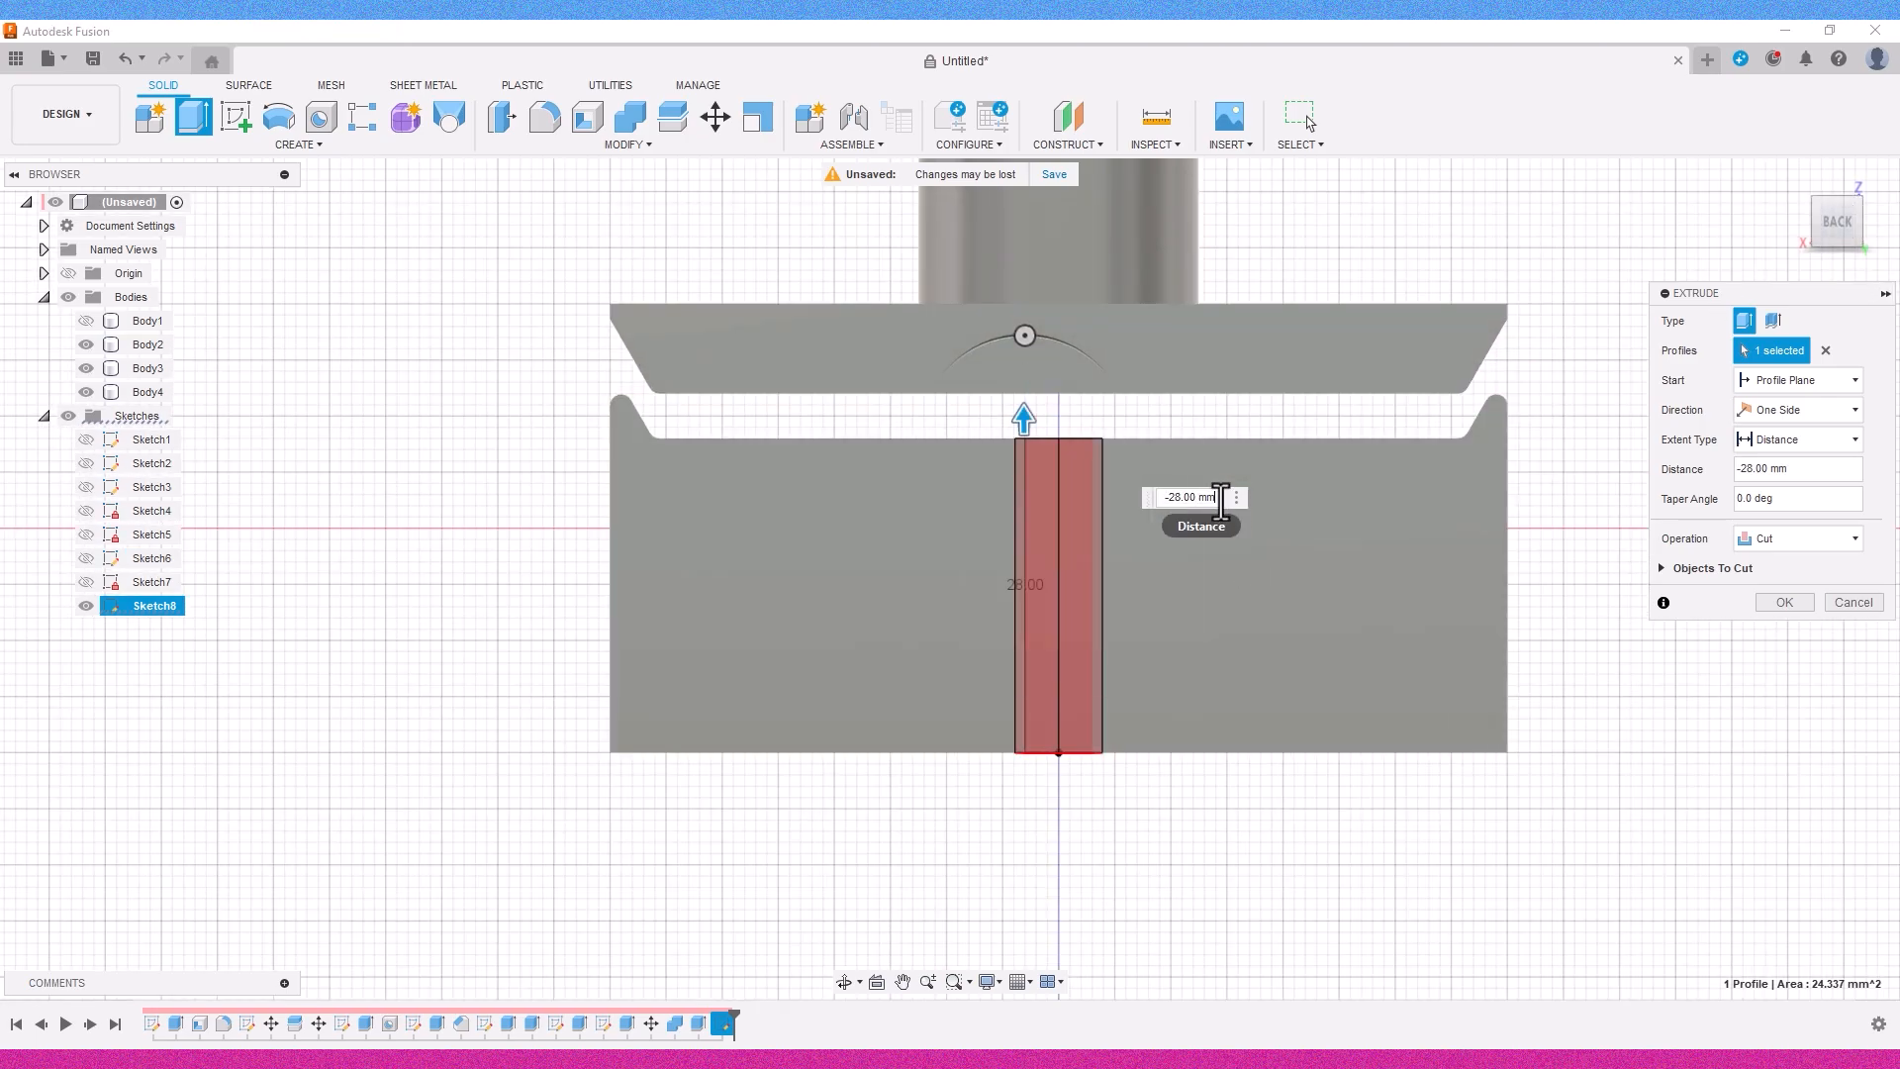
type("+10")
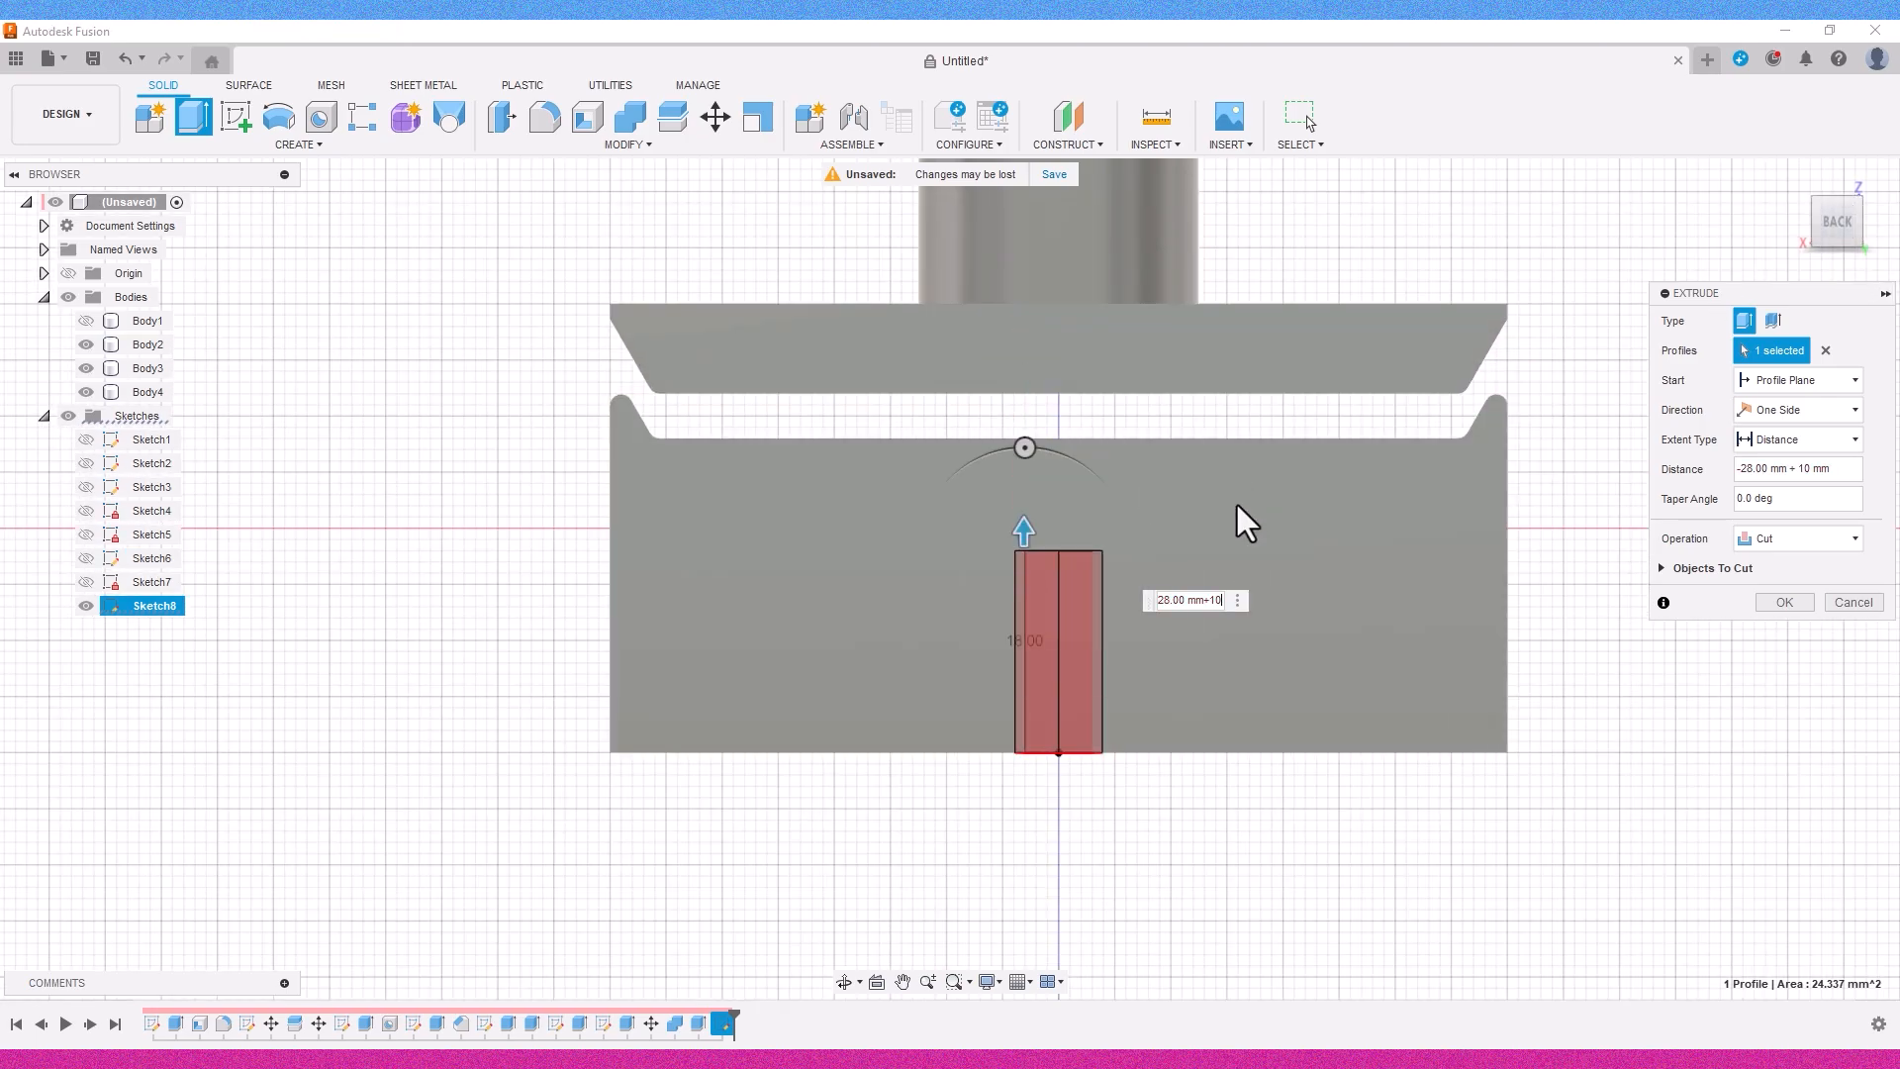
key("Return")
Measure the distance between the box's hexagonal pocket floor and the cylinder's round recess floor.
left_click_drag(1838, 226, 1833, 186)
left_click(1101, 478)
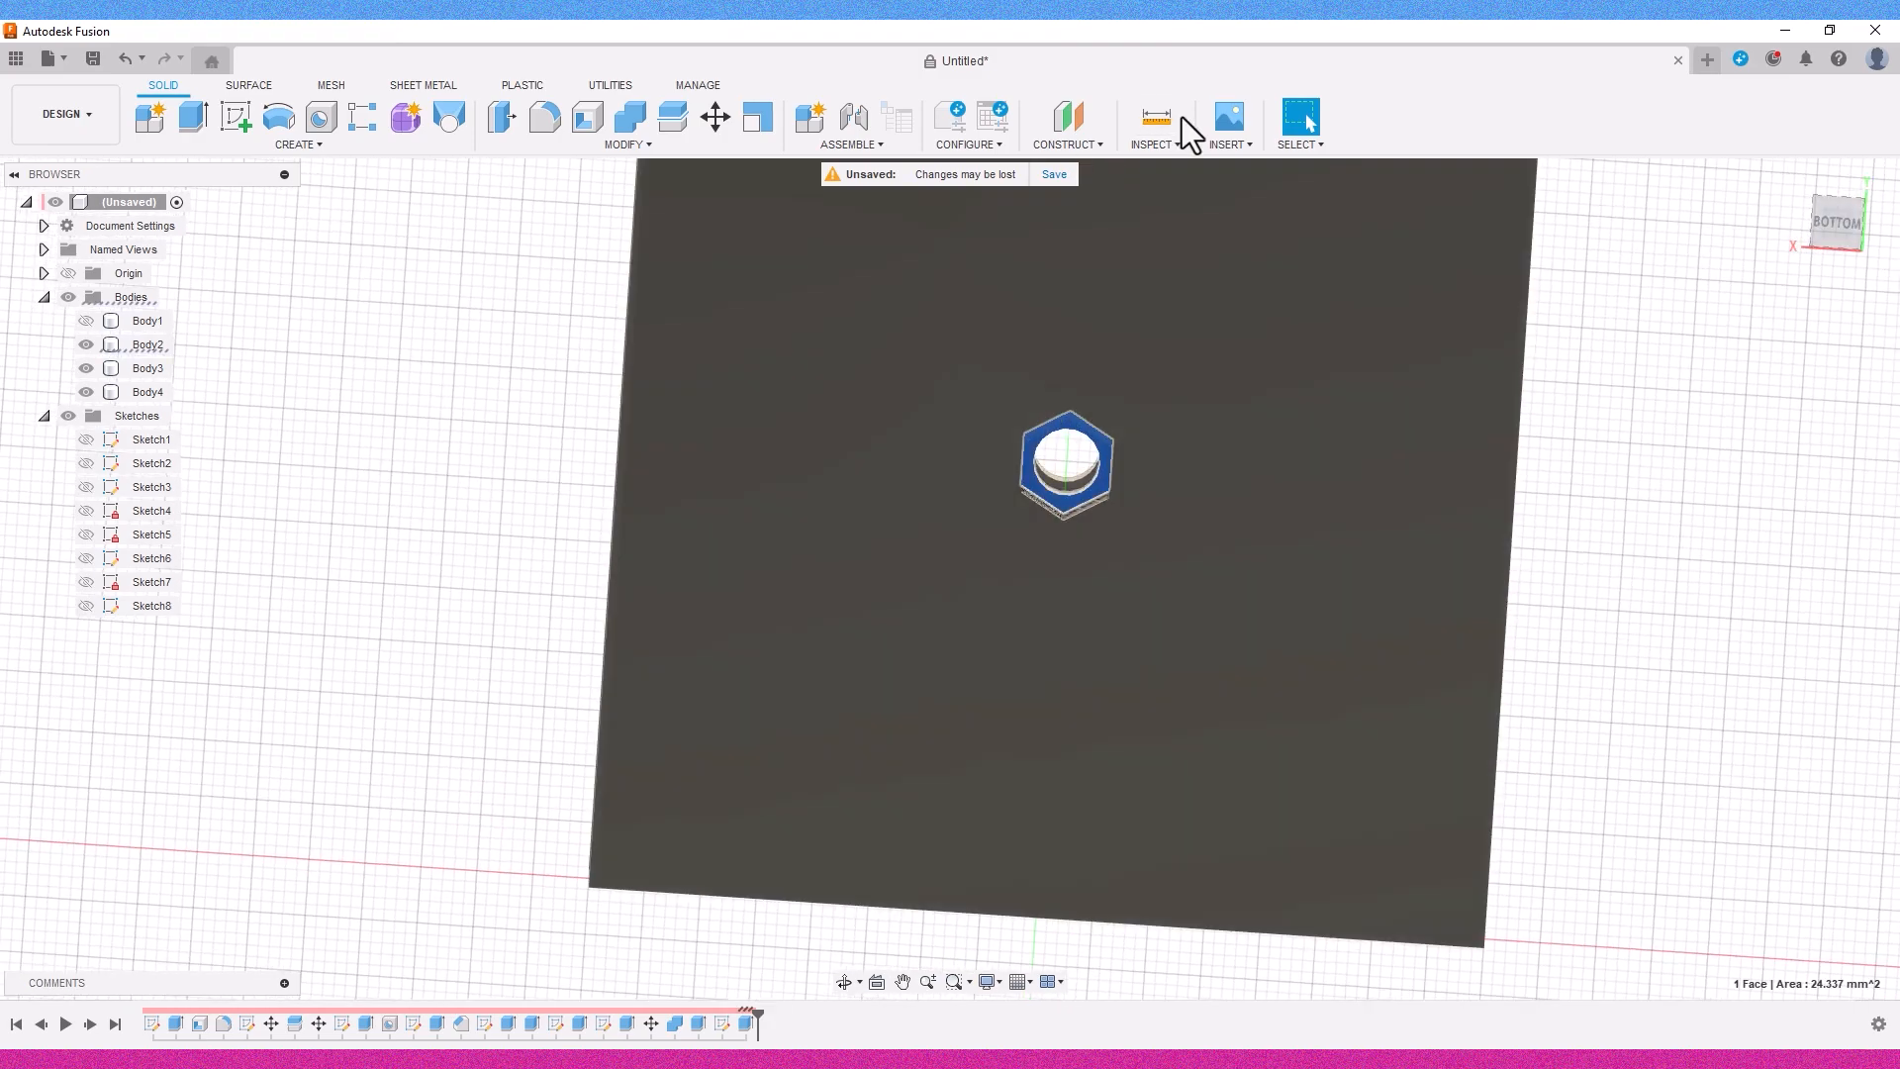
left_click(1156, 117)
left_click(1837, 210)
middle_click_drag(1570, 215, 1465, 475, "shift")
scroll(1099, 576, "up", 4)
left_click(1104, 582)
left_click(1837, 242)
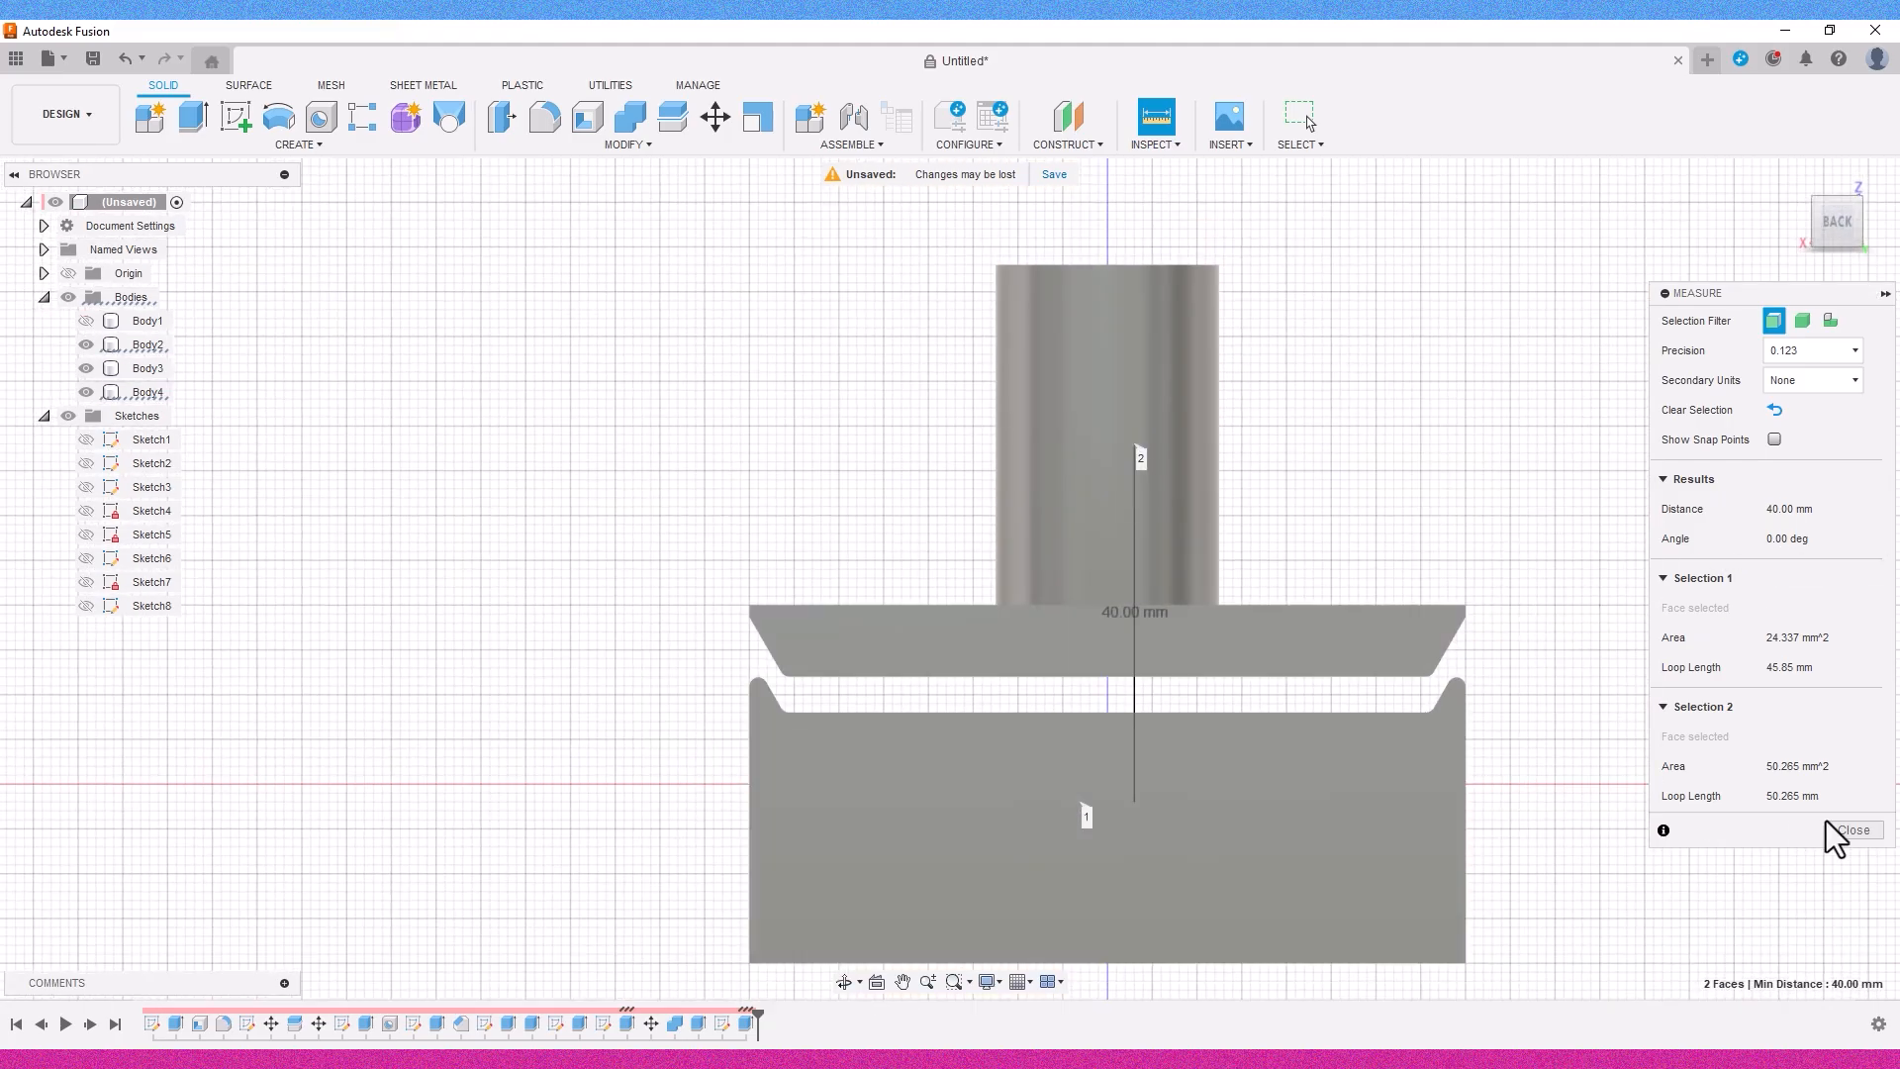
mouse_move(1860, 226)
left_mouse_down()
mouse_move(1853, 254)
mouse_move(1839, 224)
left_mouse_up()
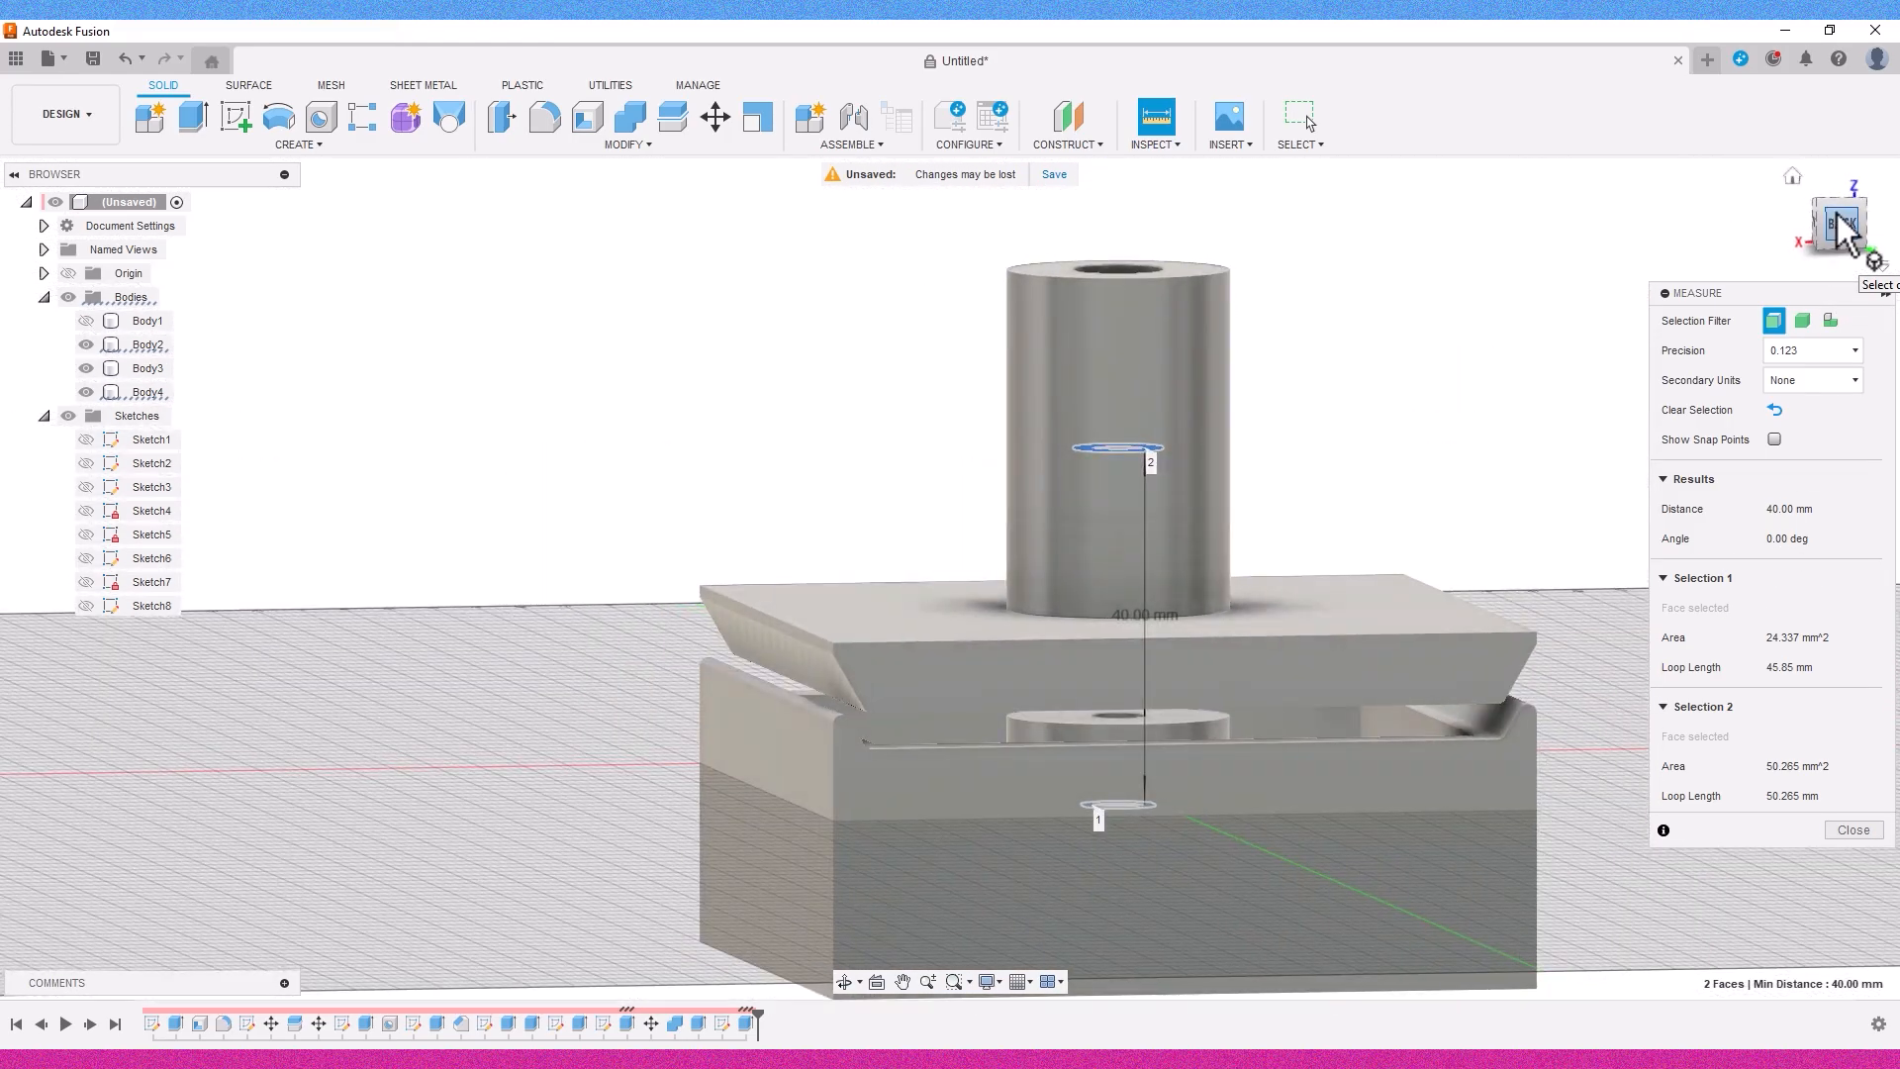
left_click(1838, 224)
scroll(1522, 532, "down", 2)
middle_click_drag(1523, 532, 1427, 453)
left_click_drag(1841, 230, 1839, 288)
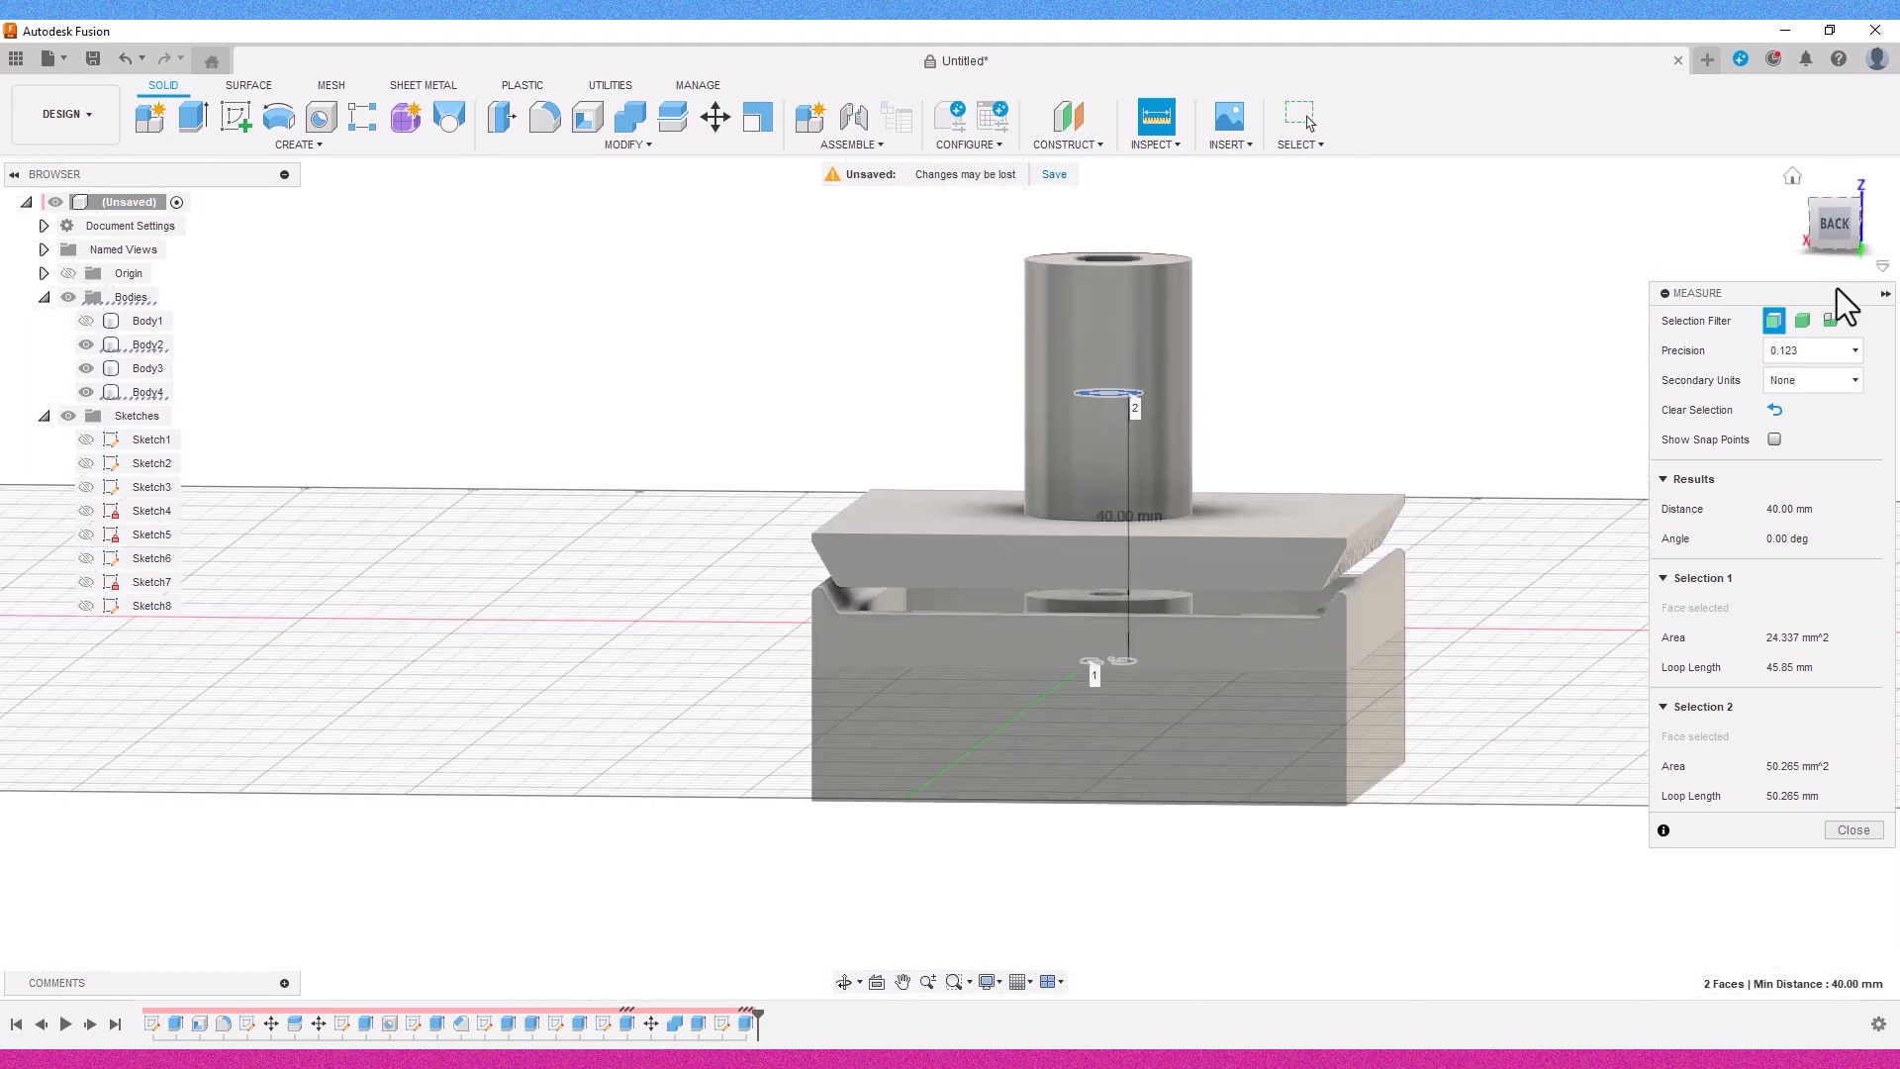
left_click(1838, 223)
Measure the distance between the hexagonal pocket floor and the box's bottom face.
middle_click_drag(1267, 622, 1272, 577)
middle_click_drag(1274, 737, 1275, 622, "shift")
left_click(1275, 621)
left_click(1839, 213)
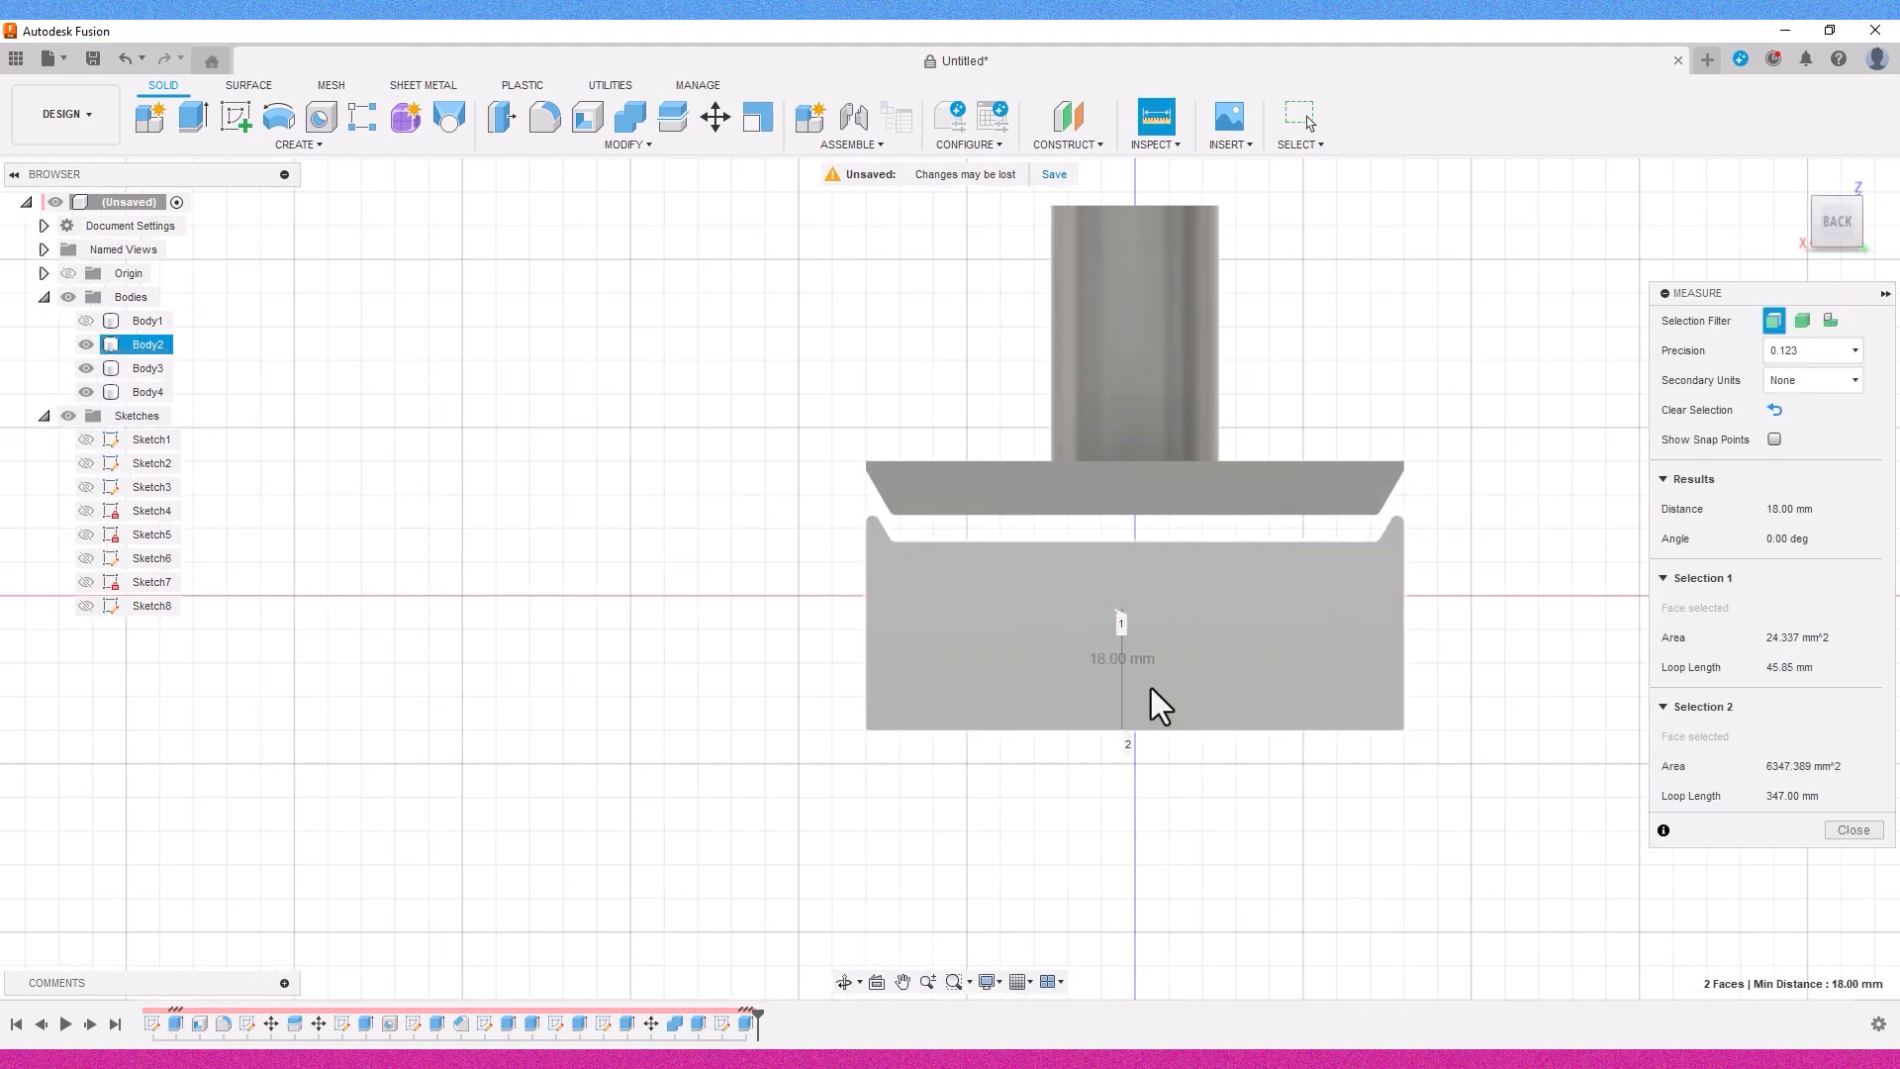
left_click(1839, 834)
Fillet the outer top edge of the cylinder.
left_click(1843, 229)
left_click(545, 117)
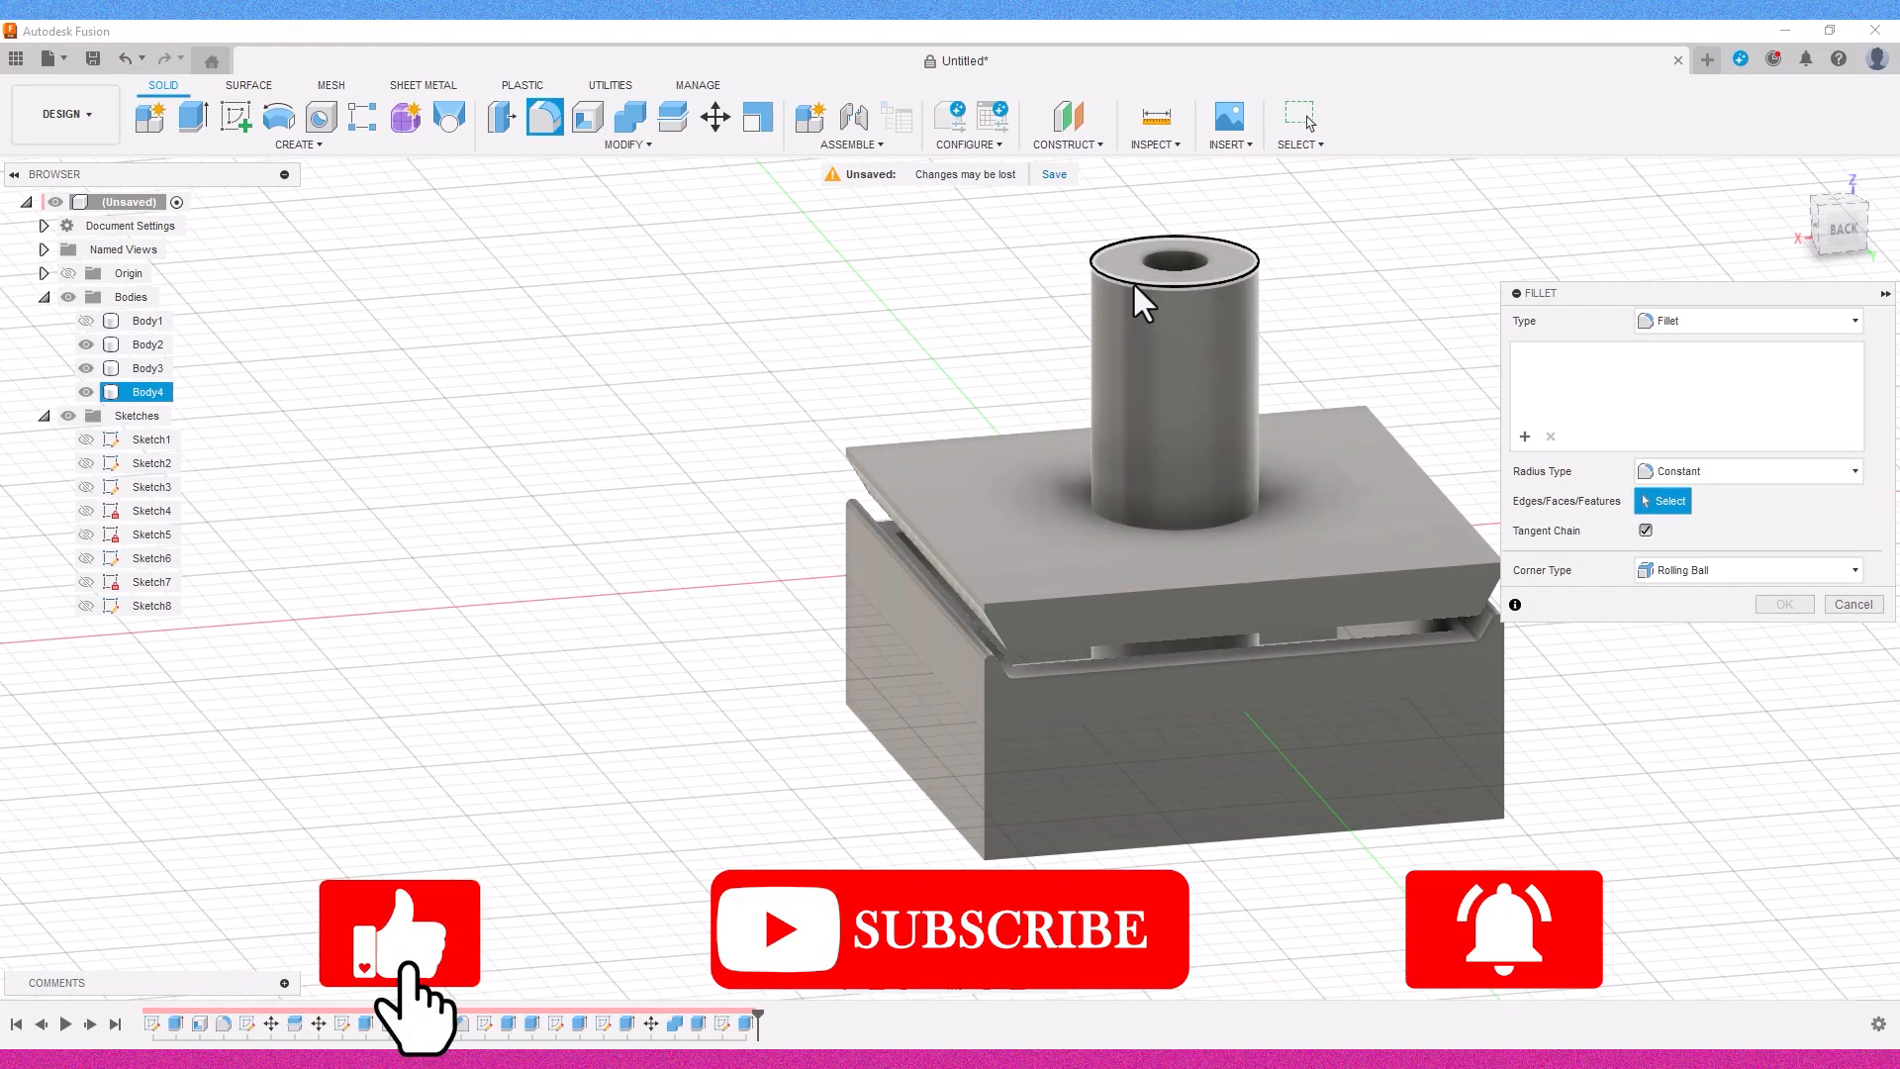
left_click(1782, 628)
mouse_move(1767, 618)
middle_mouse_down("shift")
mouse_move(1629, 492)
mouse_move(1698, 507)
mouse_move(1762, 623)
middle_mouse_up("shift")
scroll(1663, 709, "down", 3)
middle_click_drag(1663, 710, 1524, 638)
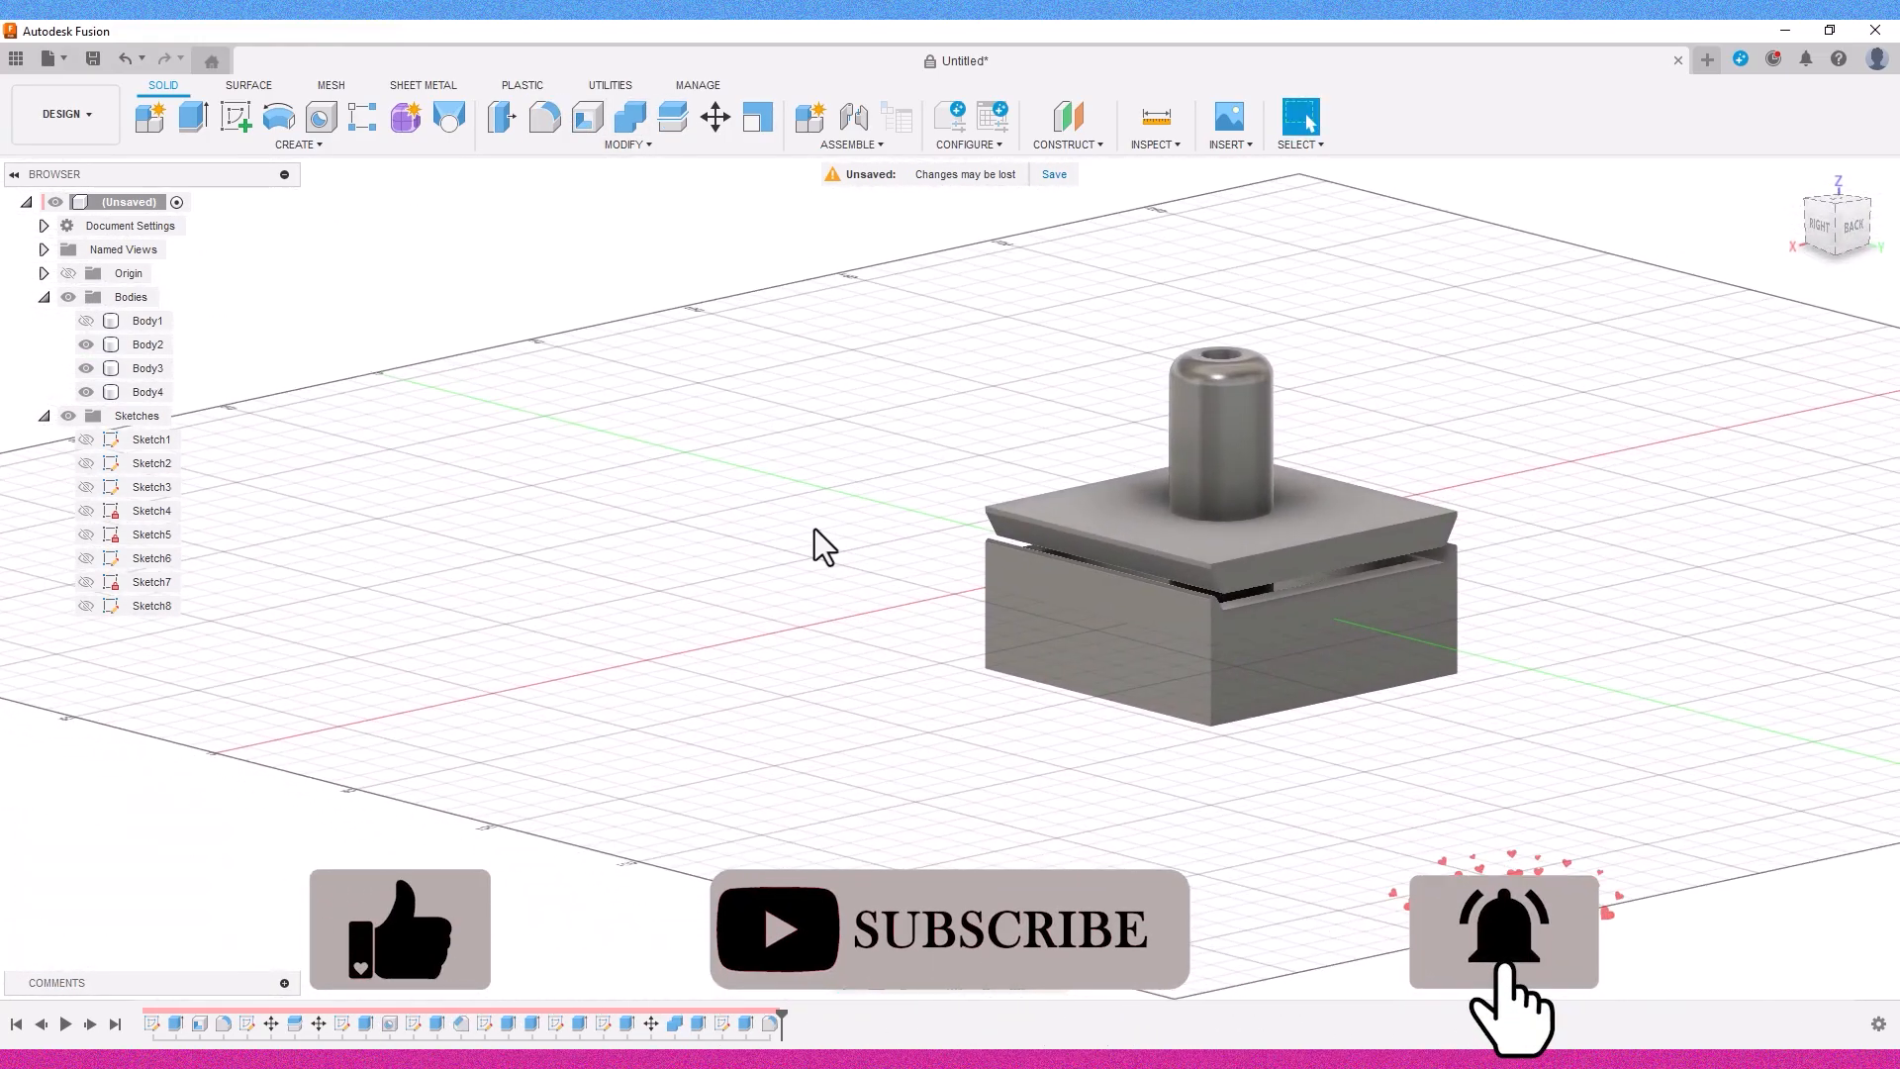
Show the lid and cylinder bodies together with the box.
middle_click_drag(859, 487, 831, 535, "shift")
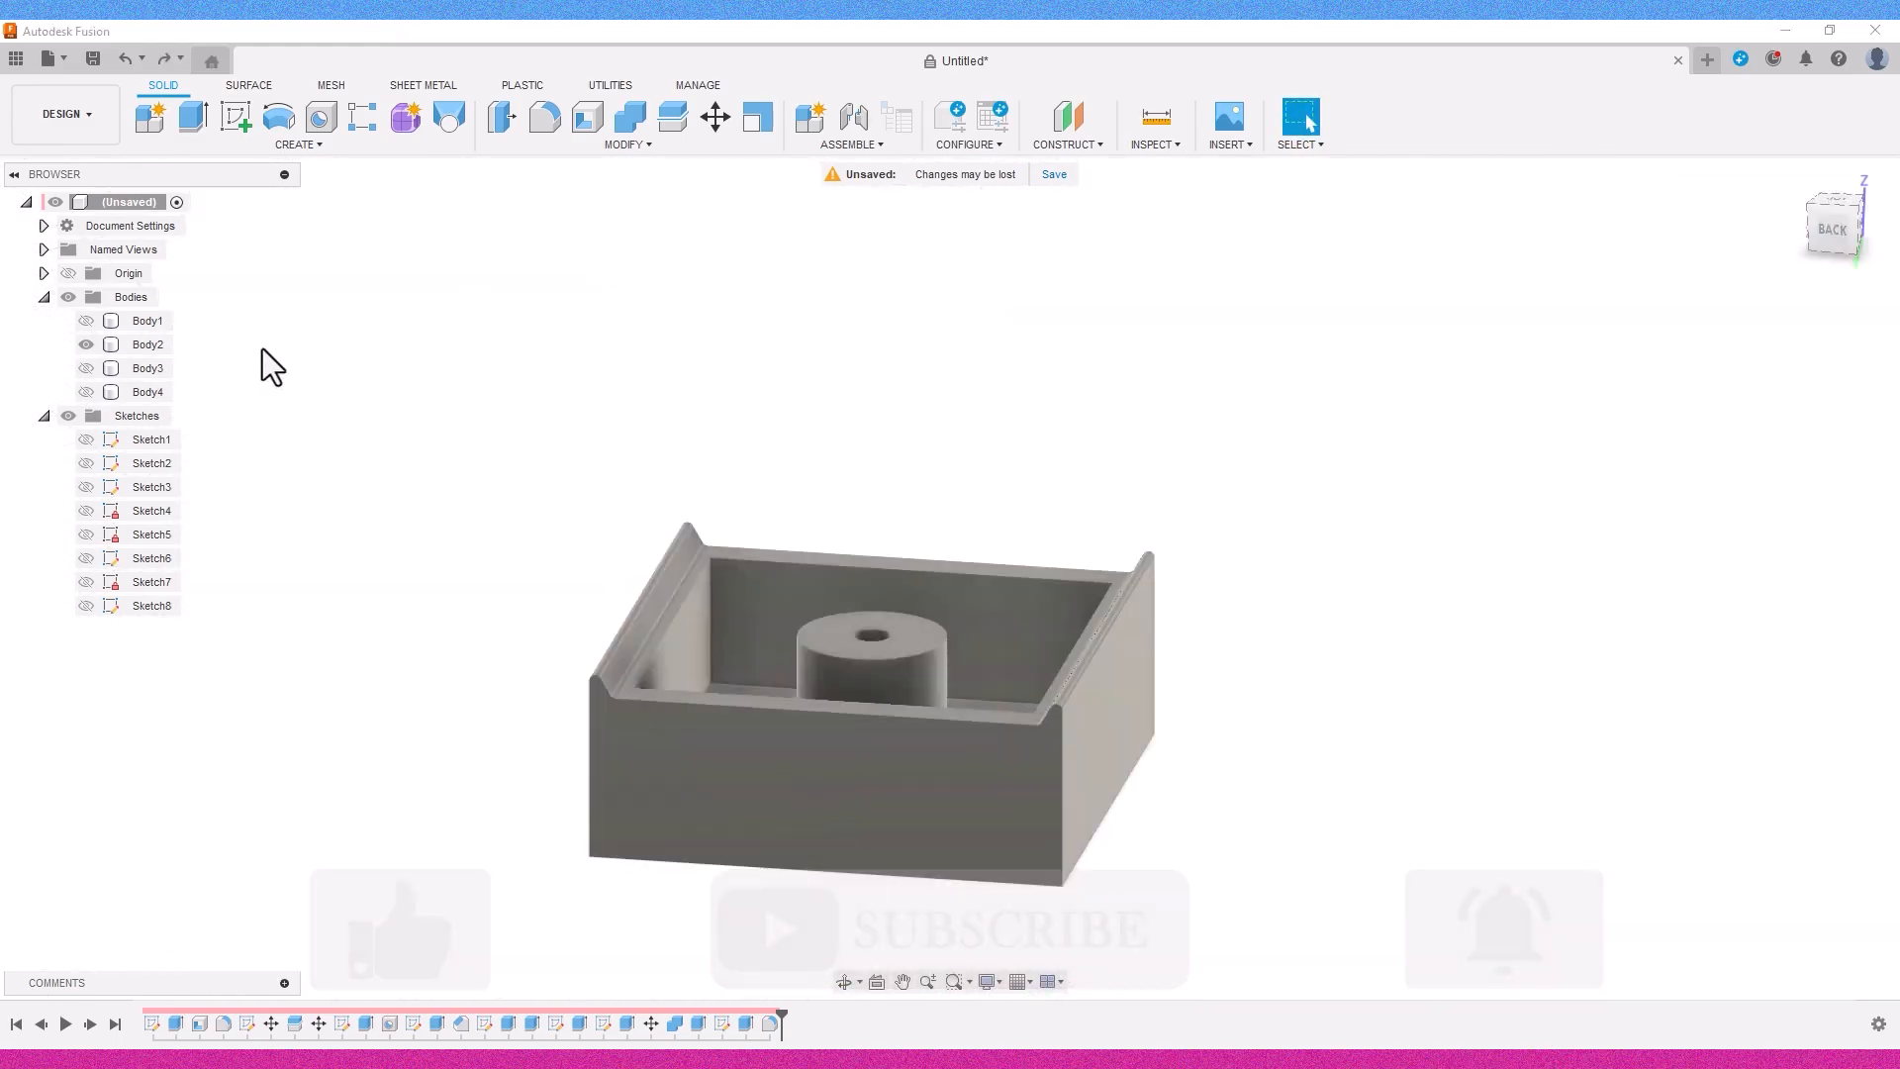
left_click(86, 369)
left_click(86, 392)
middle_click_drag(1243, 822, 1286, 767, "shift")
Fillet the box's two bottom edges that run from front to back with a 1 mm radius.
left_click(546, 119)
middle_click_drag(1248, 881, 1435, 842, "shift")
left_click(1134, 793)
left_click(903, 823)
middle_click_drag(1306, 694, 1030, 742, "shift")
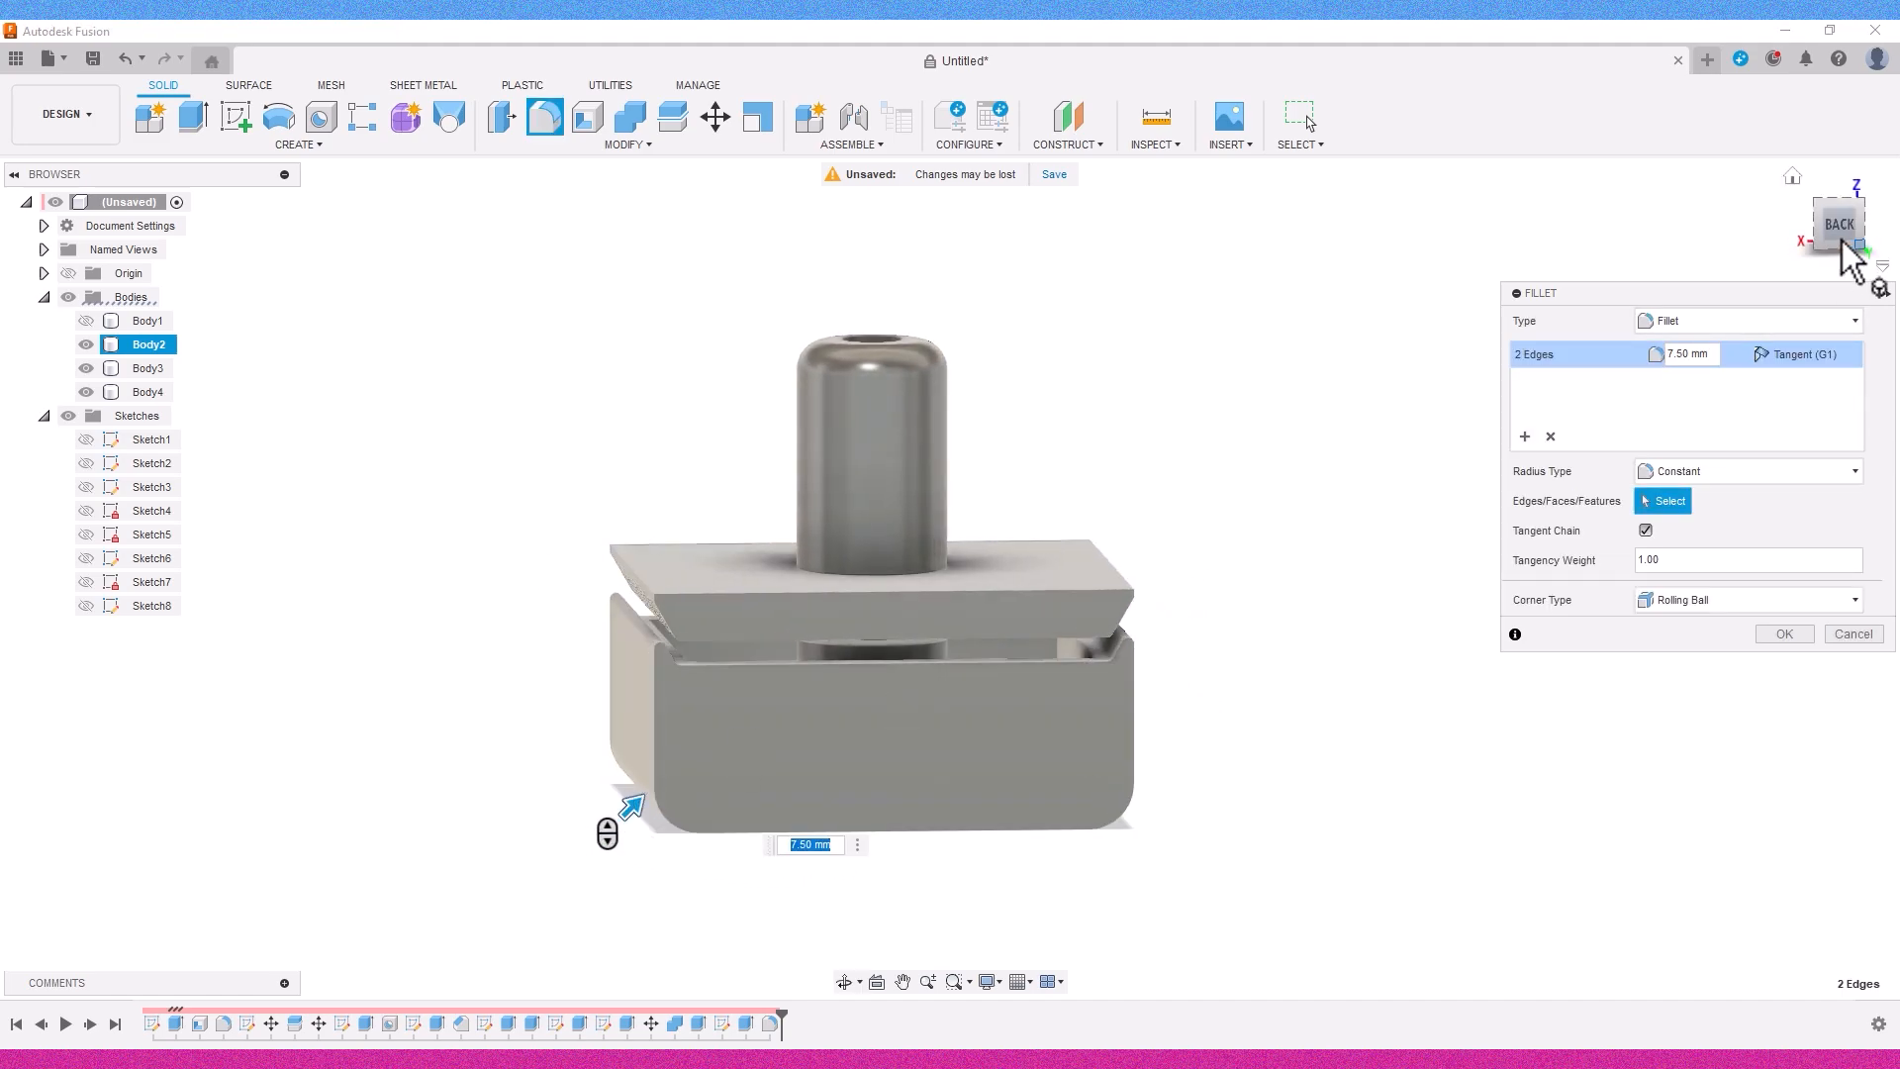
left_click(1842, 241)
scroll(1073, 621, "up", 5)
type("1")
scroll(1267, 856, "down", 4)
middle_click_drag(1267, 856, 1315, 685)
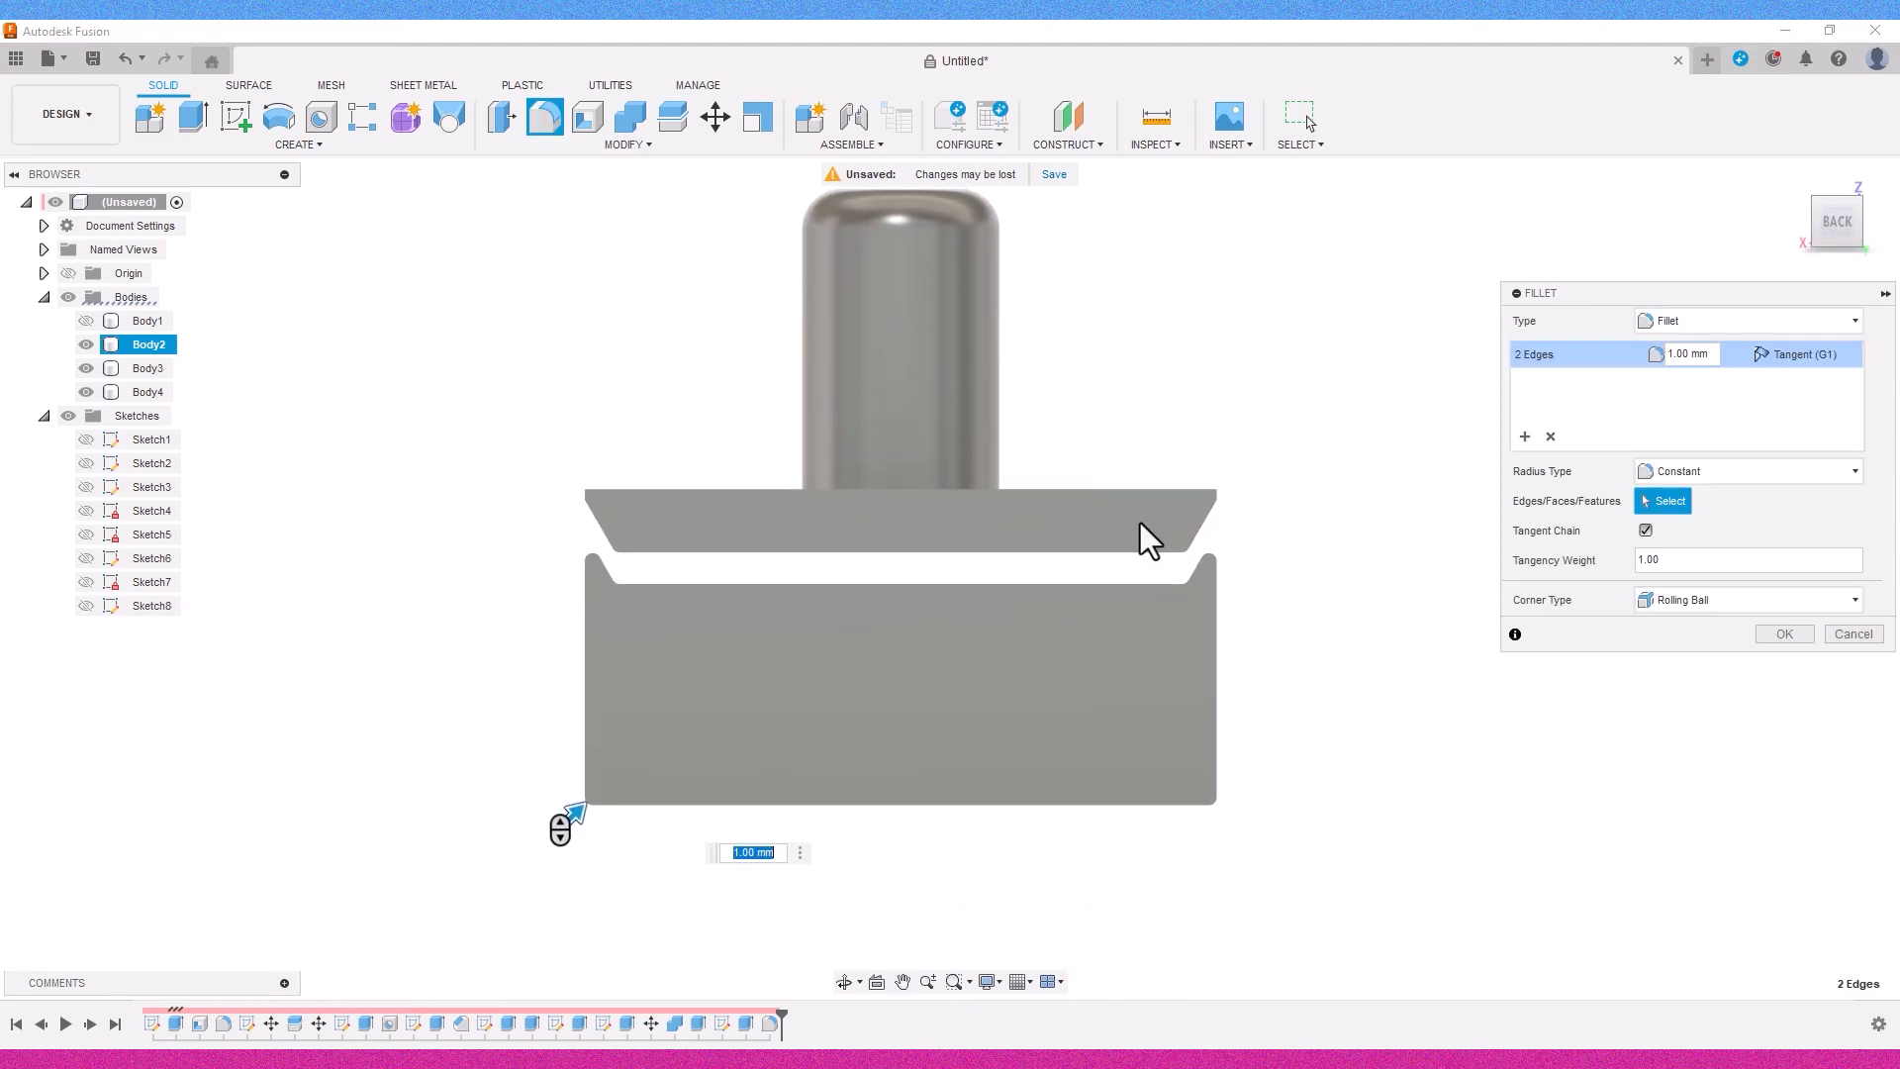
left_click(1782, 634)
Fillet the edges of the front and back faces of both the box and the lid with a 0.5 mm radius.
middle_click_drag(1760, 658, 1839, 677, "shift")
left_click(1747, 622)
left_click(1256, 550)
left_click(1232, 673)
middle_click_drag(1203, 683, 1426, 658, "shift")
left_click(1185, 563)
left_click(1203, 693)
middle_click_drag(1356, 747, 1293, 770, "shift")
middle_click_drag(1161, 890, 685, 899, "shift")
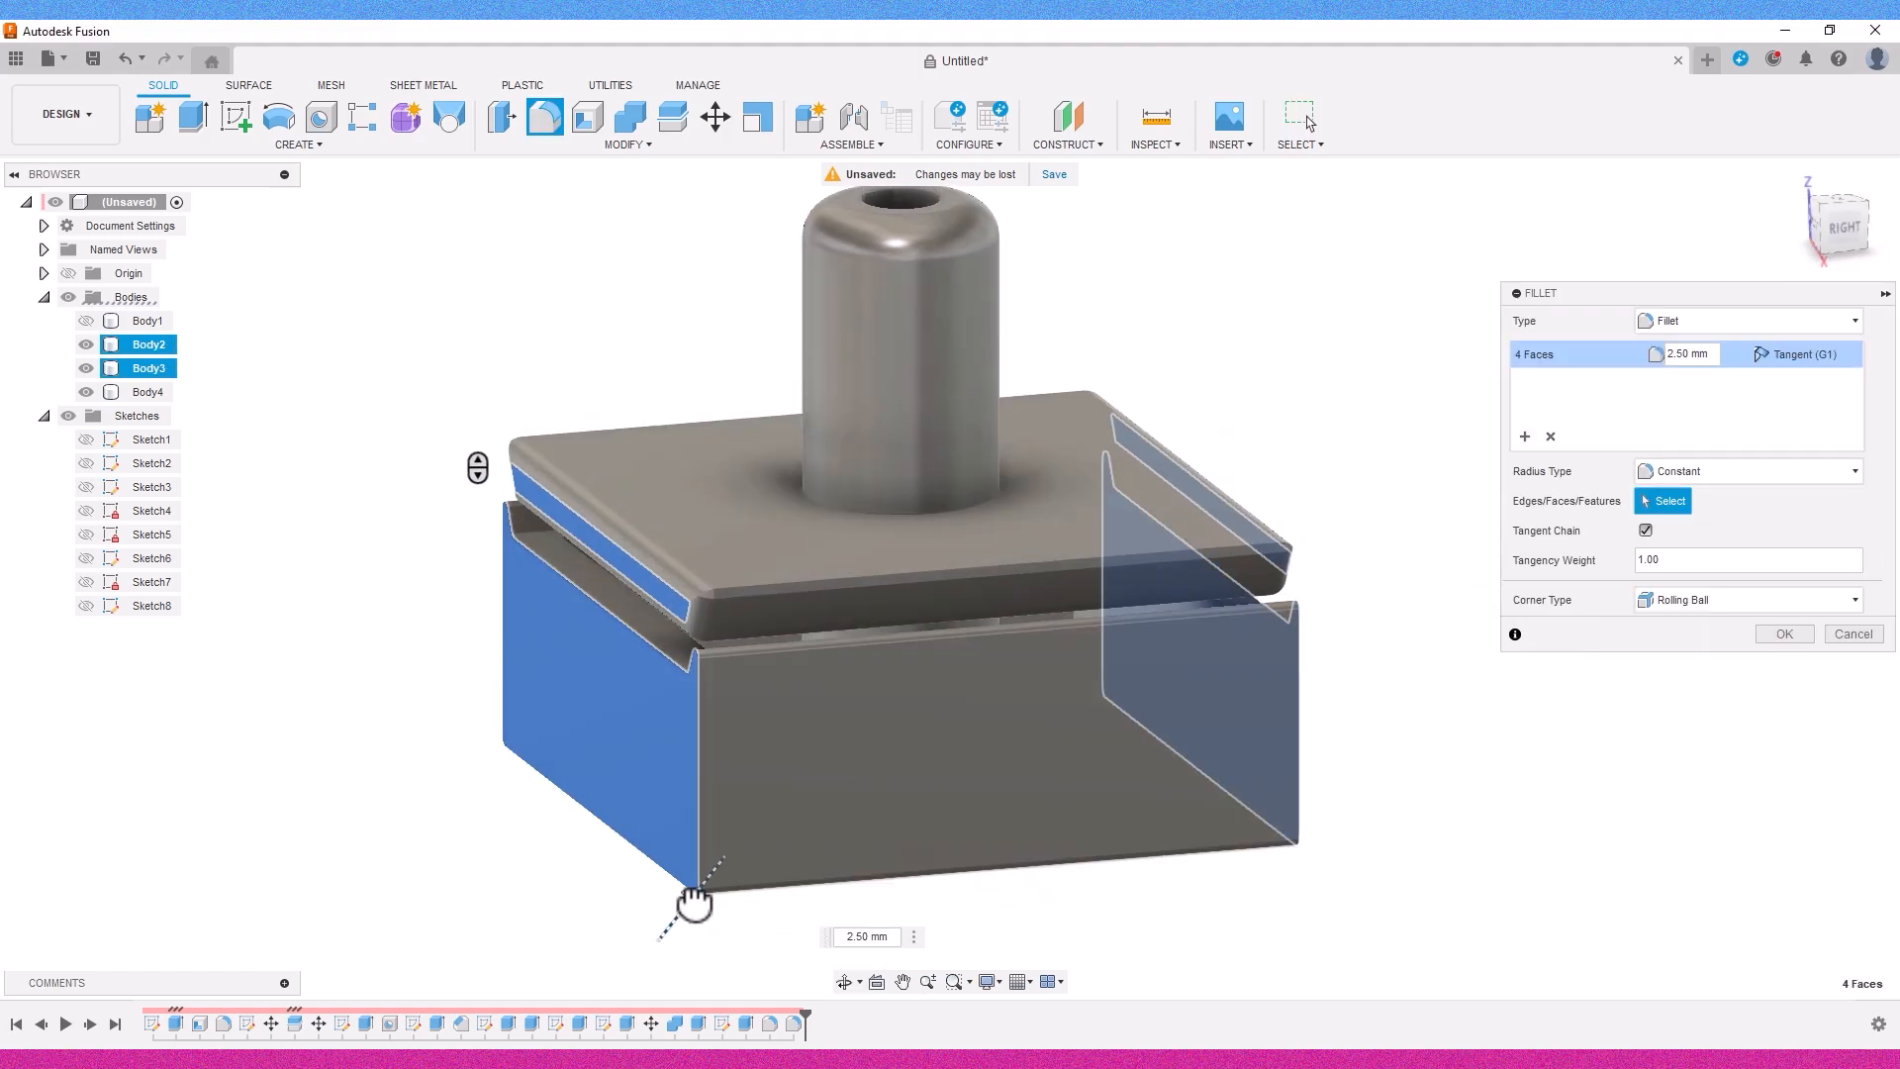
type("0.5")
key("Return")
middle_click_drag(1067, 842, 1083, 788, "shift")
mouse_move(1533, 711)
middle_mouse_down("shift")
mouse_move(1515, 785)
mouse_move(1426, 802)
mouse_move(1514, 832)
mouse_move(1519, 807)
mouse_move(1494, 793)
mouse_move(1468, 815)
middle_mouse_up("shift")
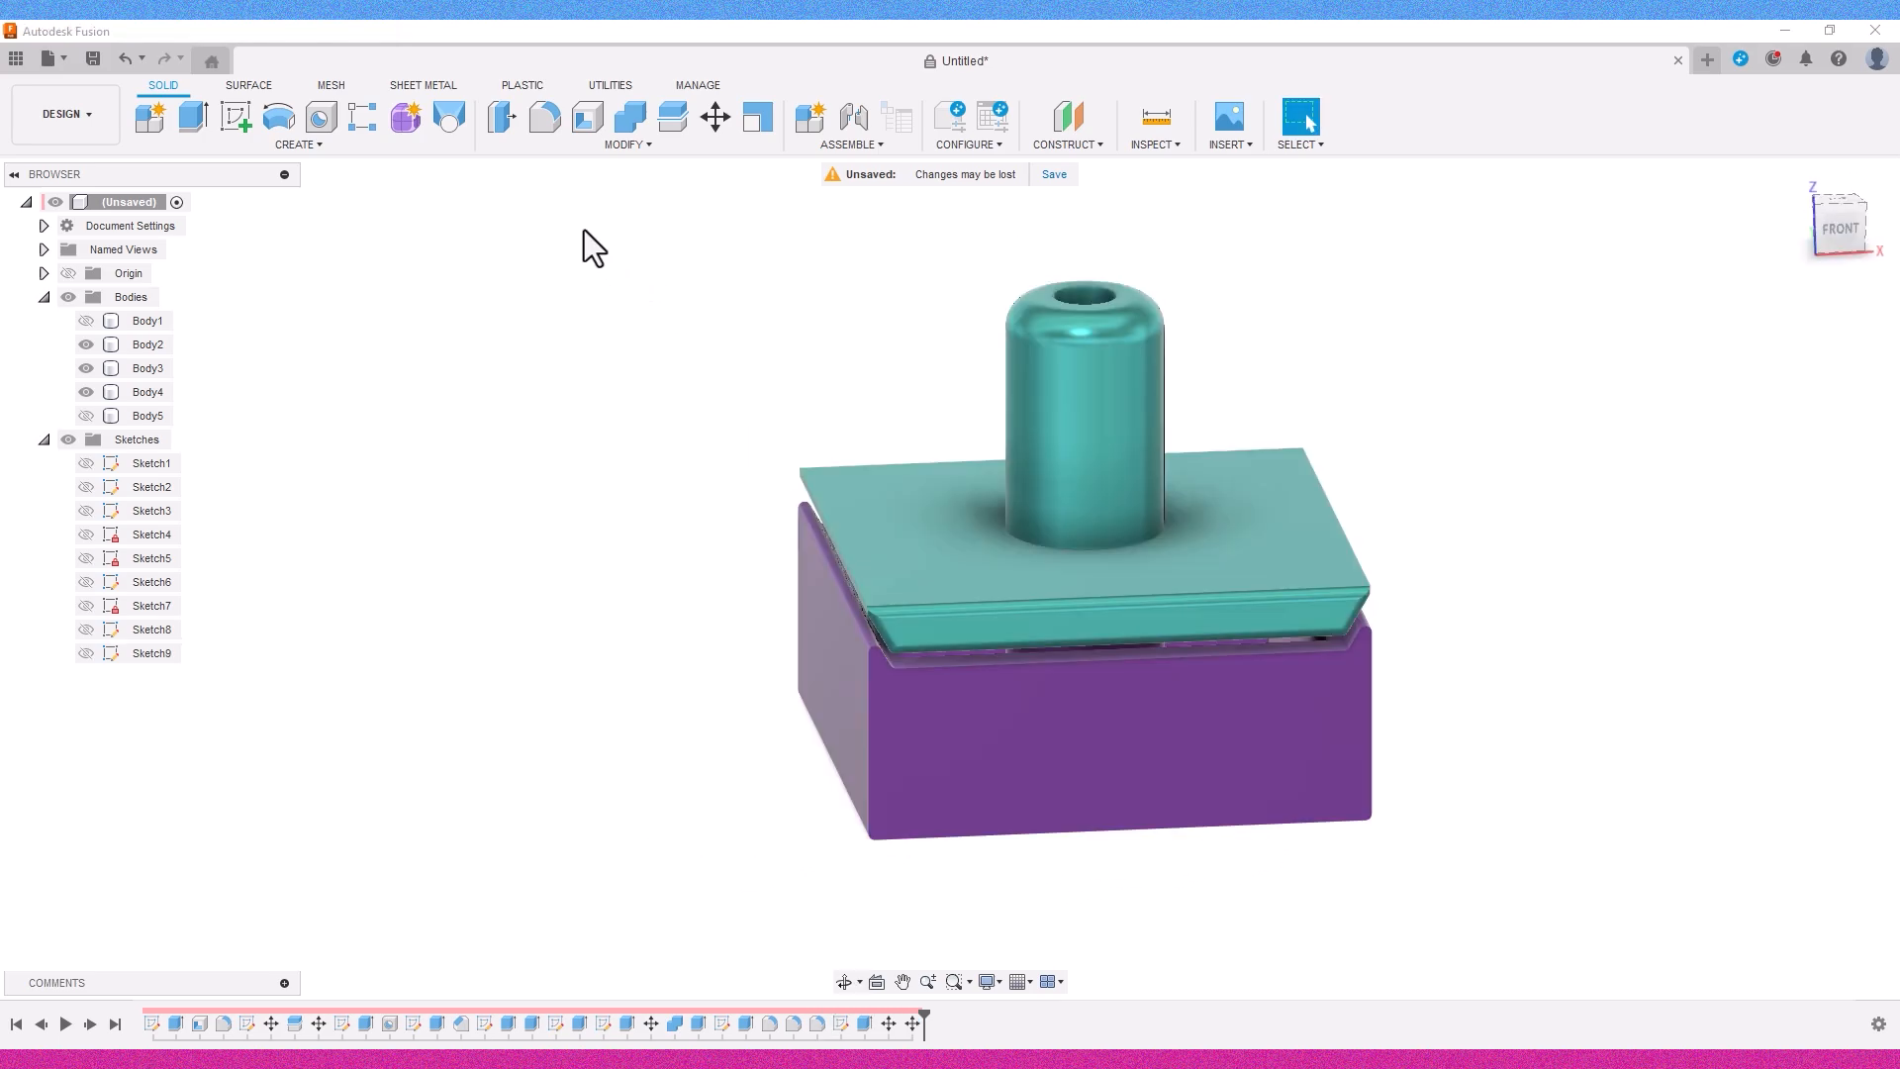
middle_click_drag(594, 247, 945, 512, "shift")
middle_click_drag(240, 574, 683, 674, "shift")
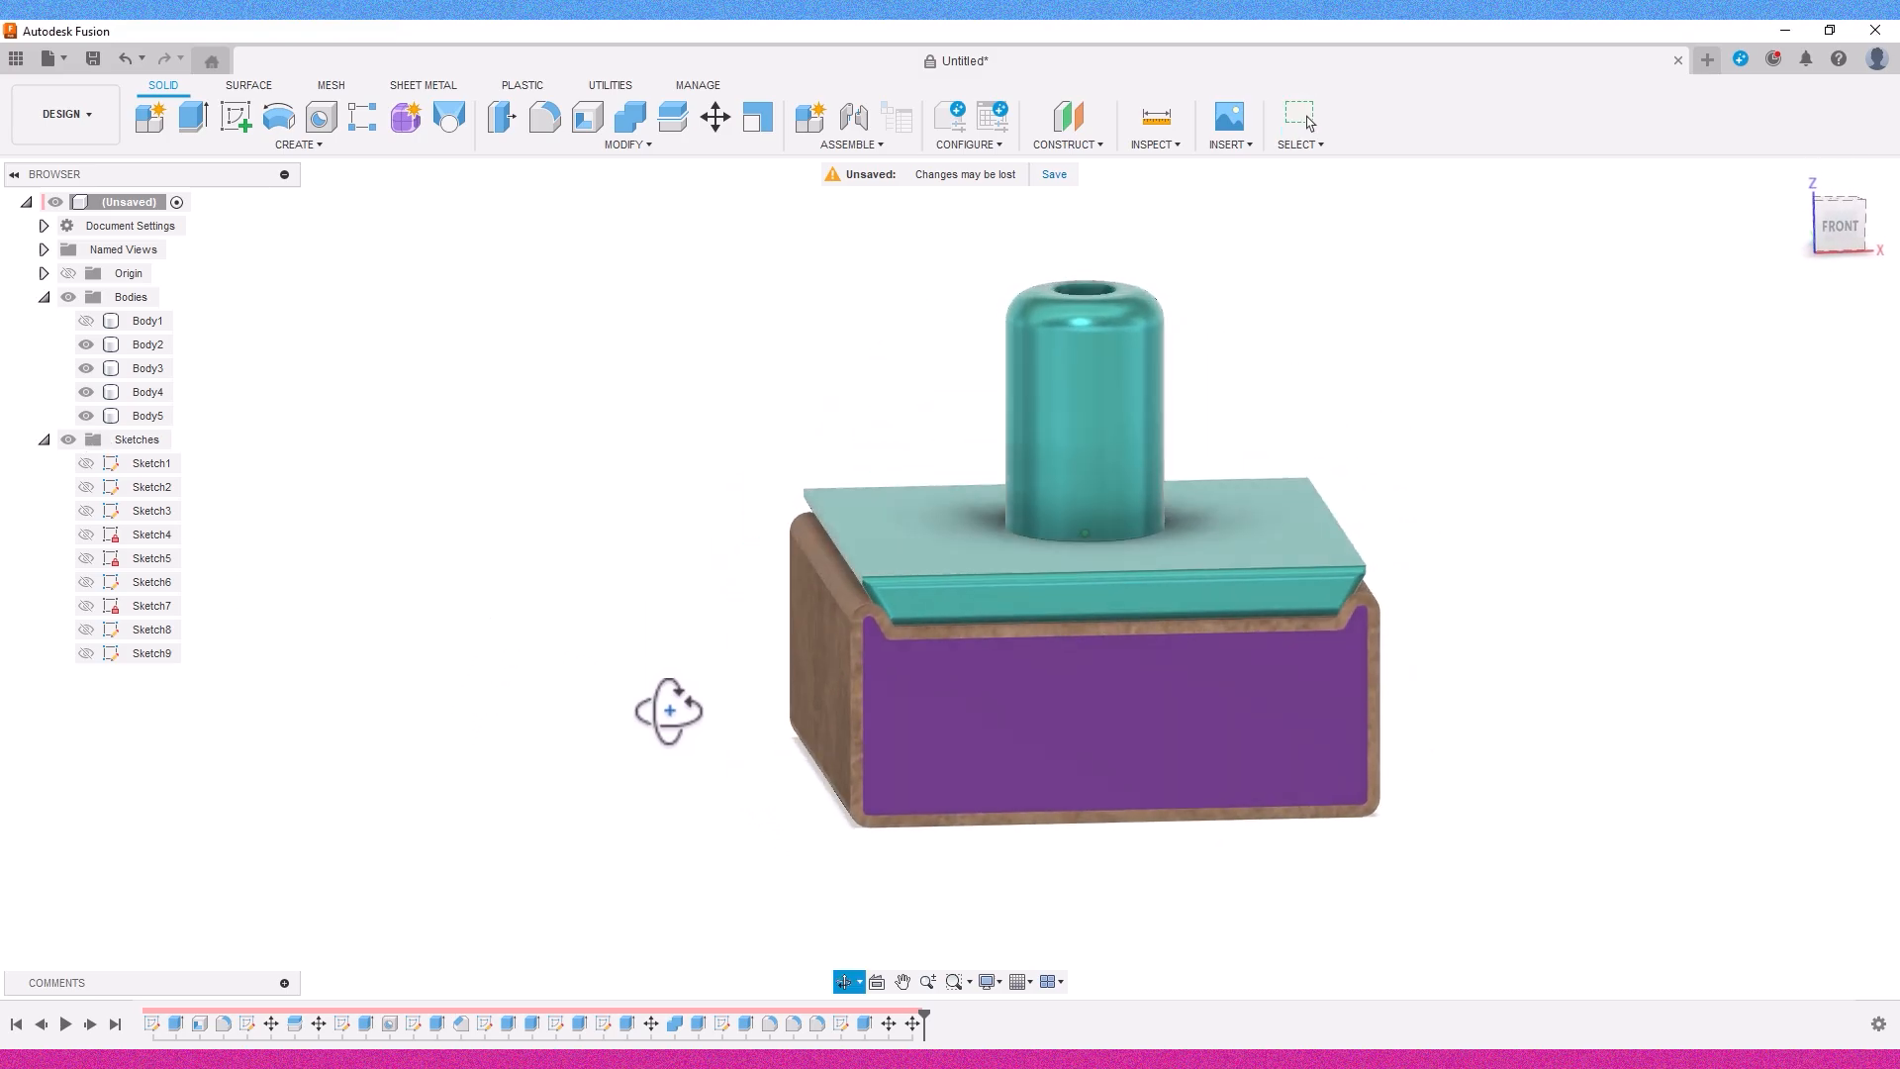